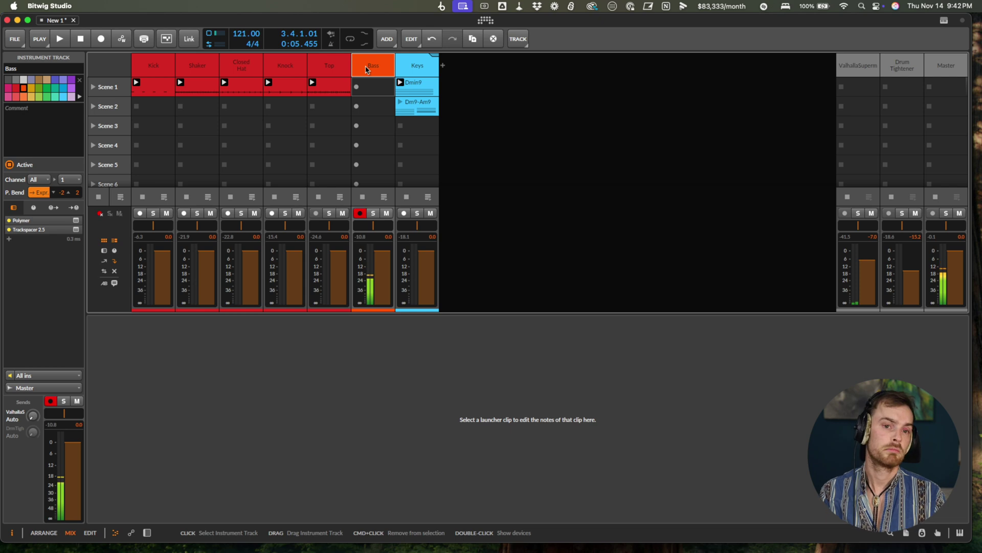
Show the Bass track's devices and look over the arranger's clip launcher and timeline before returning to the mixer view
double_click(367, 70)
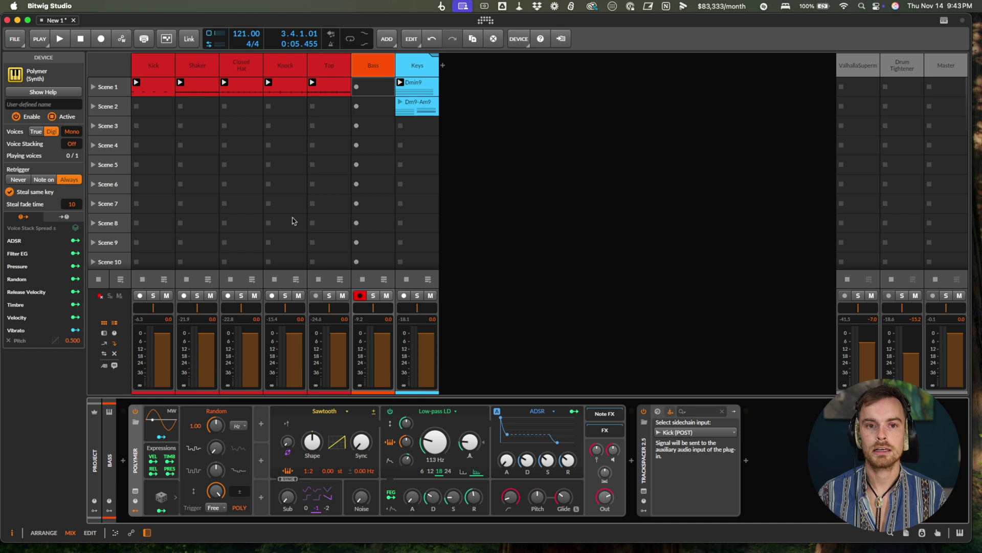
key("alt+1")
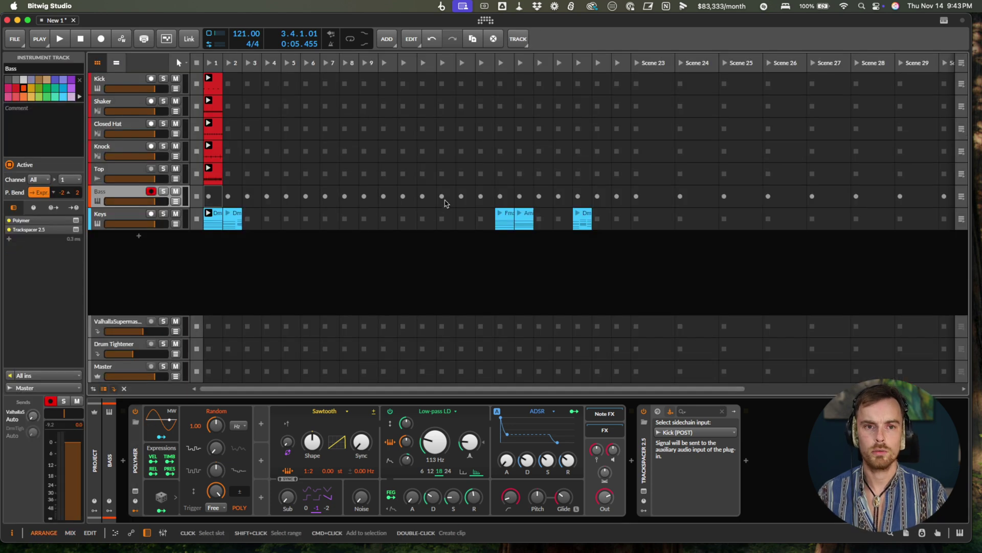
left_click(118, 64)
left_click(98, 63)
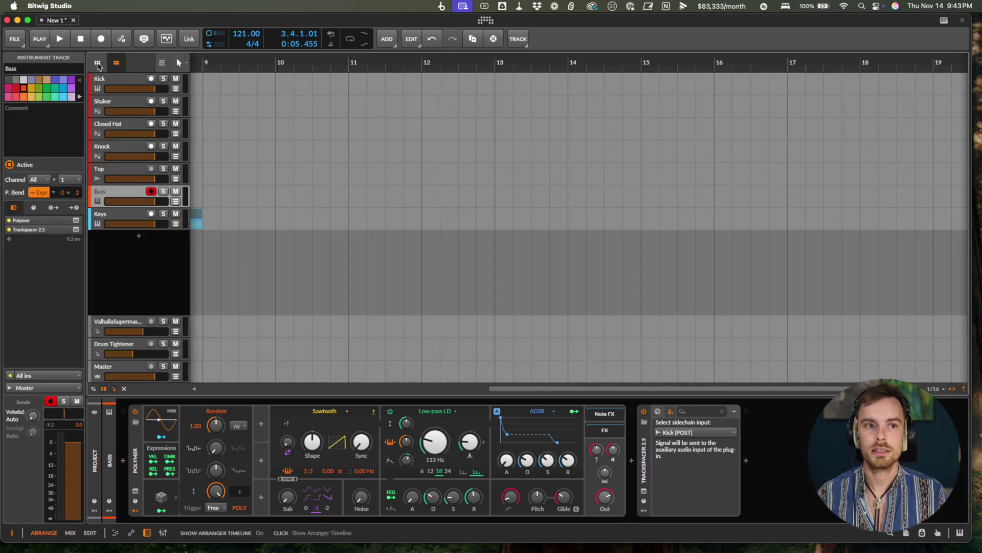
left_click(98, 63)
key("alt+2")
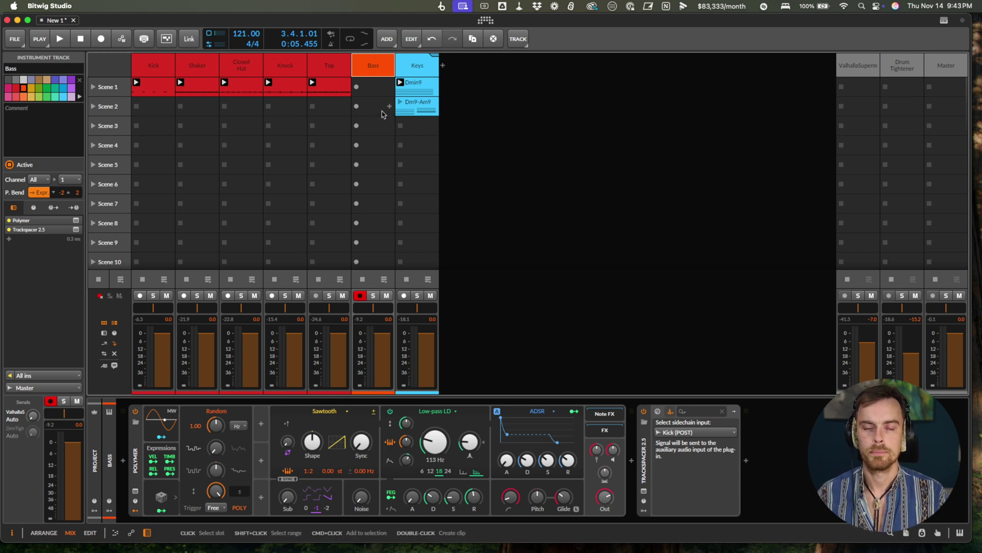
Create an empty clip in the Bass track's Scene 1 slot and view the notes of the Dmin9 Keys clip
double_click(373, 86)
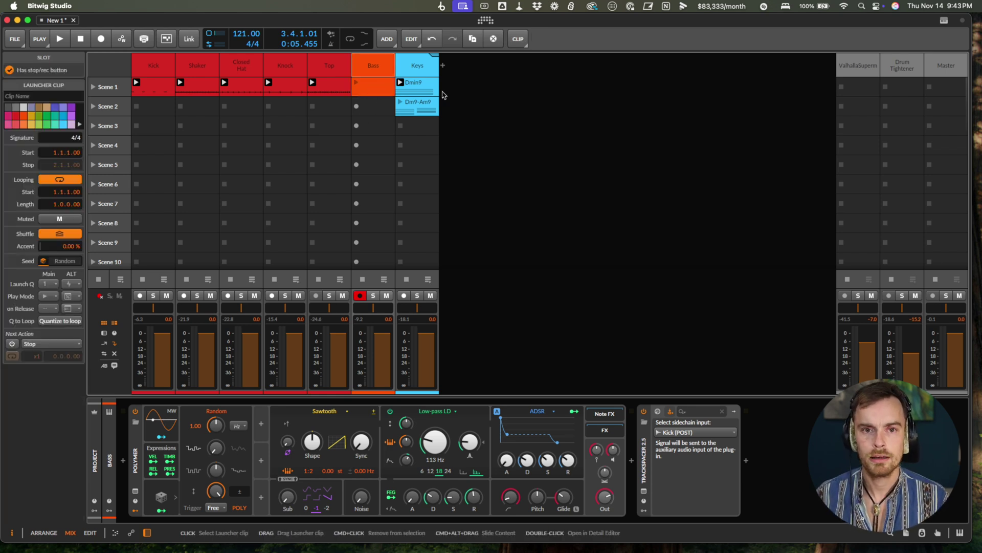
left_click(418, 95)
double_click(418, 95)
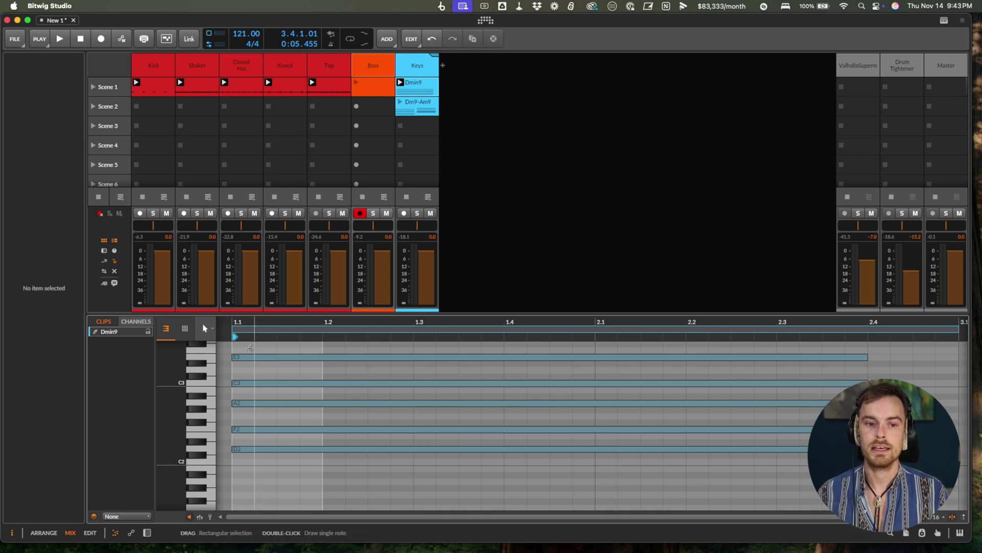
Draw a D2 note at the start of the Bass Scene 1 clip and lengthen it to one beat (0.1.0.00)
left_click(373, 88)
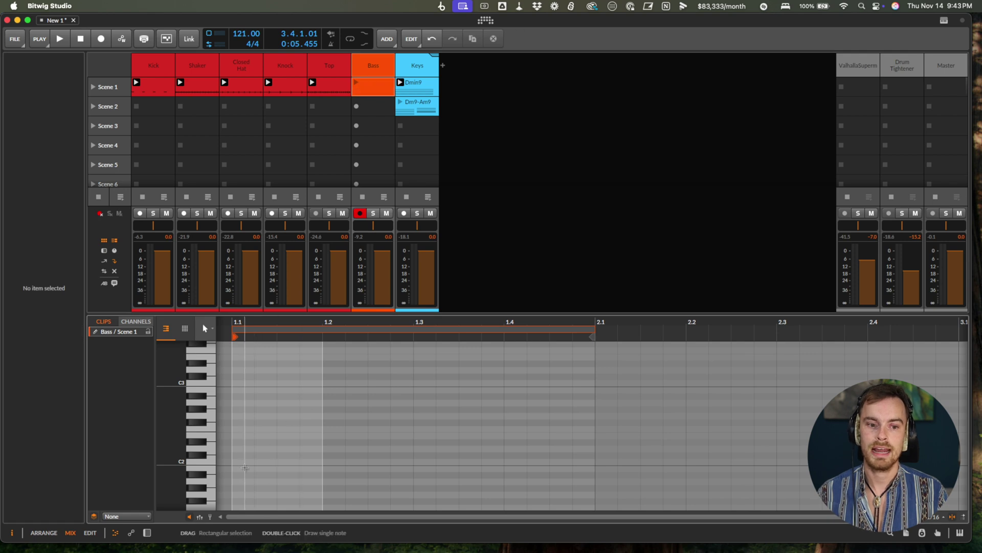
double_click(239, 449)
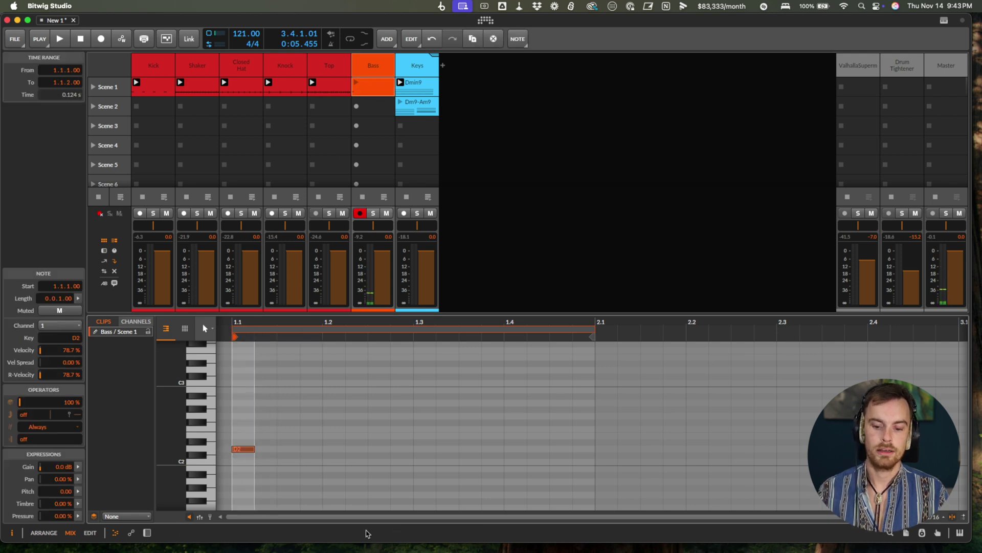
key("shift+Right")
key("shift+Right")
key("shift+Right")
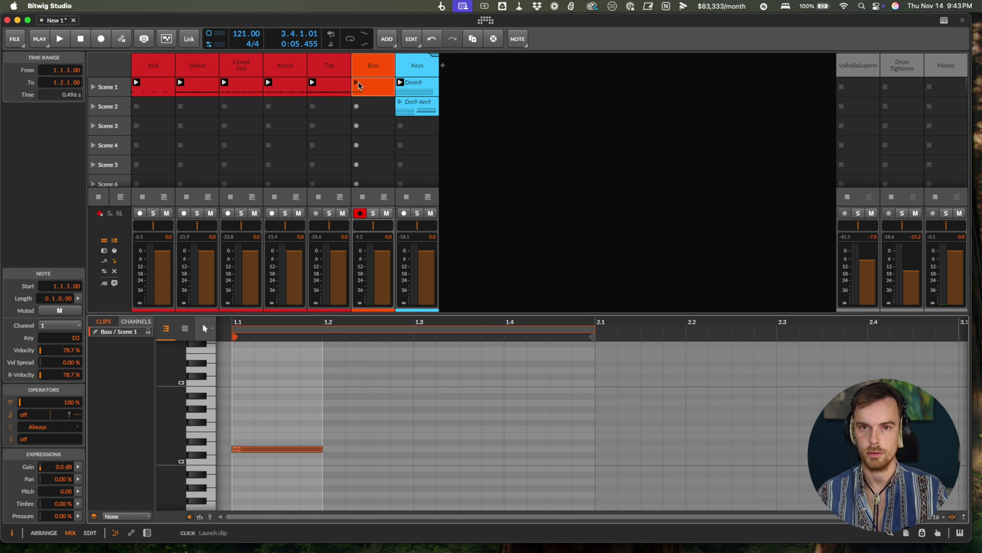
Launch the Bass clip, shorten its loop to one beat (0.1.0.00), and audition it with the other tracks
left_click(358, 84)
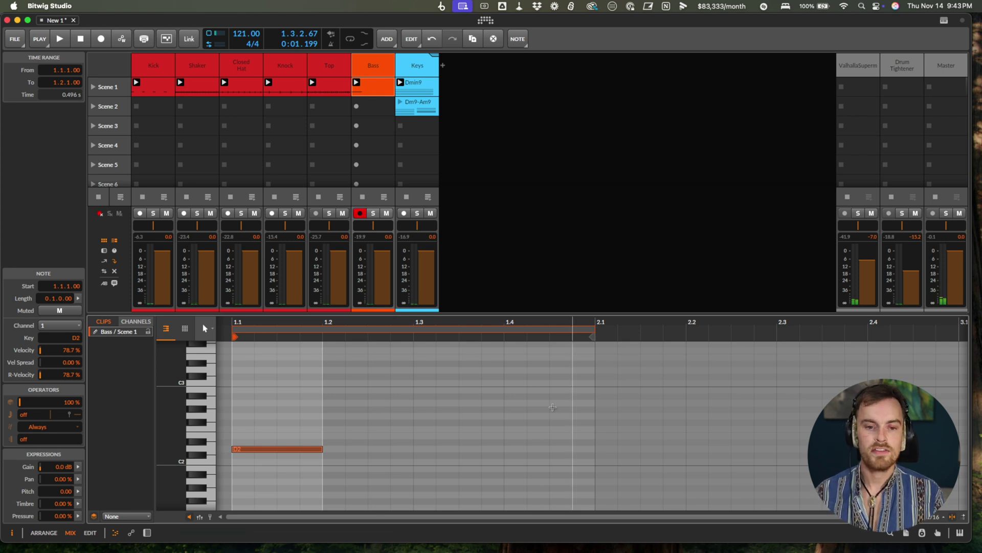
mouse_move(591, 328)
left_mouse_down()
mouse_move(515, 335)
mouse_move(314, 391)
left_mouse_up()
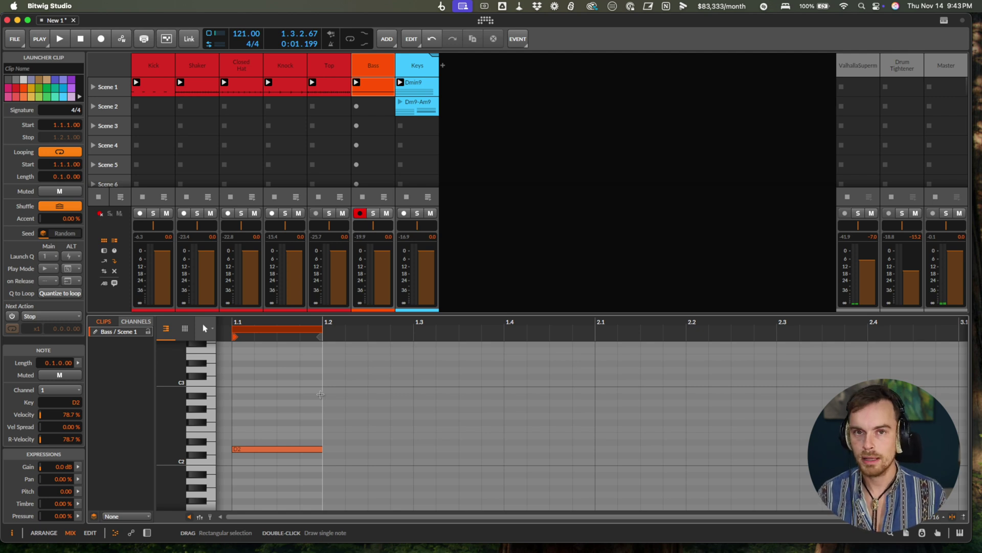
key("space")
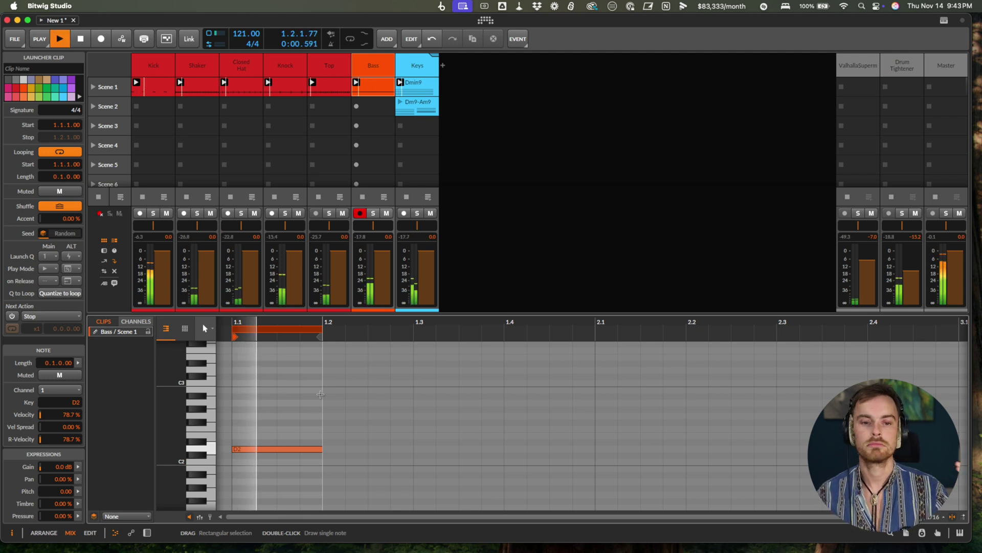
key("space")
Rename the Bass Scene 1 clip D and copy it to the Scene 2 slot
left_click(383, 84)
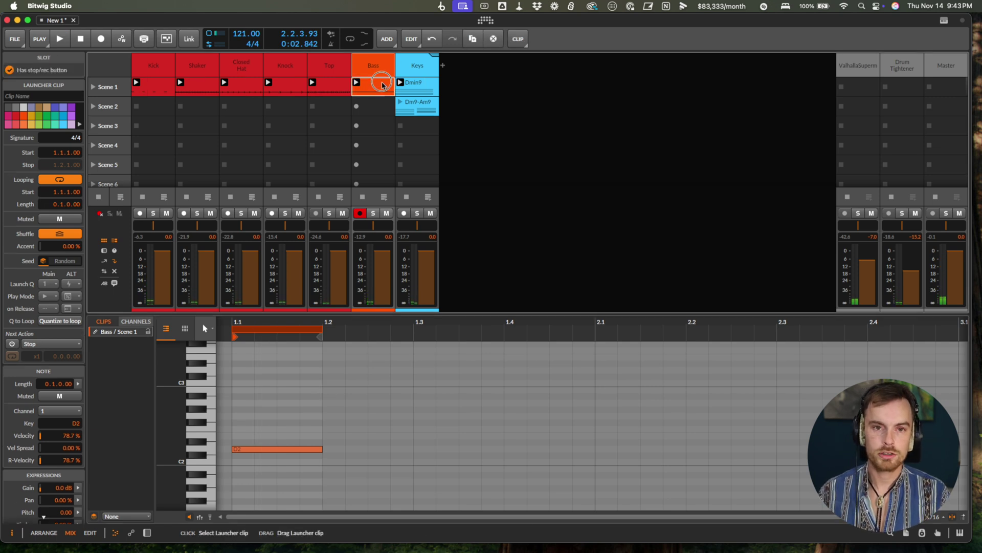
type("D")
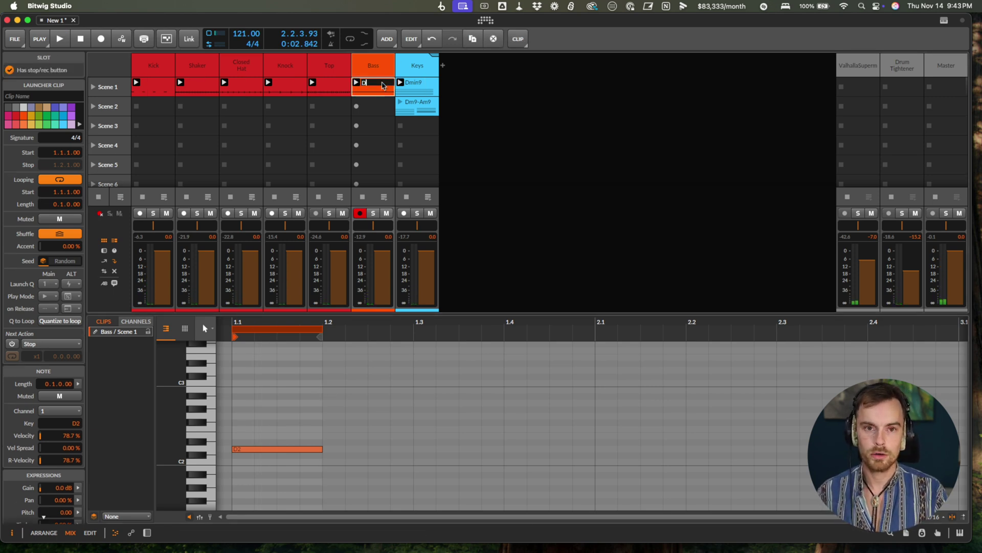
key("Return")
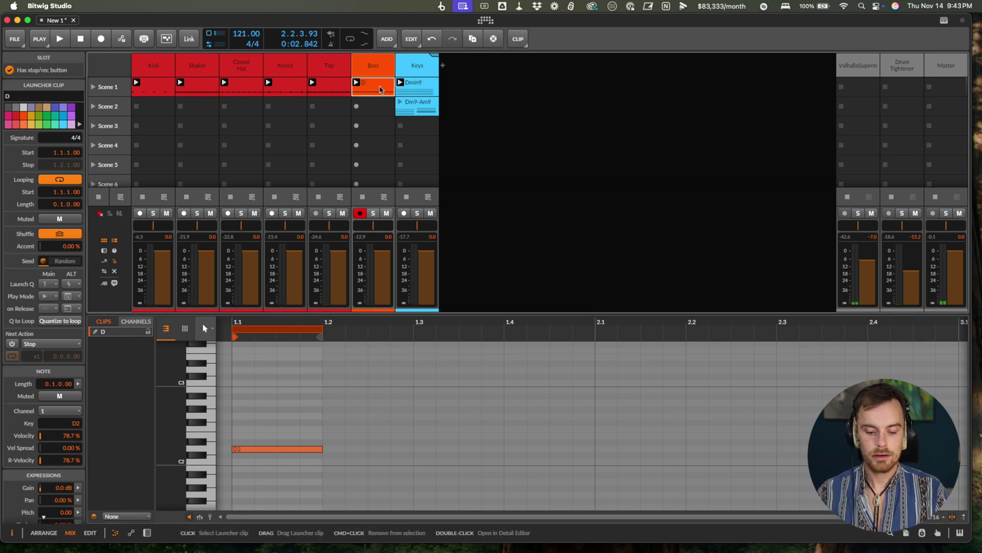
left_click_drag(381, 90, 381, 114)
Check the Dmin9 chord notes, transpose the Scene 2 bass note up to F2, and rename that clip F
left_click(416, 85)
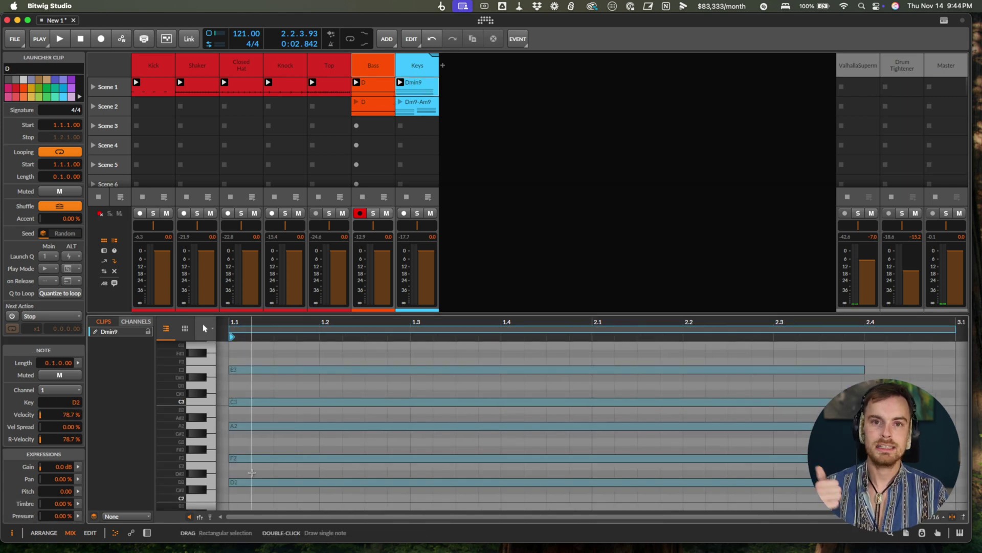
left_click(363, 105)
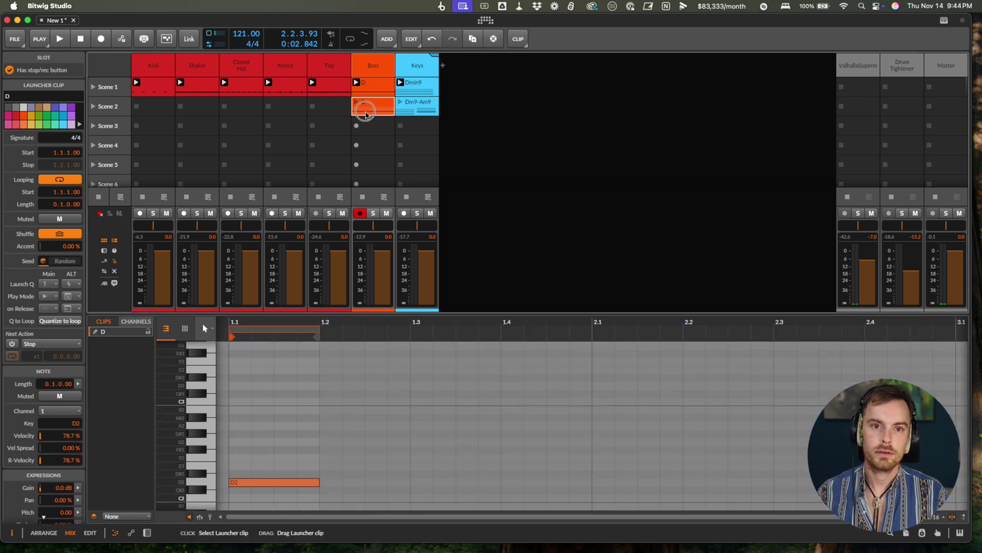
key("Up")
key("Up")
key("Up")
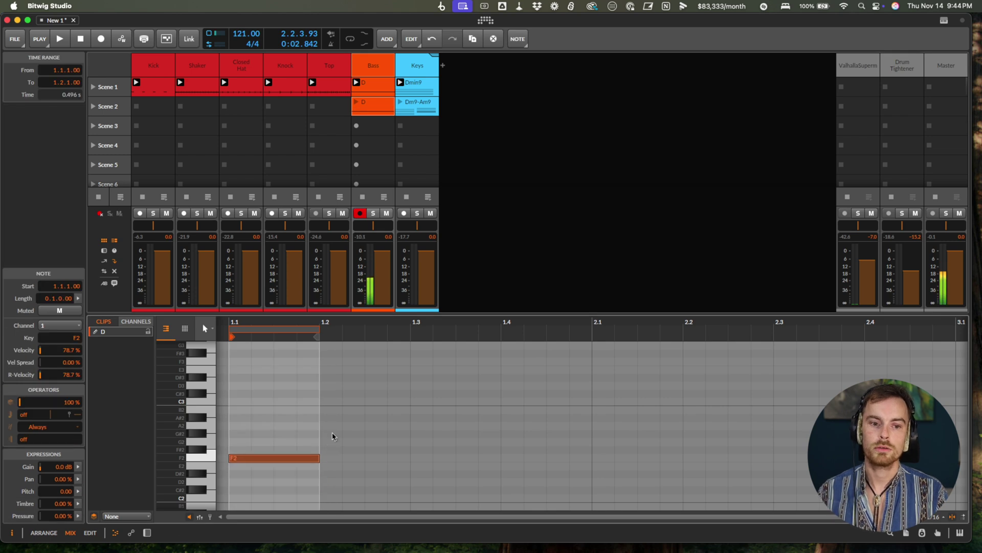
left_click(365, 105)
key("super+r")
type("F")
key("Return")
Duplicate the F bass clip into Scene 3, transpose its note up to A2, and rename the copy A
key("super+d")
left_click(361, 457)
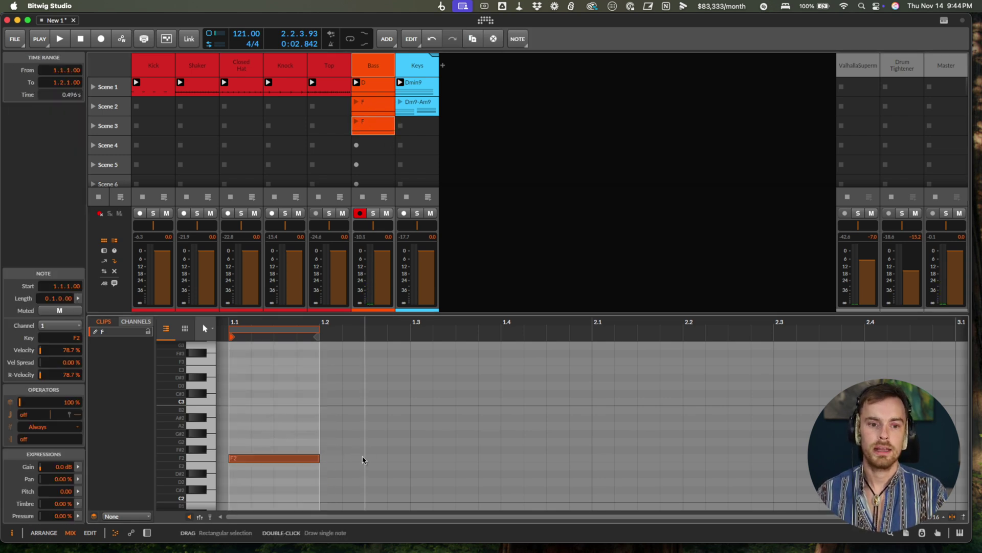
key("Up")
key("Up")
key("Up")
key("Up")
left_click(387, 124)
key("super+r")
type("A")
key("Return")
Duplicate the A bass clip into Scene 4, transpose its note up to C3, and rename the copy C
key("super+d")
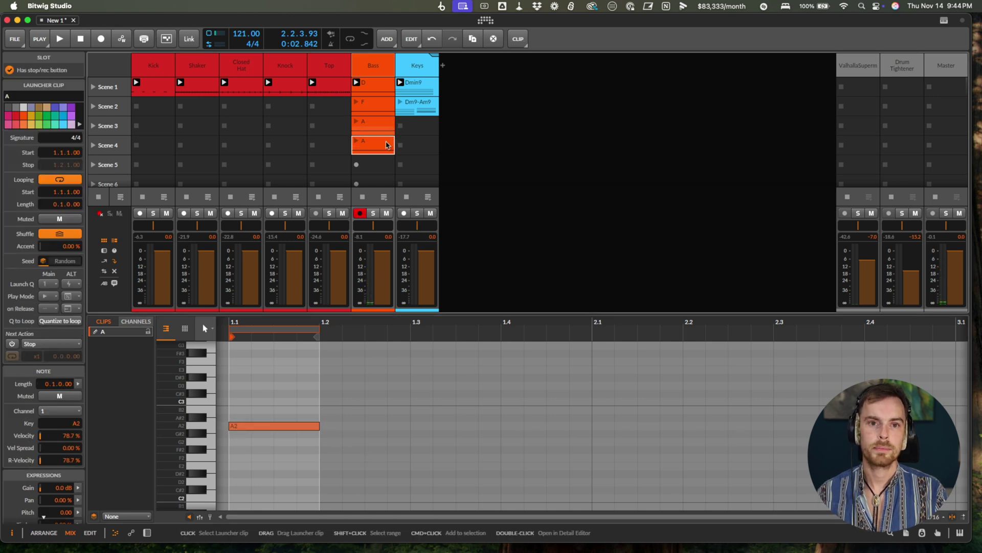
left_click(376, 436)
key("Up")
key("Up")
key("Up")
left_click(384, 146)
key("super+r")
type("C")
key("Return")
Duplicate the C bass clip into Scene 5, transpose its note up to E3, and rename the copy E
key("super+d")
left_click(418, 410)
key("Up")
key("Up")
key("Up")
key("Up")
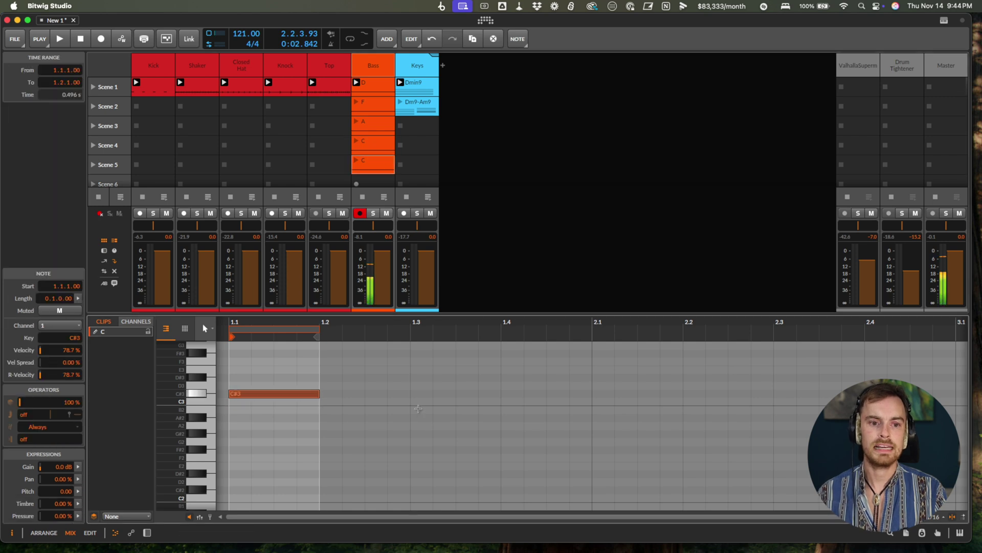
left_click(384, 163)
key("super+r")
type("E")
key("Return")
Audition the A, C and E bass clips in turn during playback, and delete the E clip from Scene 5
key("space")
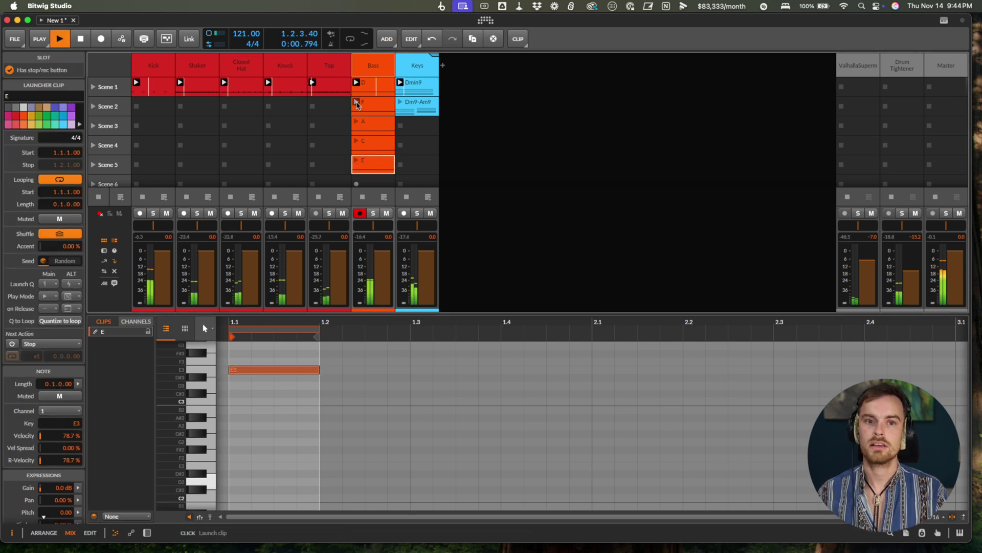
left_click(358, 123)
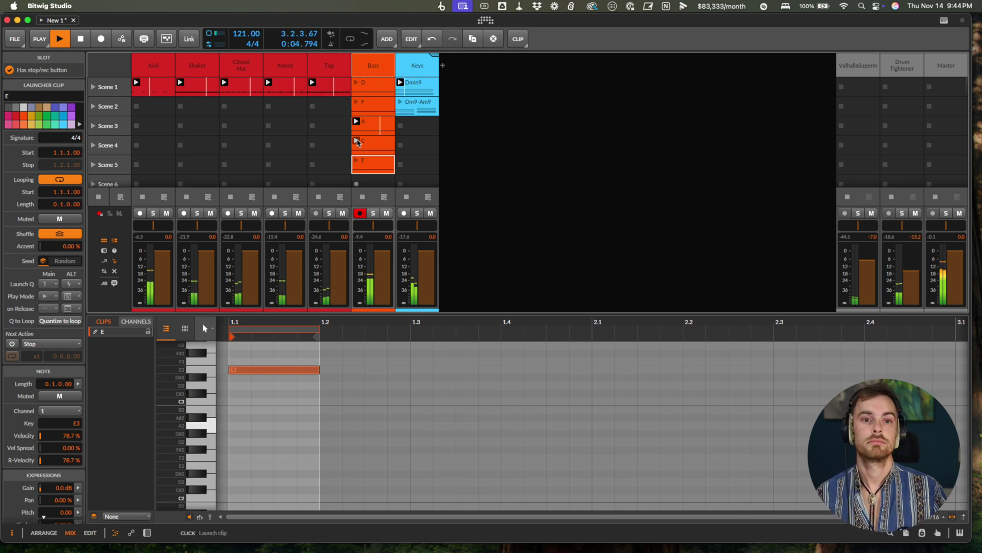
left_click(357, 142)
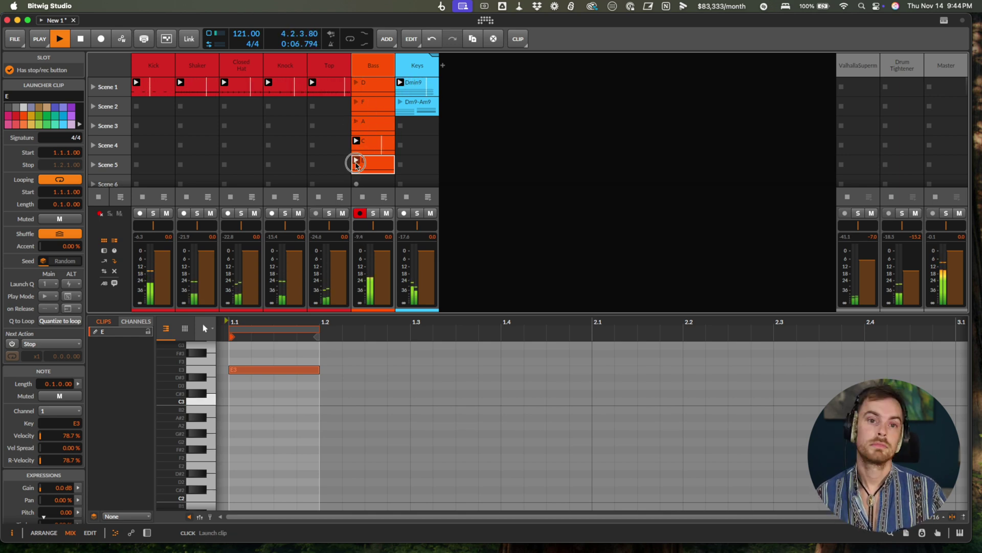
left_click(356, 162)
key("space")
key("Delete")
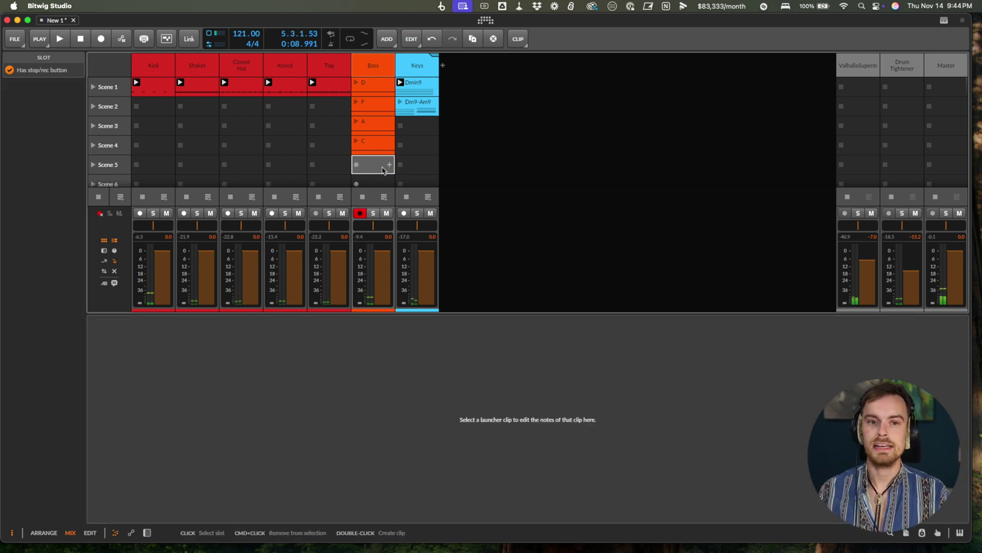
Enable Next Action for the D, F, A and C bass clips together and set it to Play Other
left_click(370, 85)
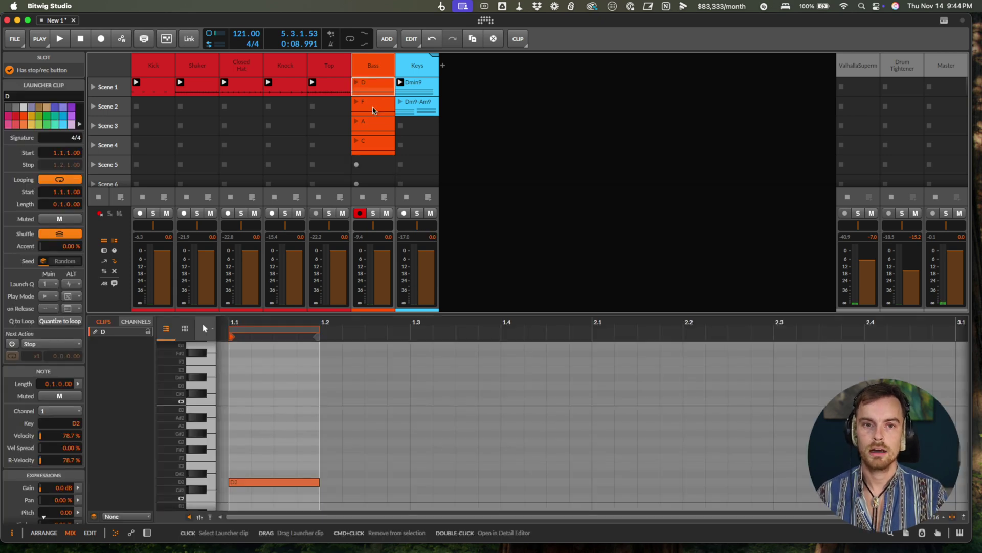
left_click(375, 147, "shift")
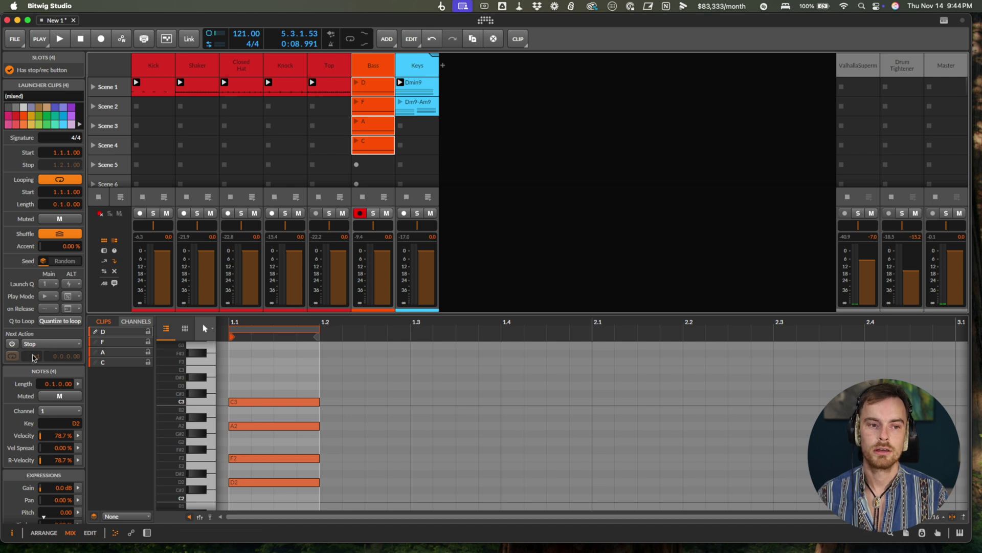
left_click(15, 347)
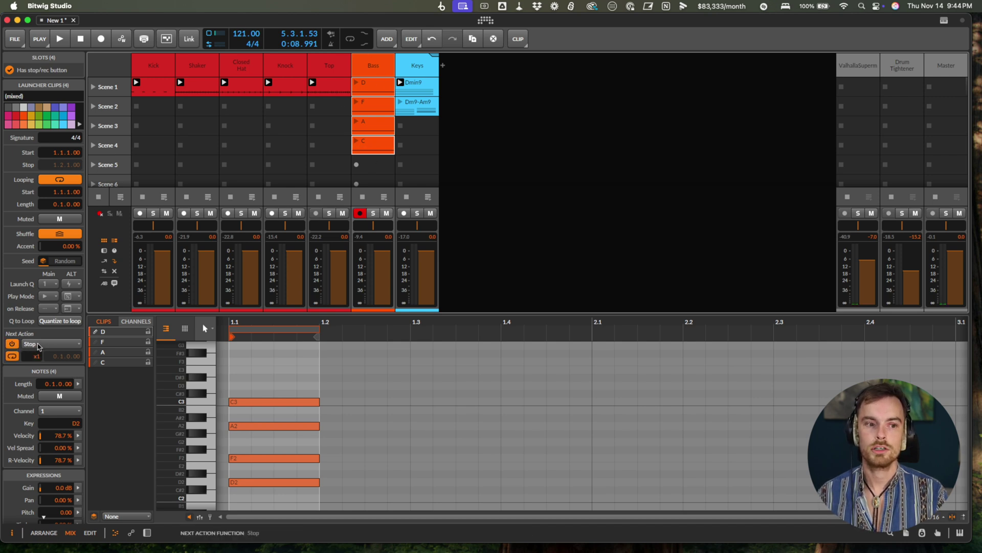
left_click(44, 344)
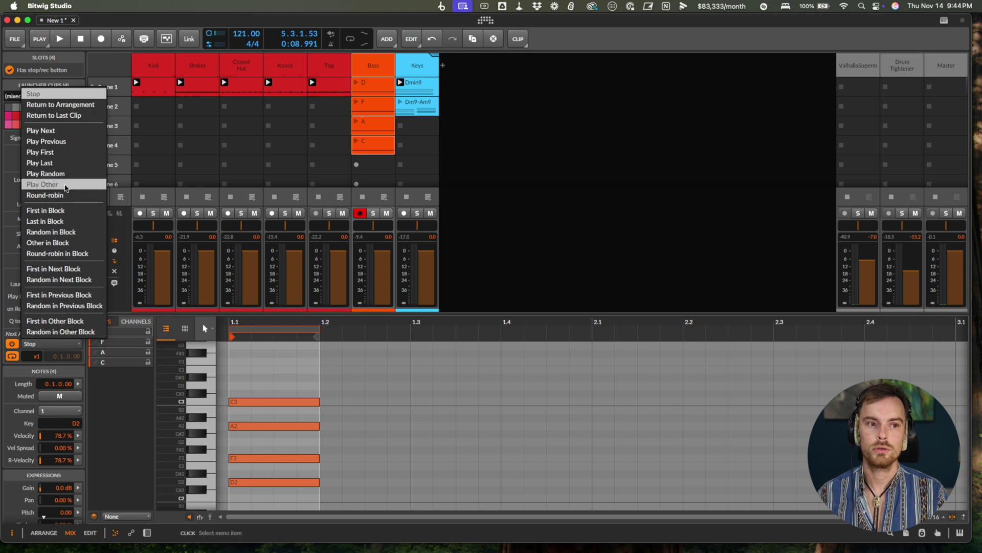
left_click(64, 185)
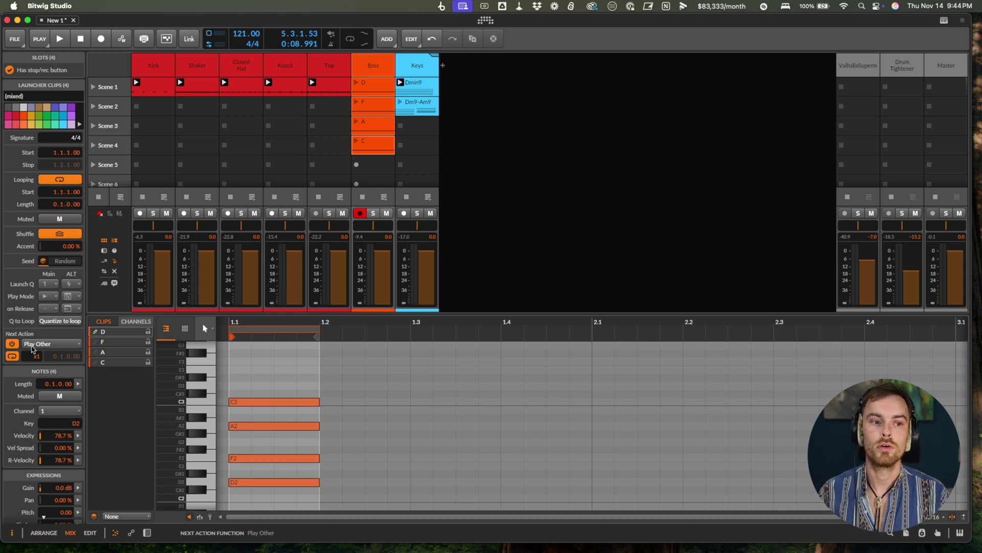
Compare the next action's fixed-duration and loop-count timing, keep it at x1 loop, and audition the sequence from the D clip
left_click(12, 357)
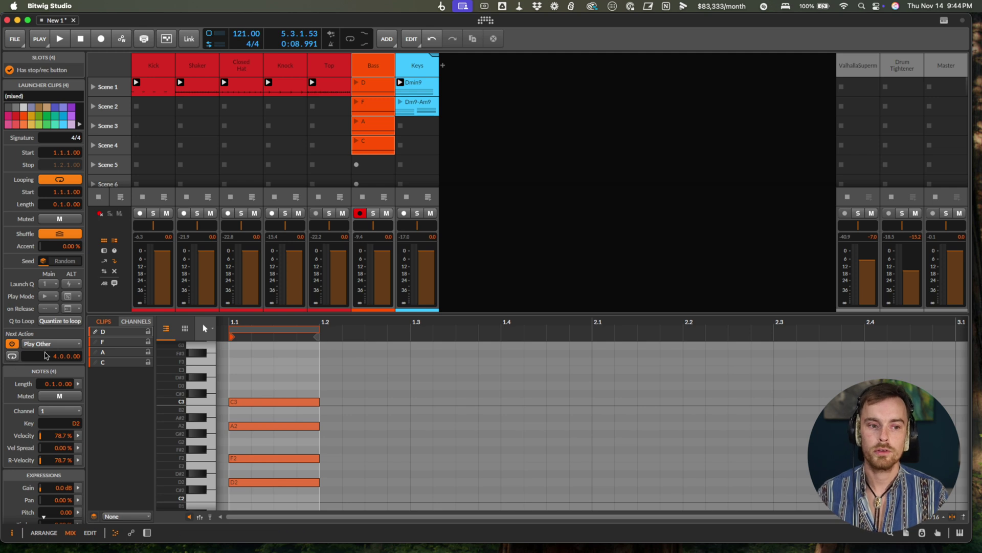
left_click(12, 357)
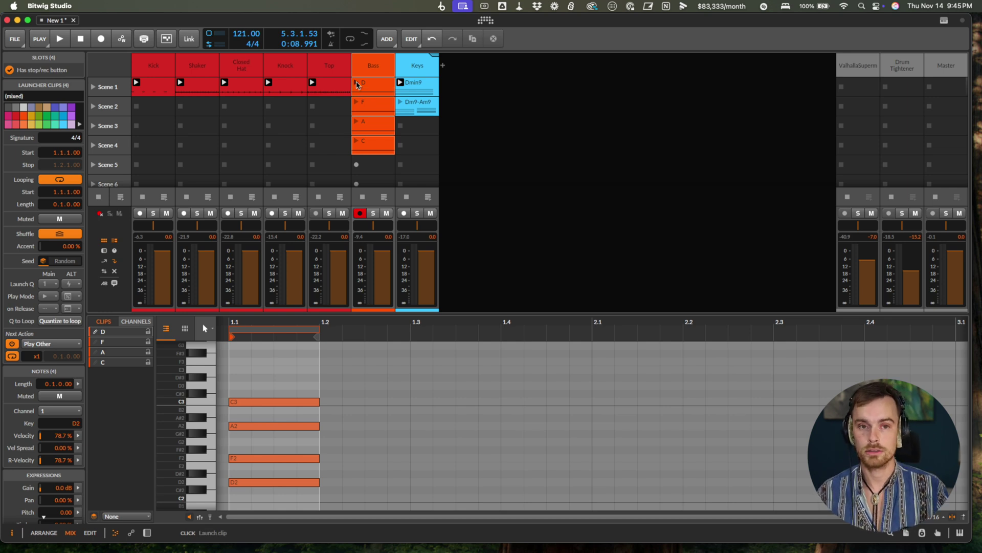
left_click(359, 86)
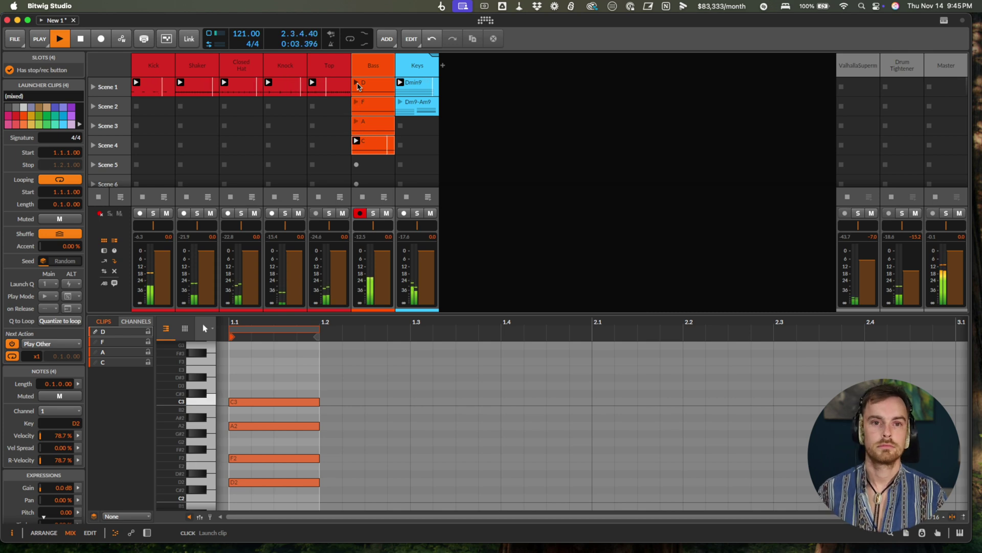
key("space")
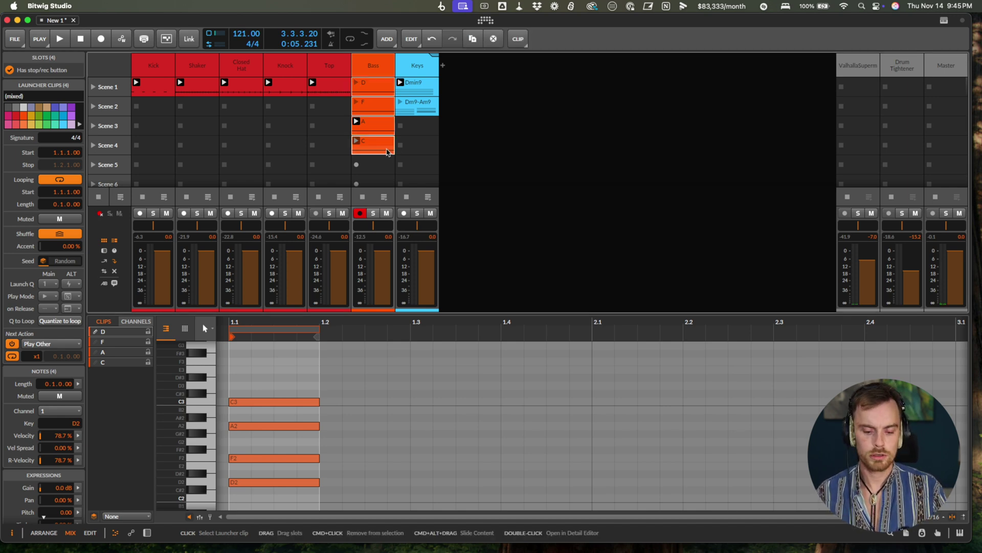
Duplicate the C bass clip into Scene 5 and clear the copy's name
left_click(372, 152)
key("super+d")
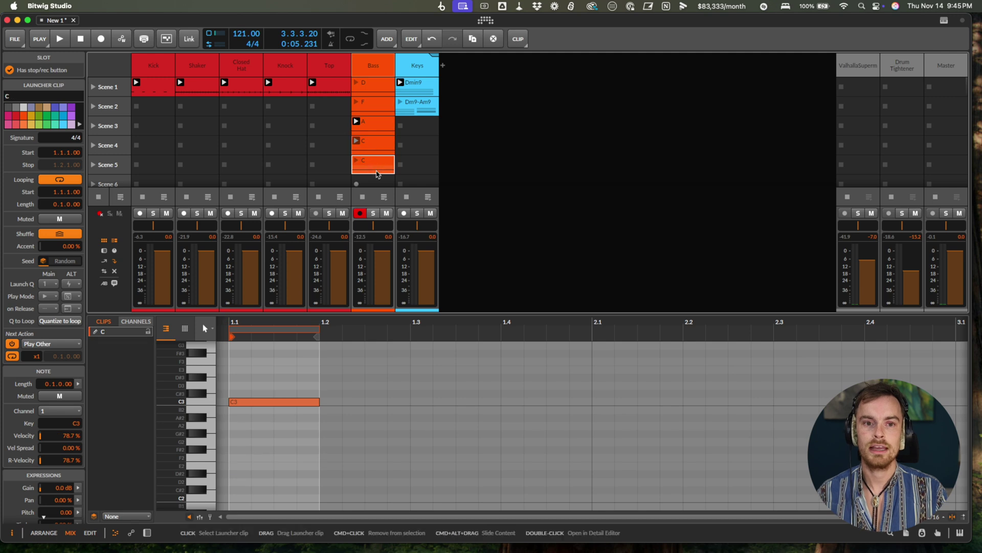
key("super+r")
key("Return")
Delete the note from the Scene 5 bass clip to leave a rest, and audition the sequence from the D clip
left_click(372, 400)
key("super+a")
key("Delete")
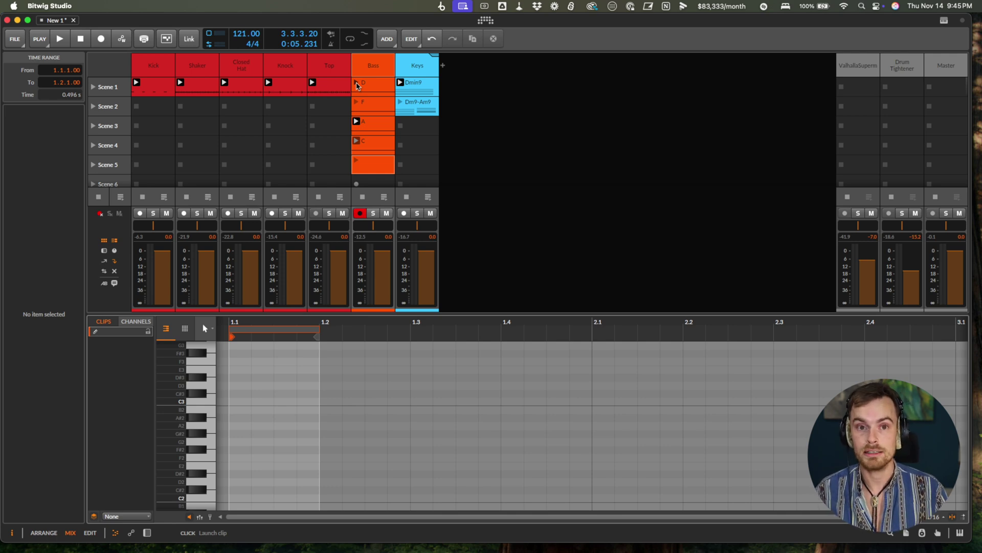
left_click(357, 84)
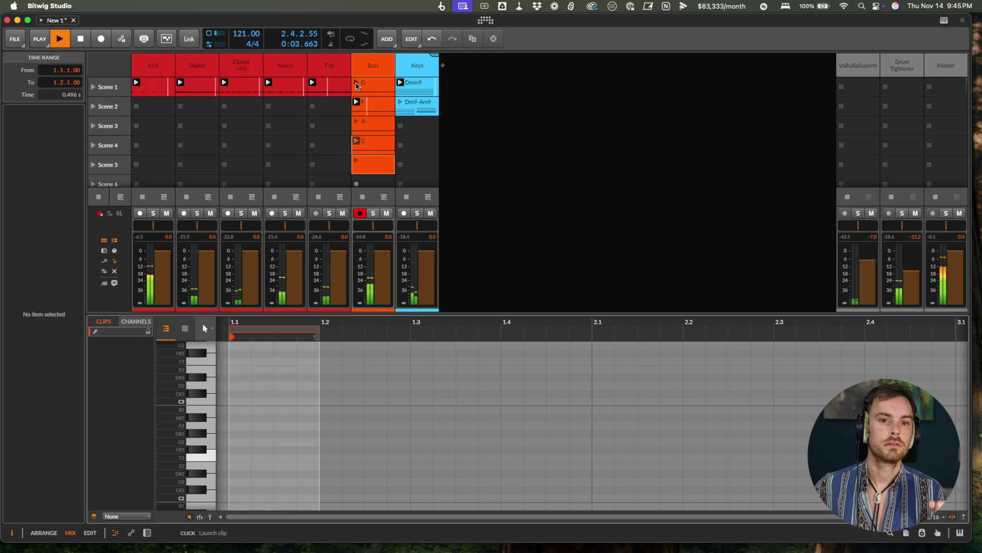
key("space")
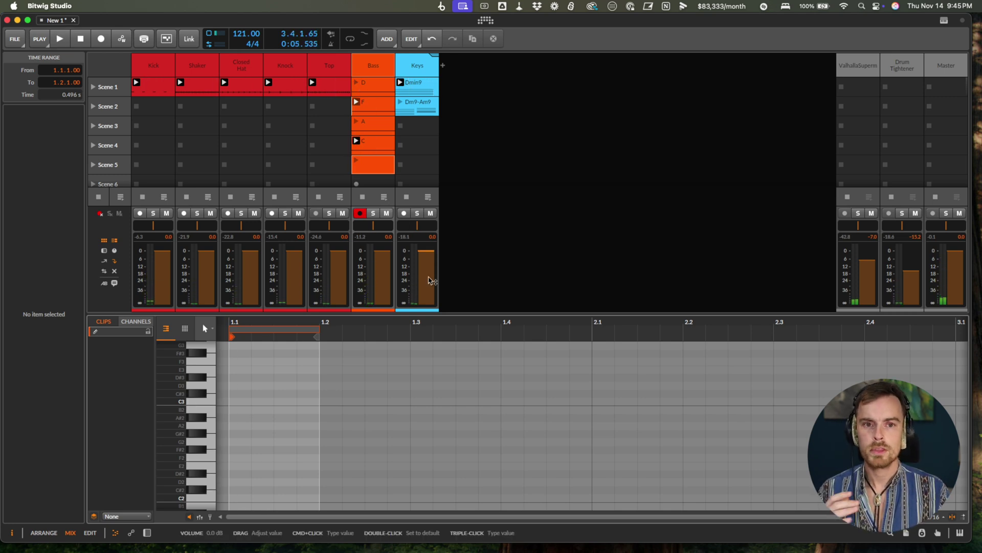
Duplicate all five bass clips into Scenes 6 to 10 and colour the copies green
key("d")
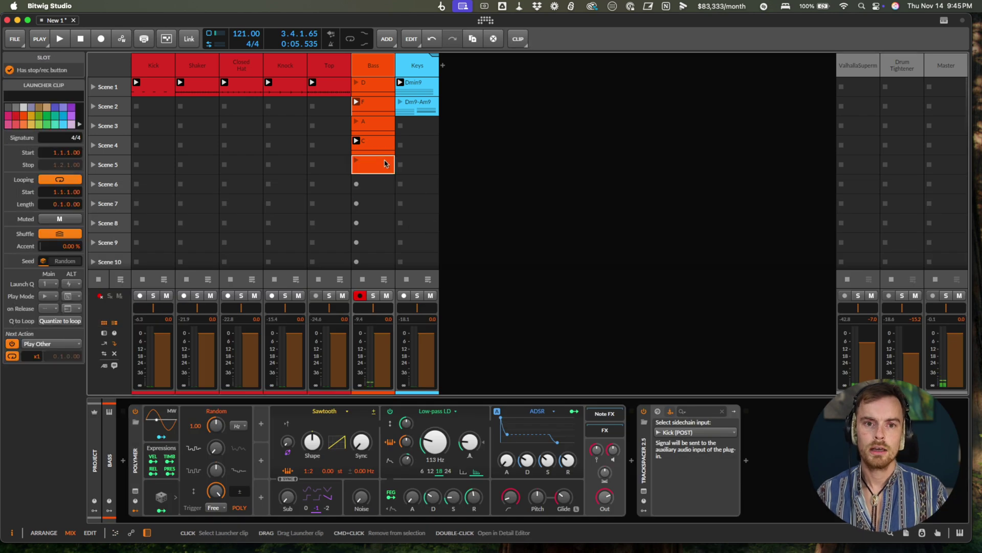
key("super+a")
key("super+d")
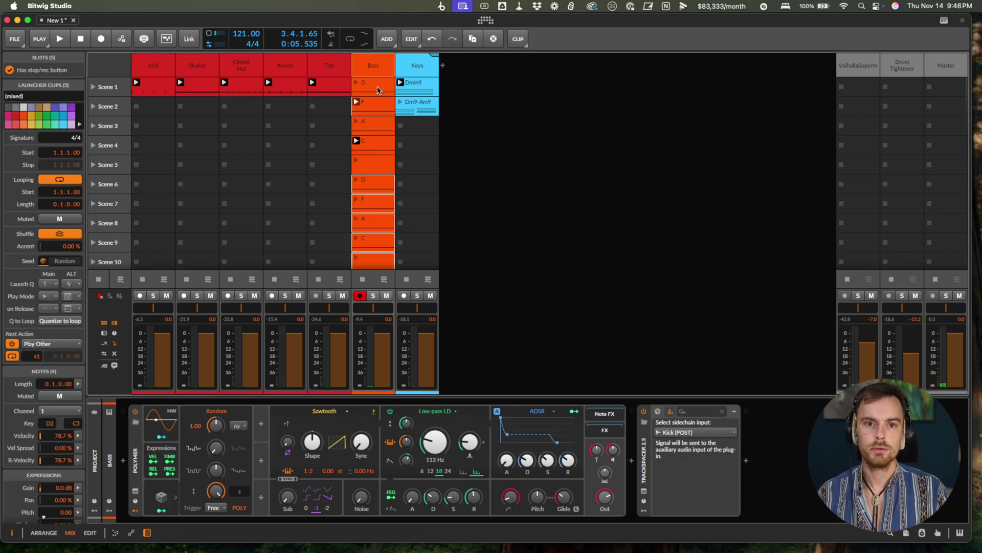
right_click(374, 192)
left_click(436, 204)
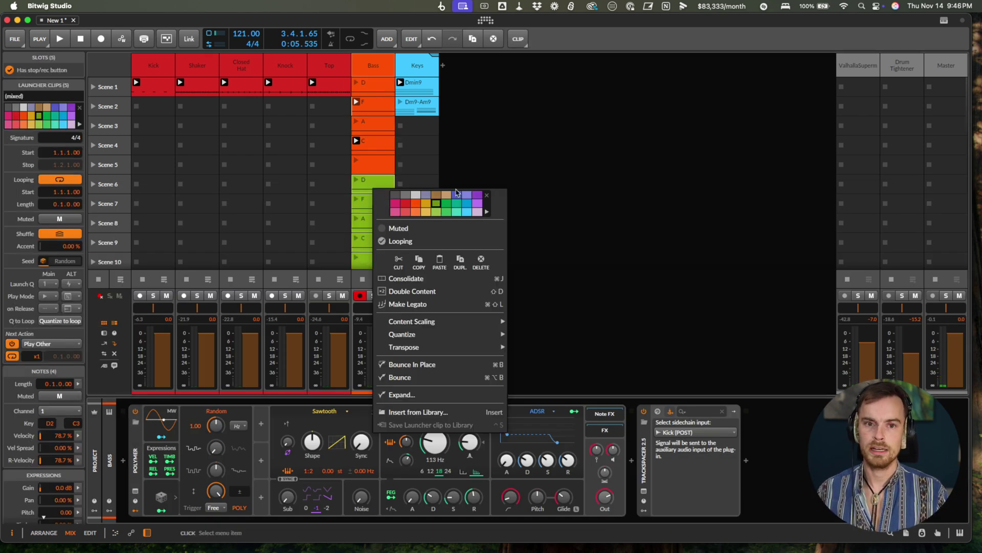
left_click(504, 169)
Halve the content of the five green bass clips in Scenes 6 to 10 to a loop length of 0.0.2.00
scroll(415, 184, "down", 3)
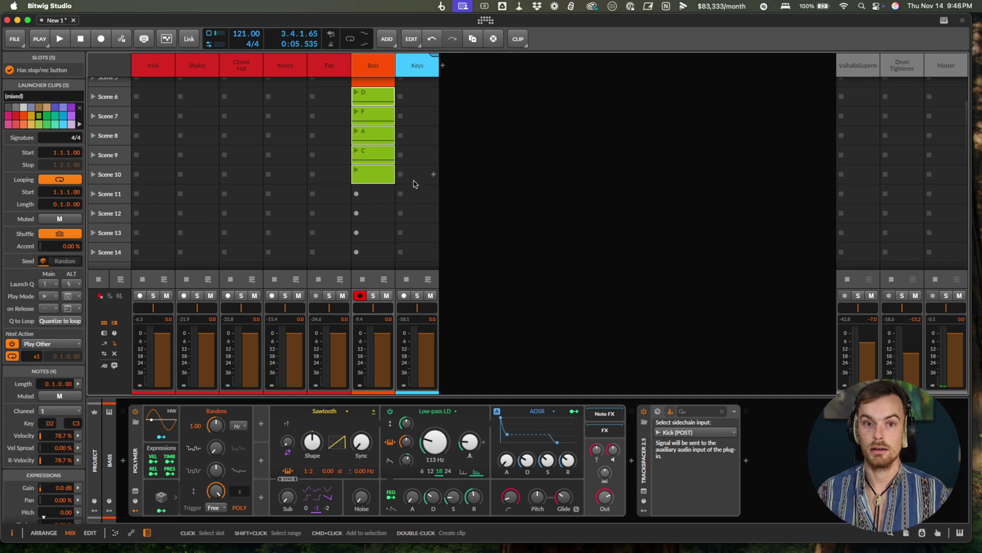
left_click(381, 175)
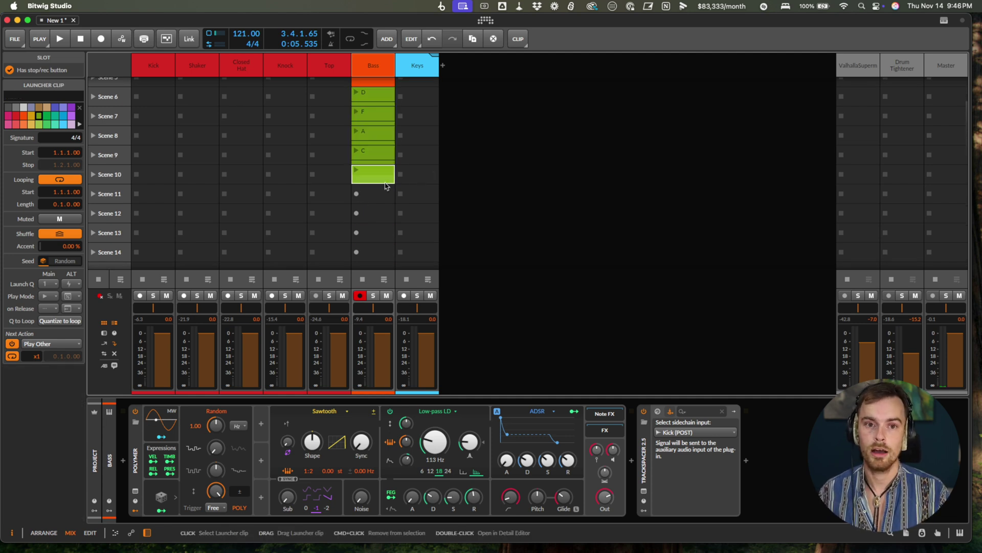
left_click(379, 97, "shift")
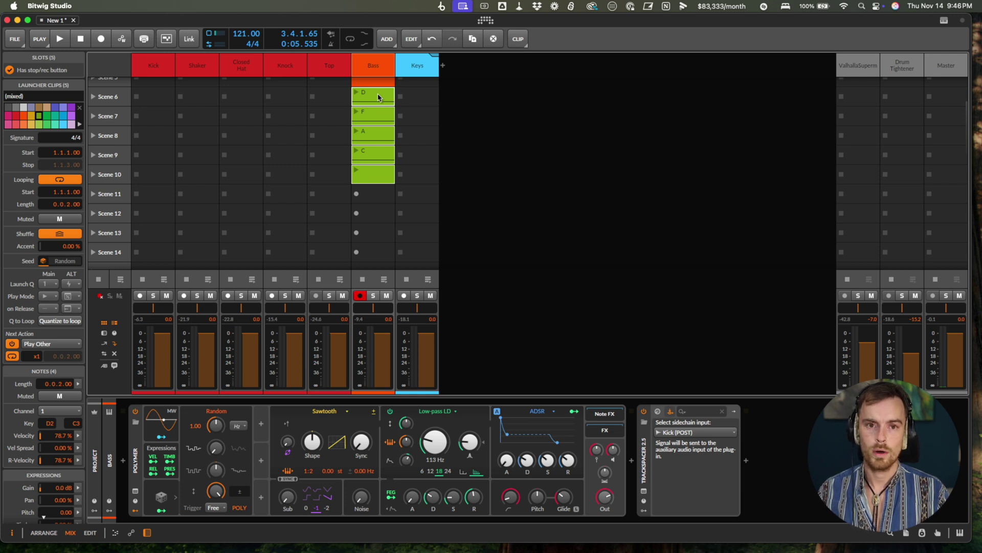
Look through the keyboard shortcut settings, filtering the mappings by the Escape key, and close the settings
key("super+comma")
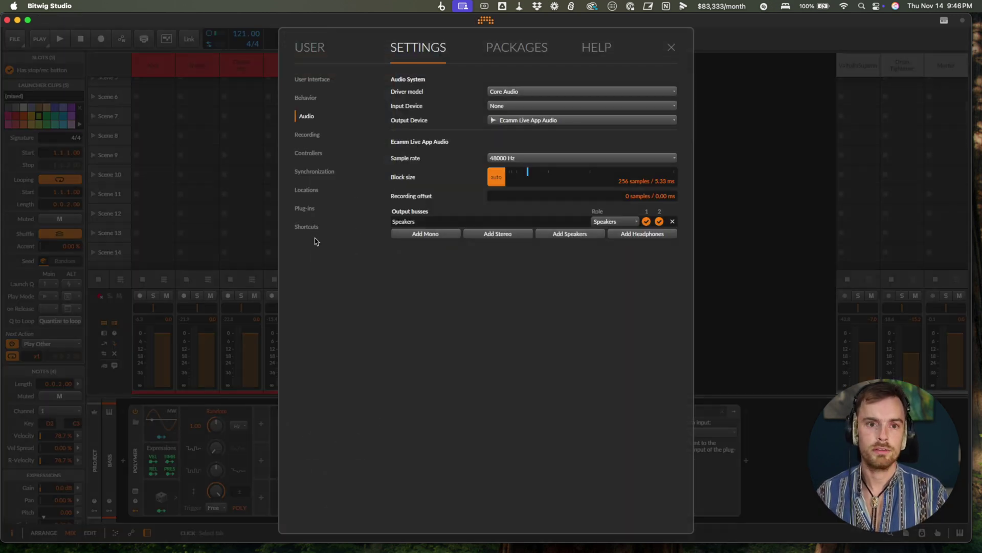
left_click(311, 227)
left_click(563, 111)
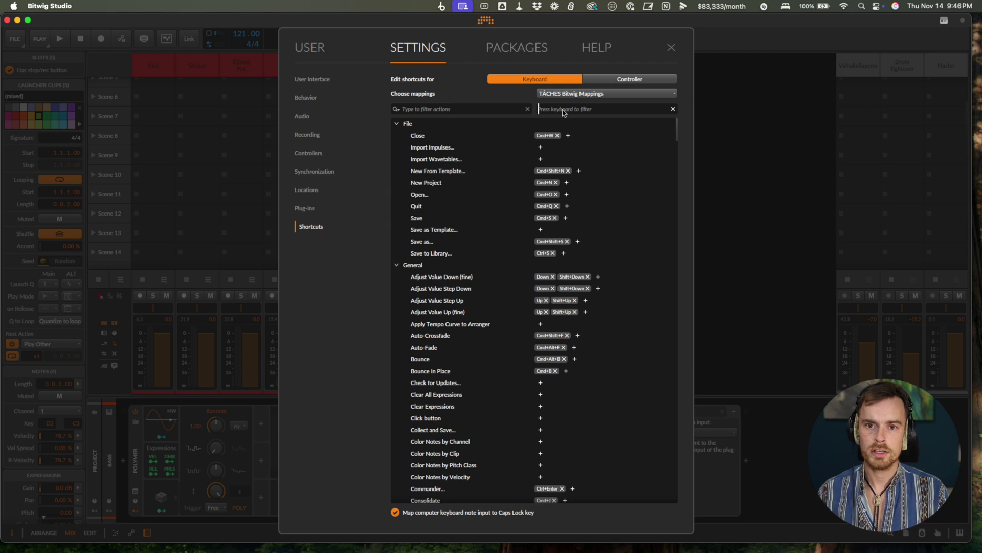
key("Escape")
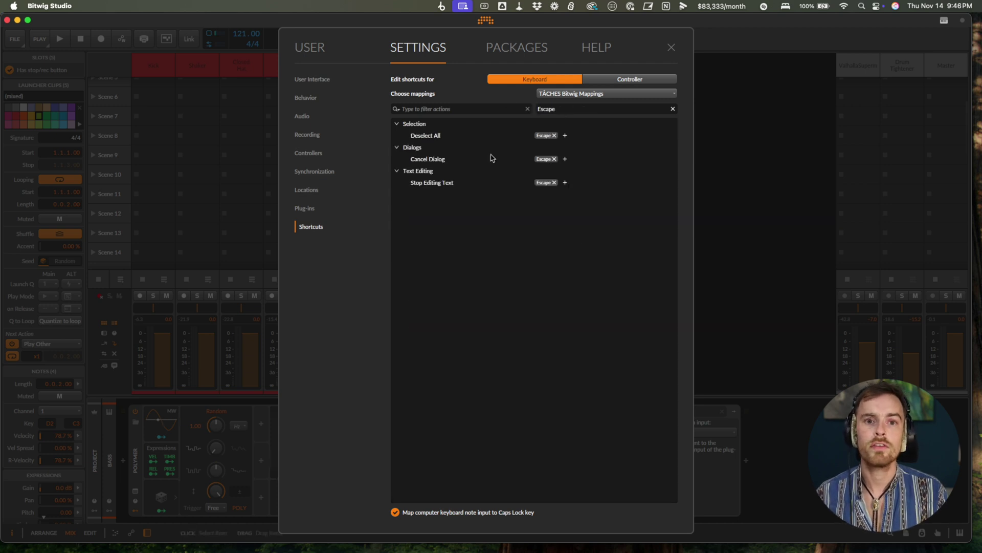
left_click(671, 47)
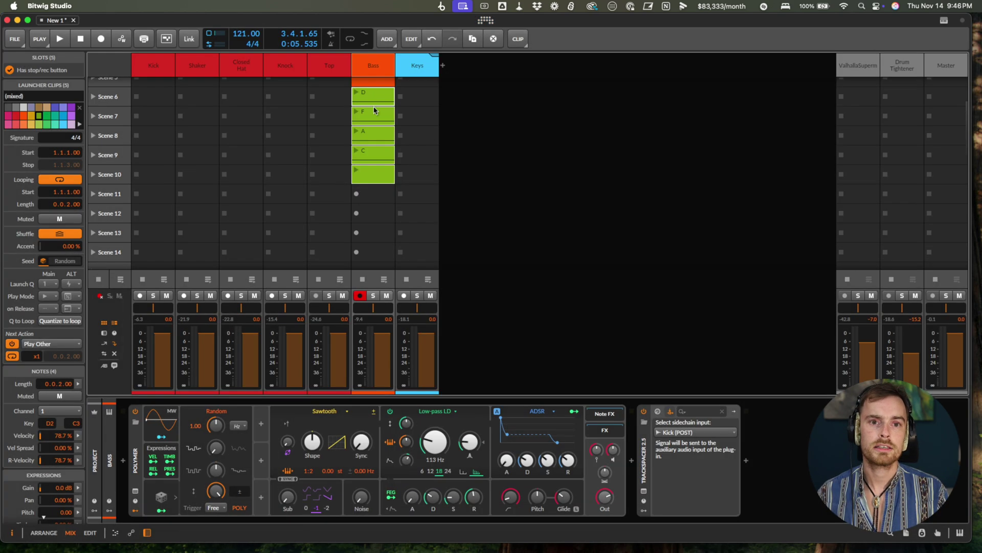
Check the clip commands available for the green clips and compare the loop lengths of the Scene 1 and Scene 6 D clips
right_click(377, 98)
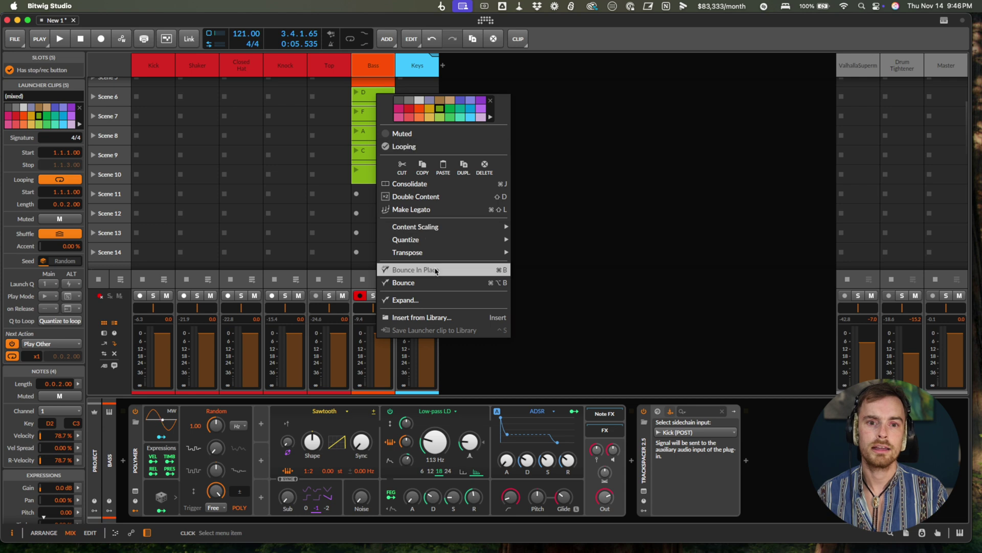
left_click(581, 161)
scroll(581, 160, "up", 5)
left_click(370, 182)
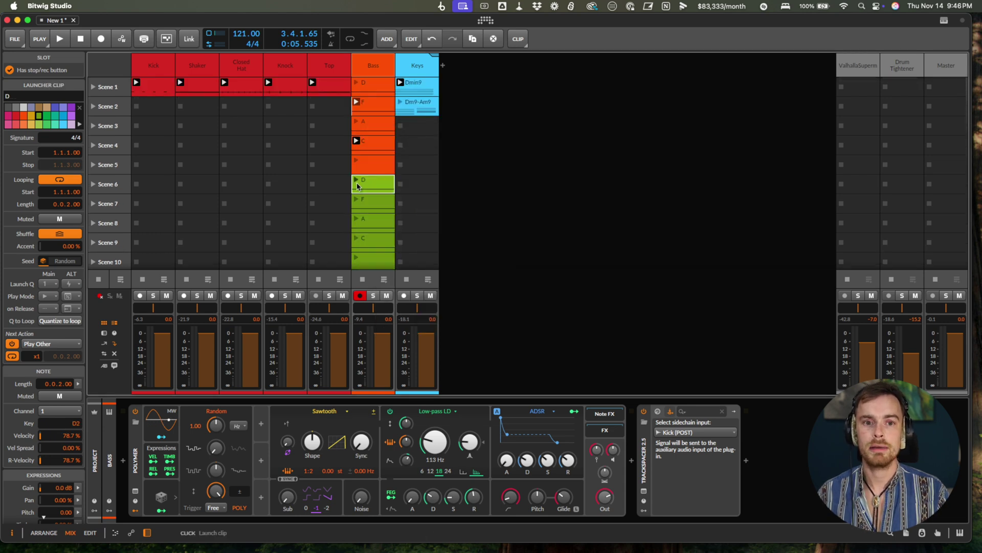
left_click(369, 85)
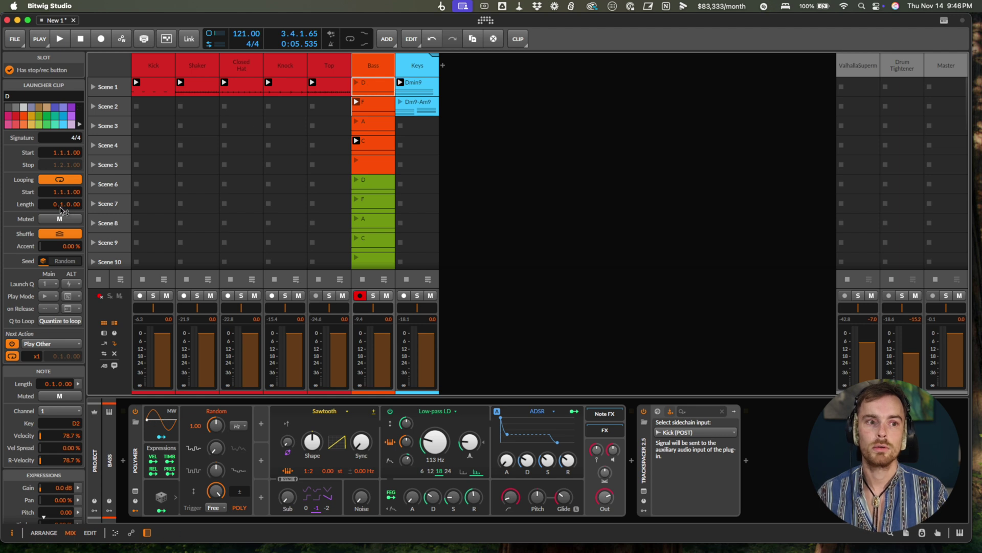
left_click(377, 182)
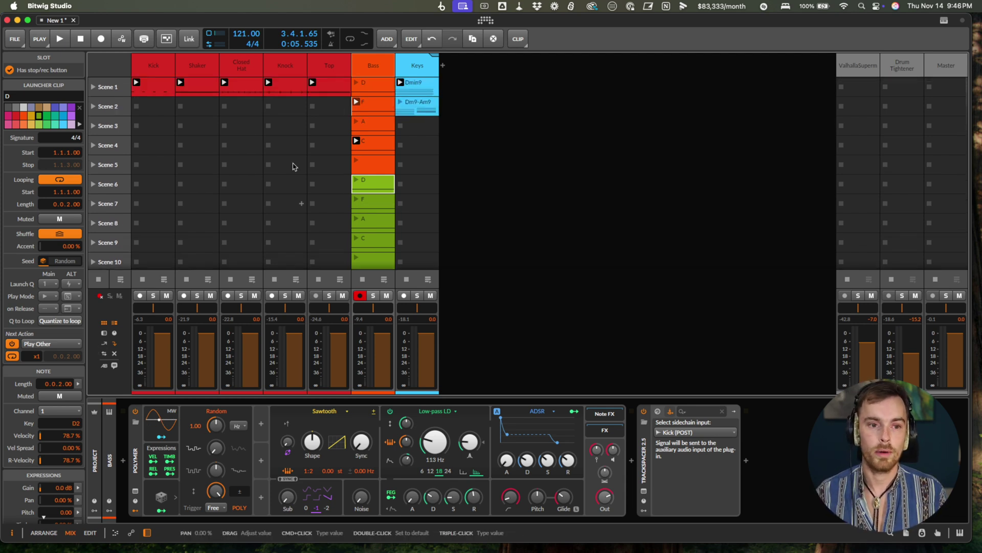
Hide the device chain and audition the generated bass sequence from the Scene 1 D clip
key("d")
key("d")
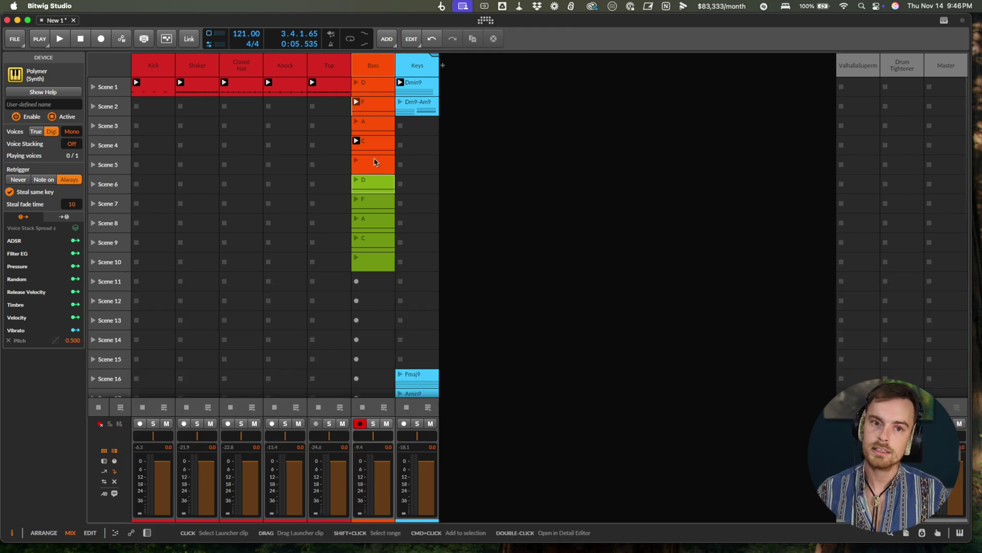
left_click(359, 85)
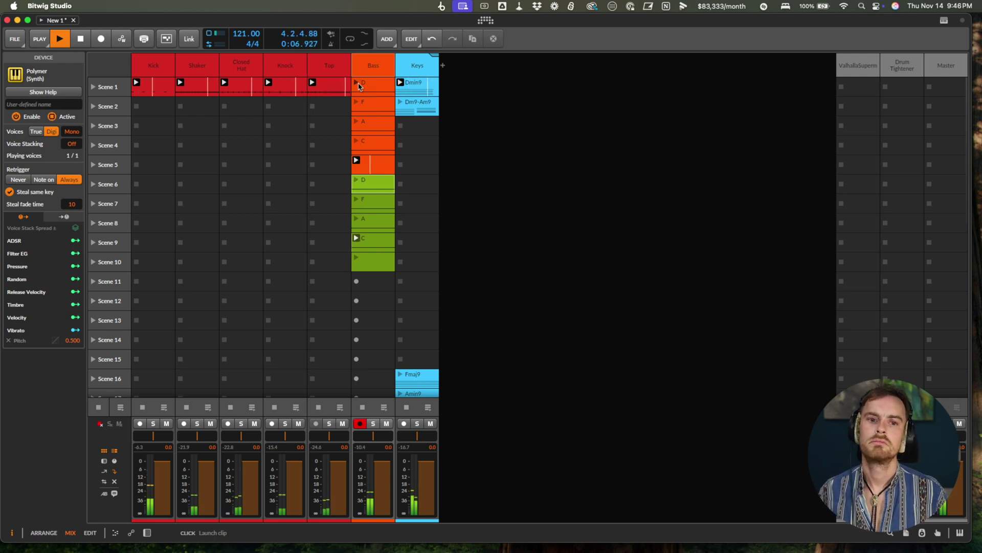
key("space")
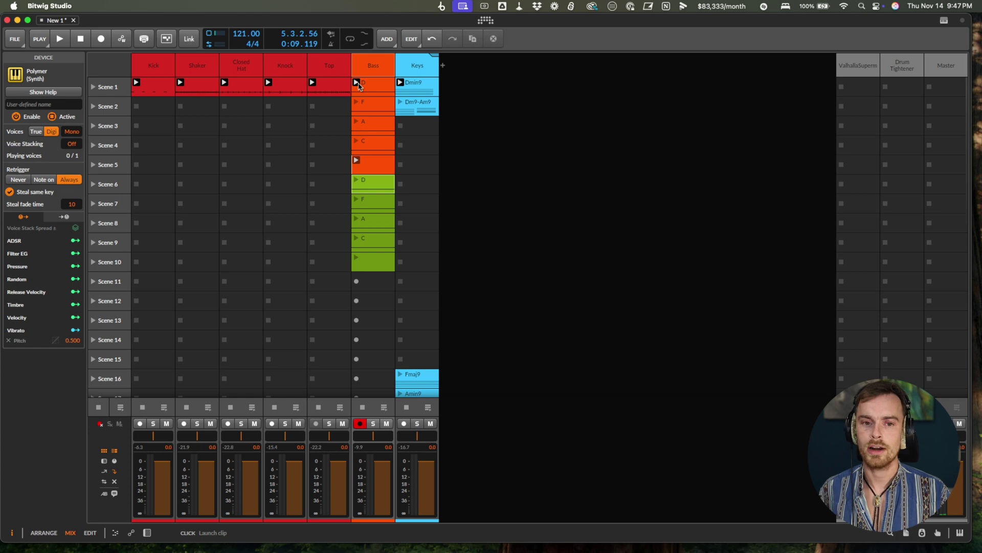
Duplicate the five green bass clips into Scenes 11 to 15 and colour the copies yellow
left_click(380, 187)
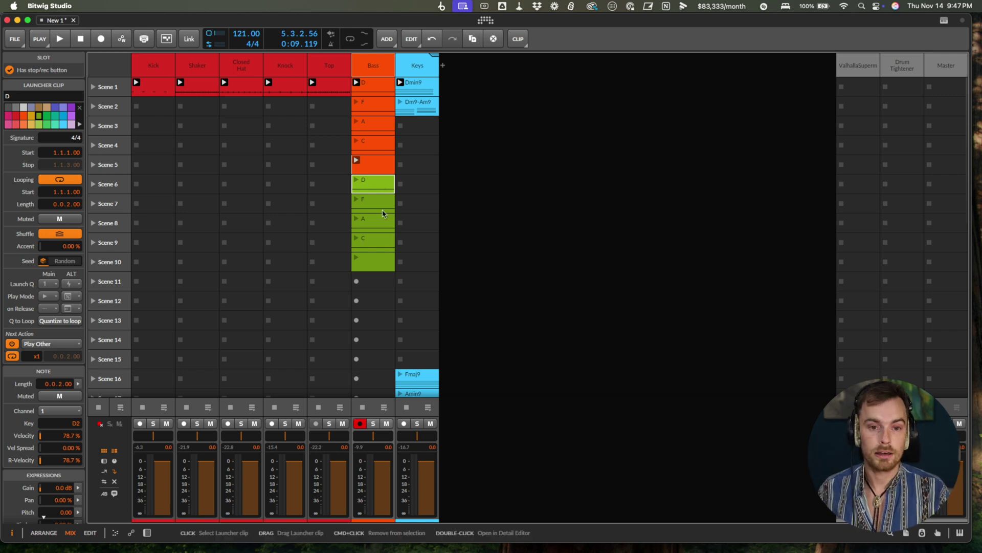
left_click(380, 271, "shift")
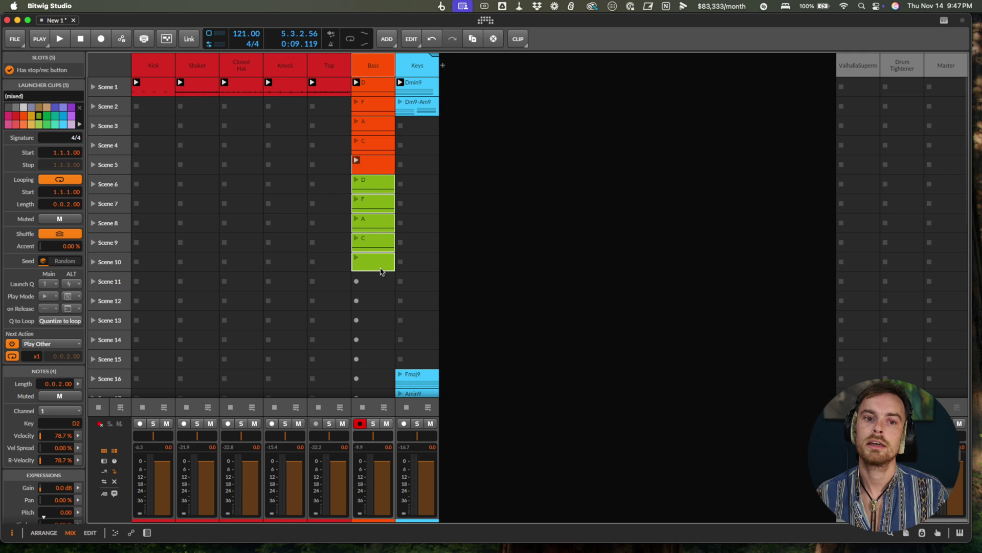
key("super+d")
right_click(380, 277)
left_click(431, 300)
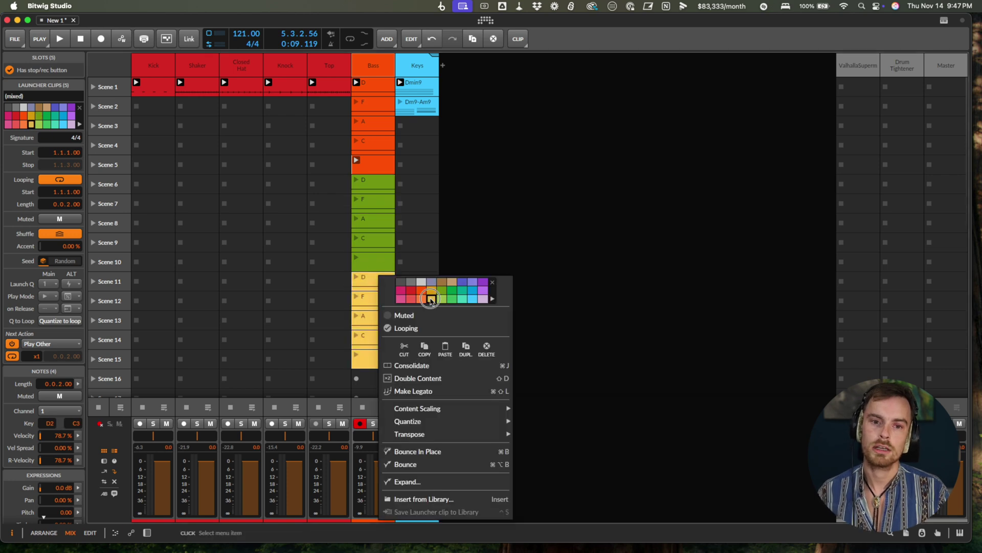
left_click(311, 294)
Scale the content of the yellow bass clips in Scenes 11 to 15 by 50%, and audition the sequence from the Scene 1 D clip
left_click(379, 281)
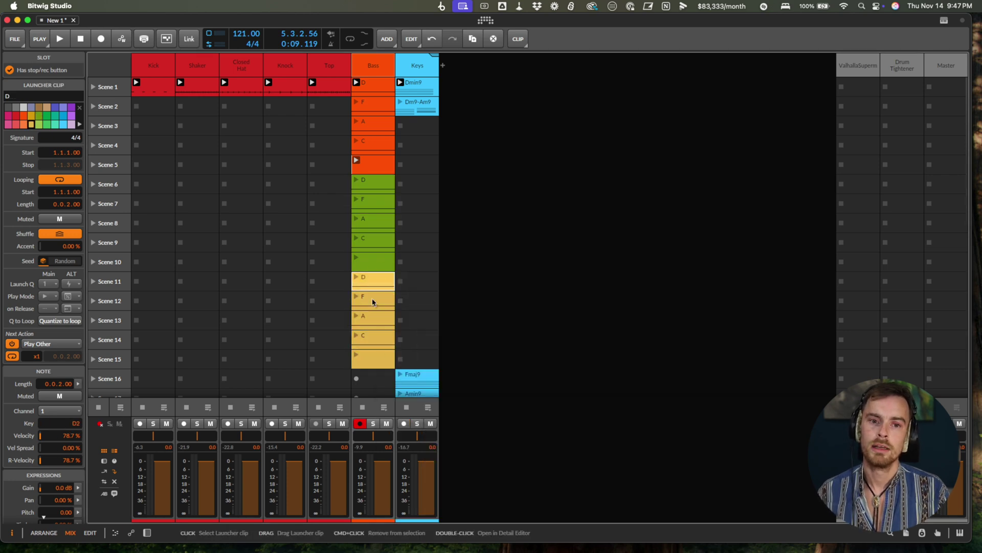
left_click(377, 357, "shift")
right_click(377, 357)
mouse_move(471, 441)
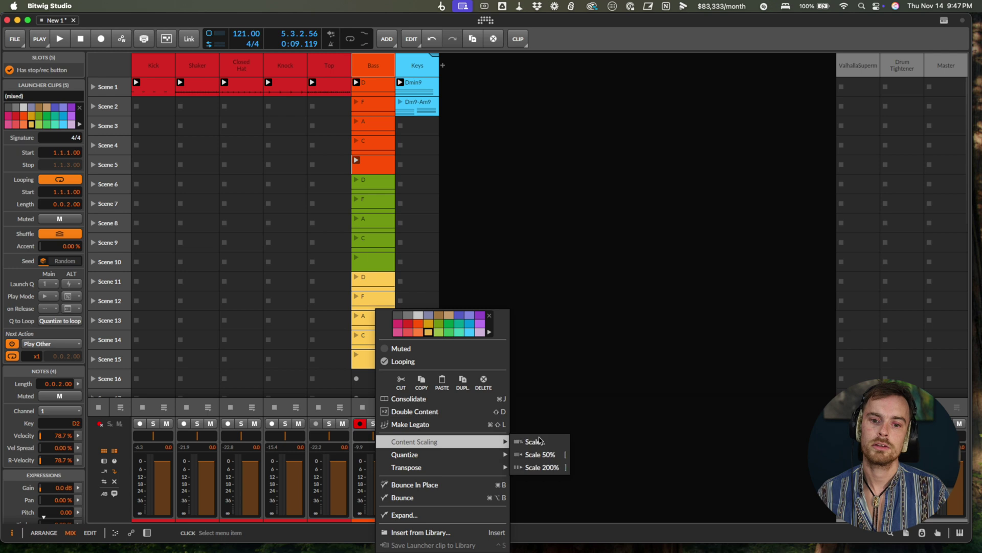
left_click(550, 455)
left_click(381, 282)
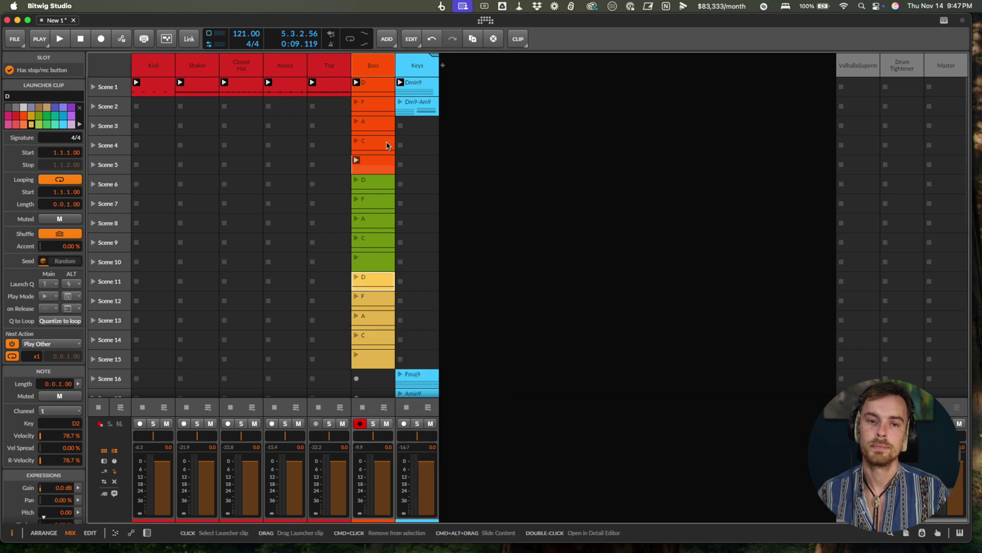
left_click(357, 82)
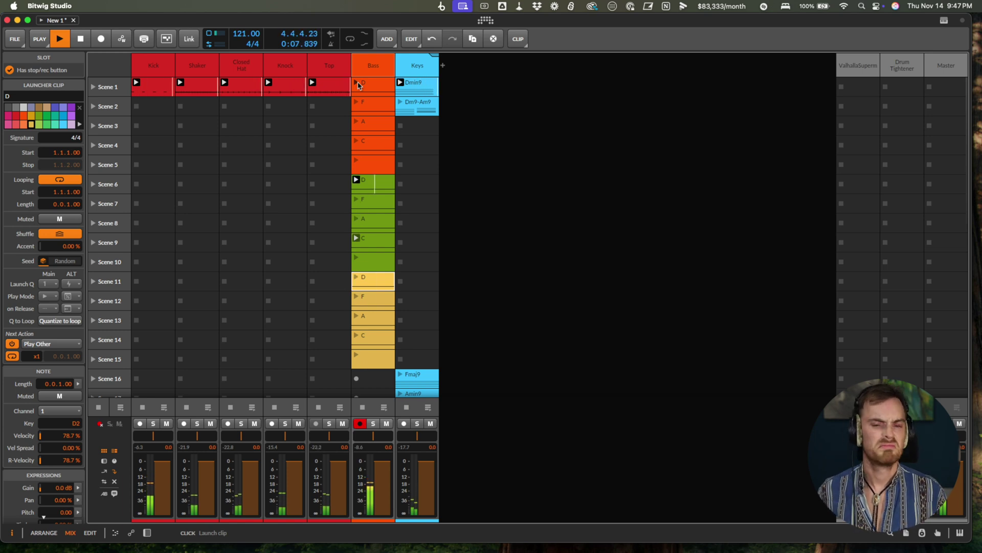
key("space")
Add an instrument track between Bass and Keys and set its note input to Bass
left_click(373, 72)
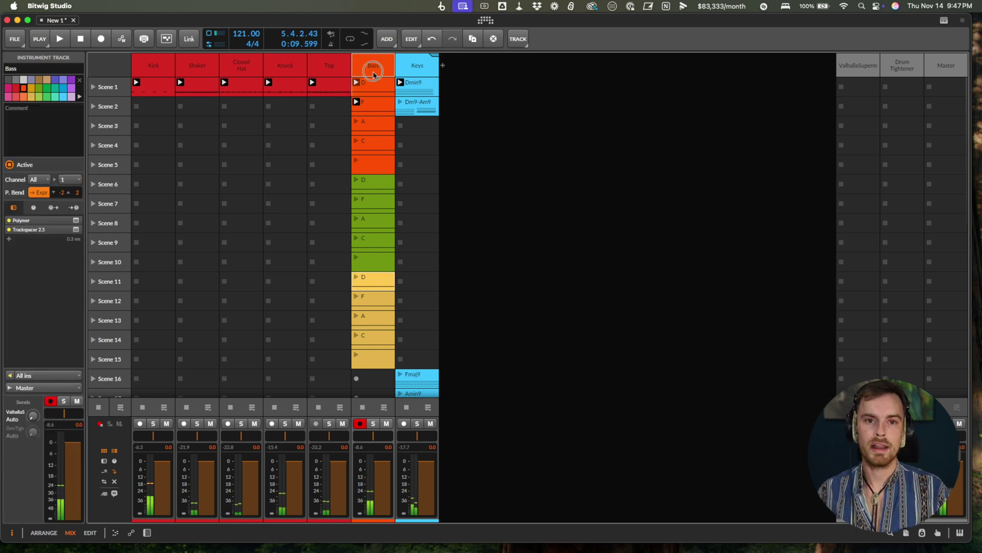
key("super+t")
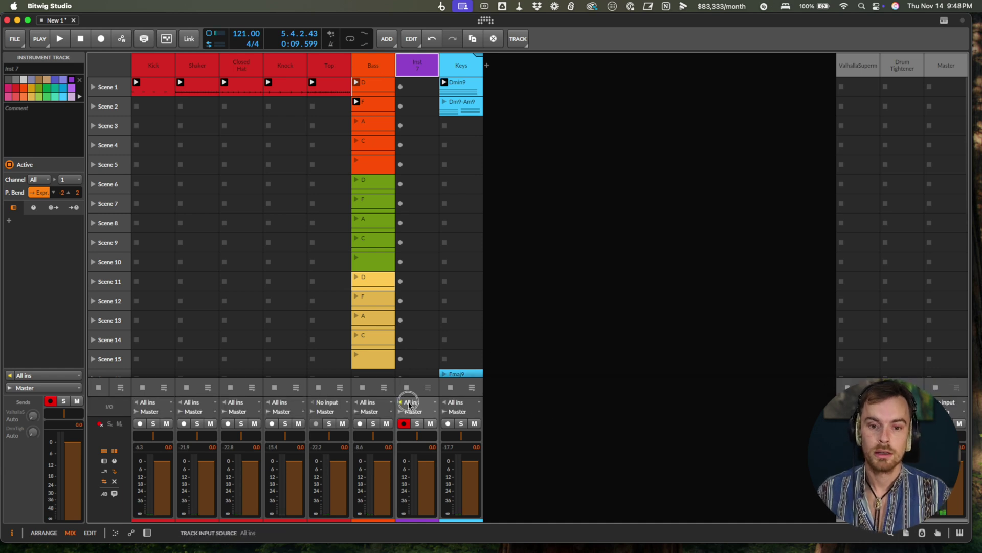
left_click(412, 402)
mouse_move(450, 313)
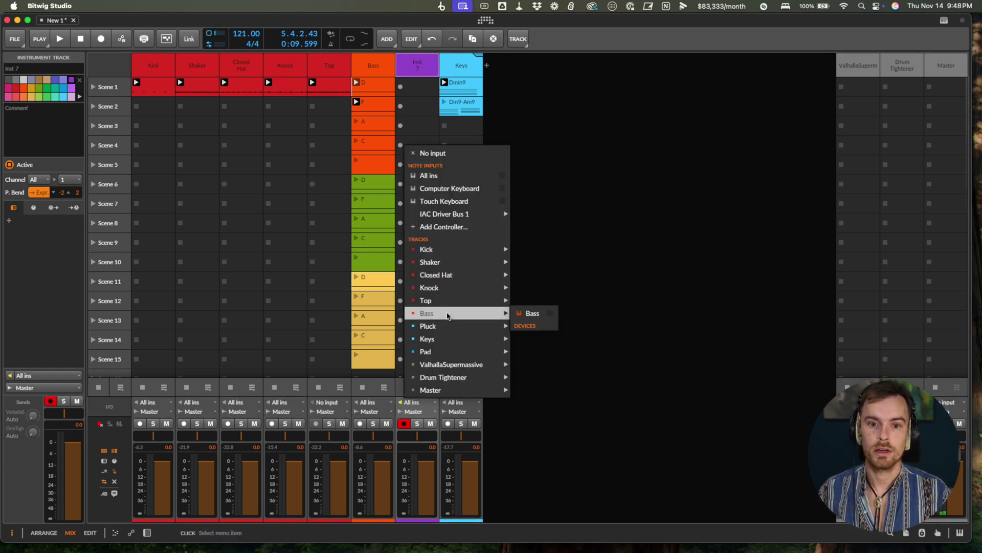
left_click(535, 316)
Record the generated bass notes into the new track's Scene 1 slot, and delete that track
left_click(400, 87)
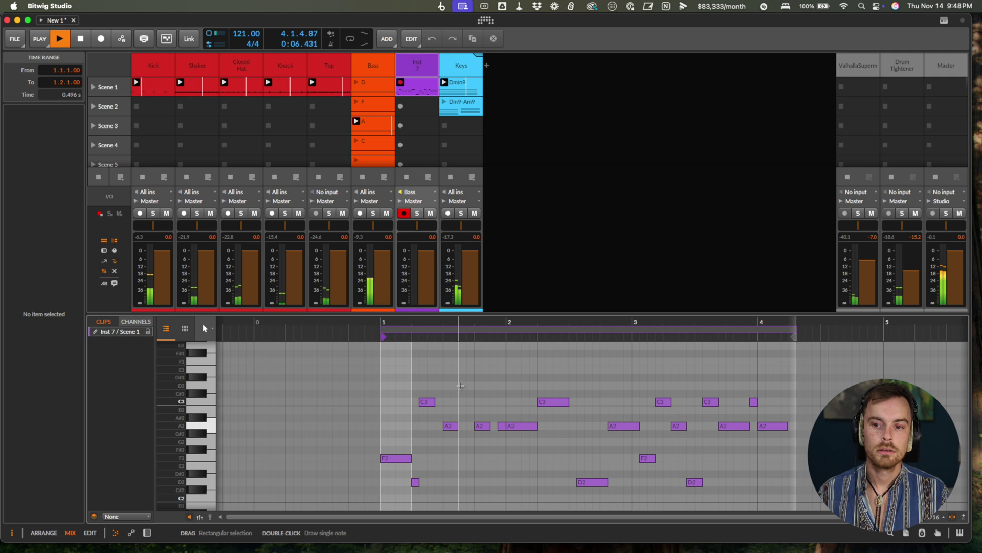
key("space")
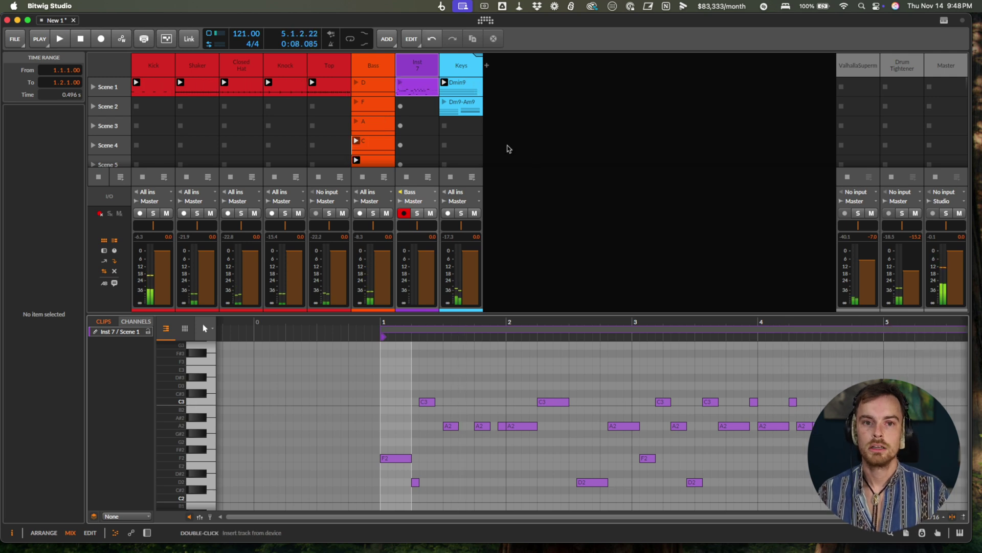
left_click(412, 72)
key("Delete")
Show the Keys track's device chain
double_click(411, 72)
scroll(422, 241, "down", 4)
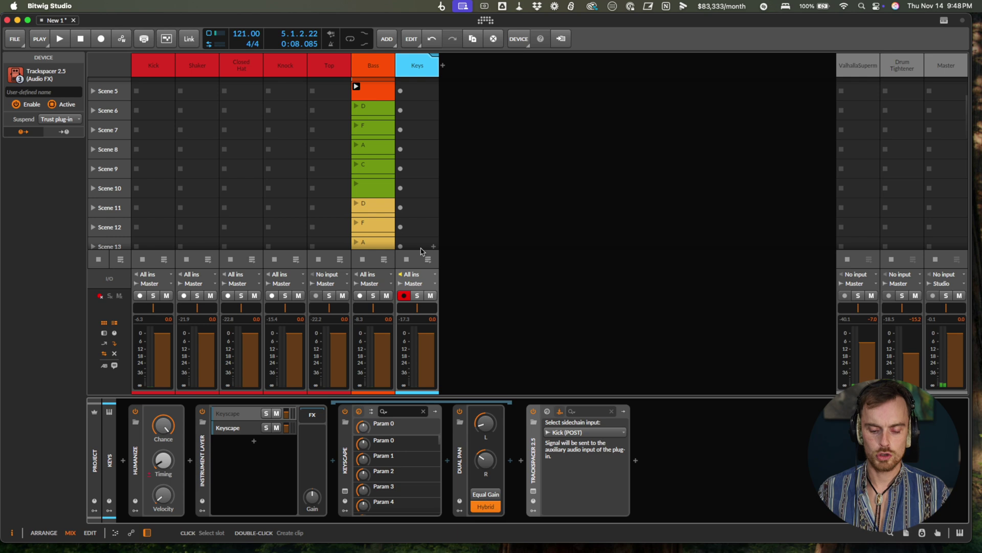
left_click(599, 186)
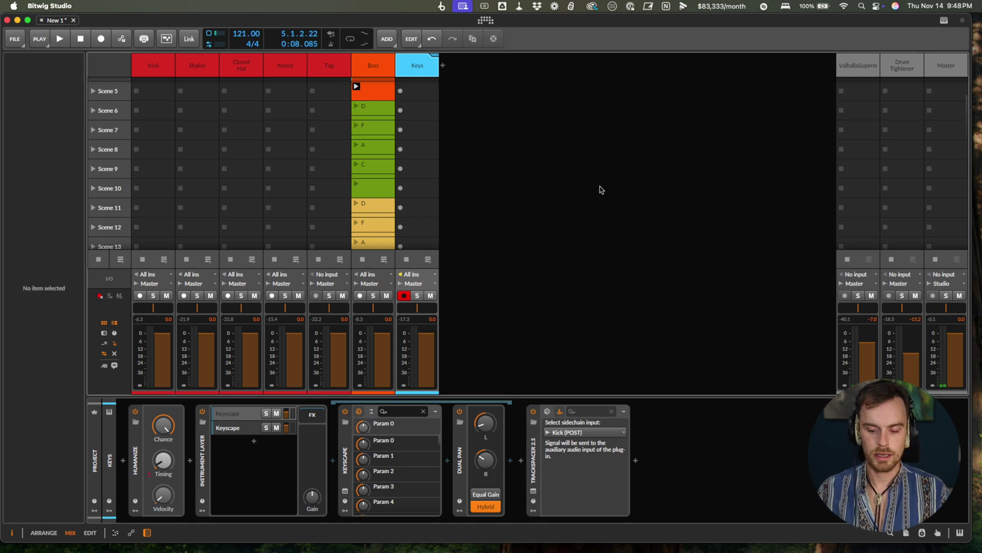
Hide the device chain, move the Bass clips from Scene 2 onward down one scene, and copy the orange D clip into Scene 2
scroll(447, 161, "up", 4)
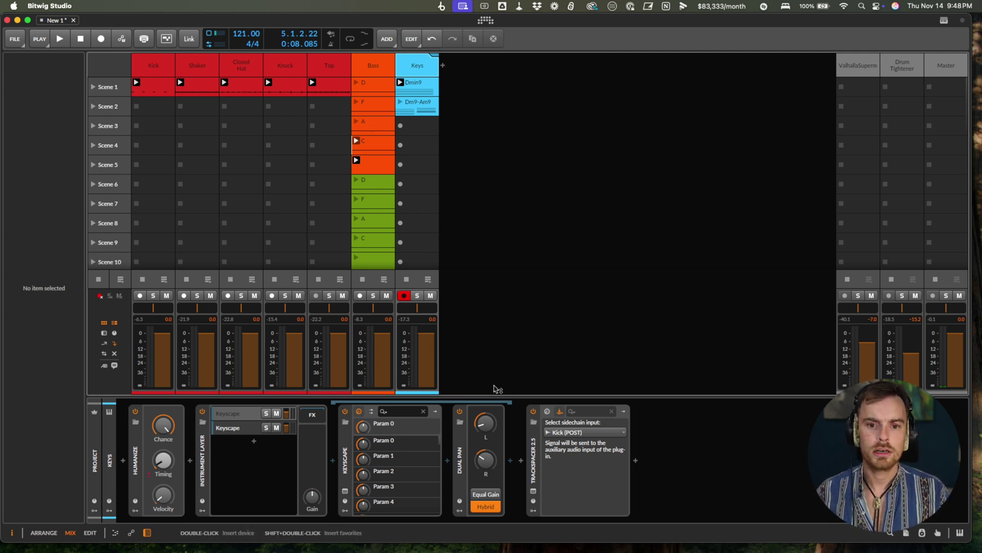
key("d")
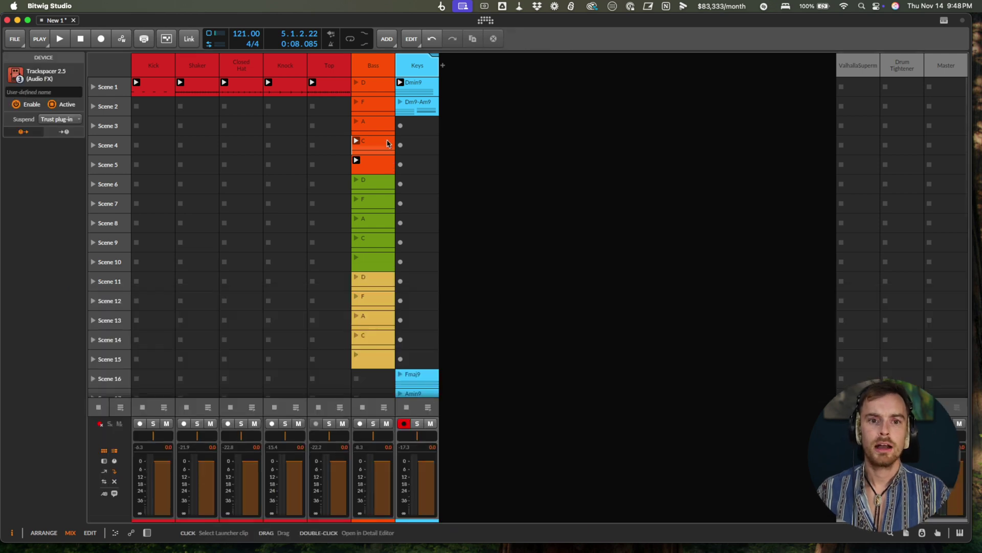
left_click(373, 109)
left_click(374, 352, "shift")
left_click_drag(374, 352, 374, 371)
left_click(367, 92)
left_click_drag(368, 92, 382, 101)
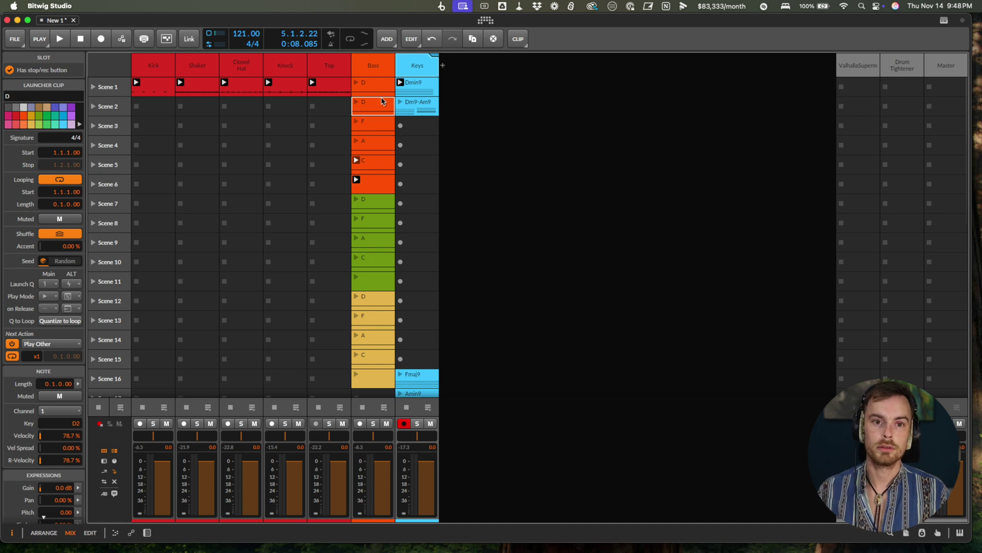
Move the Bass clips from the orange A clip onward down one scene and copy that A clip into Scene 4
left_click(373, 145)
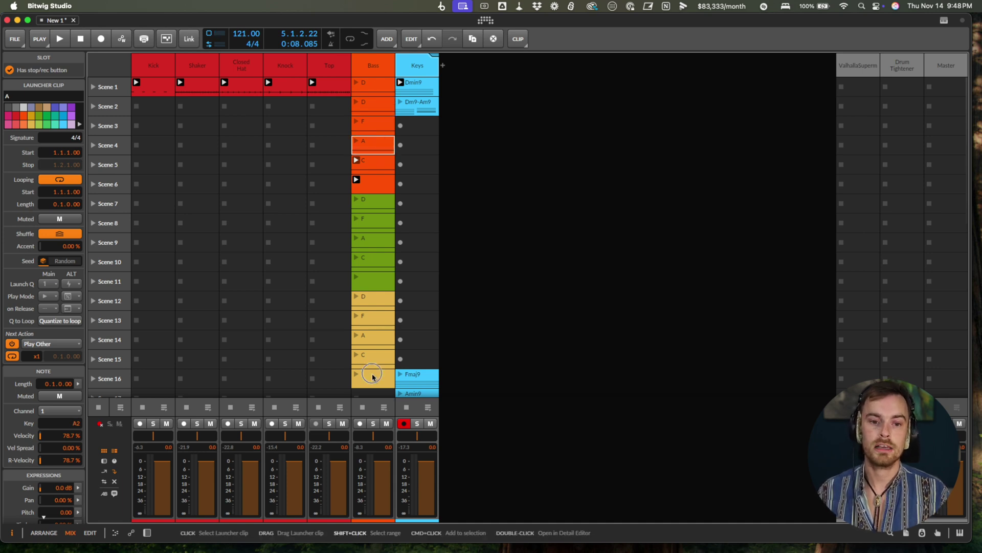
left_click(373, 377, "shift")
scroll(373, 378, "down", 1)
left_click_drag(373, 377, 373, 369)
scroll(373, 384, "up", 2)
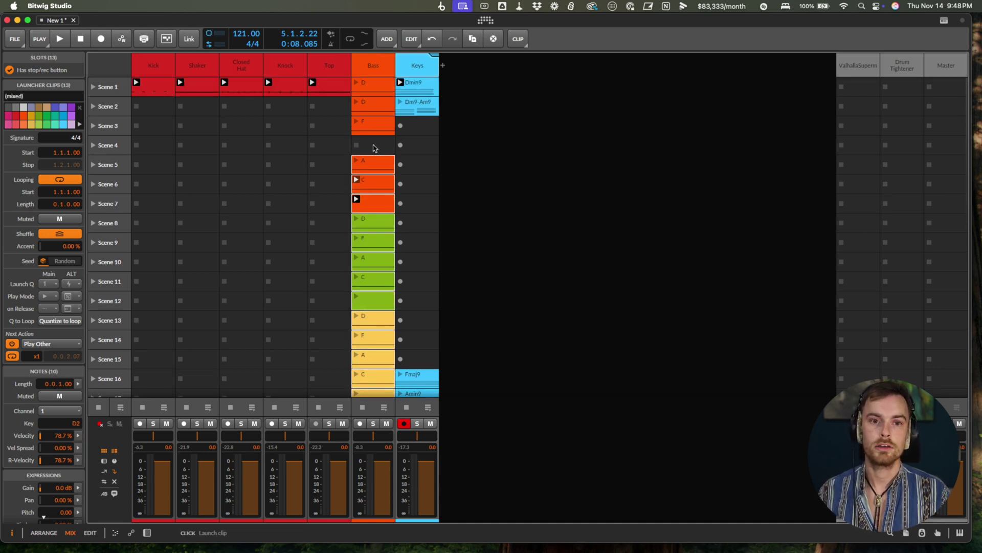
left_click(373, 168)
left_click_drag(373, 168, 373, 147)
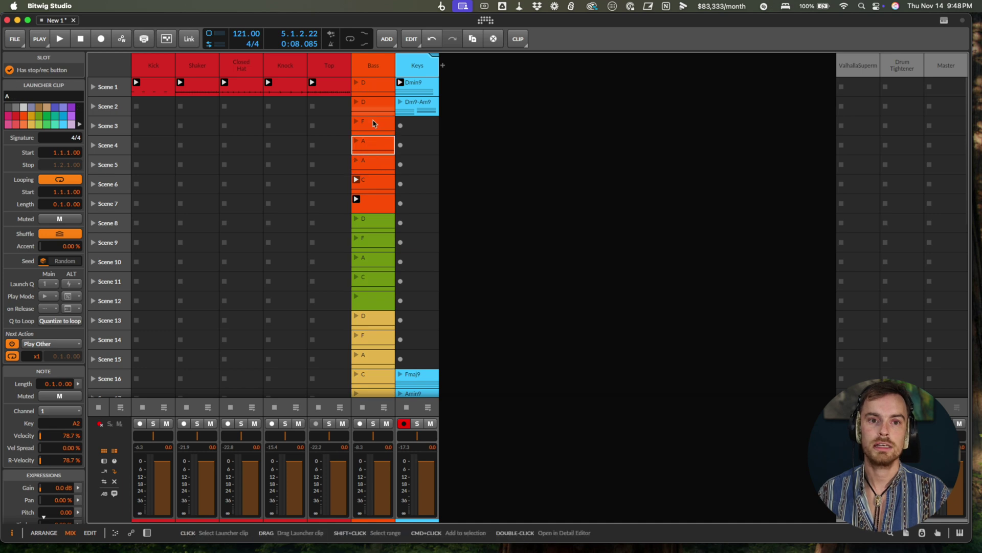
Move the Bass clips from the green F clip onward down one scene and copy the green D clip into Scene 9
scroll(370, 210, "down", 4)
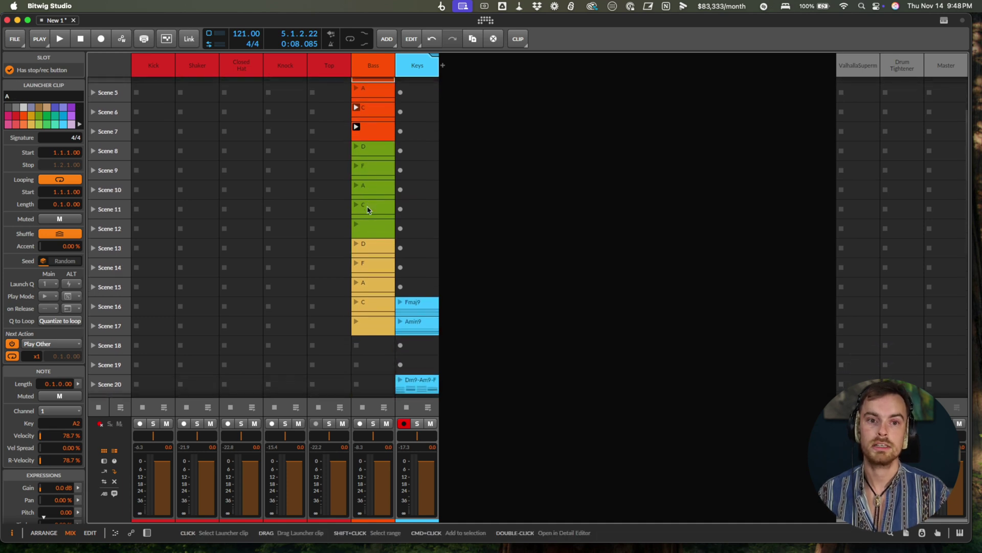
left_click(379, 167)
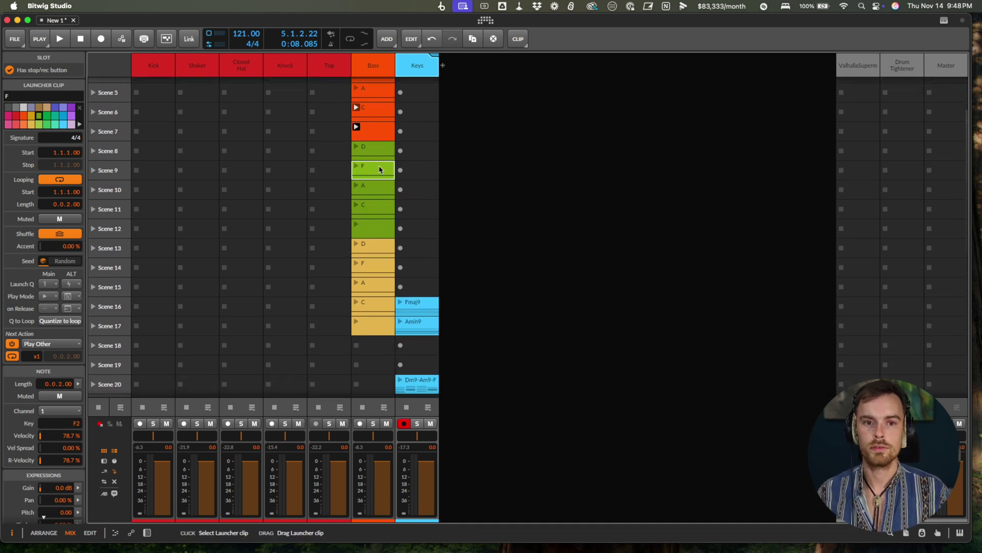
left_click(379, 329, "shift")
left_click_drag(379, 329, 380, 348)
left_click_drag(376, 151, 376, 170)
Move the Bass clips from the green A clip onward down one scene and copy that A clip into Scene 11
left_click(369, 211)
left_click(377, 345, "shift")
left_click_drag(377, 344, 374, 358)
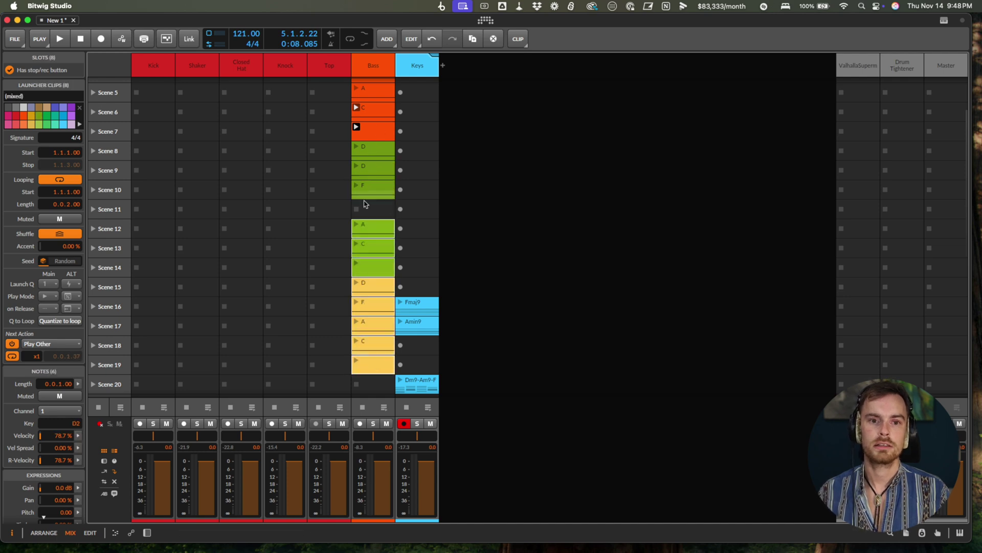
left_click(373, 210)
Shift the yellow bass clips down to make room and copy the yellow D clip so D fills Scenes 15 and 16
left_click(372, 286)
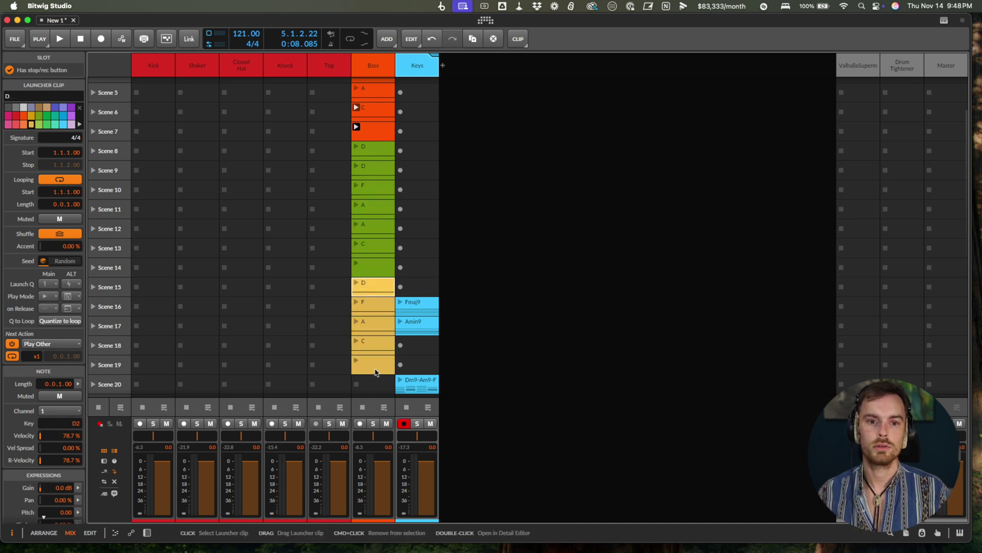
left_click(373, 358, "shift")
left_click_drag(373, 359, 376, 383)
left_click(370, 312)
left_click_drag(370, 312, 374, 342)
Shift the last yellow bass clips down and copy the yellow A clip so A fills Scenes 18 and 19
scroll(370, 294, "down", 3)
left_click(373, 299)
left_click(373, 322, "shift")
left_click_drag(377, 281, 375, 294)
Audition the expanded bass sequence from the Scene 1 D clip
scroll(374, 295, "up", 7)
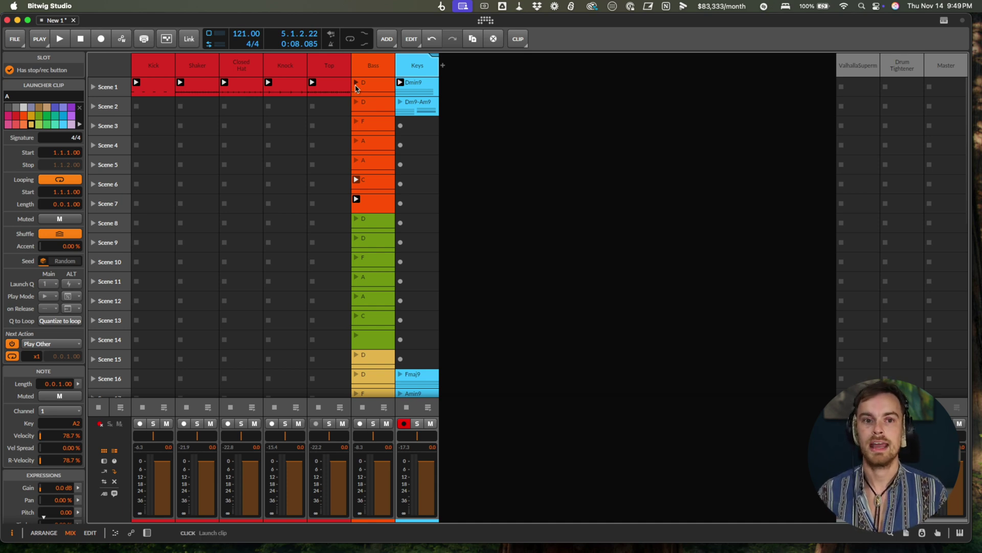
left_click(356, 83)
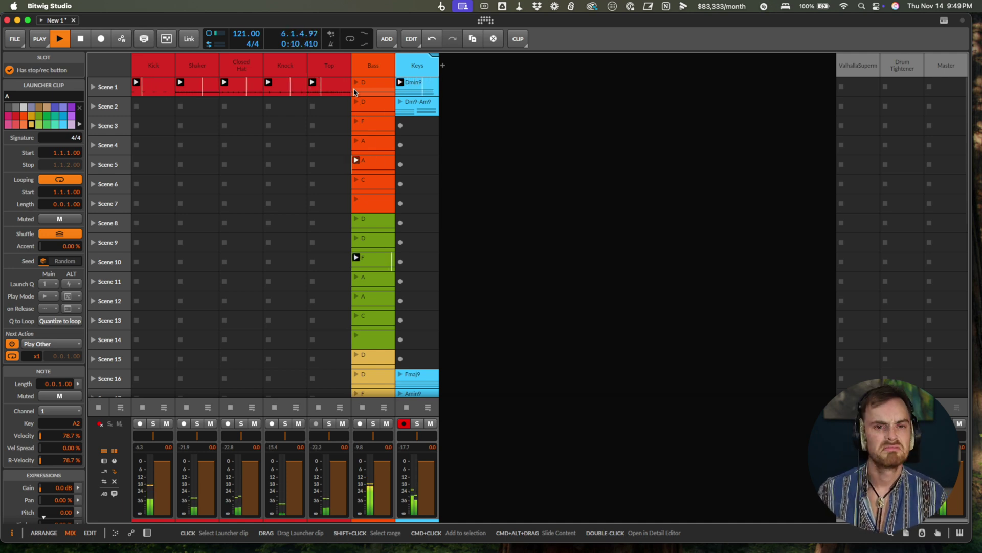
key("space")
Duplicate the yellow bass clips of Scenes 15 to 21 below themselves and color the copies green
scroll(354, 92, "down", 5)
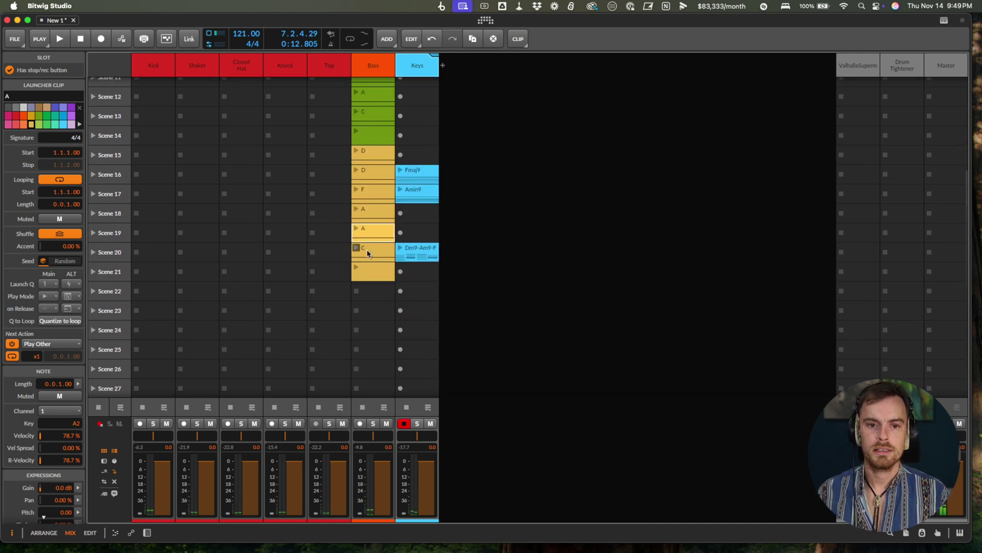
left_click(375, 157)
left_click(375, 268, "shift")
key("super+d")
right_click(374, 292)
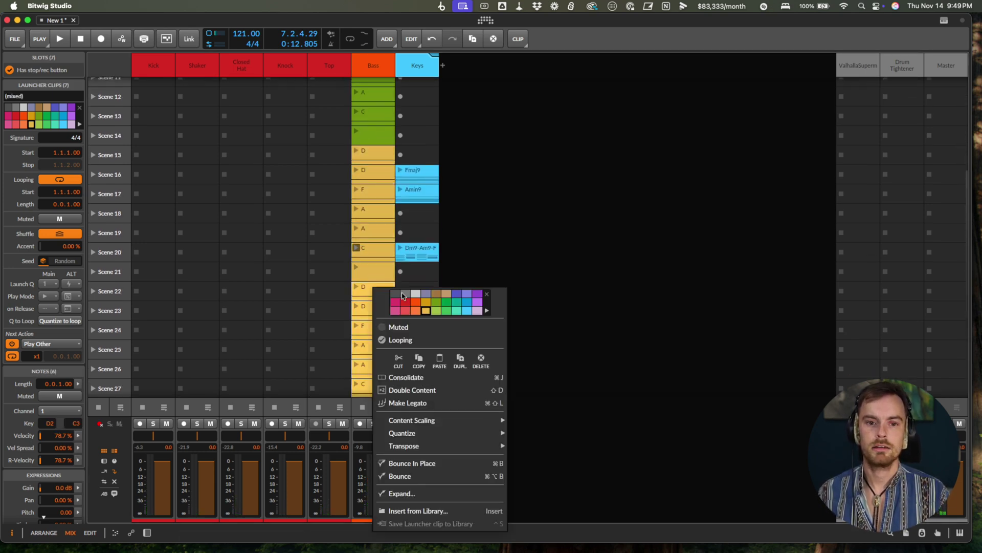
left_click(434, 306)
Delete the doubled D and A clips from the new green set and close the gaps so D, F, A, C and rest fill Scenes 22 to 26
left_click(374, 318)
key("Delete")
left_click_drag(381, 328, 382, 311)
left_click_drag(378, 350, 378, 330)
left_click(380, 370)
key("Delete")
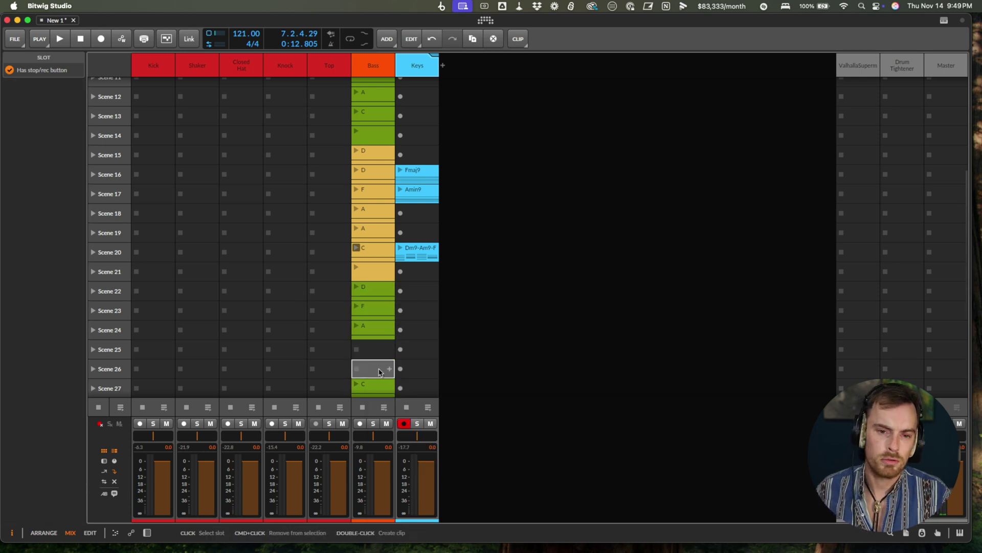
scroll(380, 371, "down", 1)
left_click(380, 371)
left_click_drag(380, 371, 379, 344)
left_click_drag(376, 389, 377, 354)
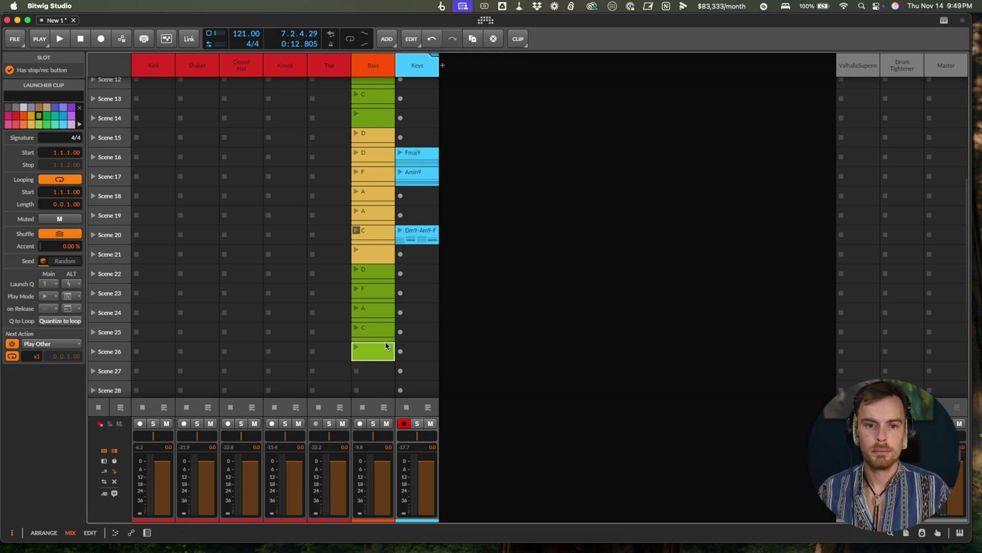
Open the bass clips of Scenes 22 to 26 in layered editing and transpose all their notes up one octave
double_click(373, 279)
scroll(376, 152, "down", 4)
left_click(374, 171, "shift")
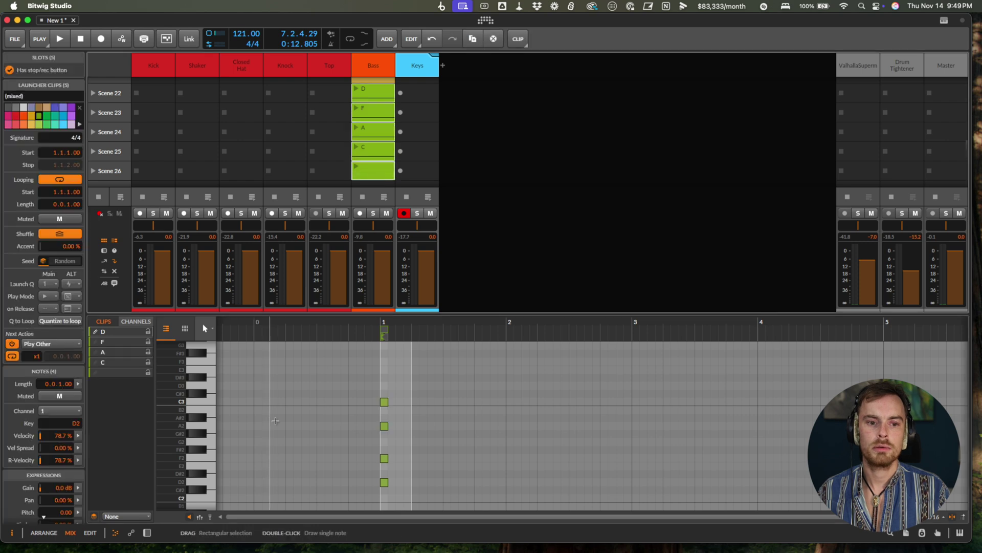
left_click(95, 516)
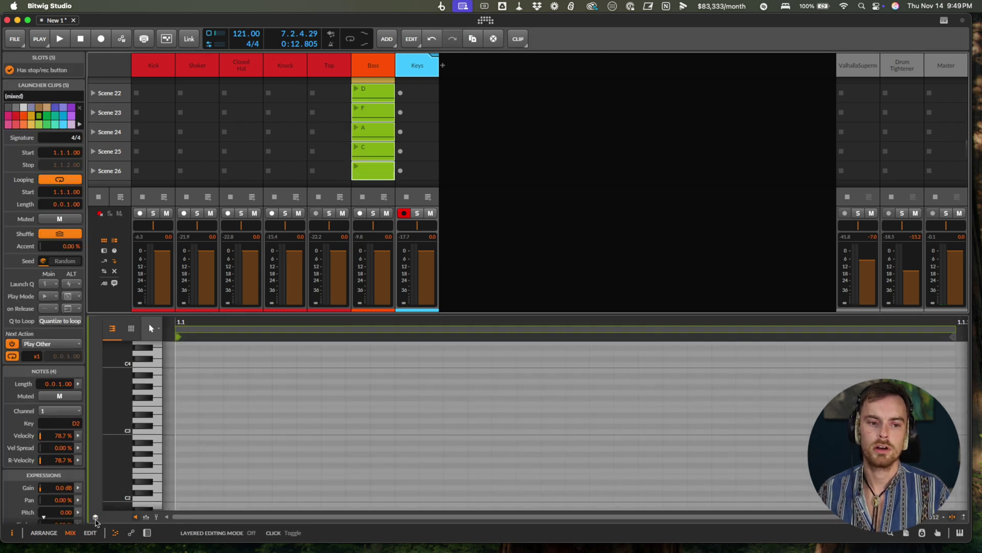
left_click(95, 516)
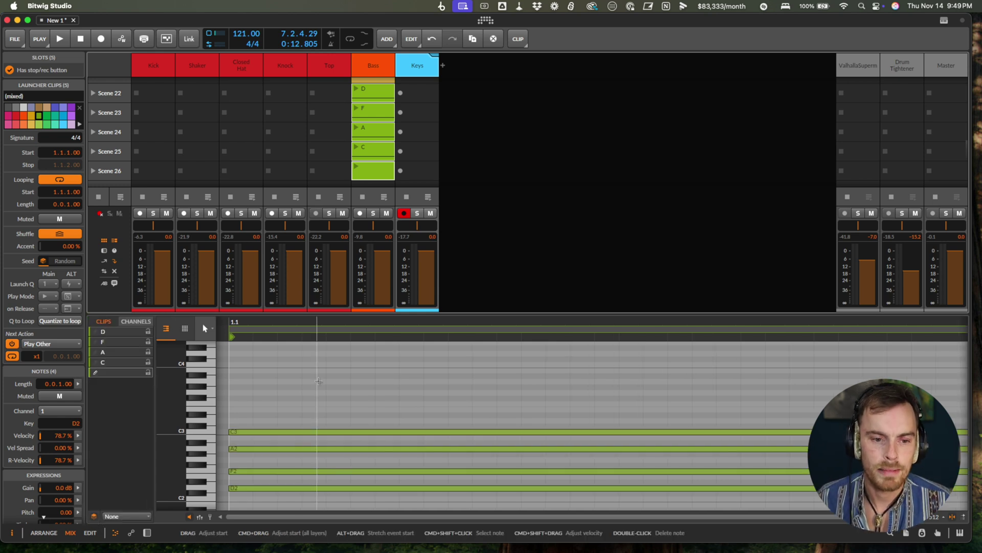
left_click(302, 412)
key("shift+Up")
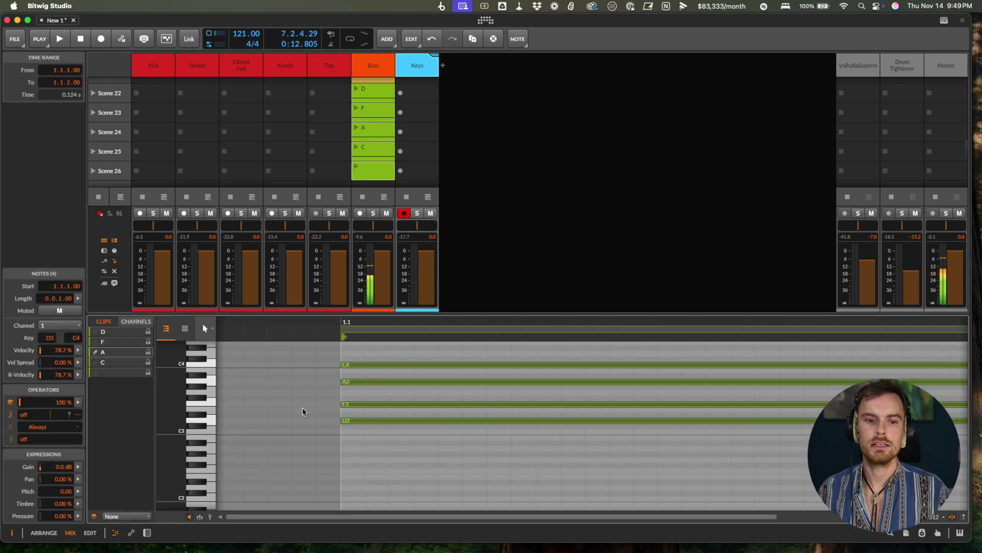
Show the device chain, review the stacked bass clips, and audition the sequence with the octave-up notes from the Scene 1 D clip
key("d")
scroll(378, 93, "up", 10)
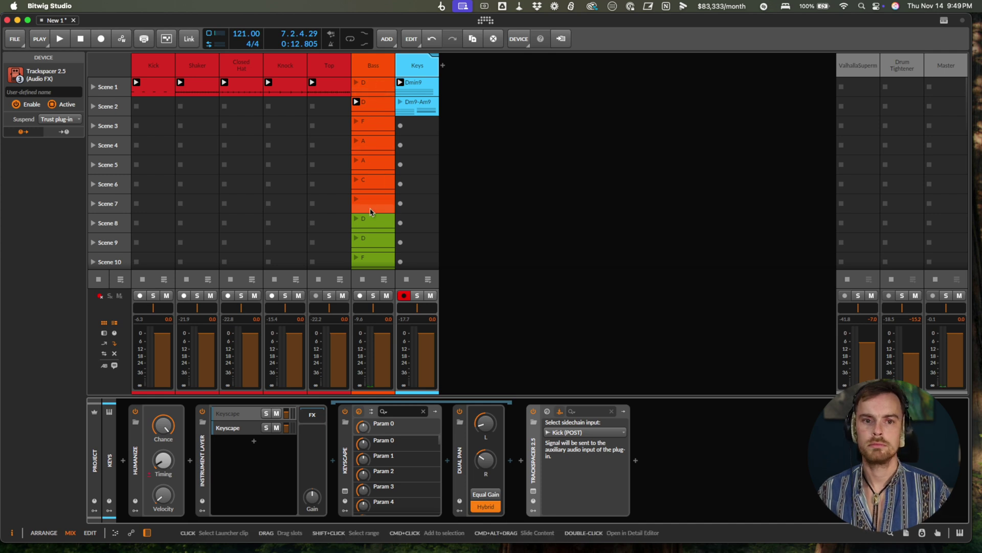
scroll(372, 212, "down", 9)
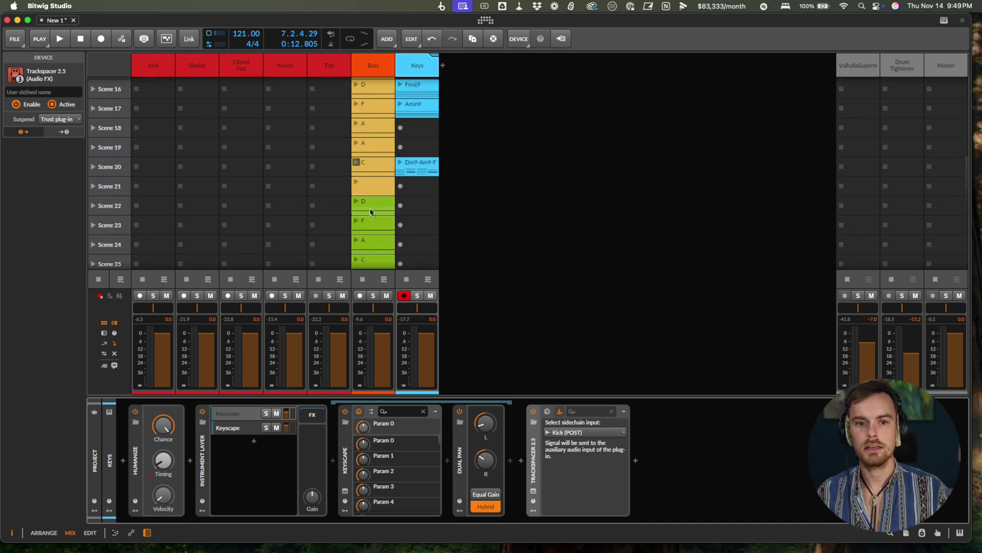
scroll(371, 212, "down", 1)
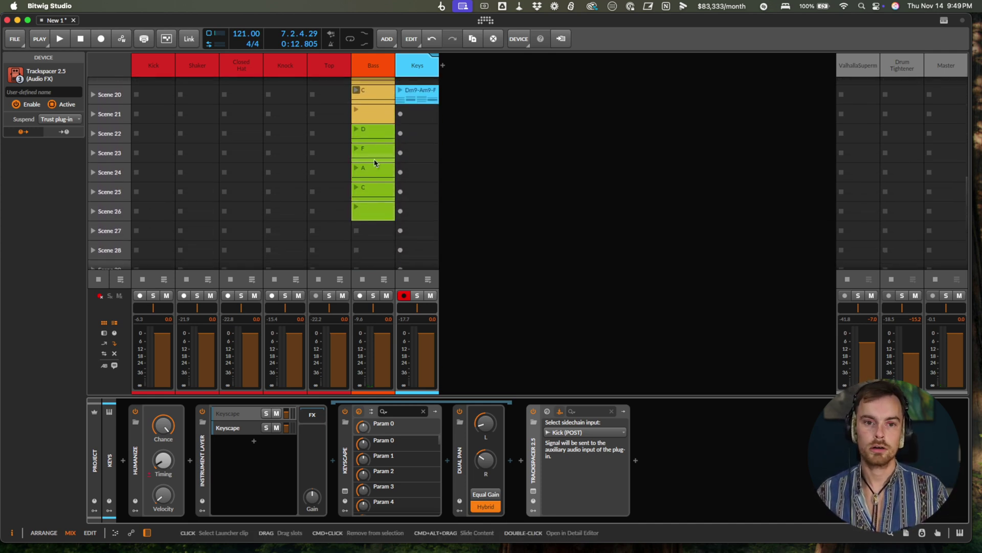
scroll(373, 153, "up", 10)
left_click(356, 83)
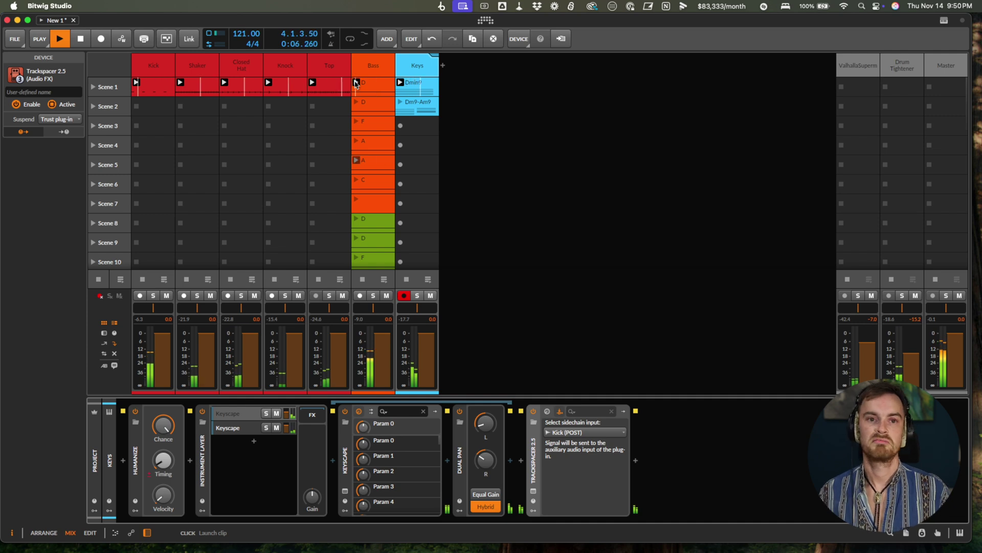
scroll(389, 184, "down", 4)
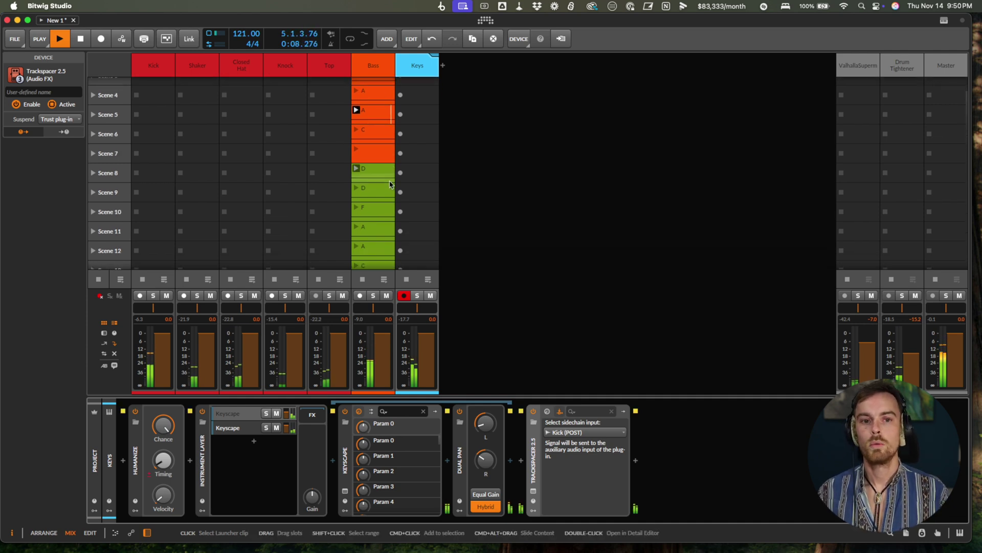
key("space")
Move the octave-up green clips down one scene and duplicate the yellow rest clip into Scene 22
scroll(377, 171, "down", 6)
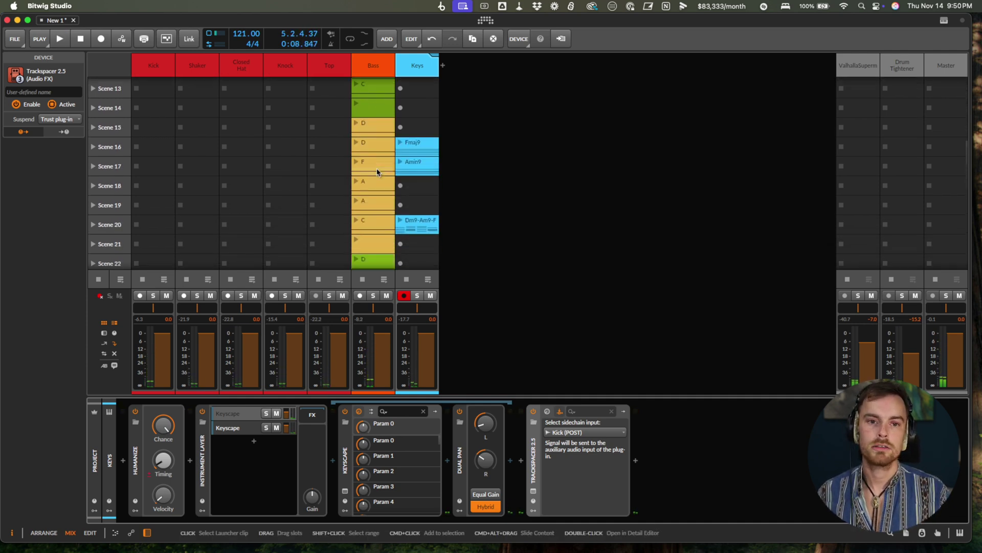
left_click_drag(378, 109, 378, 201)
left_click_drag(370, 114, 369, 134)
left_click(370, 106)
key("super+d")
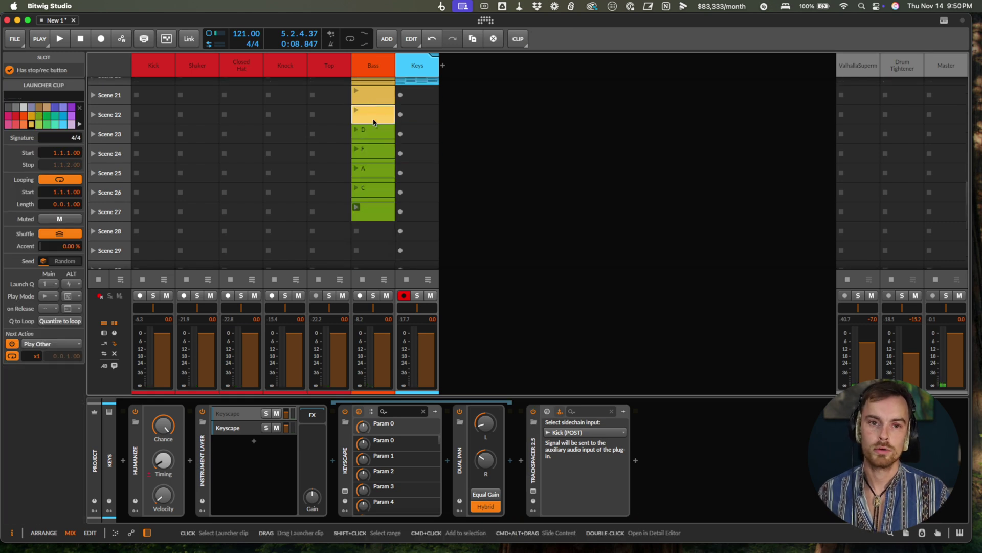
Move the octave-up green clips down another scene and duplicate the yellow rest clip into Scene 23
left_click(376, 132)
left_click_drag(376, 234, 376, 128)
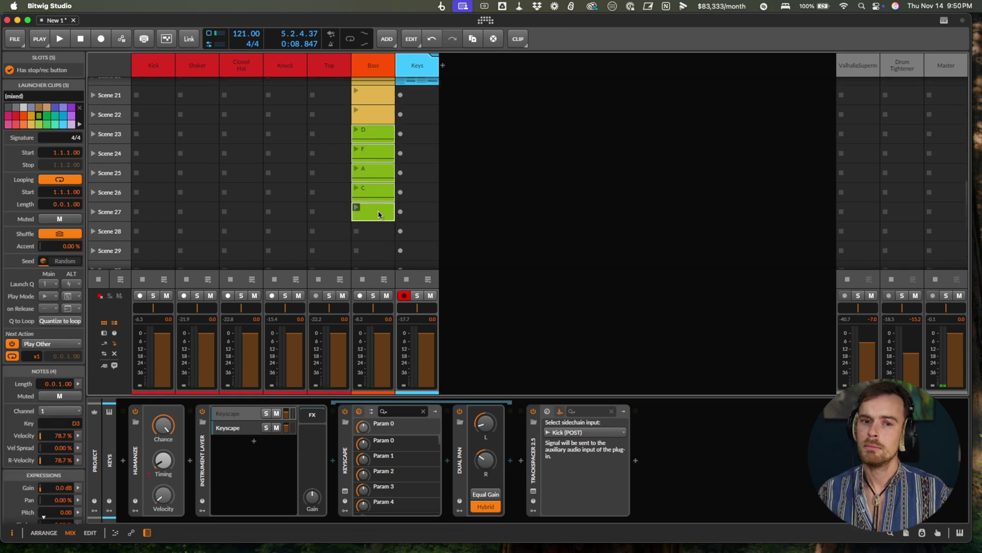
left_click_drag(377, 212, 377, 231)
left_click(367, 114)
key("super+d")
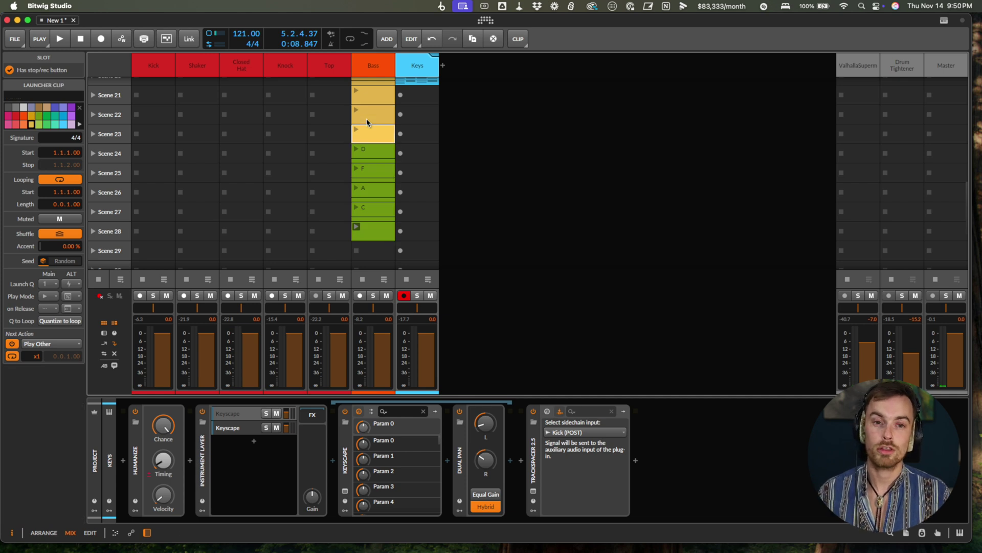
Move the Bass clips from Scene 15 onward down one scene, duplicate the green rest clip into Scene 15, and hide the device chain
scroll(367, 123, "up", 1)
scroll(367, 123, "up", 7)
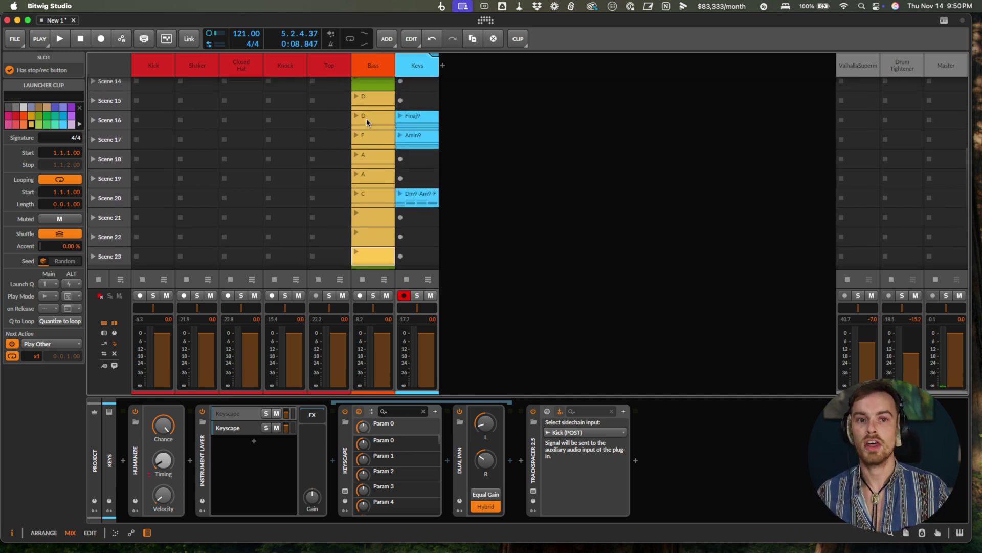
left_click(378, 138)
scroll(378, 137, "up", 10)
left_click(376, 185, "shift")
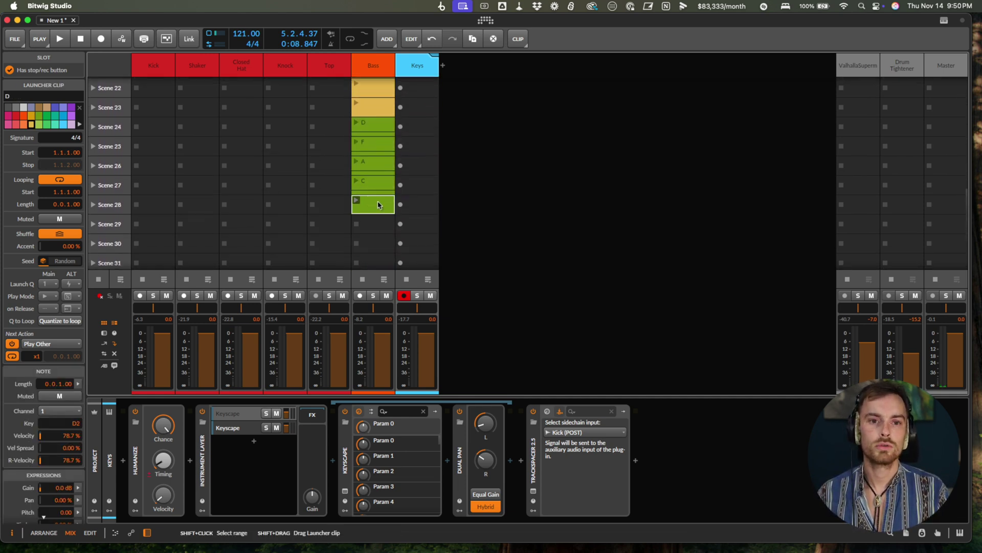
scroll(378, 179, "down", 4)
scroll(381, 170, "down", 5)
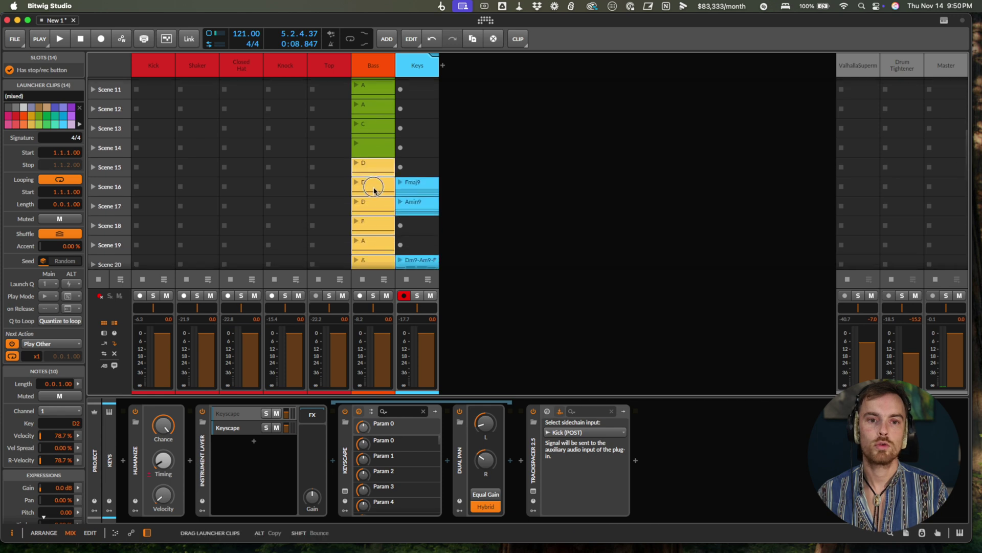
left_click(371, 149)
scroll(373, 153, "up", 10)
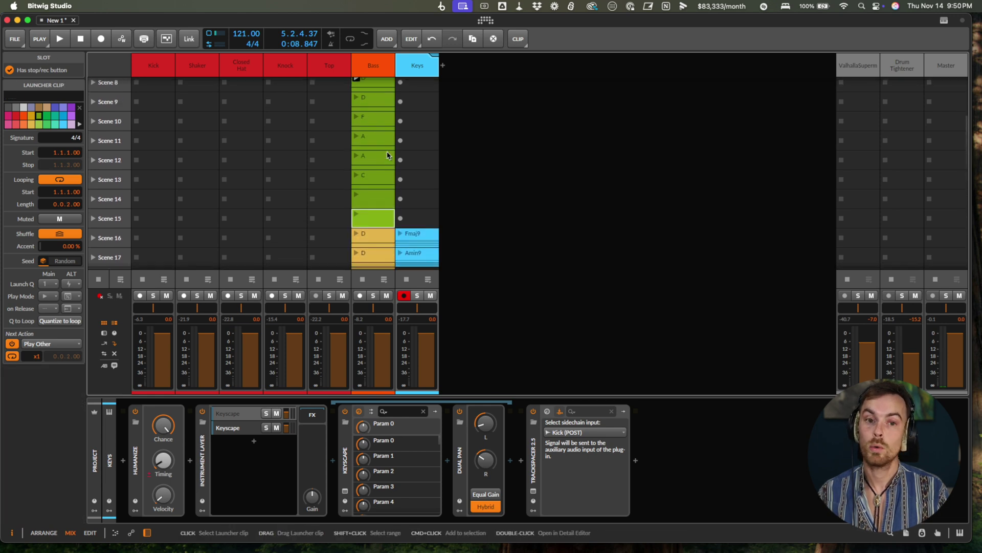
key("d")
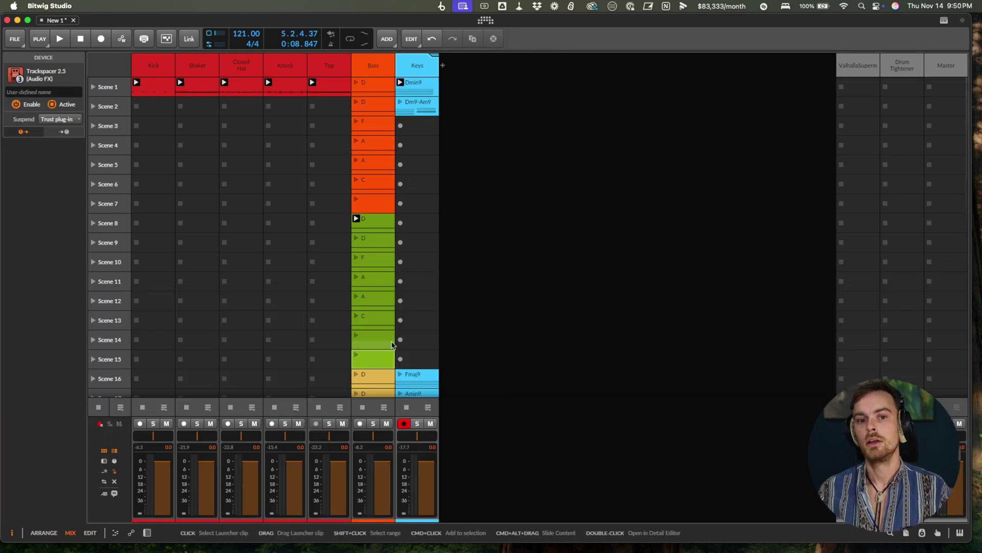
scroll(406, 204, "down", 6)
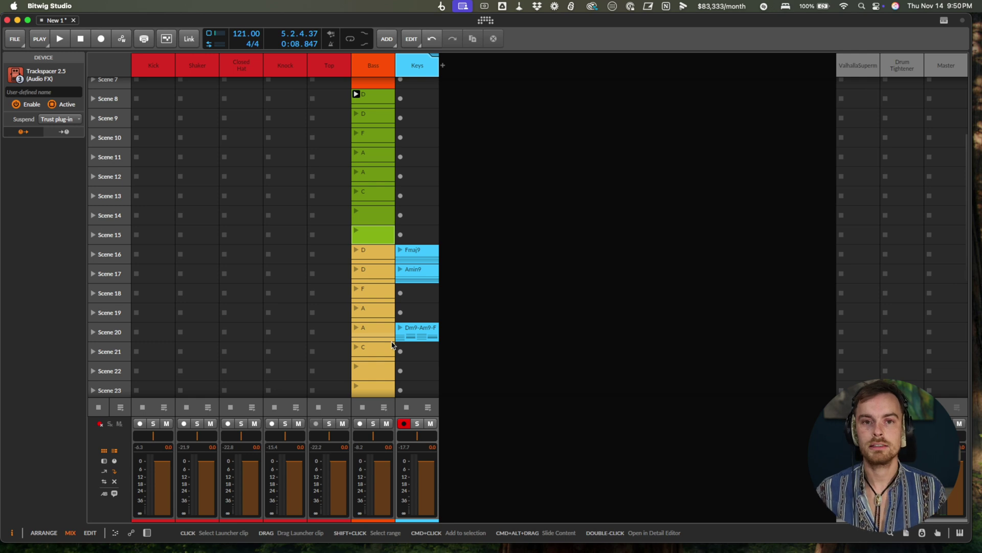
Audition the rest-weighted bass sequence by launching the Scene 1 D clip on the Bass track, and stop playback
scroll(381, 154, "up", 7)
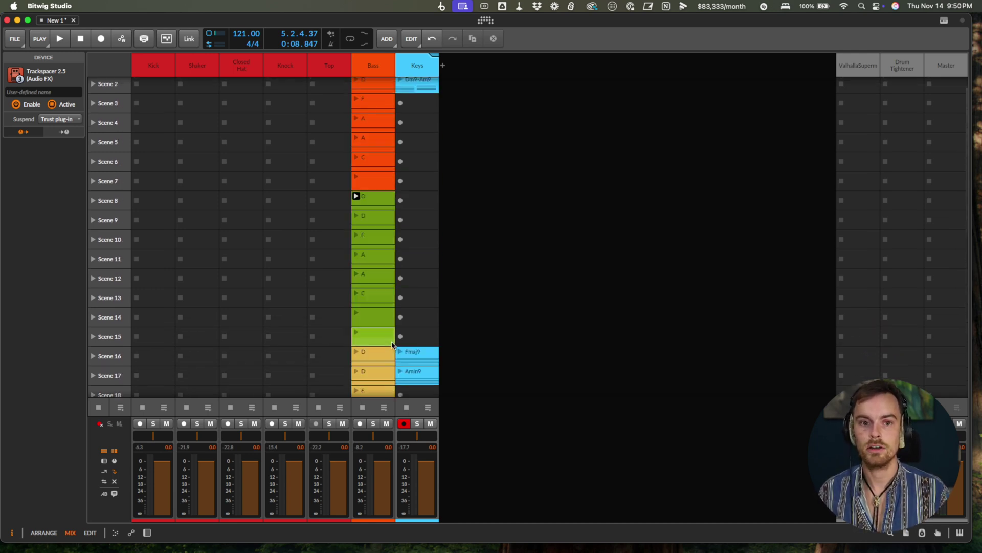
left_click(357, 84)
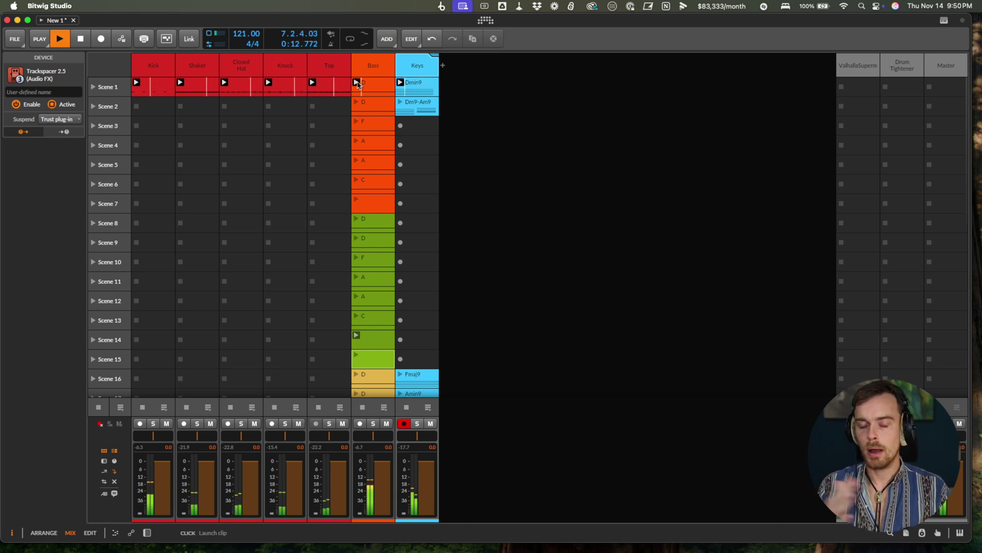
key("space")
Duplicate the Bass track and rename the copy Pluck
left_click(381, 76)
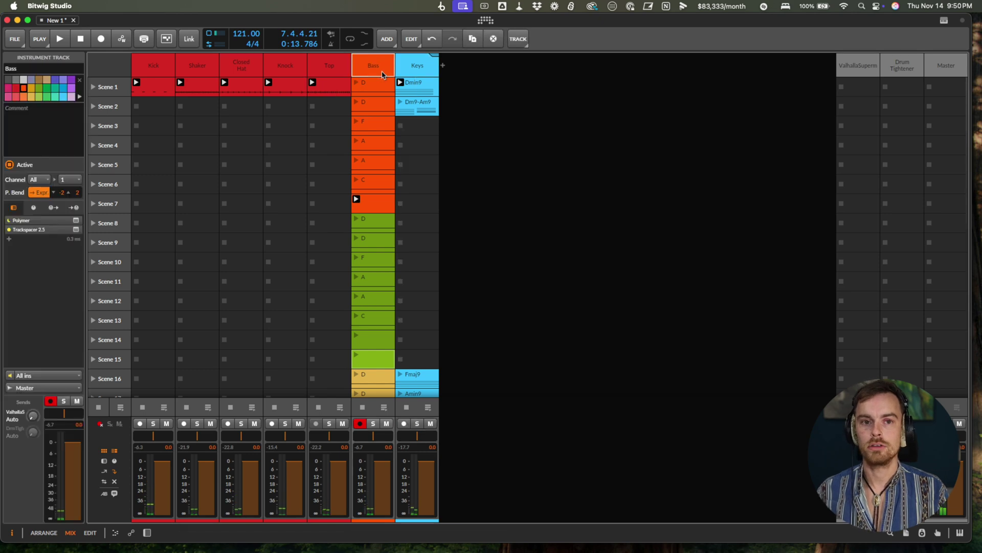
key("ctrl+d")
double_click(415, 72)
type("P")
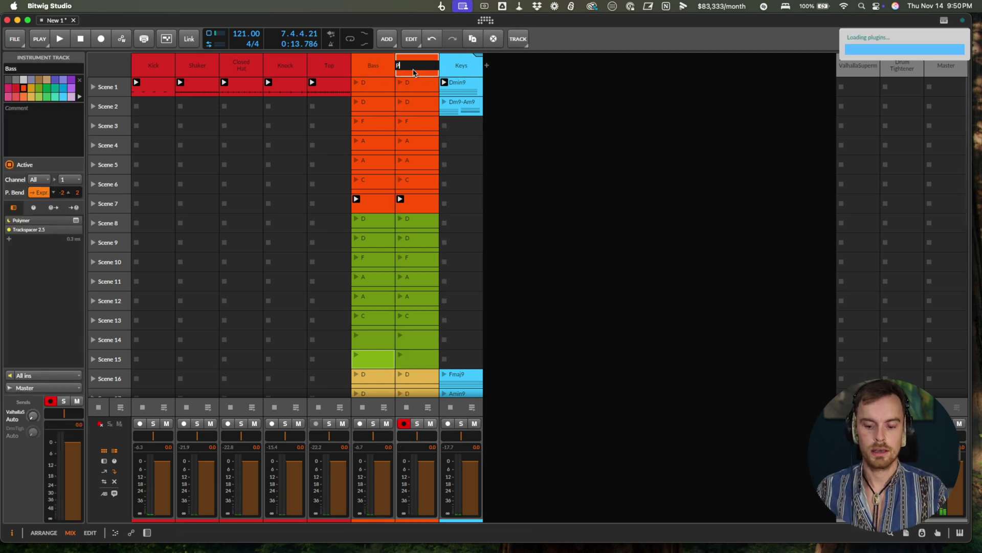
type("luck")
key("Return")
Try to recolor the Pluck track light blue
right_click(413, 72)
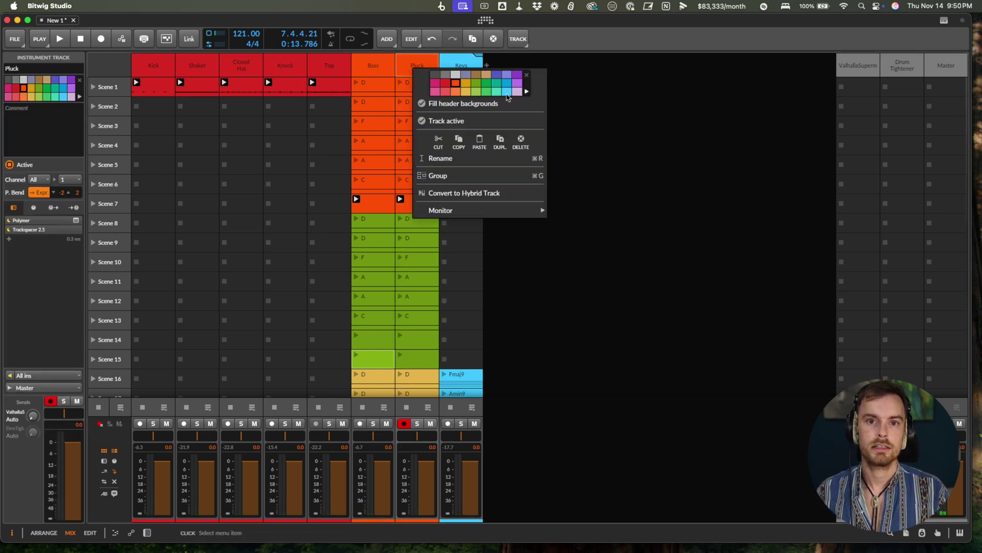
left_click(507, 92)
left_click(404, 61)
left_click(422, 97)
scroll(422, 97, "down", 8)
scroll(423, 97, "up", 8)
key("super+z")
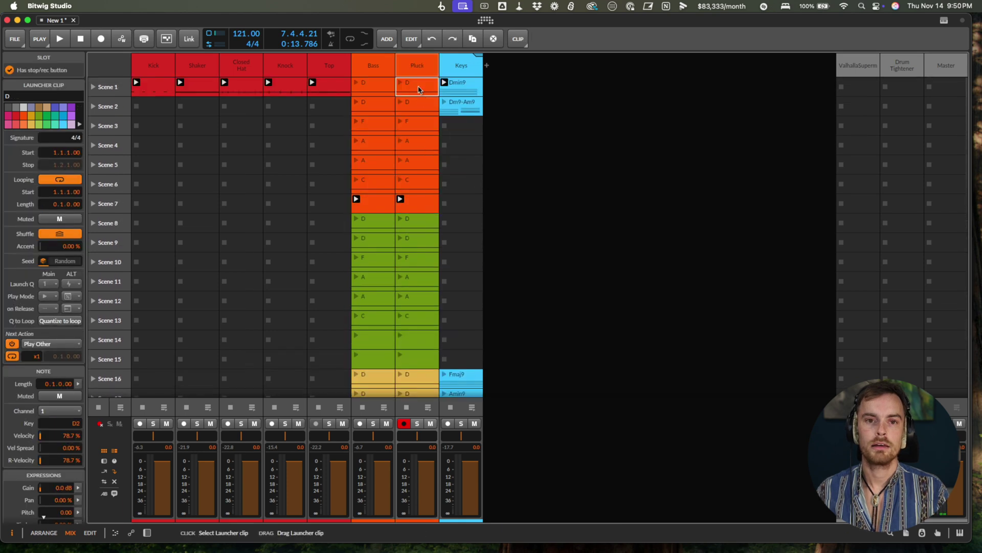
Set the Pluck track's color to light blue while leaving its clip colors as they are
left_click(417, 199, "shift")
right_click(418, 200)
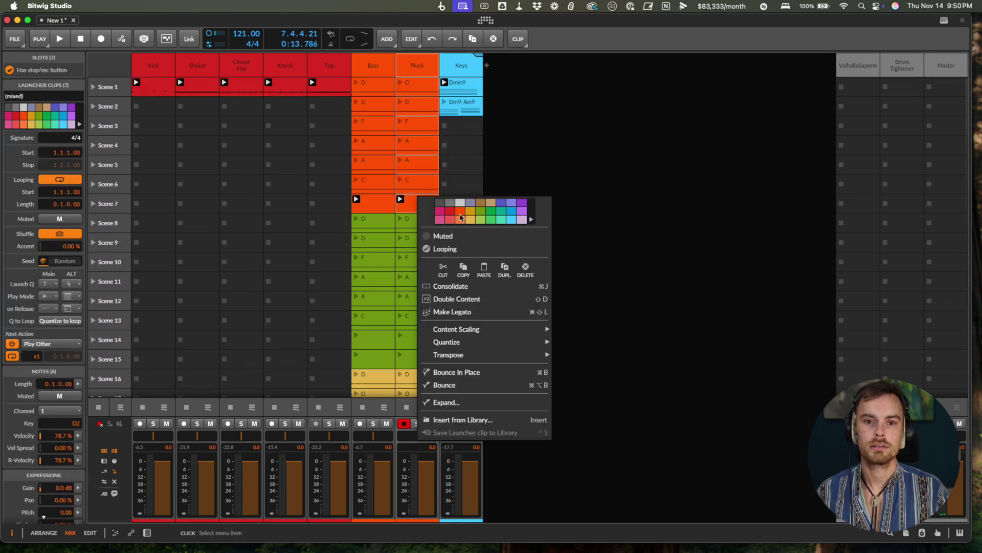
right_click(419, 68)
right_click(418, 68)
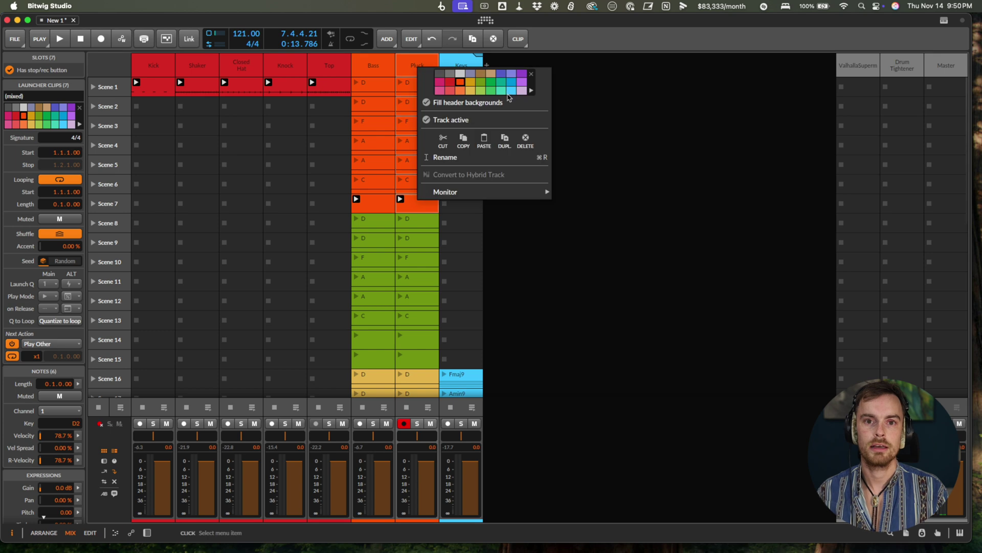
left_click(510, 92)
Show the Pluck track's devices, switch Polymer's oscillator to Sine, and set its pitch ratio to 2:1
left_click(412, 69)
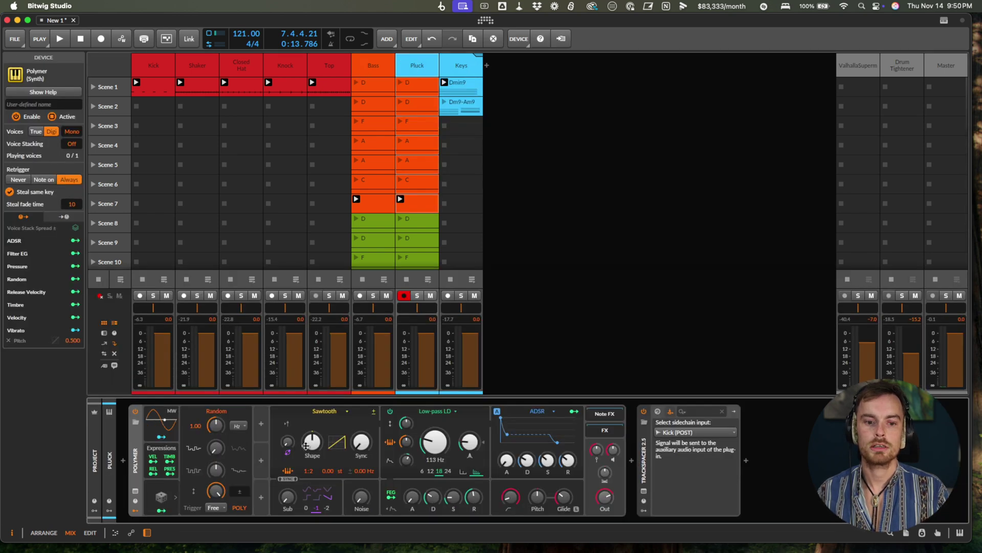
left_click(325, 411)
left_click(366, 412)
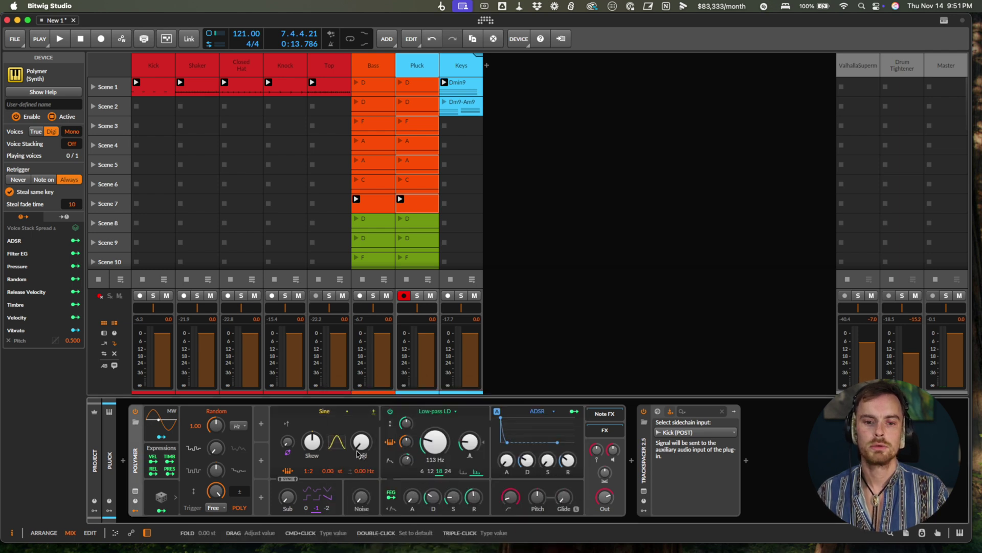
double_click(315, 476)
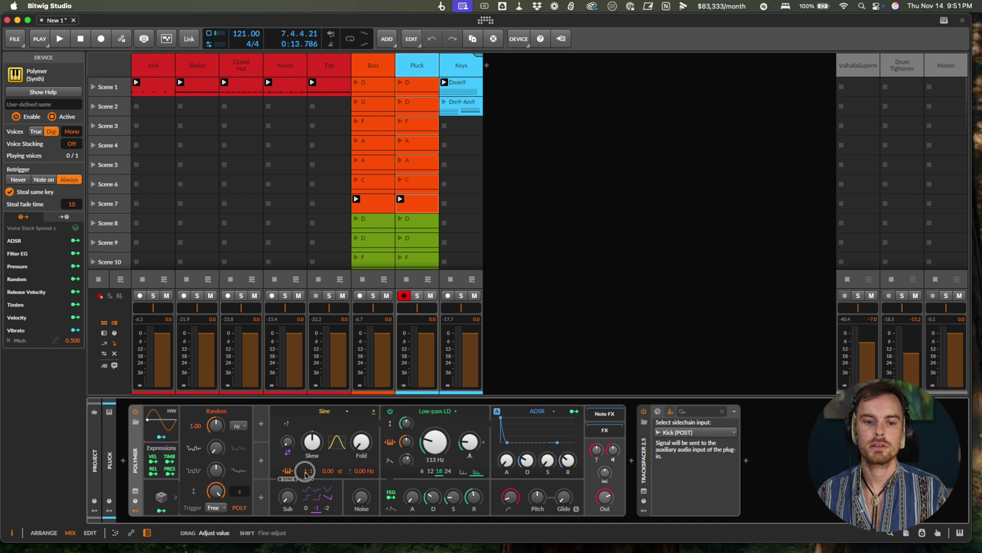
left_click_drag(305, 475, 306, 474)
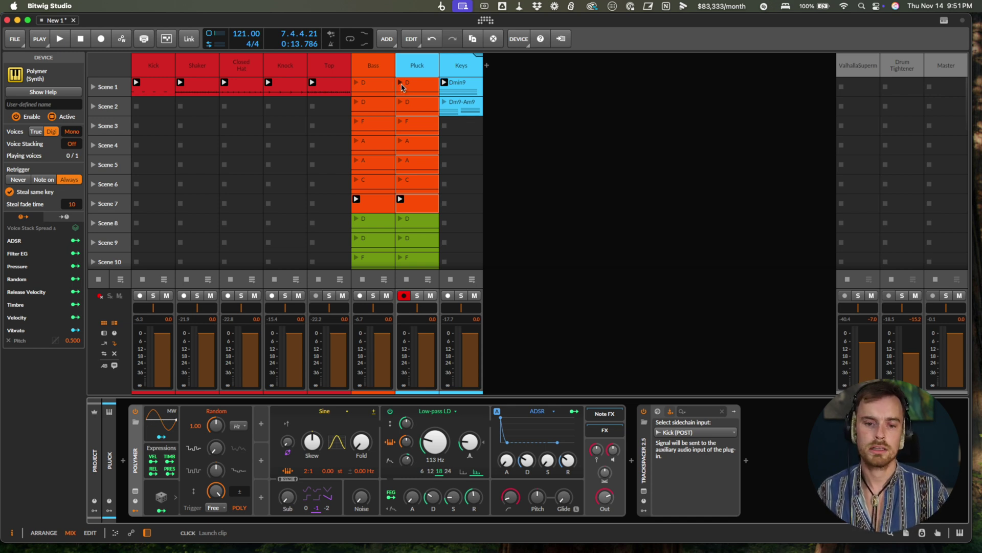
Launch the Scene 1 D clip on the Pluck track and raise the track's volume to +1.2 dB
left_click(568, 226)
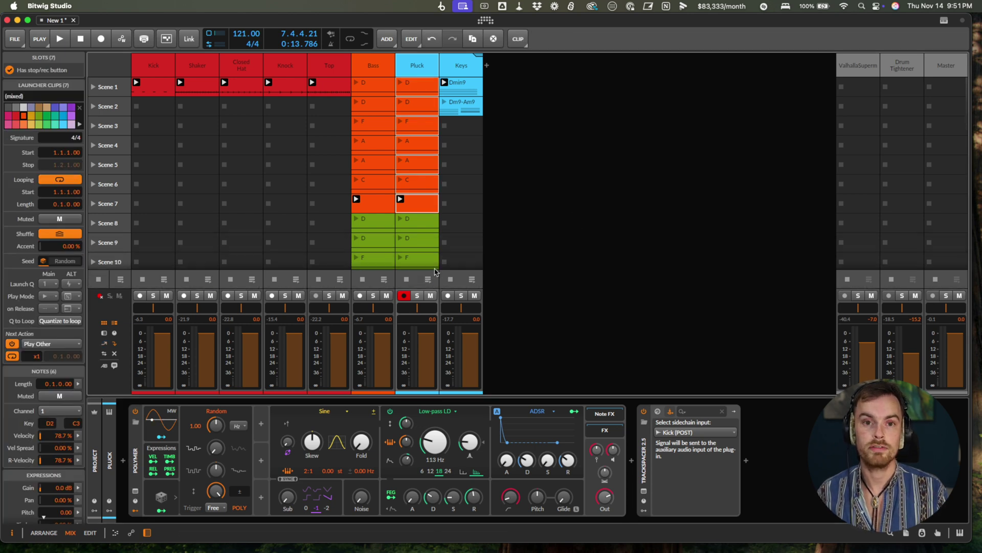
left_click(446, 256)
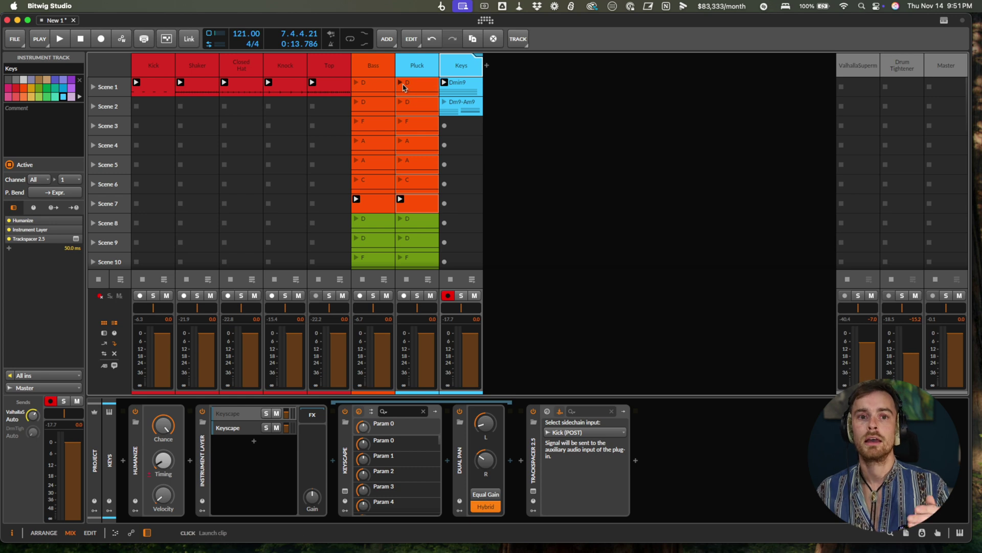
left_click(400, 82)
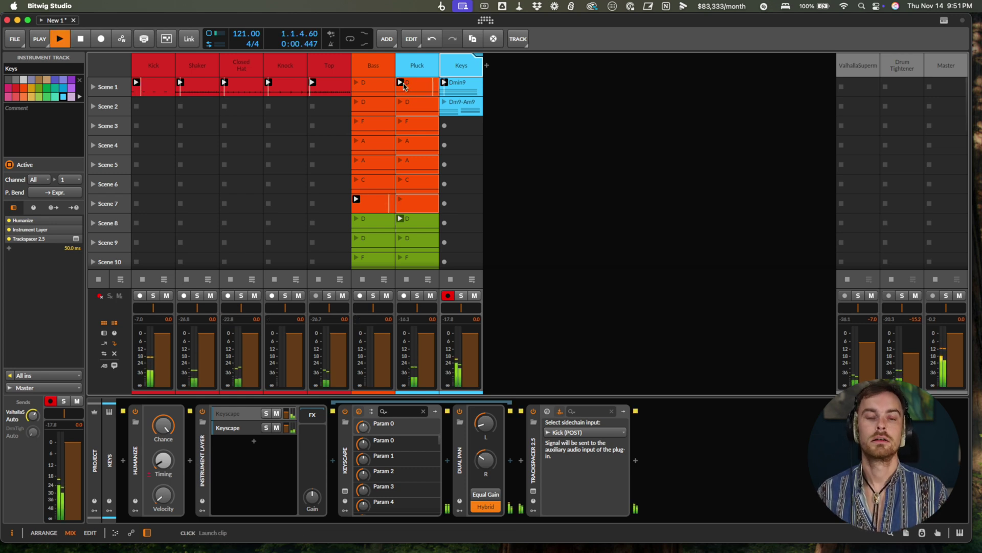
left_click_drag(421, 333, 421, 330)
Modulate the Skew of the Pluck track's Polymer oscillator with the Random modulator by 0.275
left_click(418, 67)
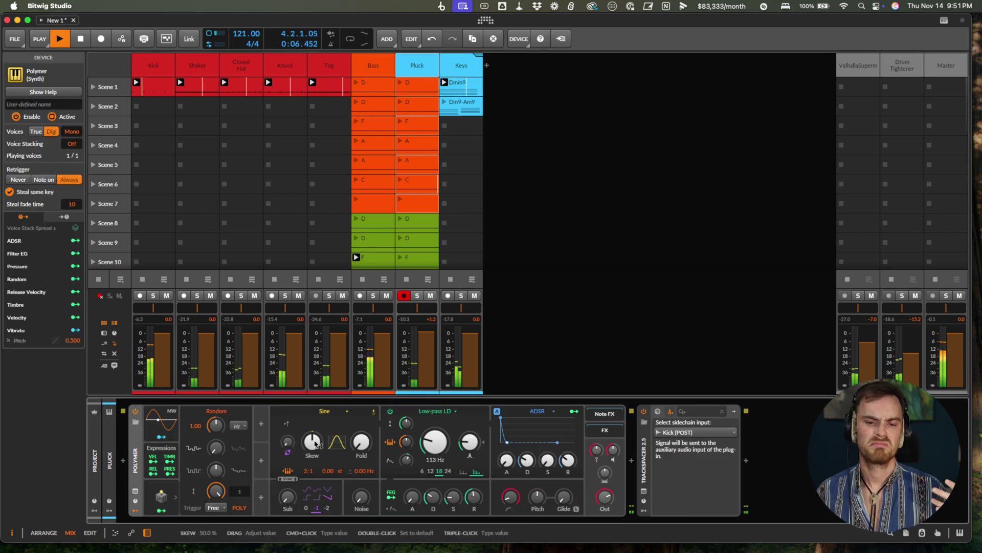
left_click(161, 510)
left_click(313, 441)
left_click_drag(314, 441, 314, 439)
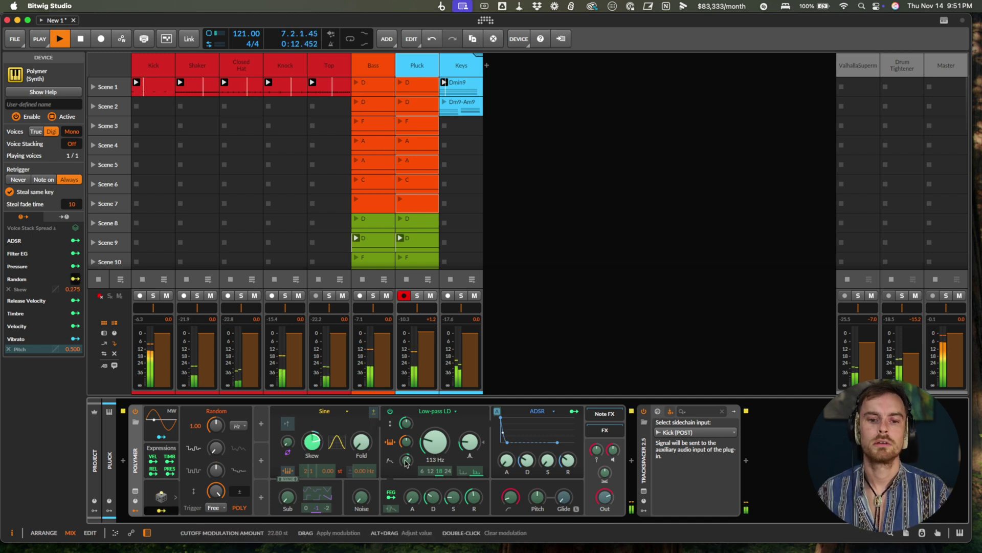
left_click(162, 510)
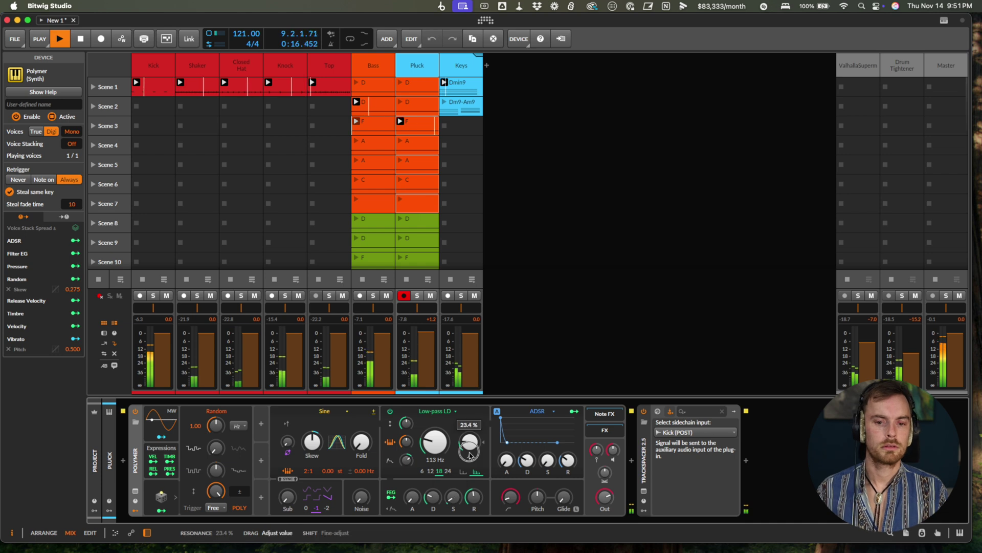
Refine Polymer's pluck sound with a 4:1 pitch ratio, 101 Hz cutoff, and adjusted resonance and output level, and stop playback
left_click_drag(468, 445, 467, 450)
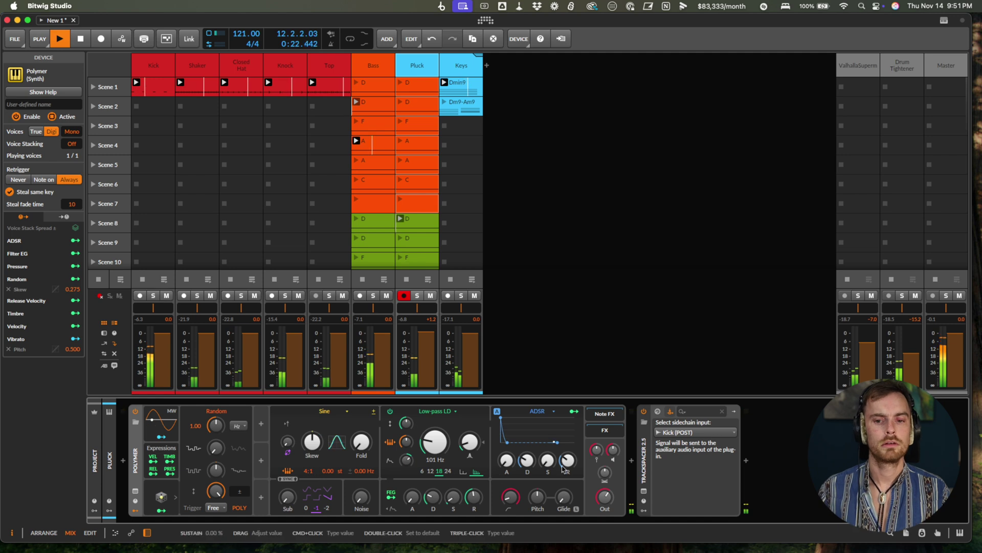
left_click_drag(607, 494, 609, 501)
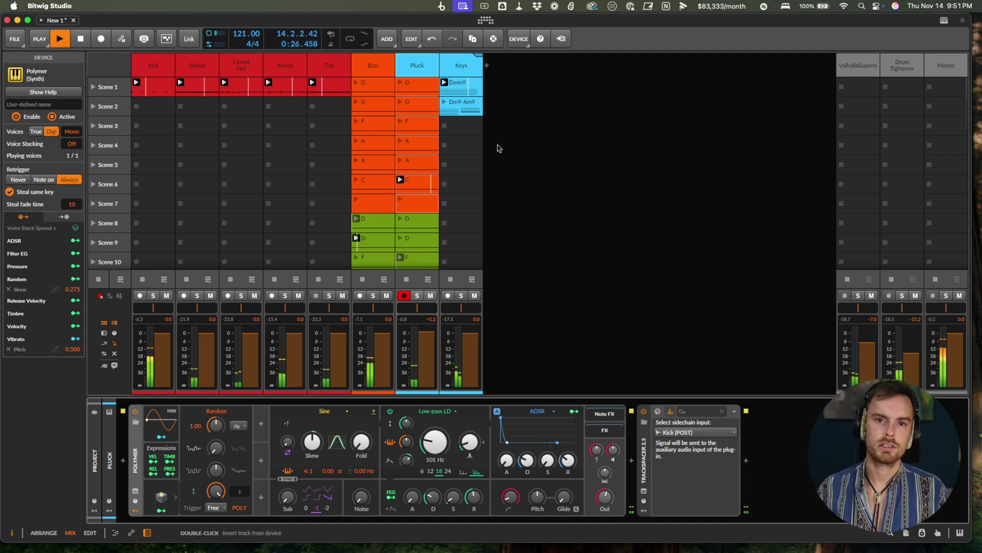
key("space")
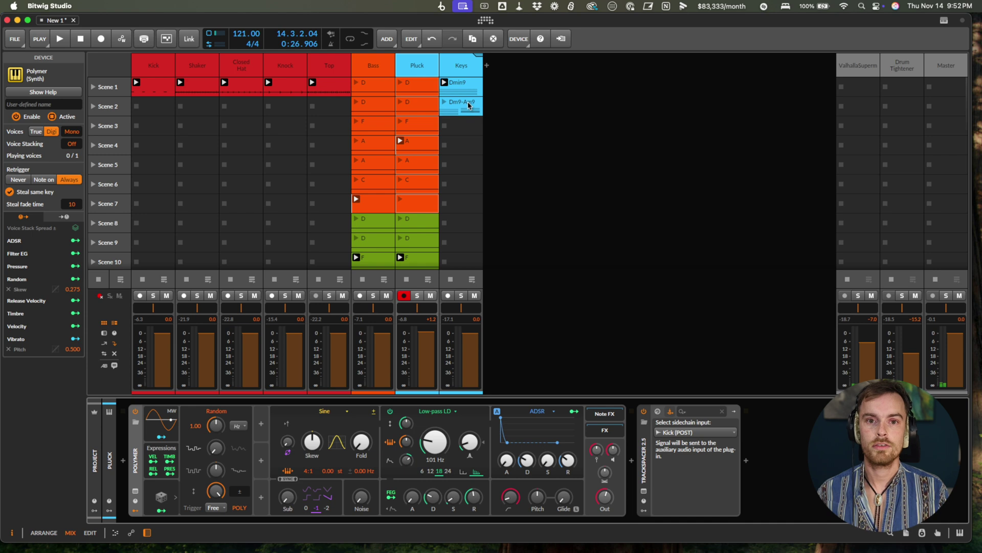
Examine the chord notes of the Dm9-Am9 clip on the Keys track in the note editor, and return to the mixer
double_click(467, 107)
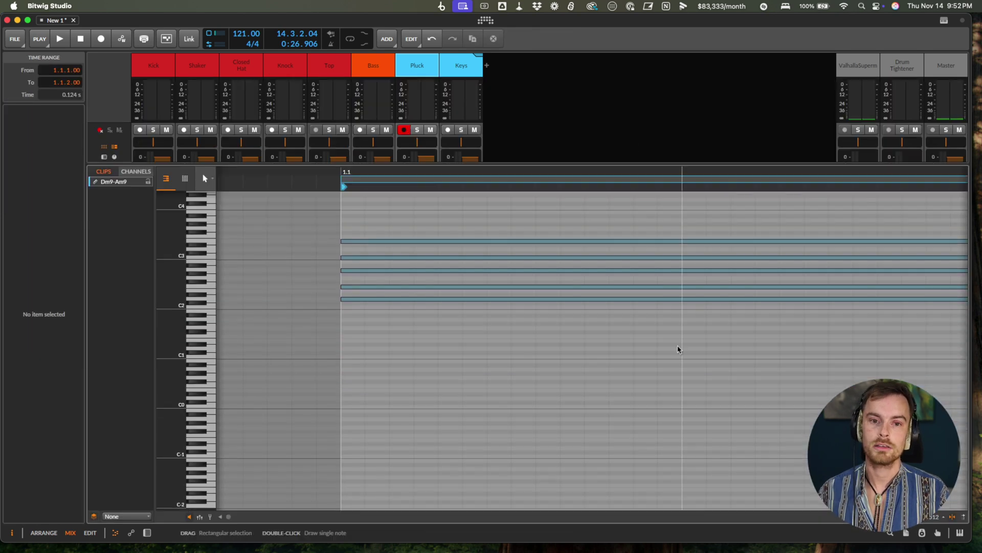
scroll(678, 349, "left", 5)
left_click_drag(168, 333, 174, 307)
scroll(498, 297, "left", 4)
scroll(498, 297, "up", 4)
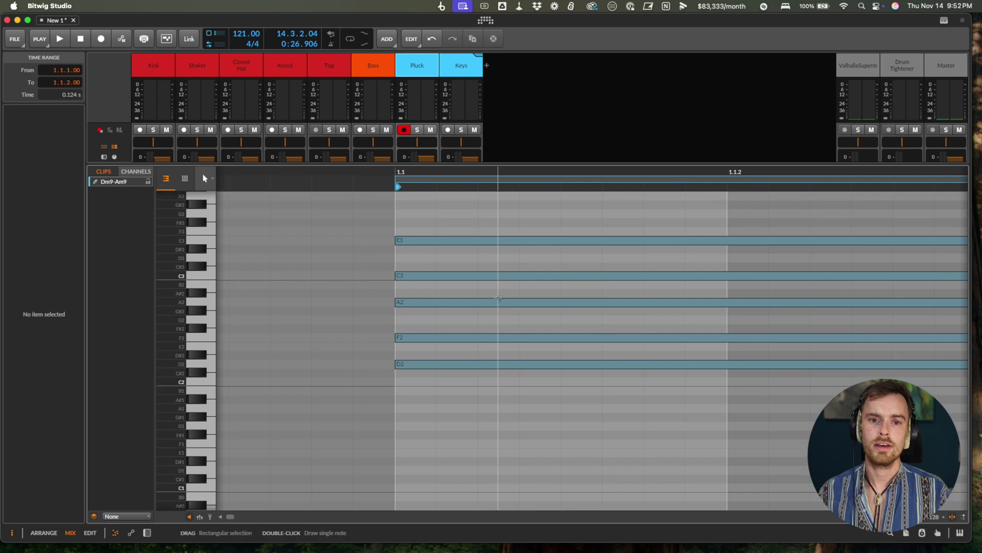
scroll(498, 297, "down", 3)
scroll(497, 298, "down", 6)
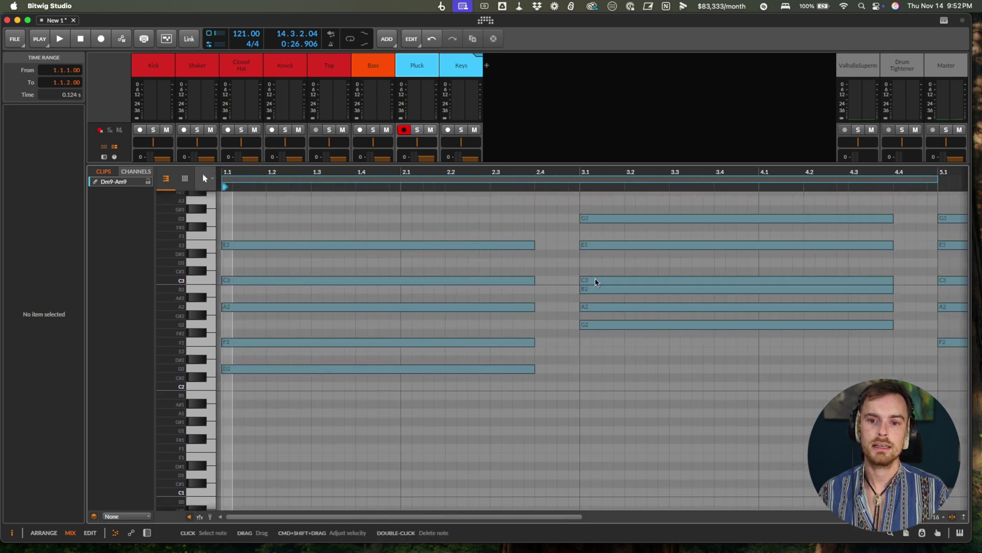
scroll(578, 306, "left", 1)
key("d")
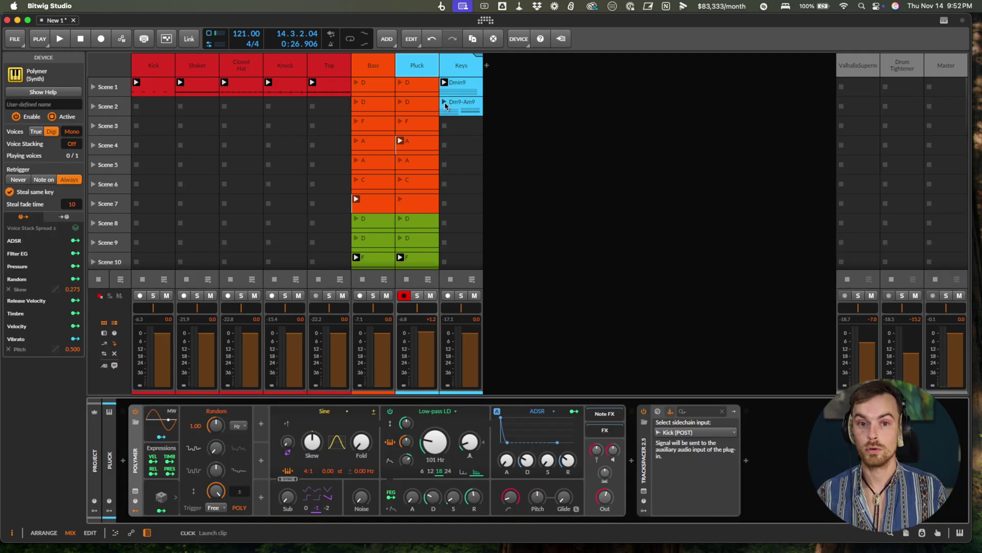
Audition both generative parts over the Dm9-Am9 clip, raise the Keys track's volume to +1.6 dB, and stop playback
left_click(445, 106)
scroll(475, 330, "up", 2)
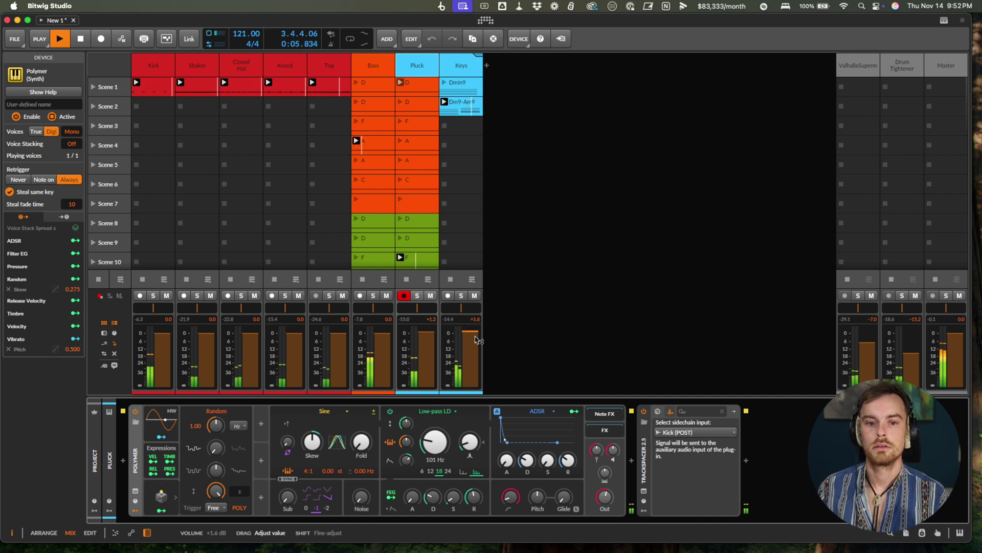
key("space")
Switch to the Arrange view with only the clip launcher shown, and narrow all the scene columns
key("d")
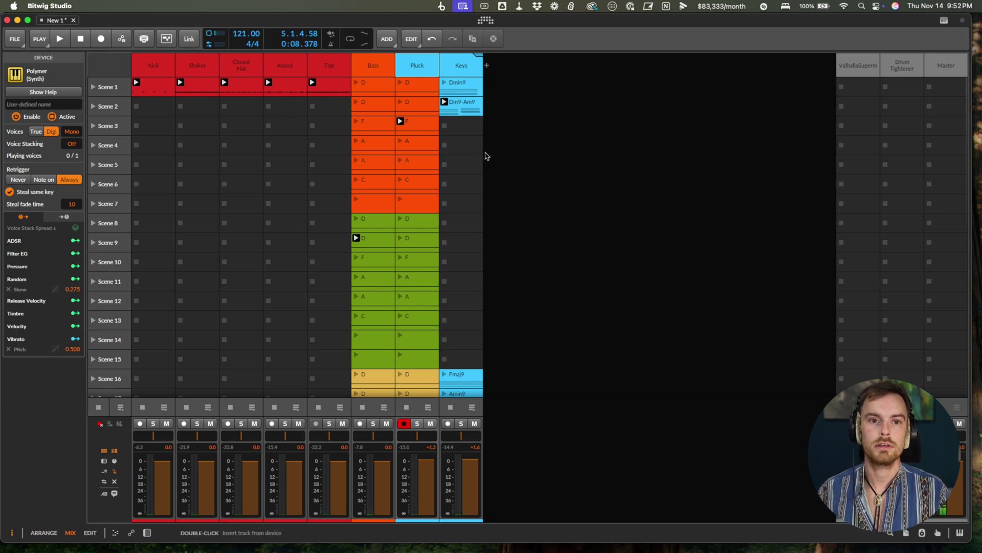
key("alt+1")
left_click(118, 63)
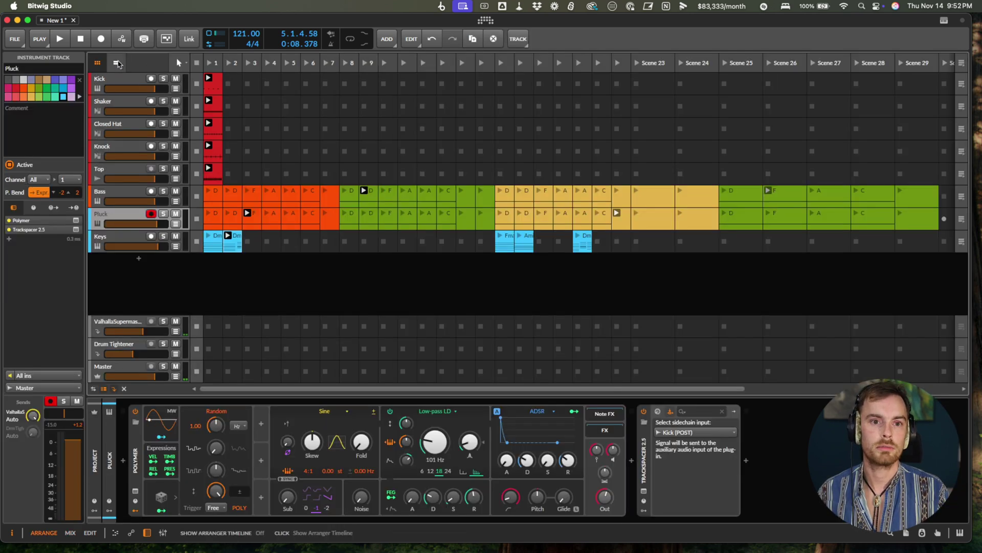
key("super+a")
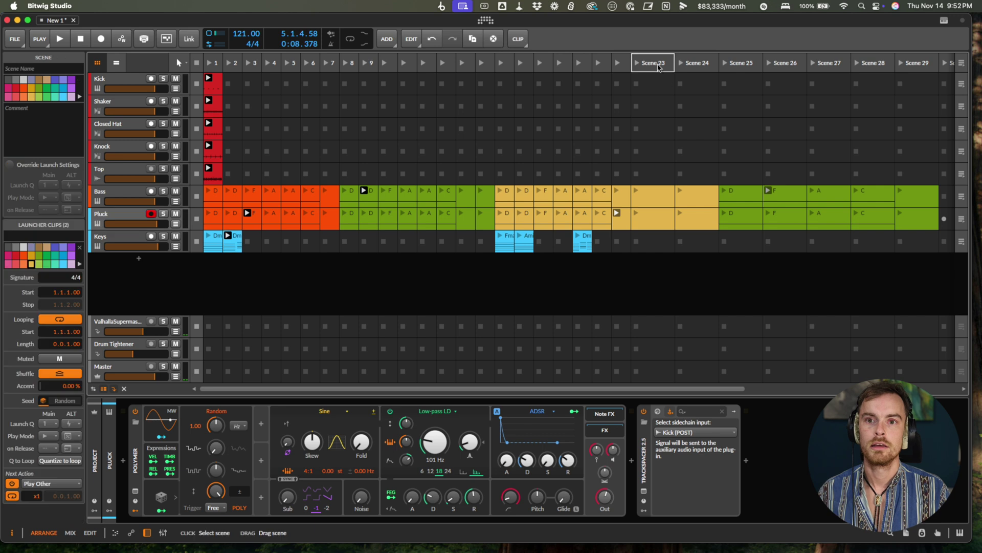
key("super+z")
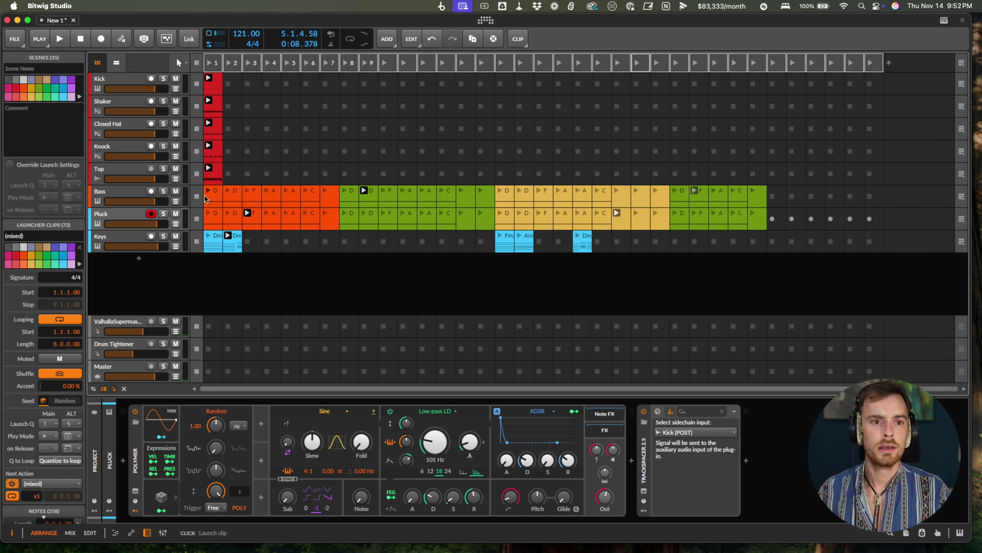
Open the Amin9 clip on the Keys track and copy its E3 note up to G3
left_click(243, 250)
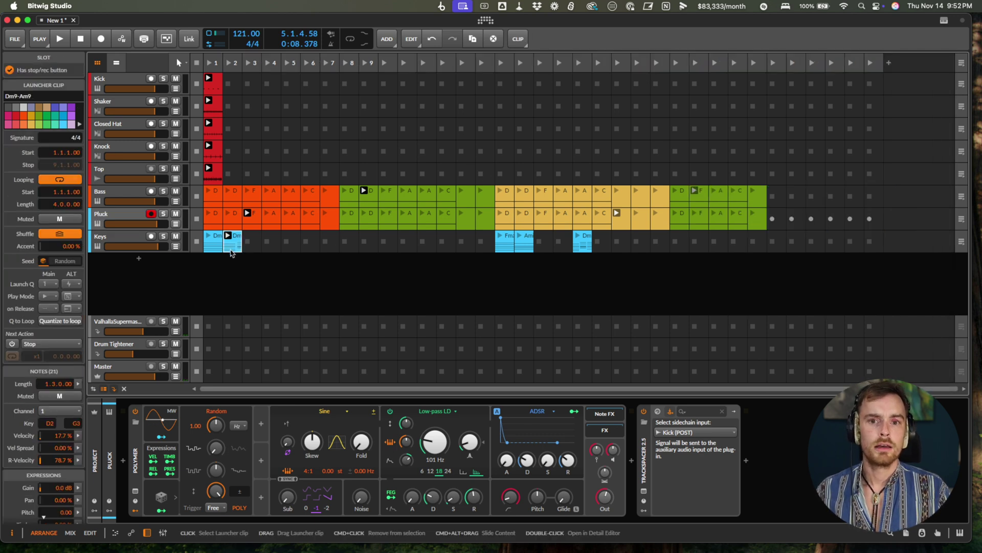
double_click(523, 247)
double_click(500, 421)
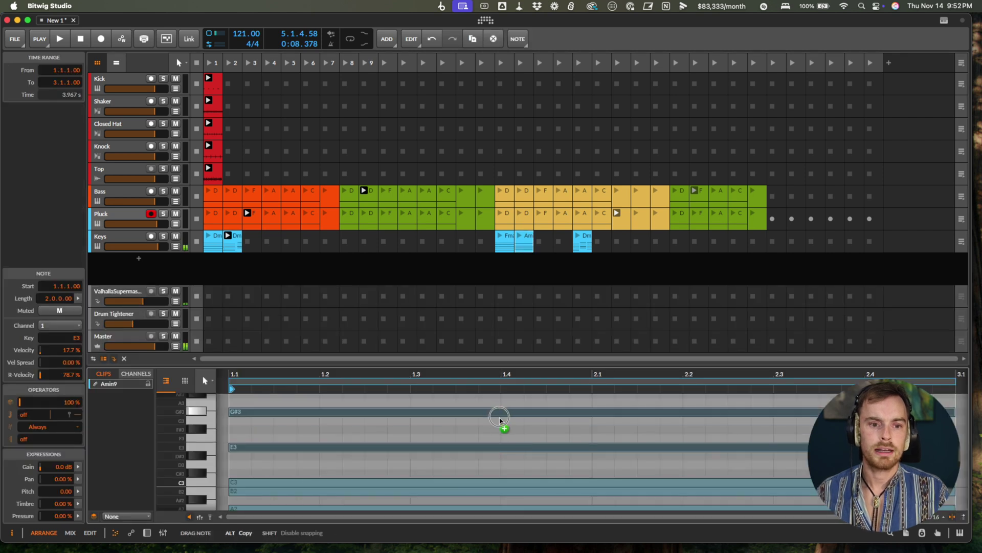
scroll(500, 425, "up", 2)
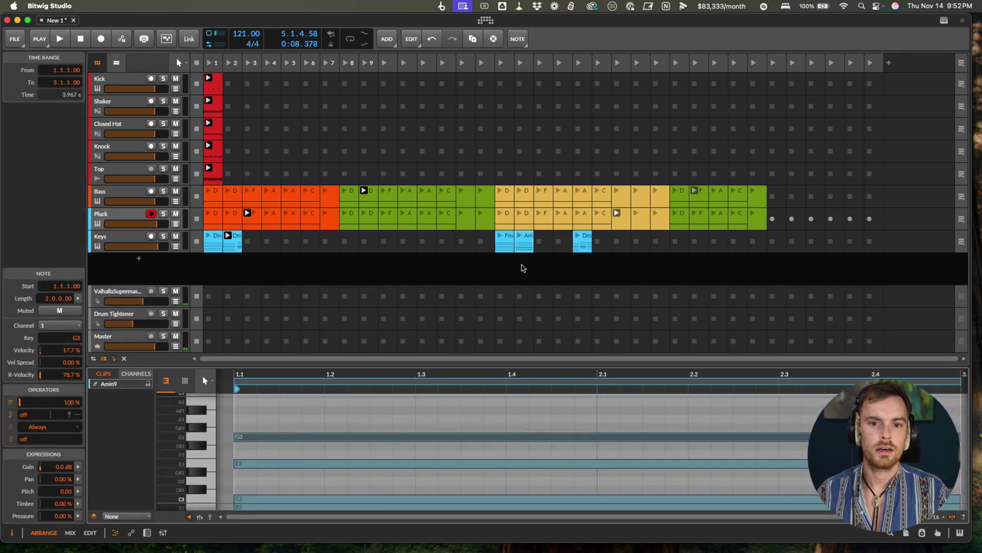
Move the Dm9-Am9 clip on the Keys track to Scene 18 and the Amin9 clip to Scene 3
left_click_drag(521, 249, 546, 247)
left_click_drag(290, 242, 246, 249)
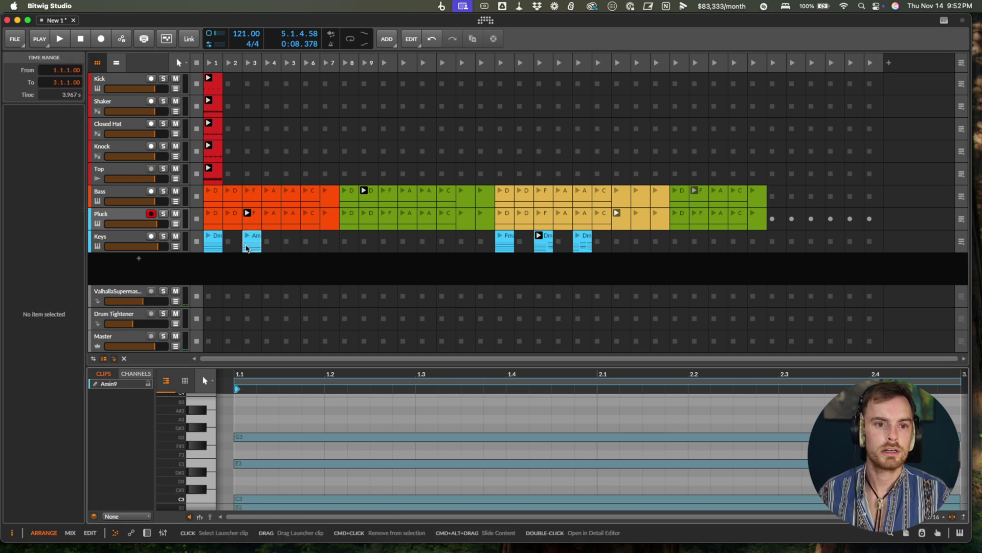
Shorten all notes in the Amin9 clip to end at beat 2.3, play it briefly, and select the Dmin9 clip
key("super+a")
left_click_drag(960, 441, 779, 435)
key("space")
key("space")
left_click(213, 243)
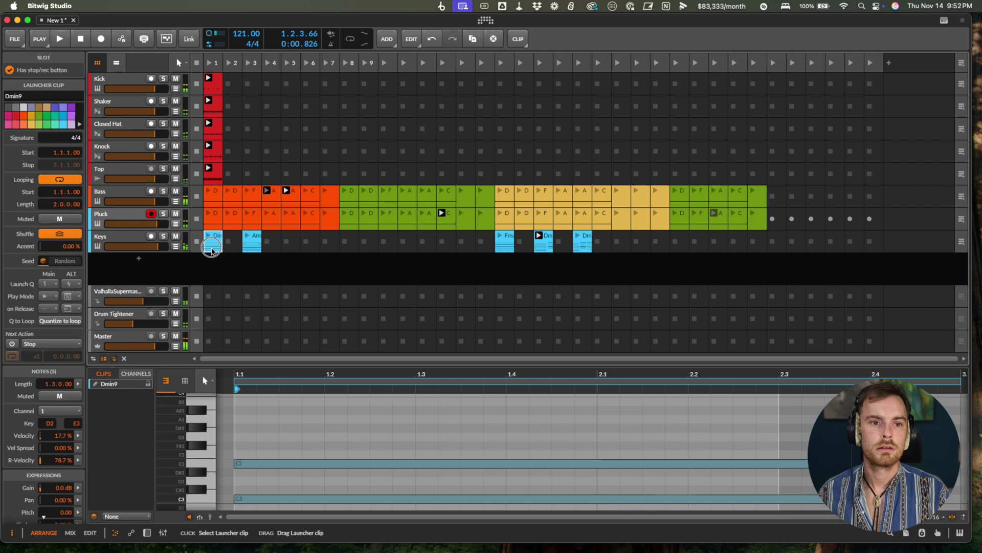
Extend all notes in the Amin9 clip on the Keys track to end at beat 2.4, matching the Dmin9 clip
left_click(253, 243)
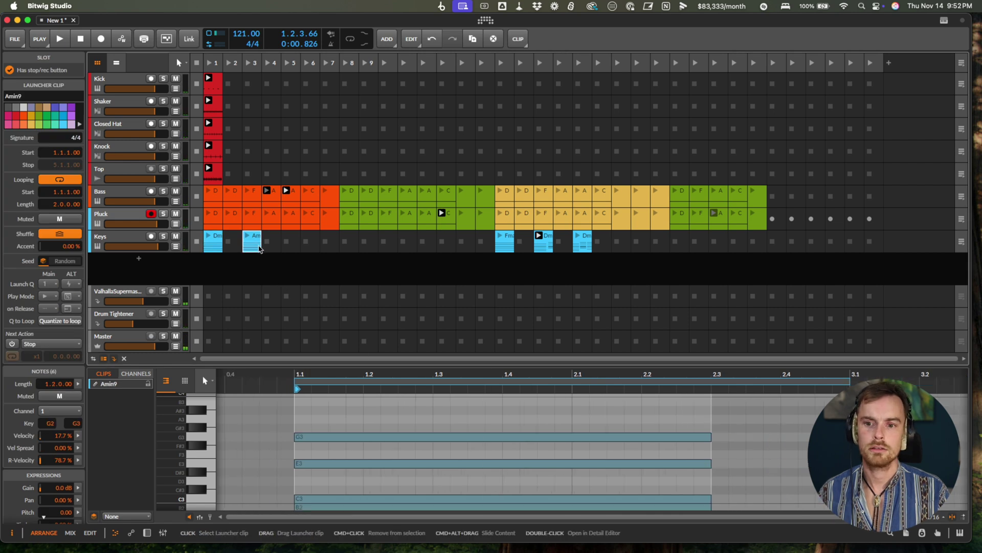
key("super+a")
left_click_drag(715, 438, 781, 441)
left_click(221, 245)
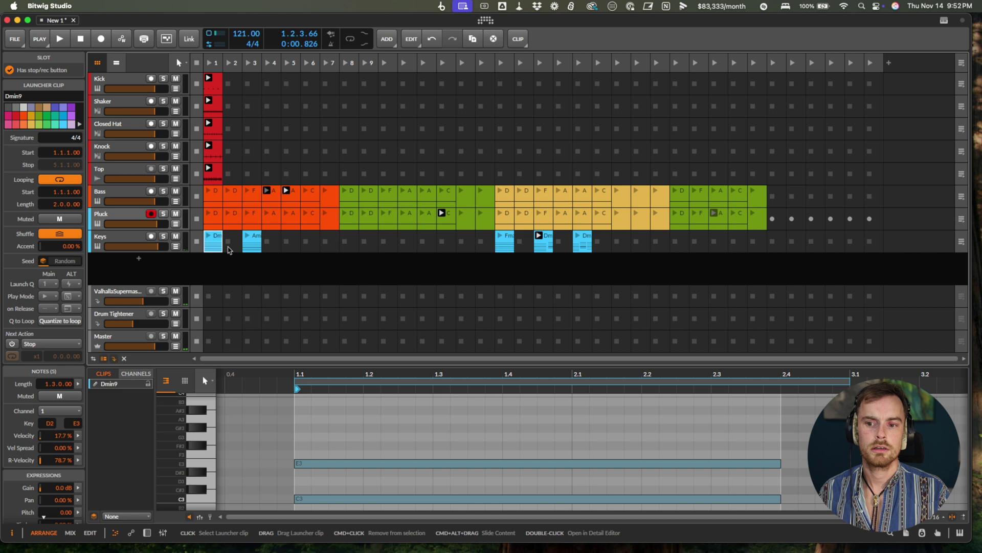
left_click(251, 246)
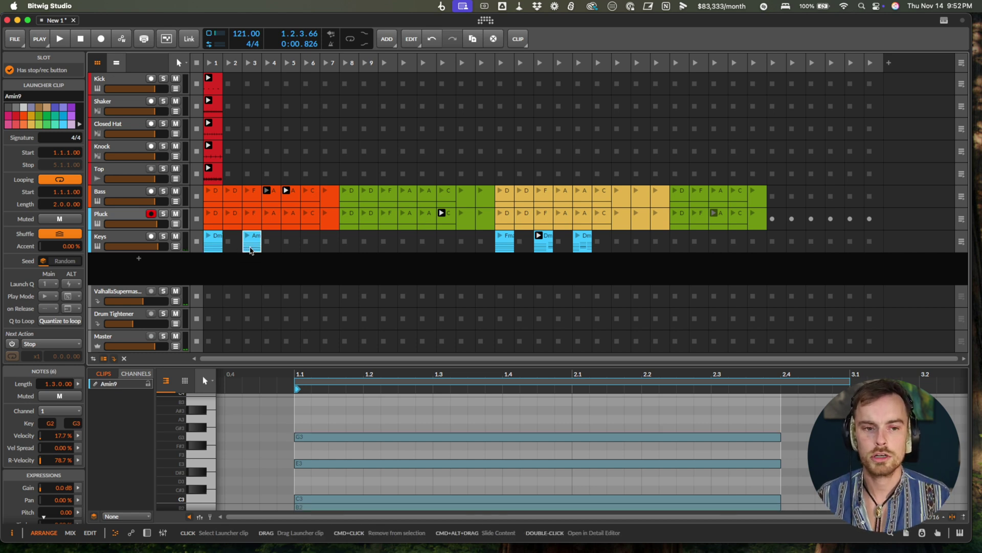
Move the Fmaj9, Dm9-Am9 and third progression clip on the Keys track to Scenes 55, 57 and 59
left_click(505, 243)
left_click(582, 243, "shift")
left_click_drag(582, 243, 950, 244)
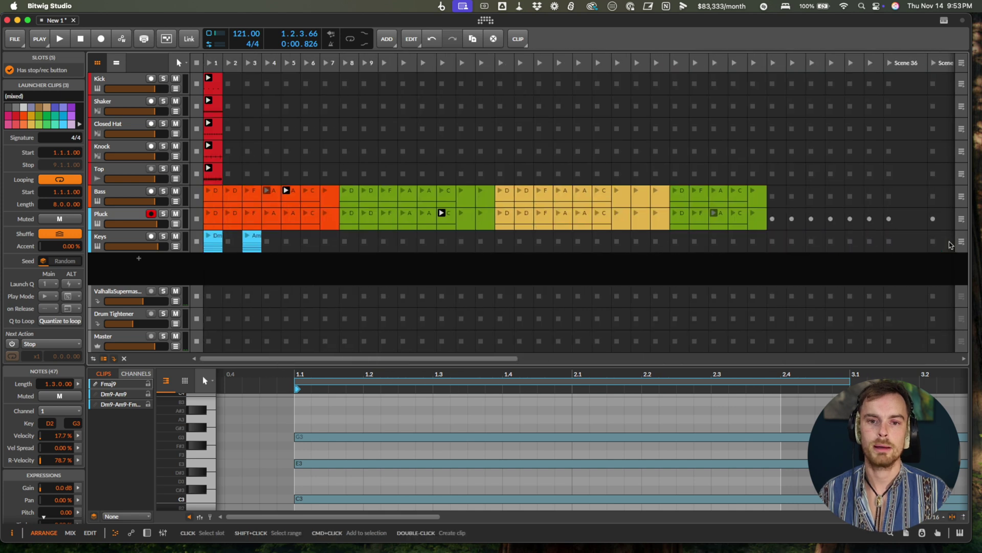
Examine the next-action choices for the D clip on the Bass track in Scene 9
left_click(213, 193)
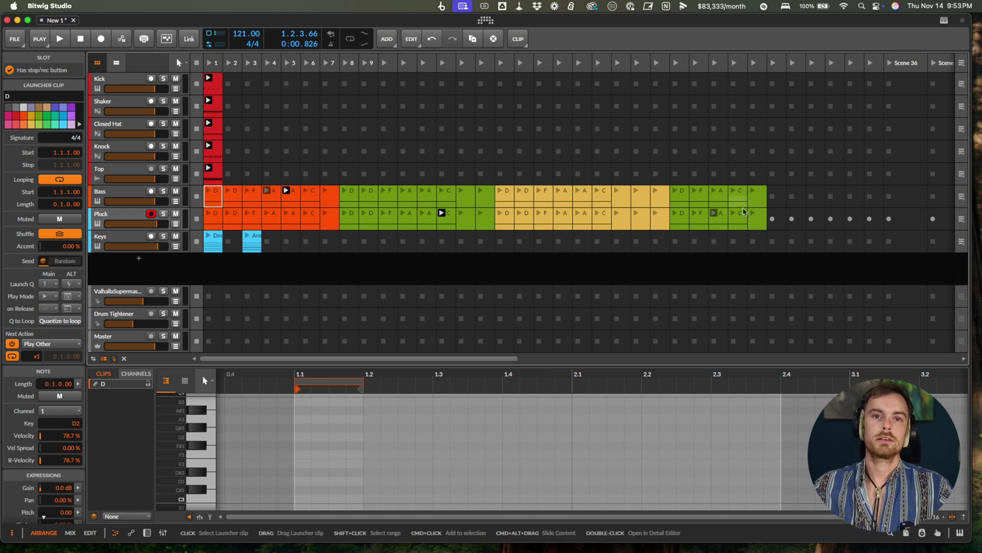
left_click(368, 194)
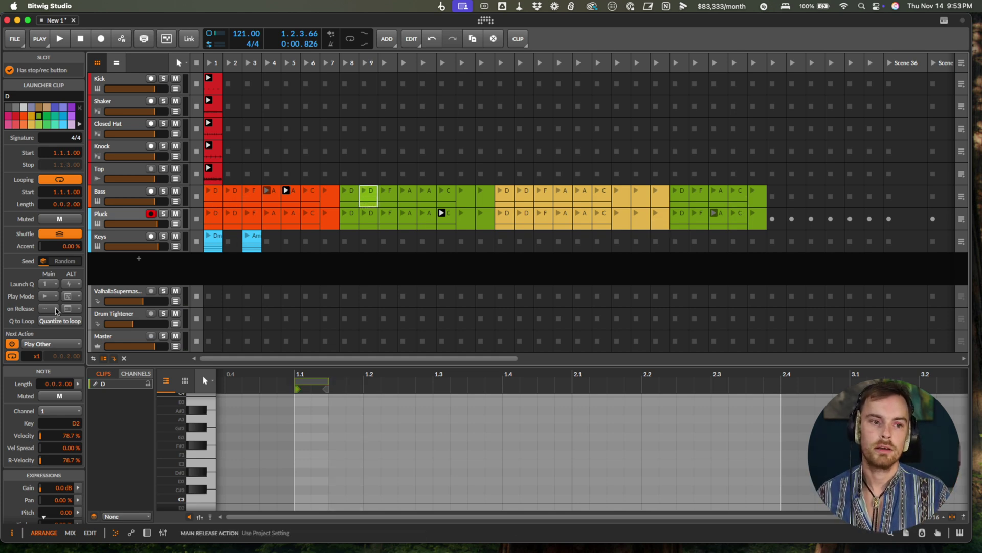
left_click(33, 345)
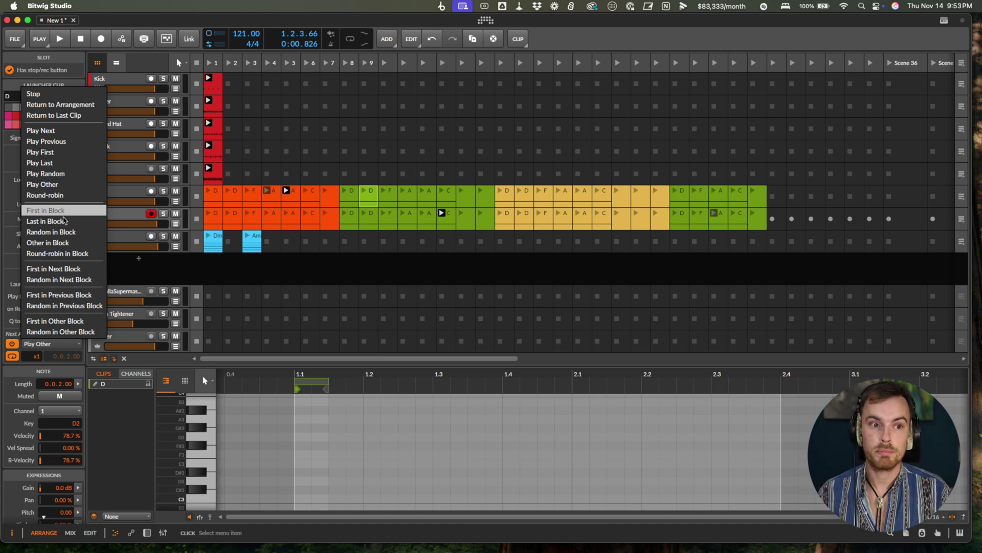
left_click(274, 195)
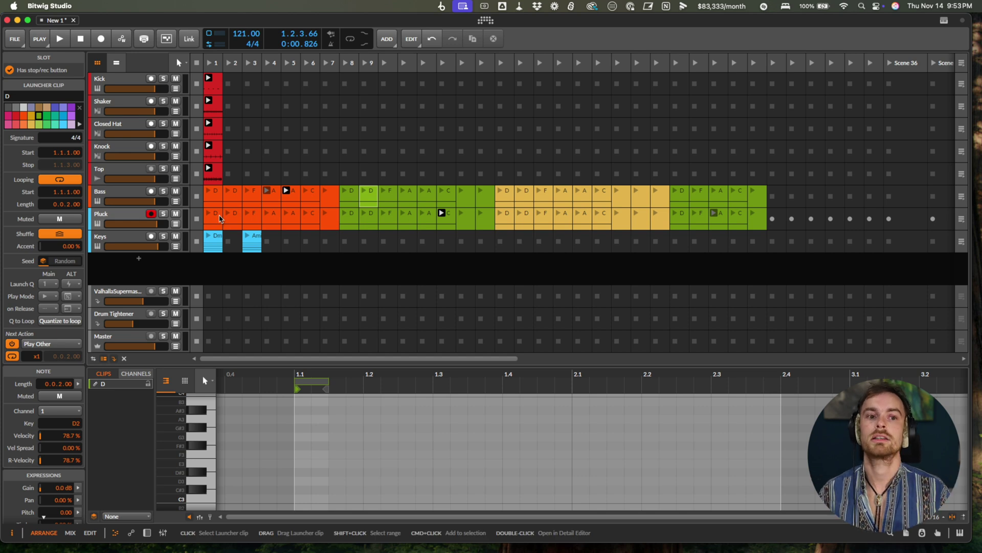
Try deleting the unnamed Bass and Pluck clips in Scene 7, and undo the deletion
left_click(330, 195)
left_click(332, 219, "shift")
key("Delete")
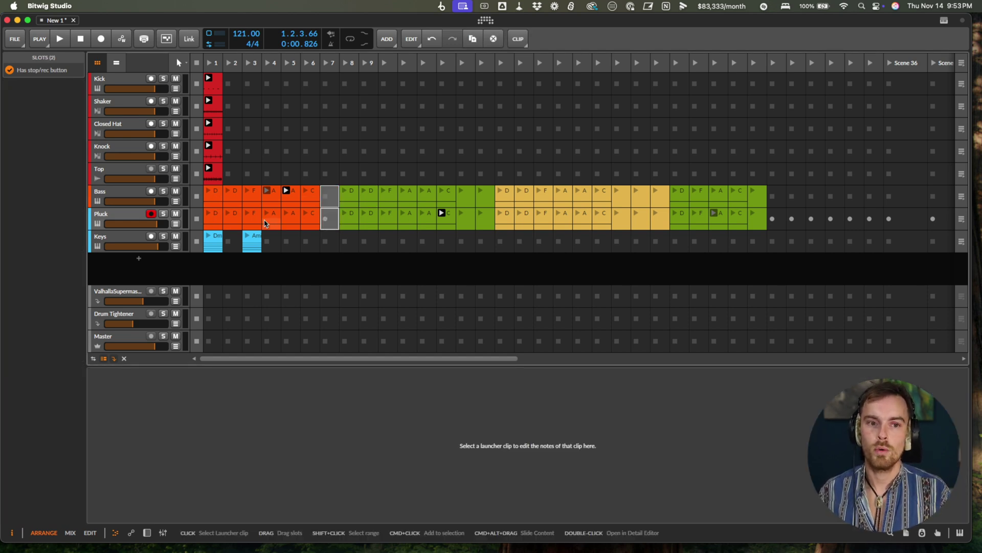
key("super+z")
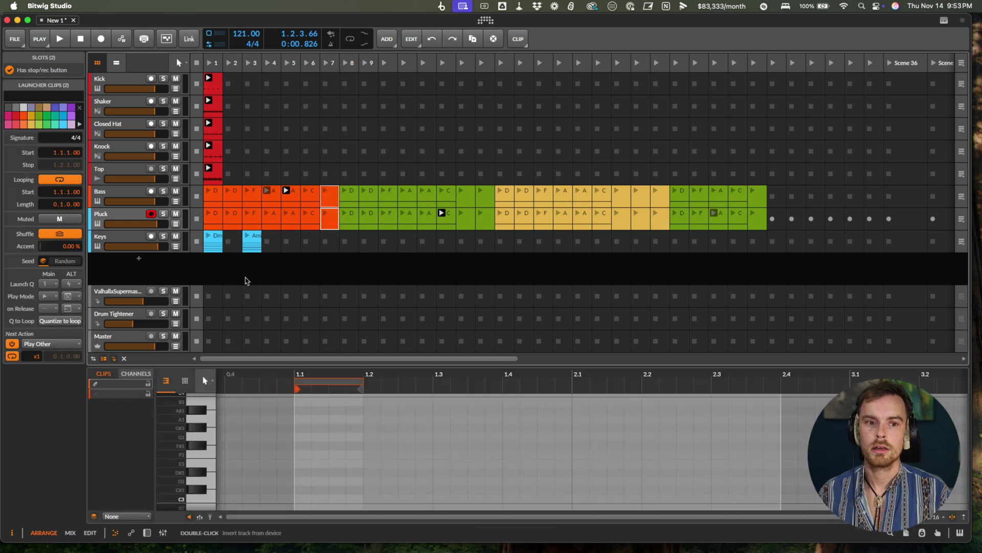
Move the Amin9 clip on the Keys track to Scene 31, leaving one empty scene after the Pluck clips
left_click_drag(251, 254, 796, 242)
scroll(768, 225, "left", 1)
Try copying all Bass and Pluck clips from Scenes 1–29 to Scene 31 onward, and remove the copies
left_click(757, 219)
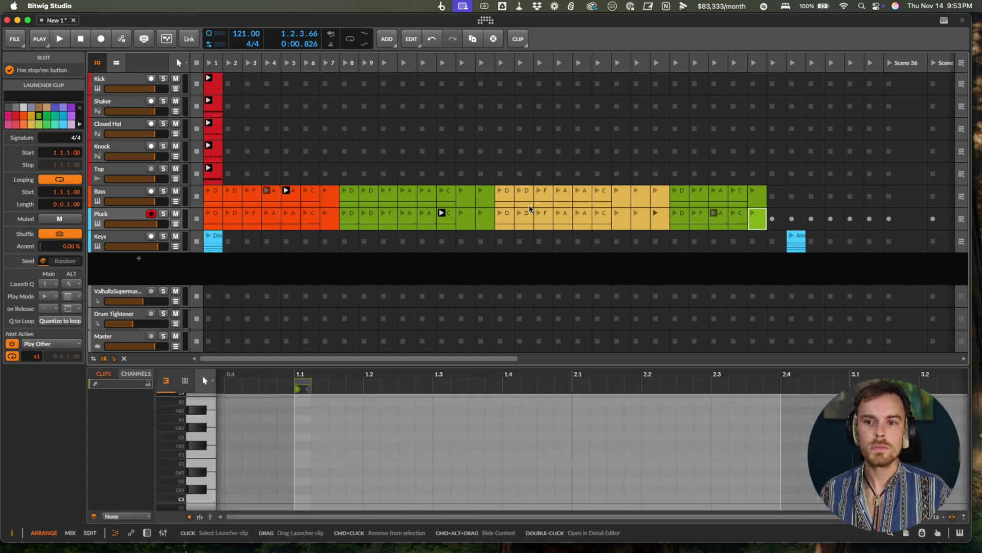
left_click(214, 196, "shift")
left_click_drag(214, 196, 804, 212)
scroll(796, 204, "right", 10)
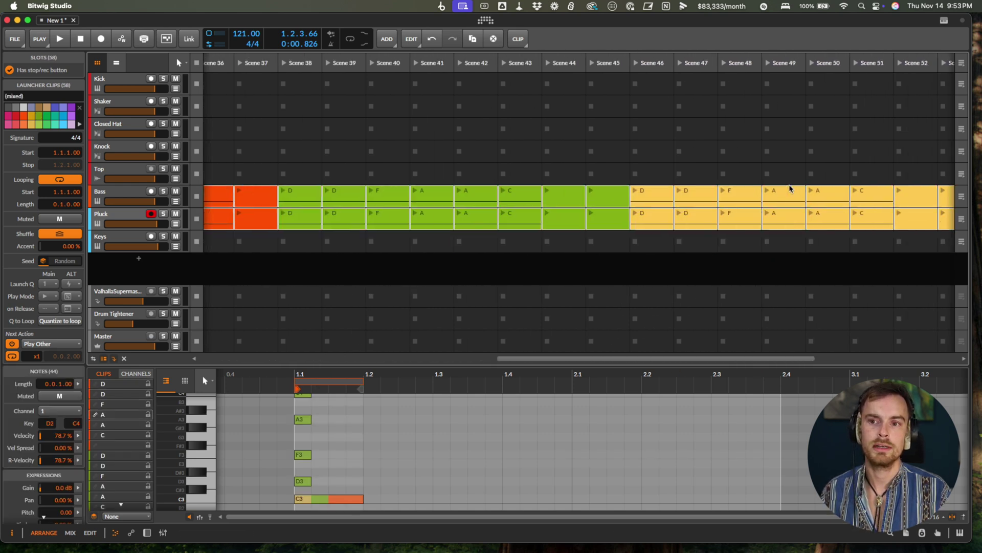
key("Delete")
Move the three remaining Keys chord clips, starting with Fmaj9, farther along to Scenes 64, 66 and 68
left_click(790, 237)
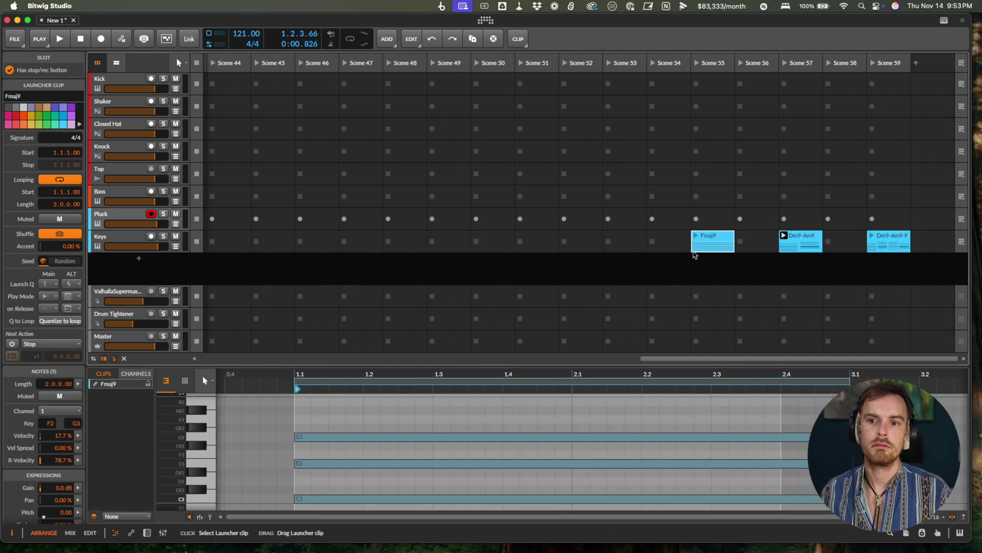
left_click(718, 249, "shift")
left_click_drag(717, 249, 844, 246)
scroll(839, 245, "left", 3)
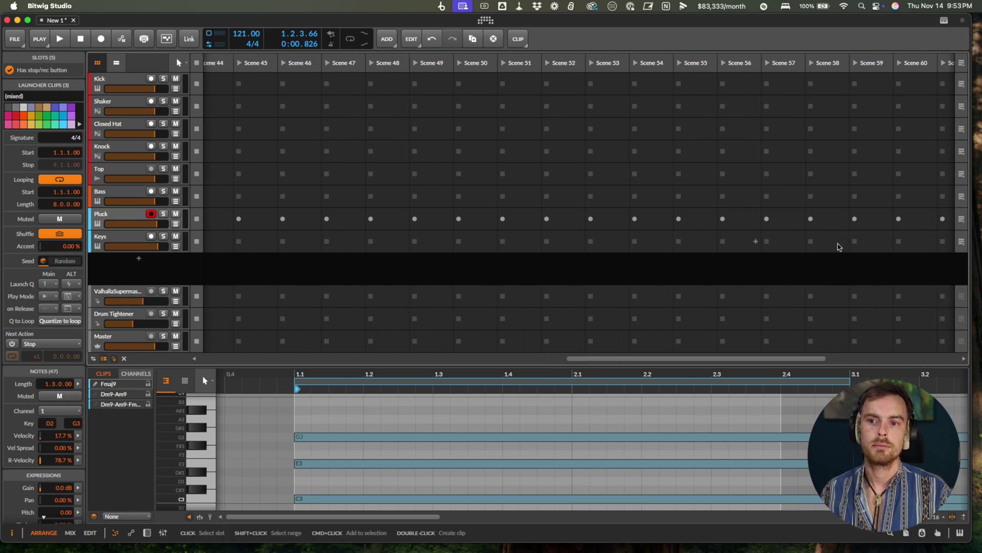
Copy all Bass and Pluck clips from Scenes 1–29 so the copies start at Scene 31 above the Amin9 clip
scroll(839, 246, "left", 10)
left_click(758, 218)
left_click(212, 197)
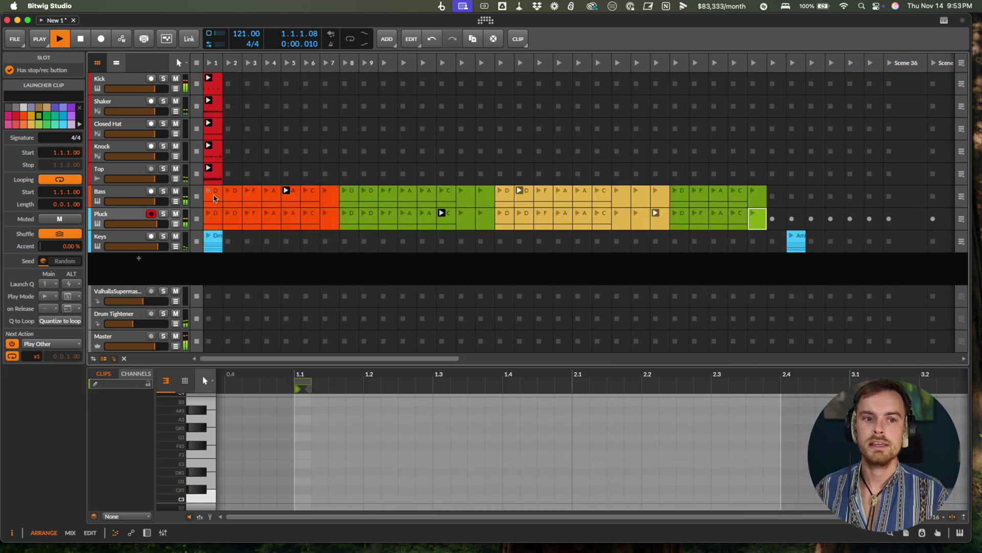
left_click(214, 195, "shift")
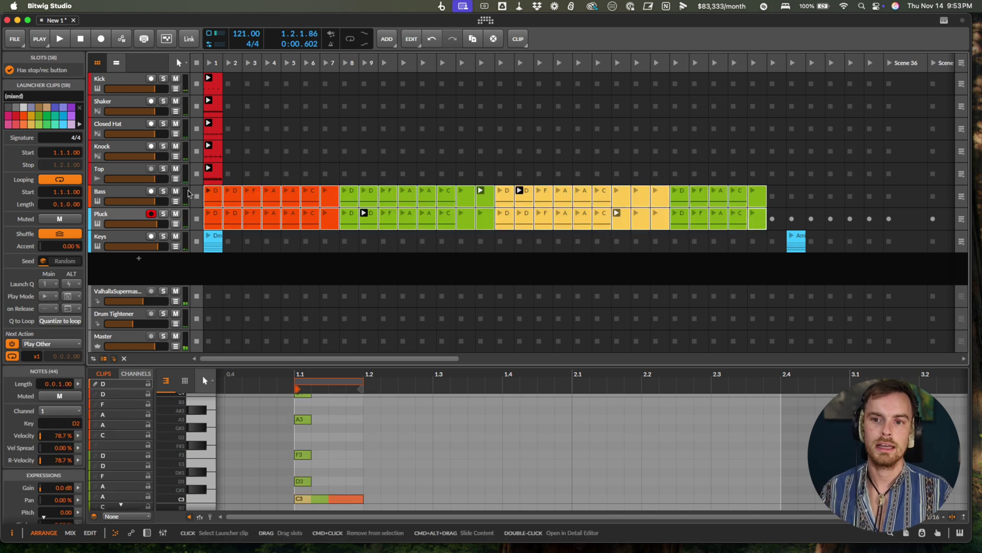
left_click_drag(209, 204, 792, 225)
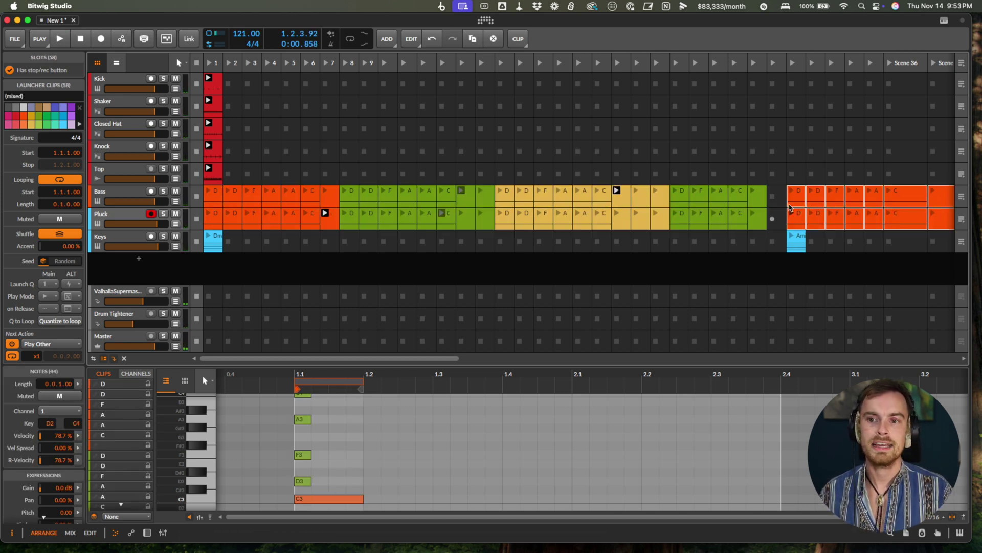
scroll(640, 291, "right", 5)
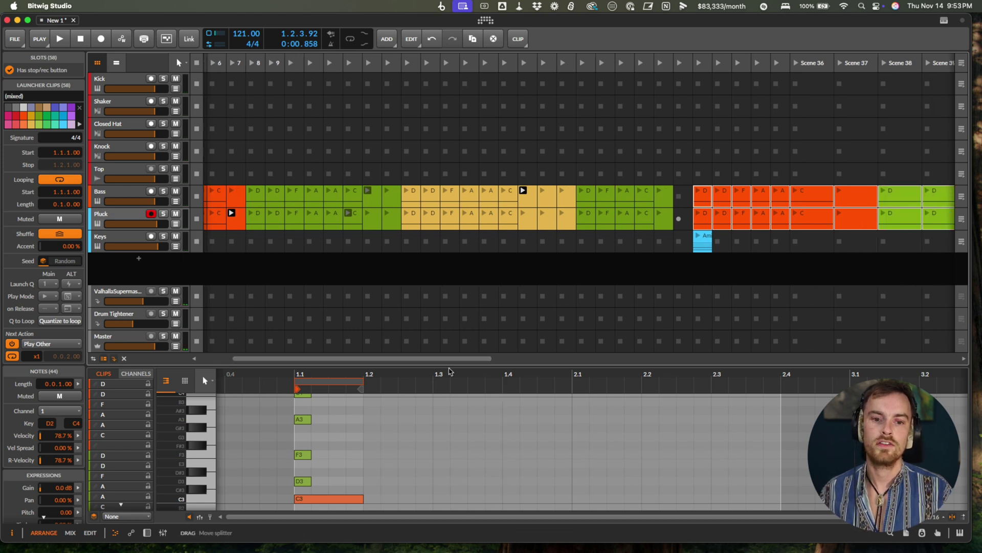
Enlarge the note editor and transpose all notes in the copied Bass and Pluck clips down five semitones
left_click_drag(453, 368, 463, 110)
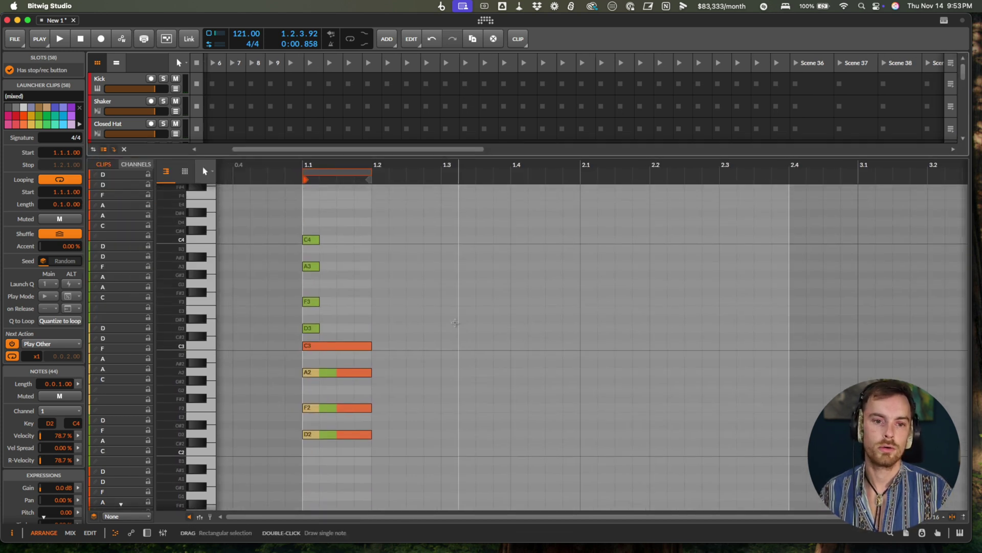
left_click(478, 327)
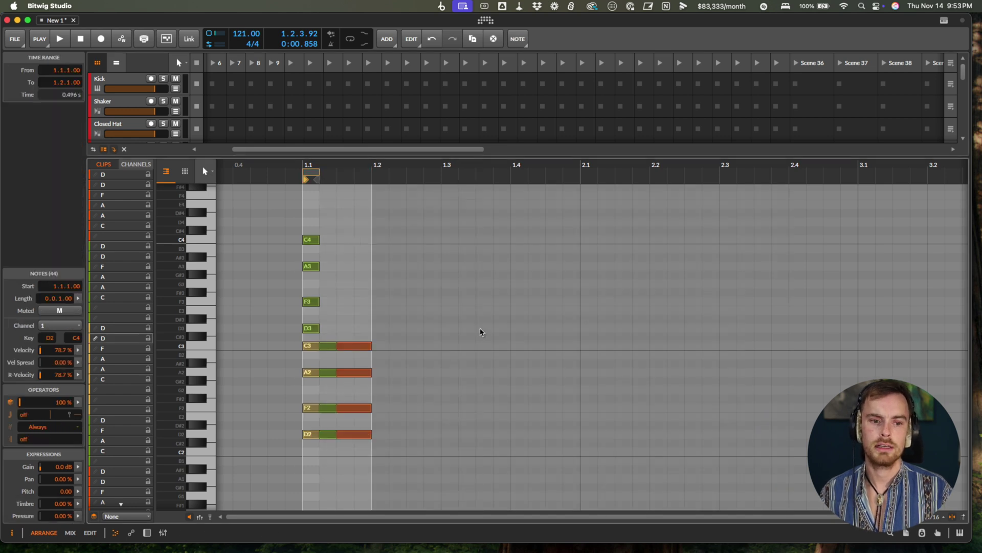
key("Down")
key("Down")
key("Down")
key("Down")
key("Down")
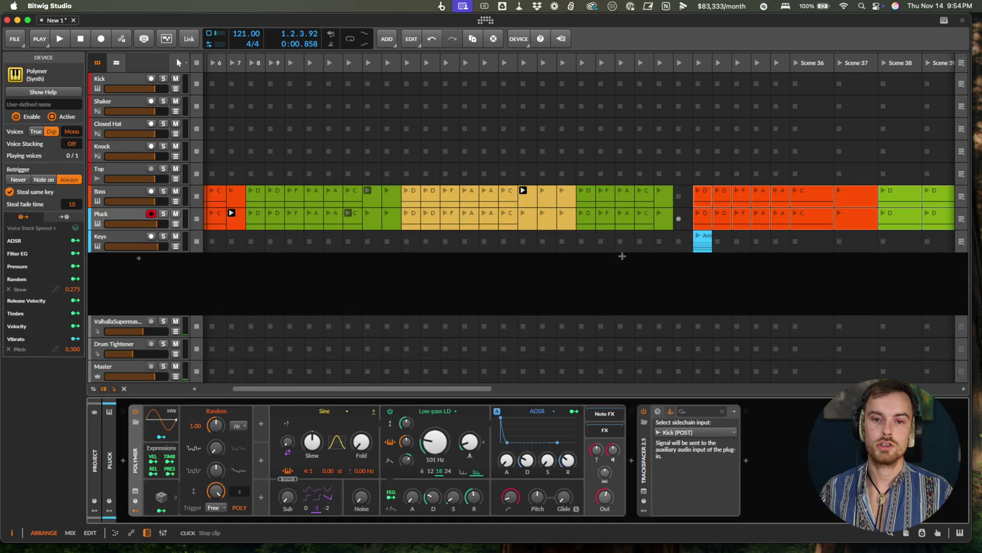
Clear the names of all the copied Bass and Pluck clips from Scene 31 onward
scroll(575, 194, "right", 5)
left_click(567, 196)
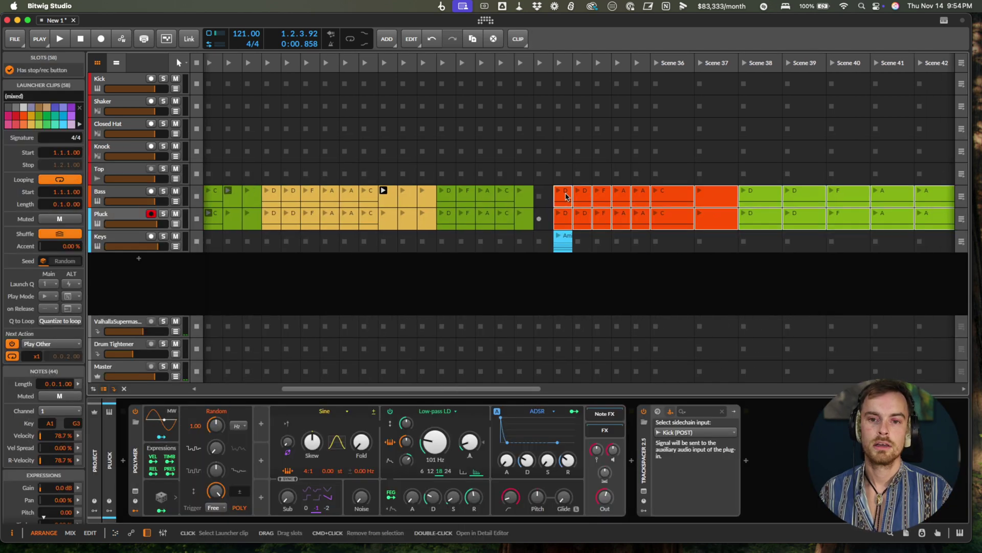
left_click(47, 97)
key("BackSpace")
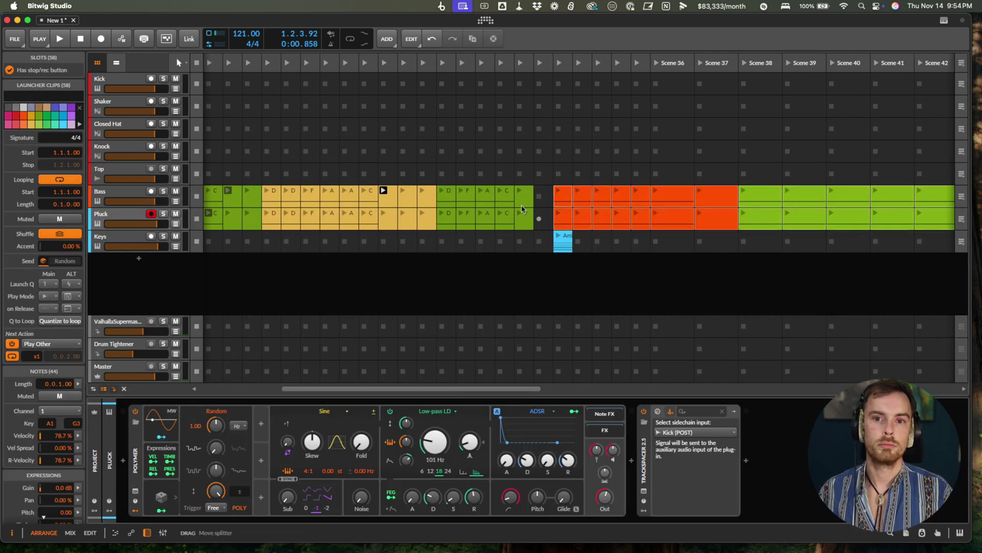
scroll(547, 219, "left", 4)
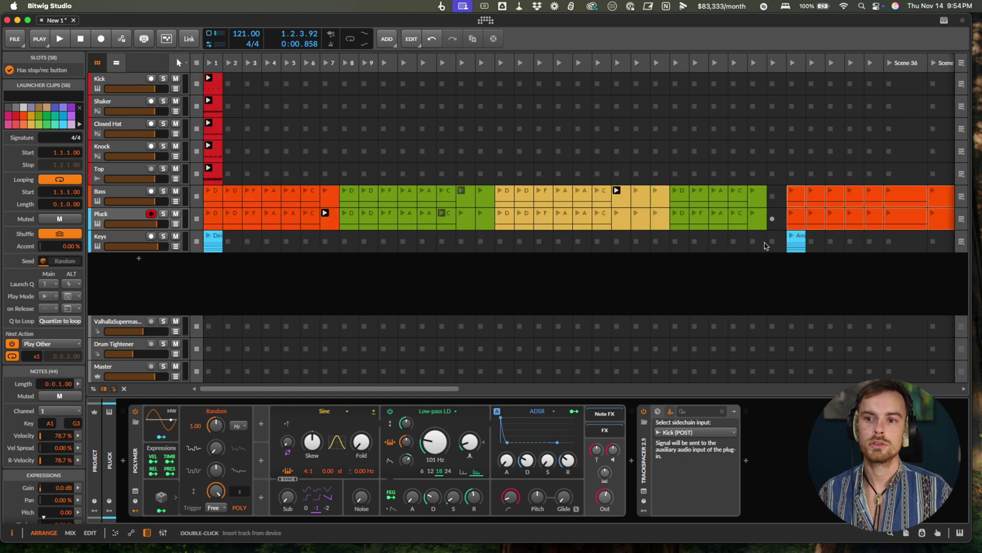
scroll(796, 207, "right", 4)
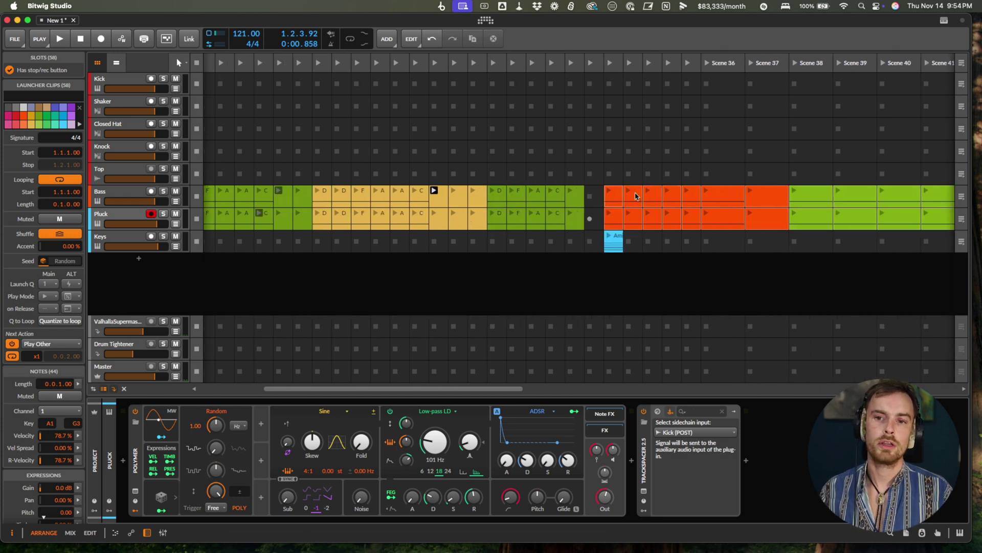
scroll(334, 193, "left", 4)
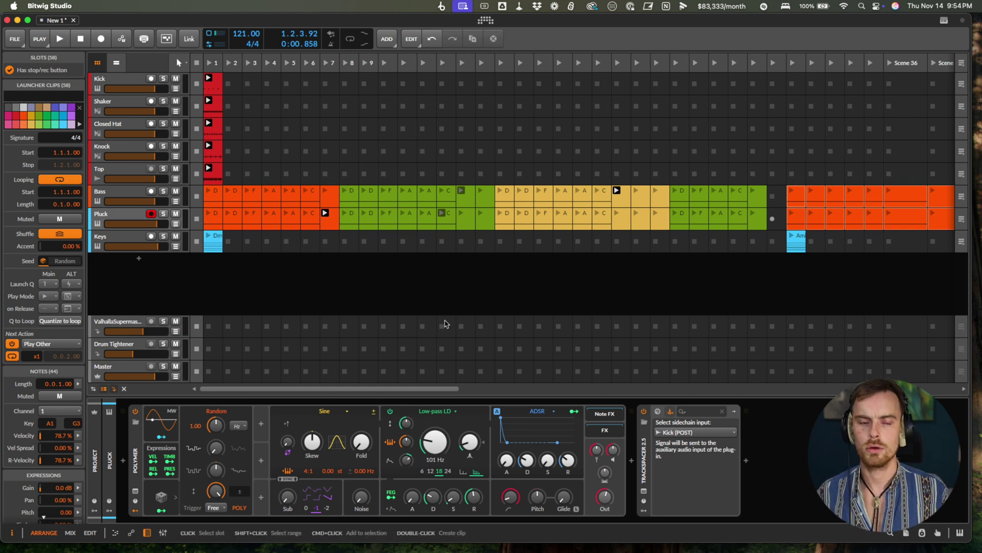
Set the next action of all Bass and Pluck clips in Scenes 1–29 to Other in Block
left_click(217, 203)
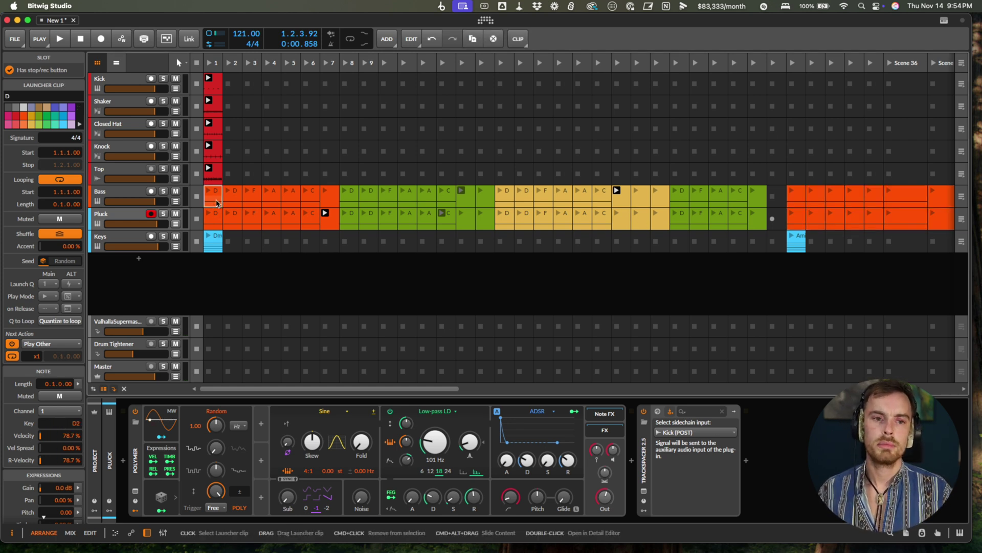
left_click(757, 219, "shift")
left_click(47, 344)
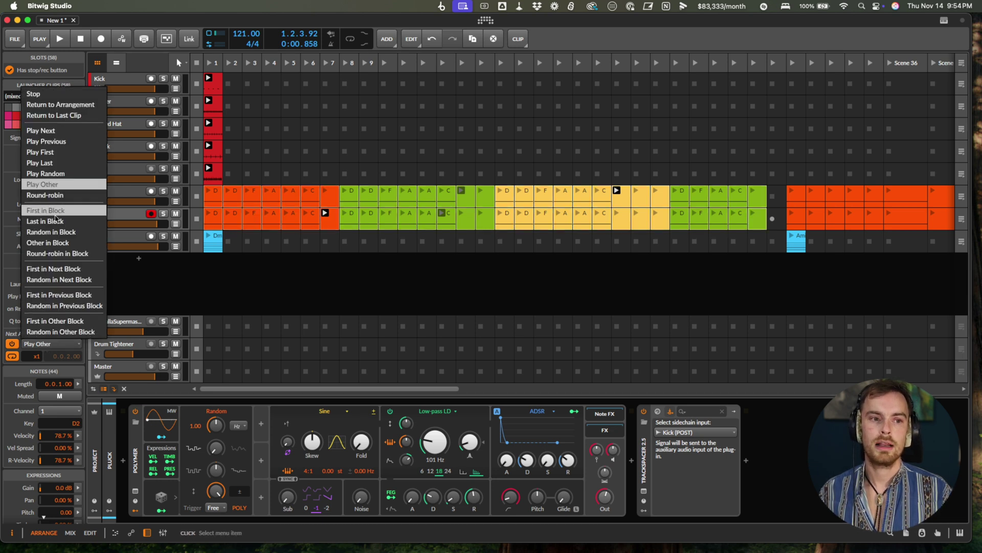
left_click(80, 247)
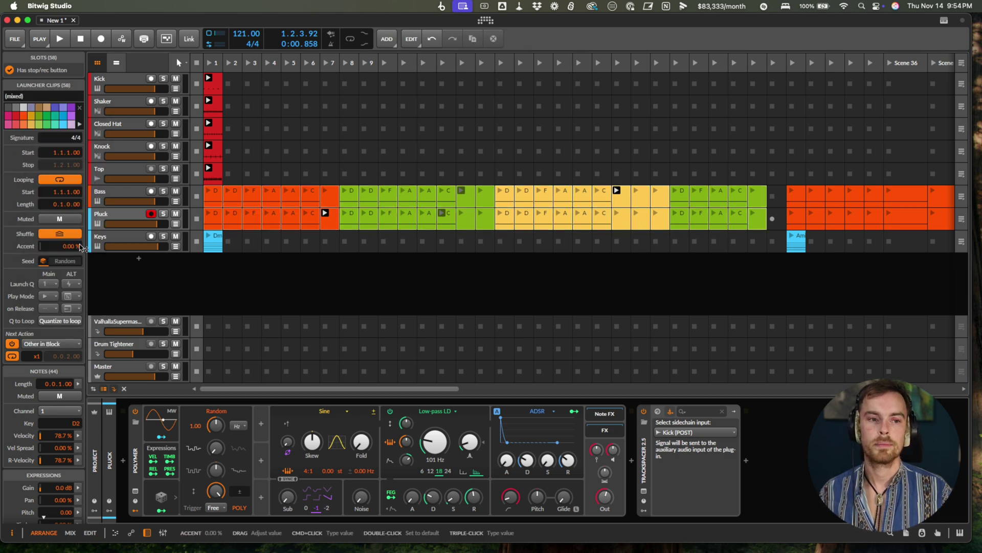
Select all scenes and narrow their columns to the minimum width
scroll(445, 215, "right", 10)
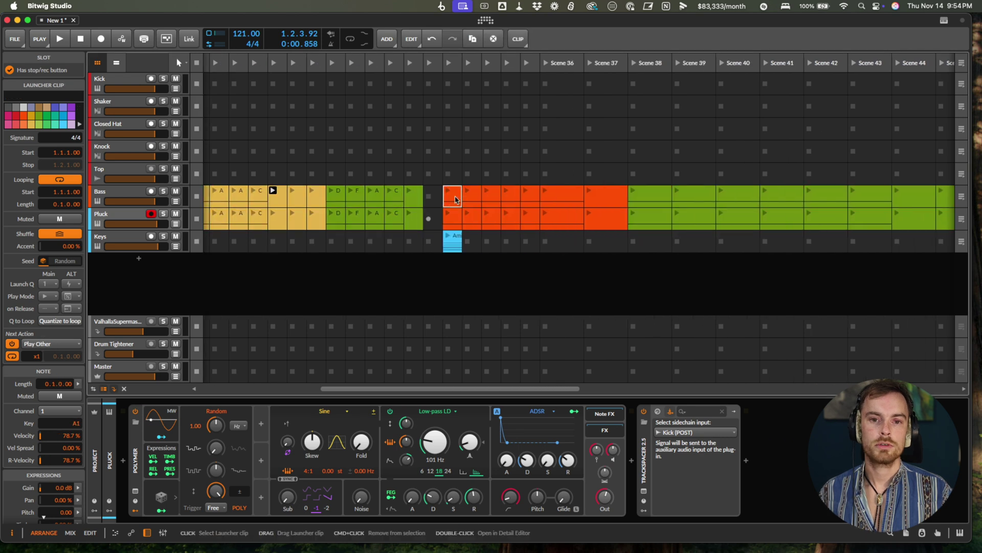
left_click(457, 200)
scroll(723, 179, "right", 7)
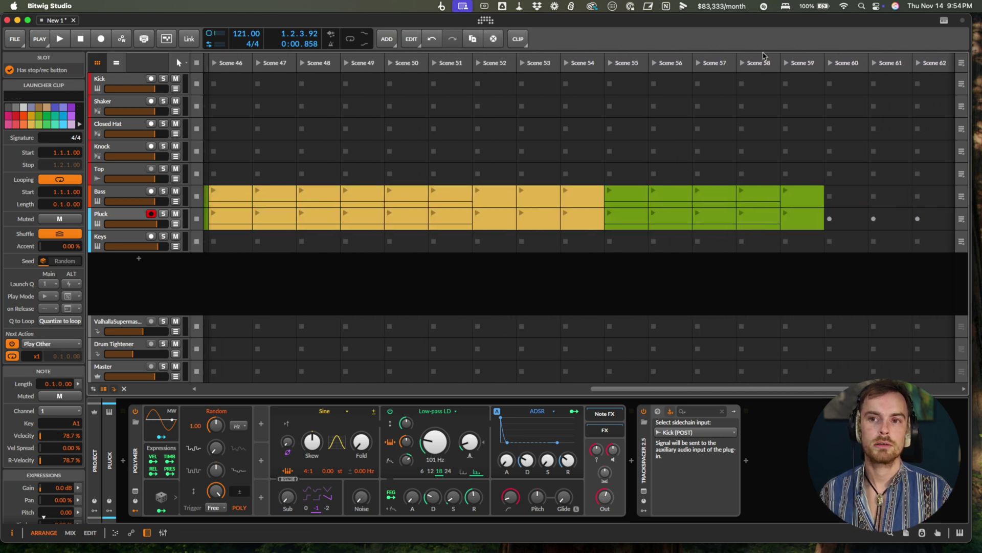
left_click(768, 63)
key("super+a")
left_click_drag(780, 63, 678, 62)
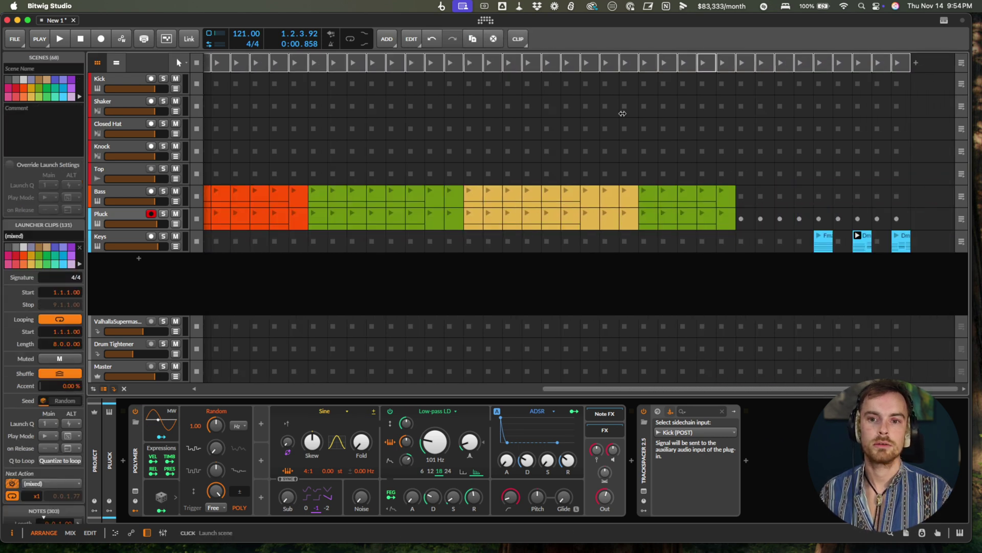
Set the next action of all Bass and Pluck clips in Scenes 31–59 to Other in Block
scroll(512, 205, "left", 10)
left_click(510, 199)
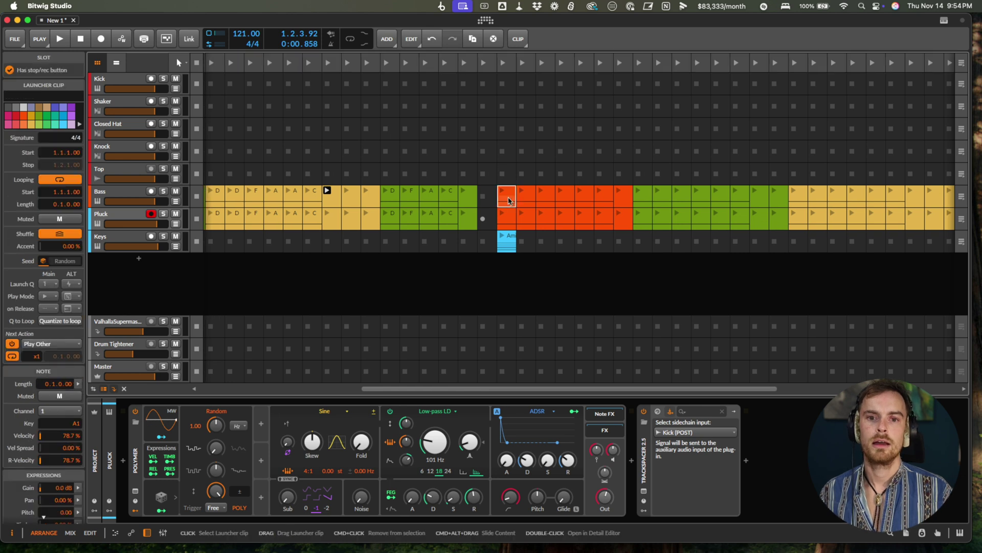
scroll(509, 199, "right", 5)
left_click(783, 224, "shift")
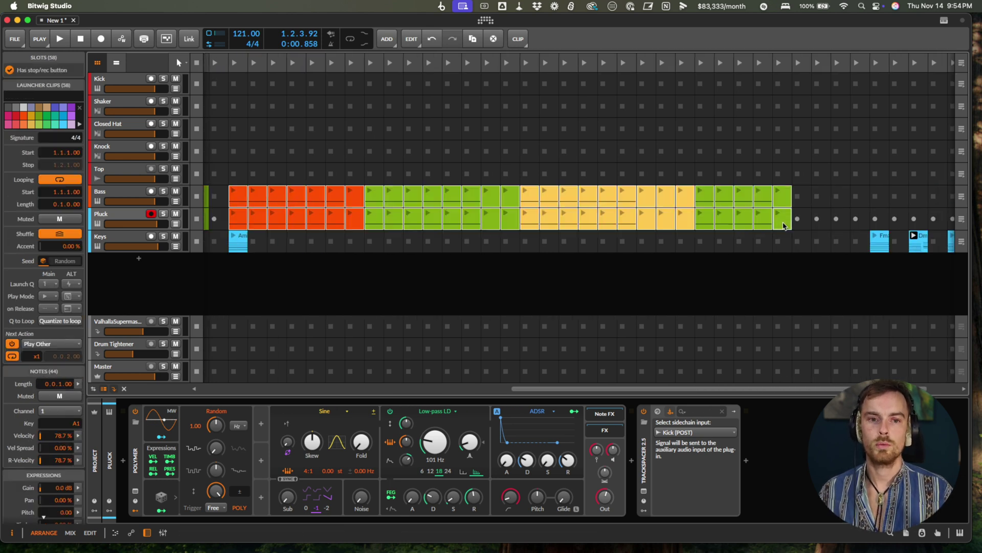
left_click(49, 345)
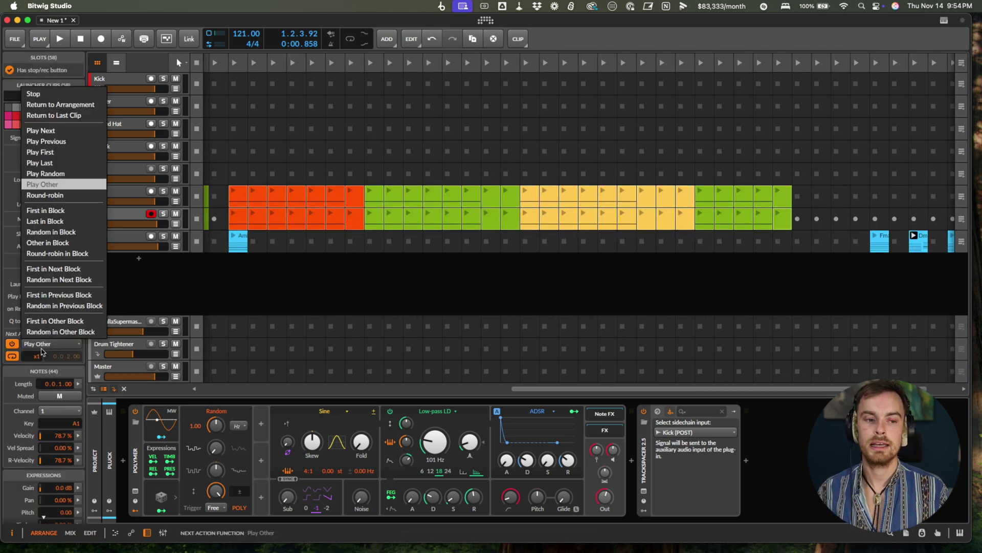
left_click(60, 242)
Move the Keys track above Bass and group the Keys, Bass and Pluck tracks together
scroll(216, 246, "left", 10)
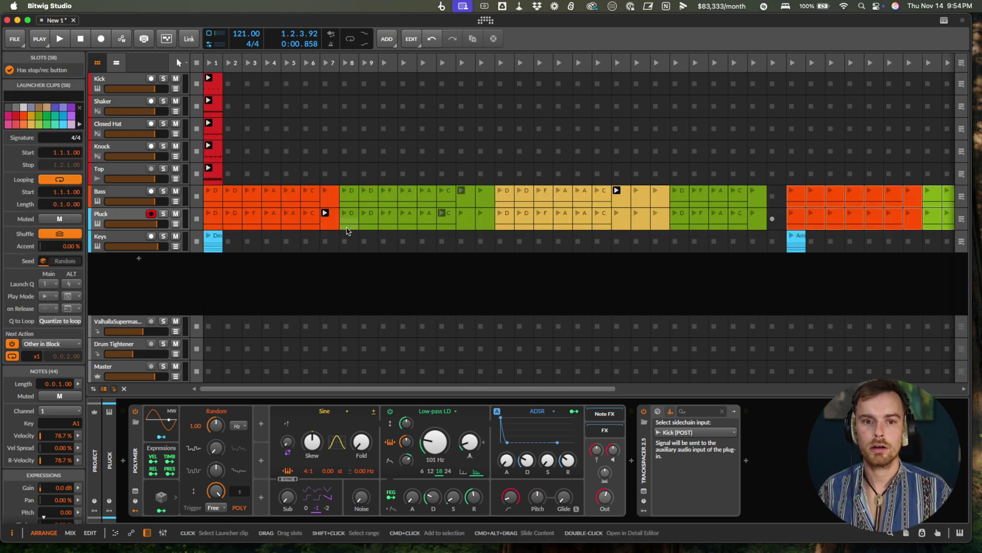
left_click(216, 248)
left_click(139, 239)
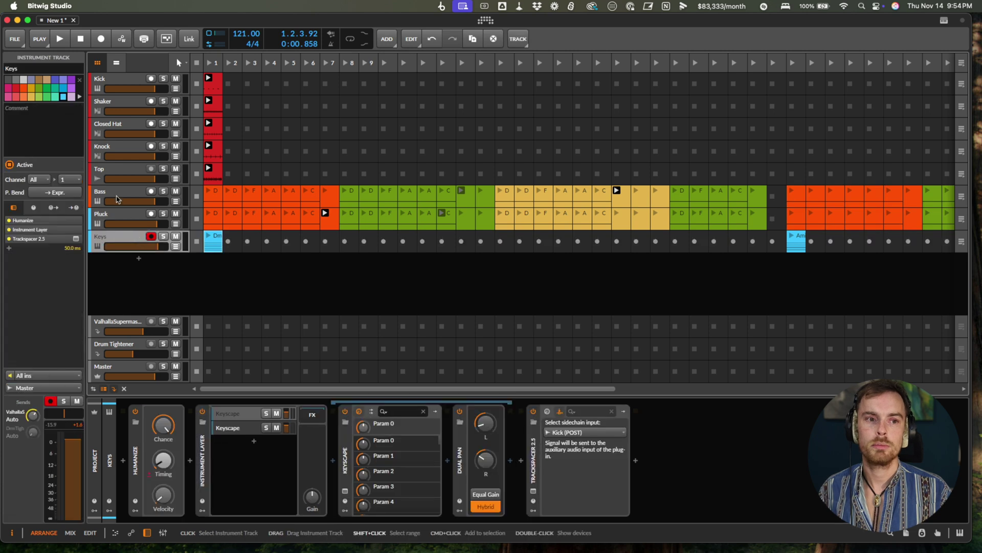
mouse_move(116, 197)
left_mouse_down()
mouse_move(113, 238)
mouse_move(111, 198)
left_mouse_up()
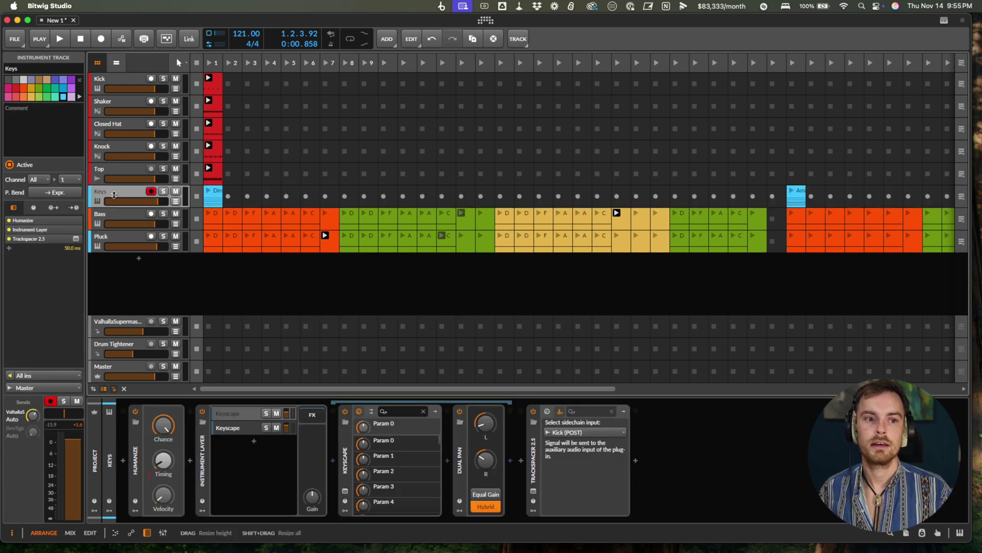
left_click(123, 238, "shift")
key("super+g")
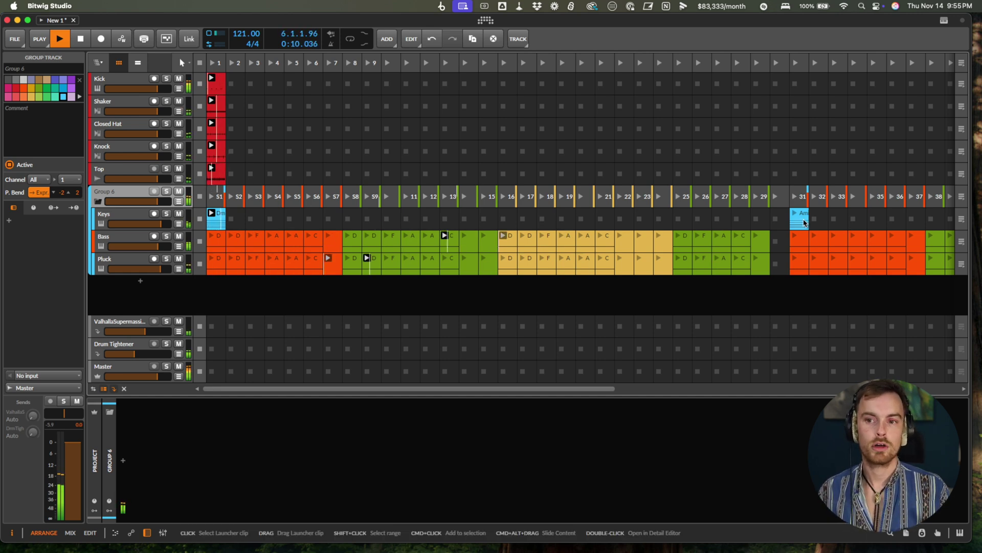
Audition switching between Scene 31 and Scene 1 of the new group
scroll(757, 279, "right", 5)
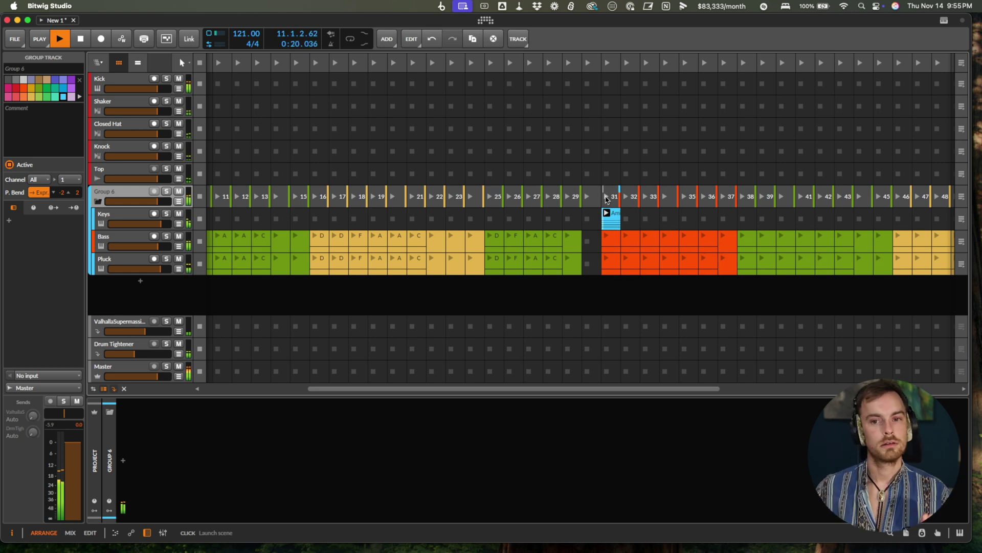
scroll(606, 199, "left", 5)
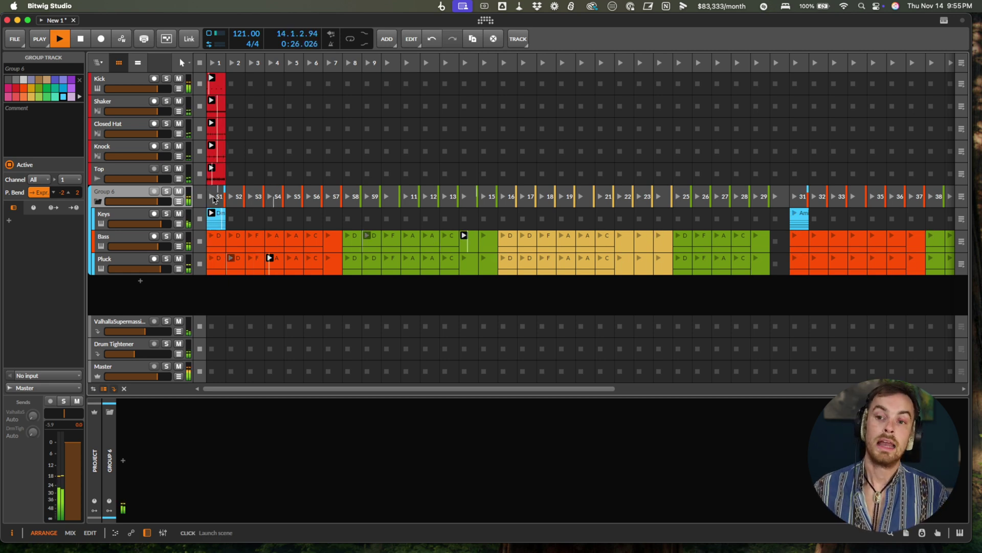
Duplicate Scenes 31–59 after the existing blocks and insert an empty Scene 60 as a separator before the copies
scroll(496, 213, "right", 15)
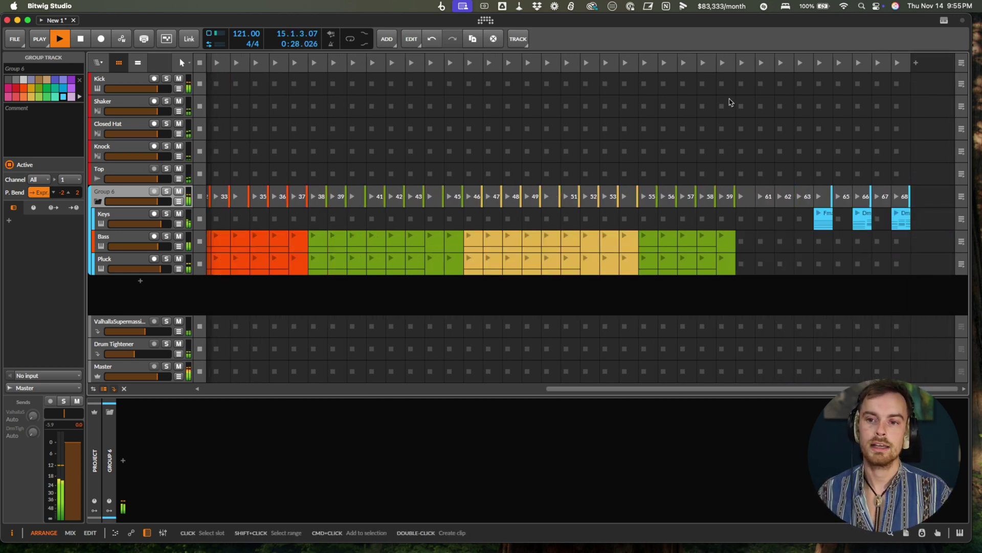
left_click(735, 63)
scroll(614, 67, "left", 8)
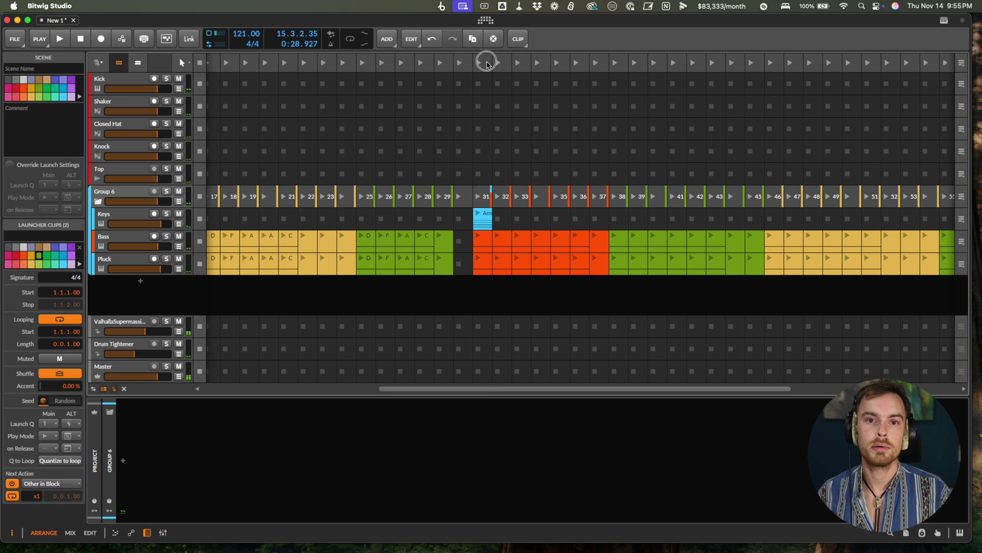
left_click(488, 64, "shift")
key("ctrl+d")
left_click(435, 63)
key("super+shift+t")
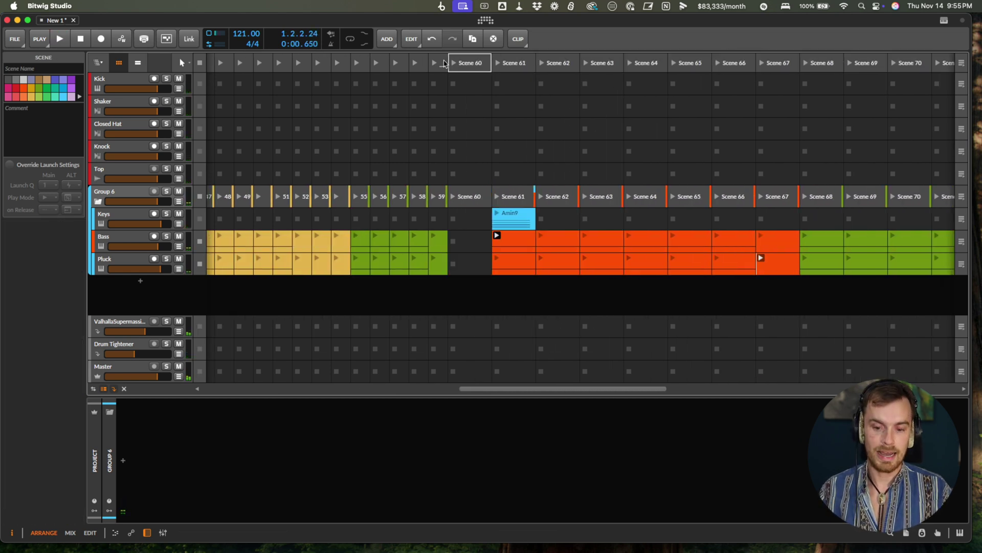
In the Keys clip of Scene 61, lower the G2 note to F2 and delete the B2 note
double_click(516, 222)
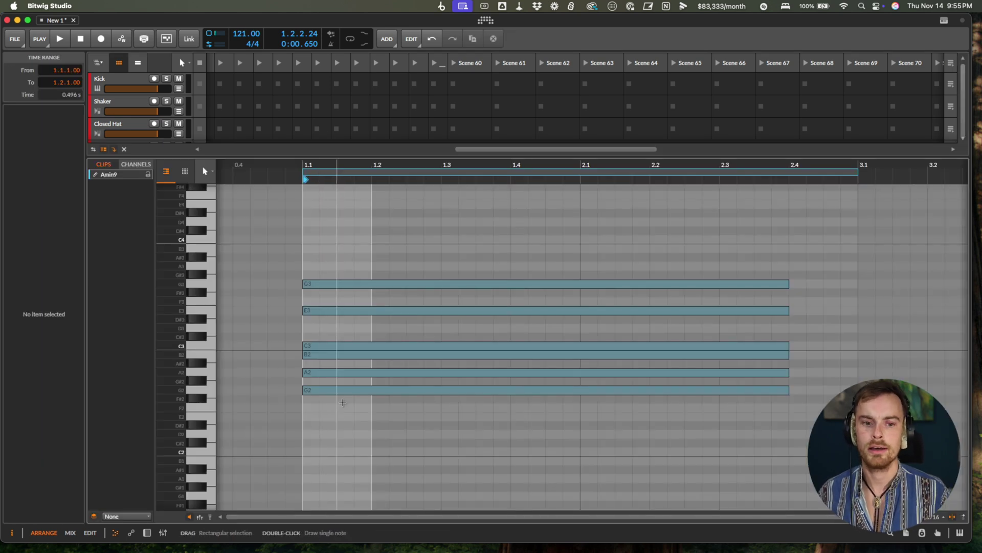
left_click(344, 400)
key("super+a")
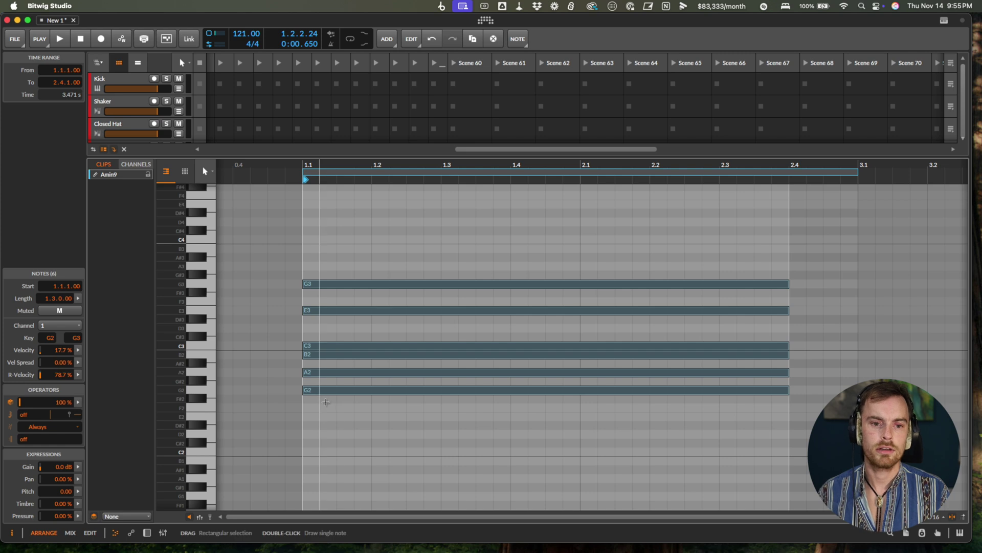
left_click(328, 401)
left_click(318, 390)
key("Down")
key("Down")
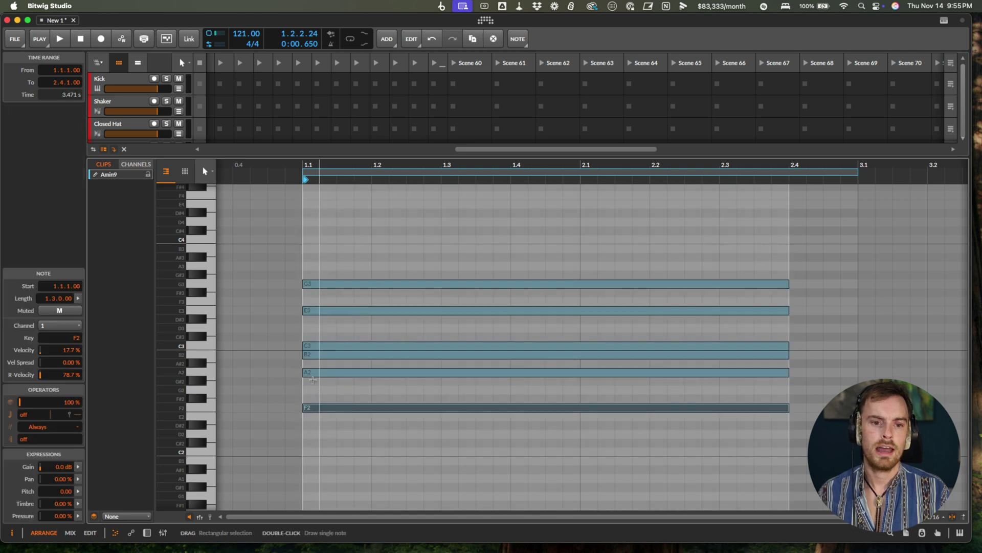
double_click(317, 354)
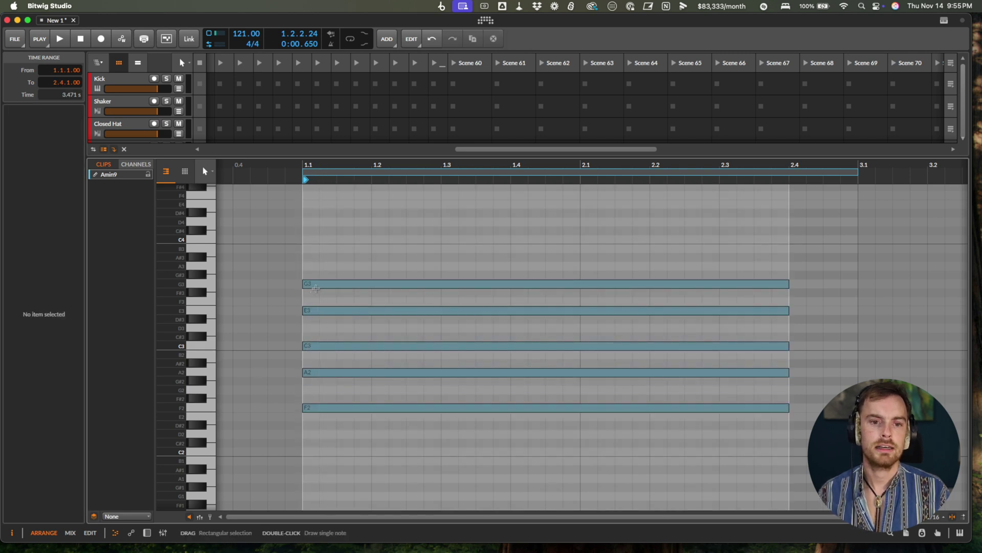
key("d")
Rename the Keys clip in Scene 61 to Fmaj9
left_click(517, 246)
scroll(516, 246, "right", 5)
left_click(292, 220)
key("super+r")
type("F")
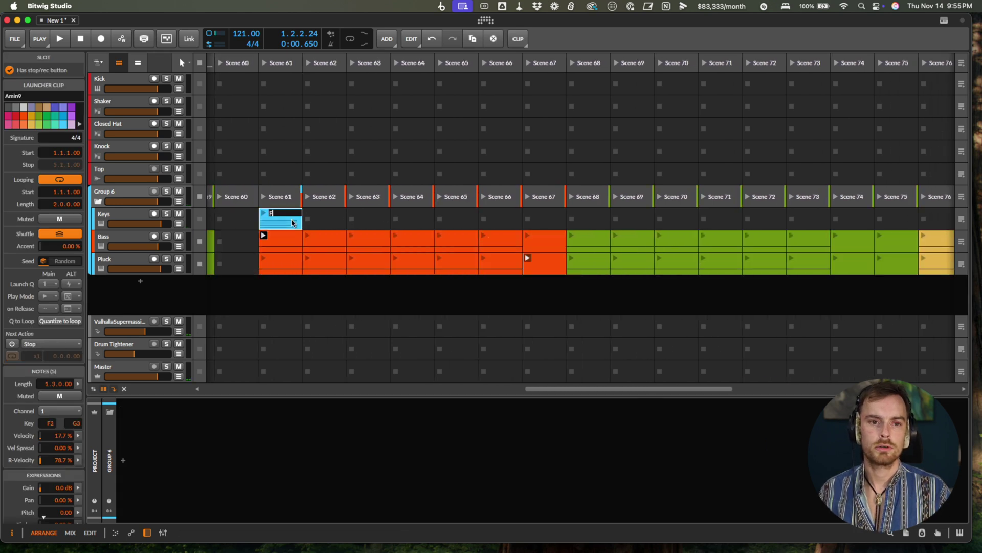
type("maj9")
key("Return")
key("e")
key("d")
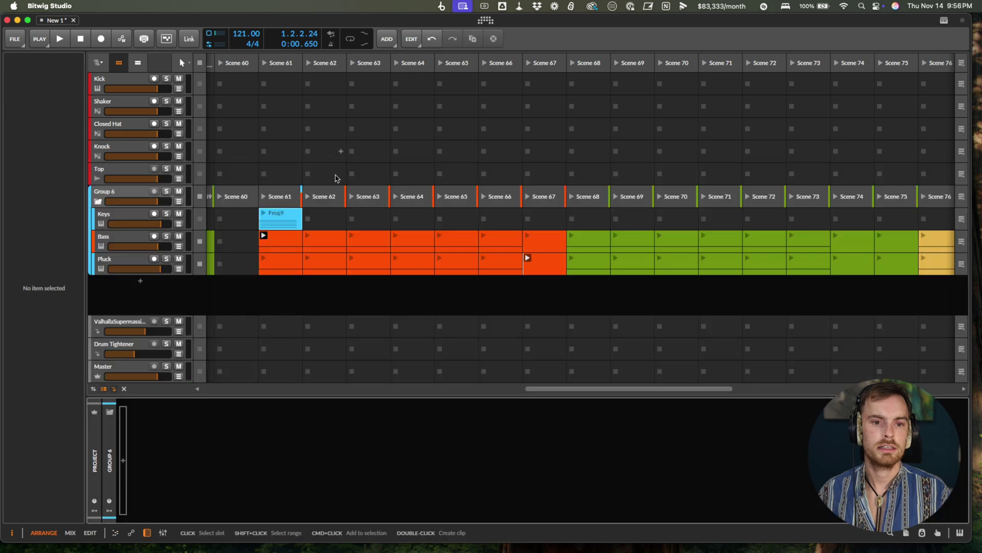
Transpose all notes in the Bass and Pluck clips of Scenes 61–89 down four semitones
left_click(281, 245)
scroll(614, 246, "right", 15)
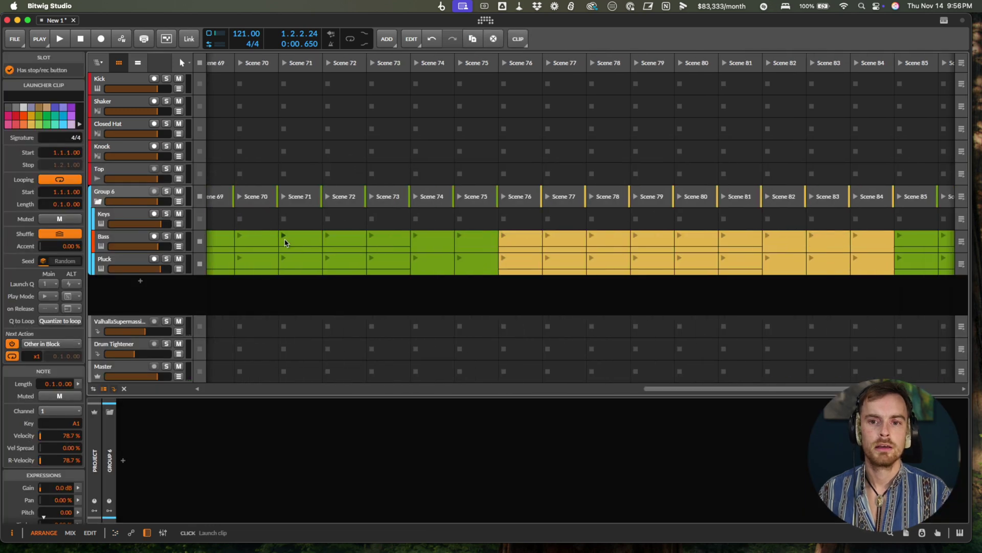
left_click(754, 267, "shift")
key("e")
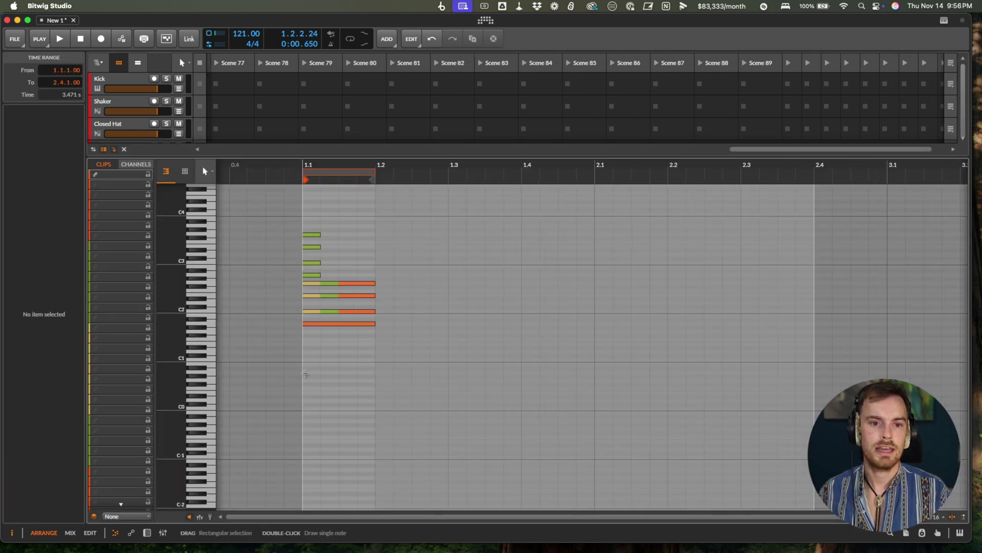
scroll(305, 374, "up", 5)
scroll(336, 370, "up", 5)
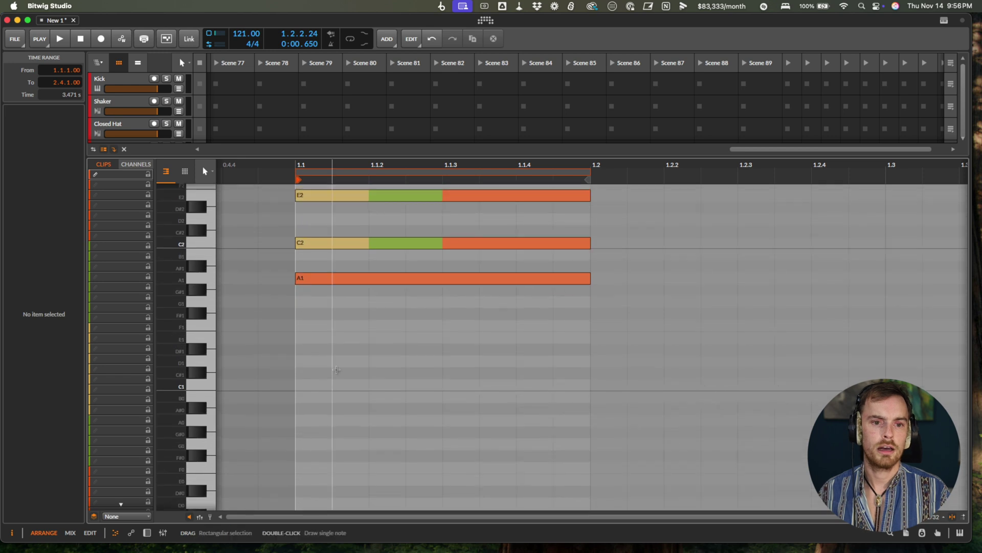
scroll(307, 363, "up", 5)
key("super+a")
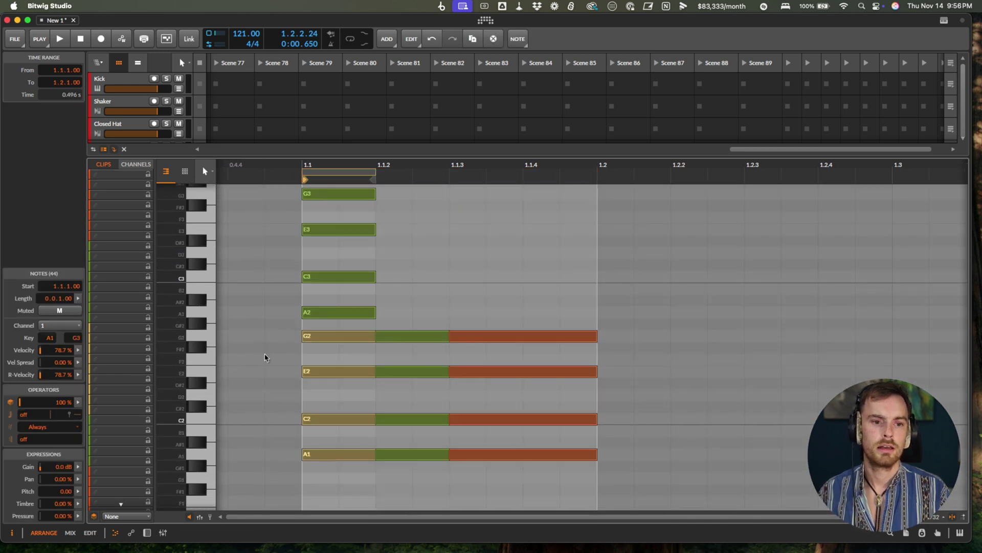
key("Down")
key("Down")
key("Down")
key("Down")
key("Down")
key("Up")
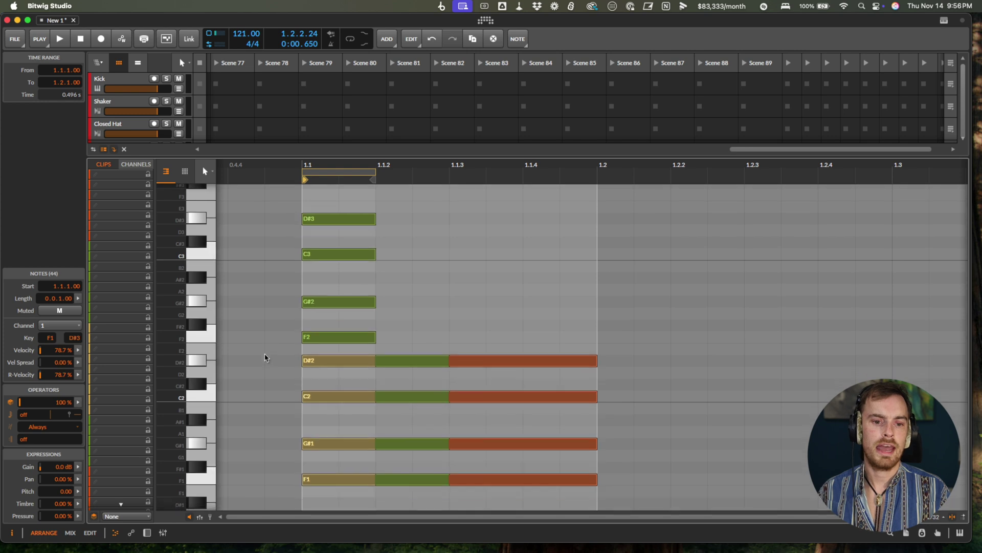
Raise the G#1, D#2, G#2 and D#3 notes in the Bass and Pluck clips of Scenes 61–89 by one semitone
left_click_drag(278, 444, 593, 445)
key("Up")
left_click_drag(292, 358, 618, 357)
key("Up")
left_click_drag(271, 308, 379, 287)
key("Up")
left_click_drag(282, 223, 346, 207)
key("Up")
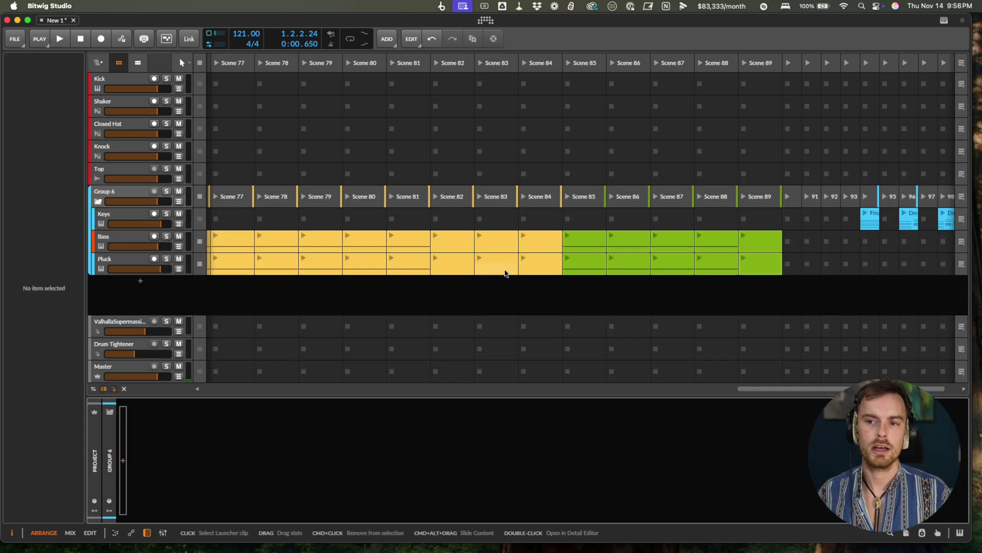
Select all scenes and narrow the wide columns from Scene 60 onward to the minimum width
scroll(504, 272, "left", 3)
scroll(504, 272, "left", 5)
key("super+a")
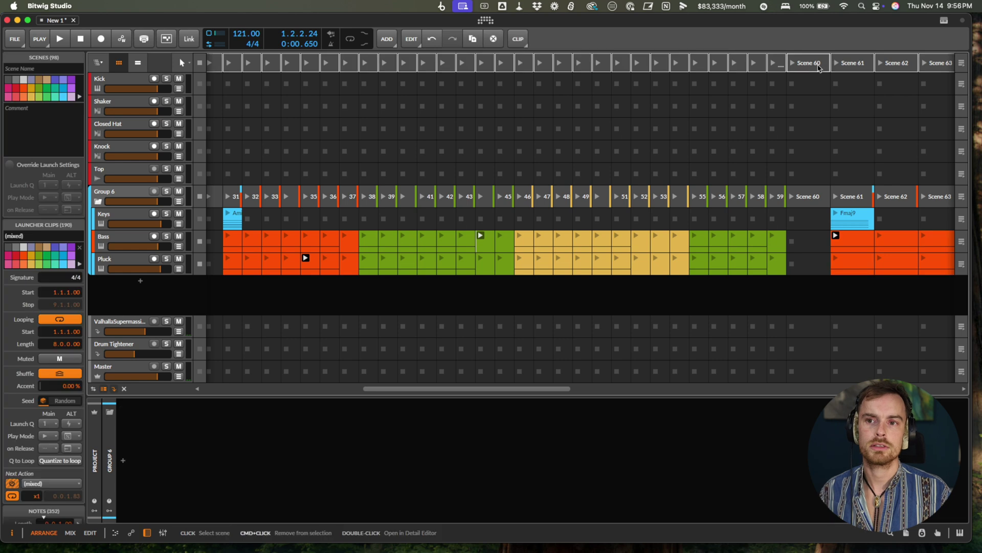
left_click_drag(817, 64, 654, 62)
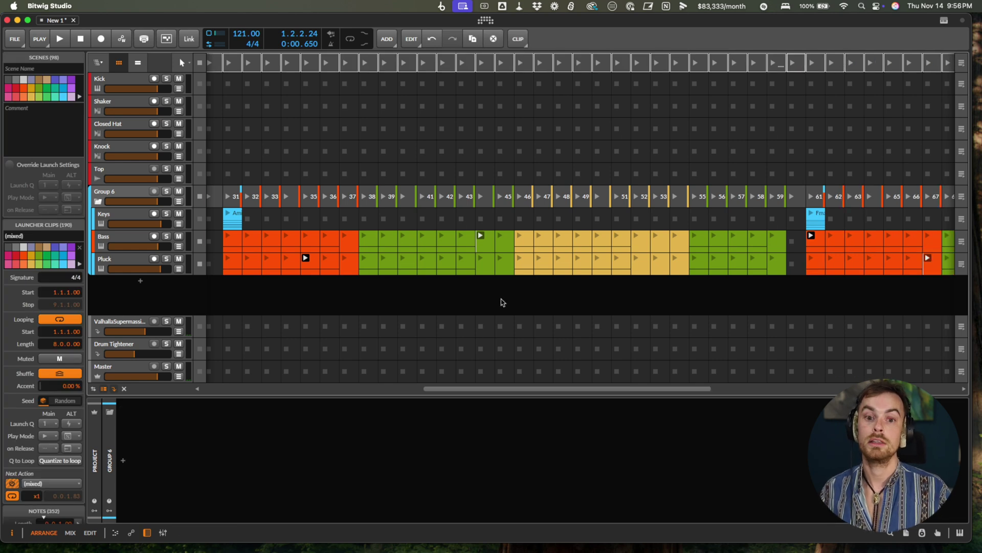
Launch the group's Scene 1 and audition the chord change through to Scene 61
scroll(501, 299, "left", 4)
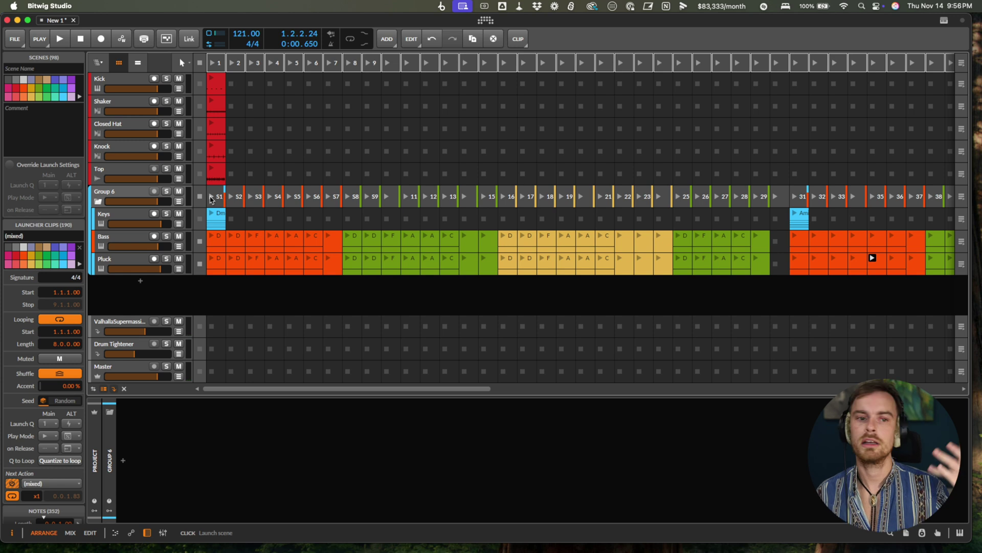
left_click(210, 197)
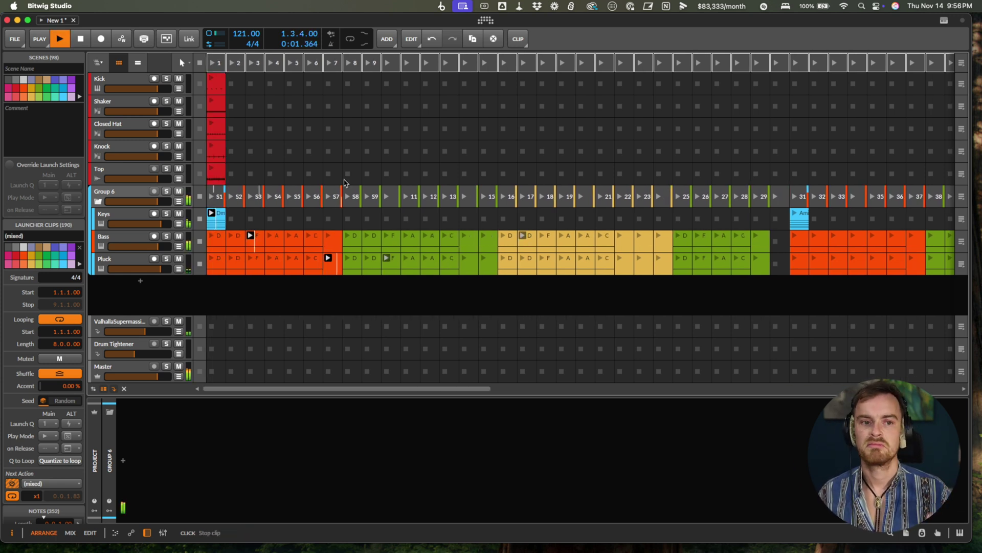
scroll(345, 183, "right", 15)
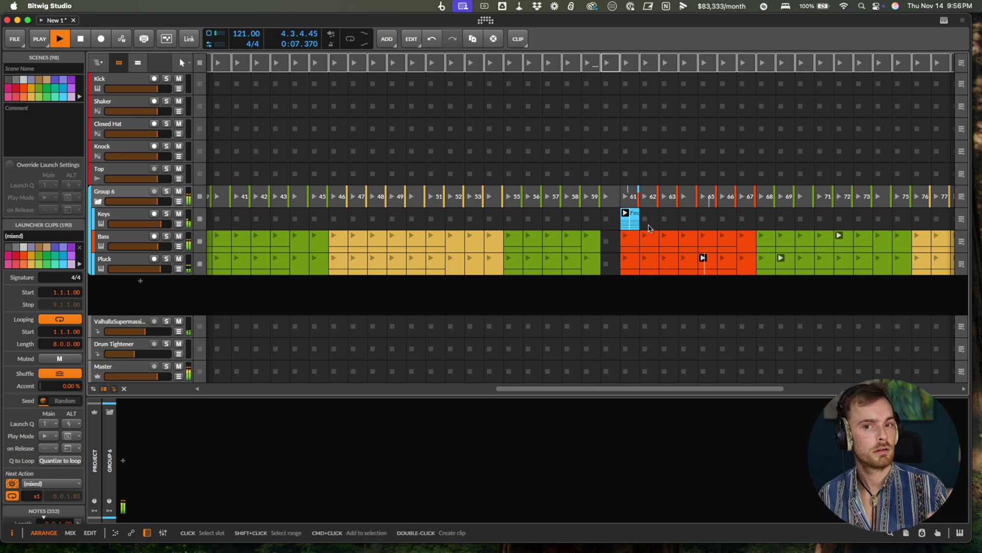
Launch the five drum clips from Kick to Top and audition them with the group's Scene 1
scroll(649, 228, "left", 15)
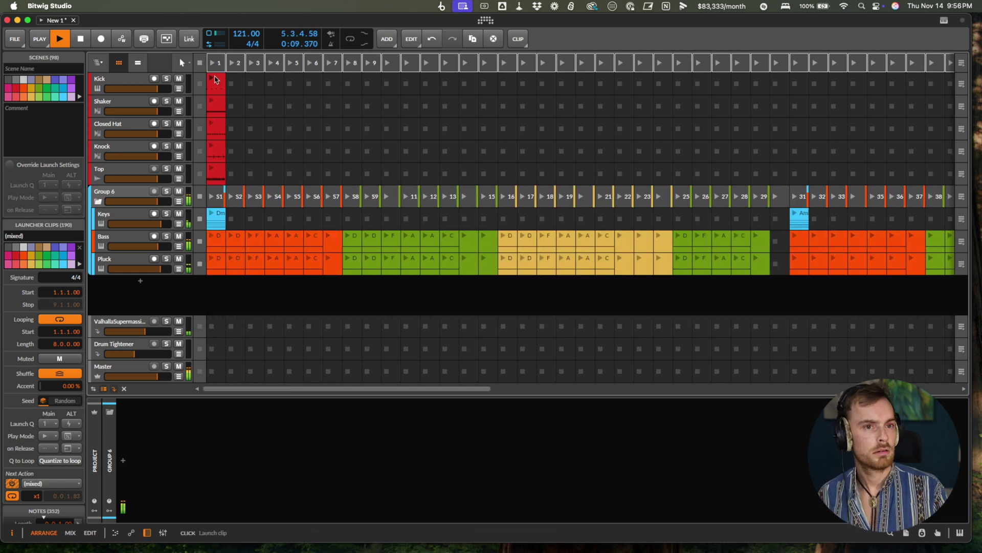
left_click(223, 90)
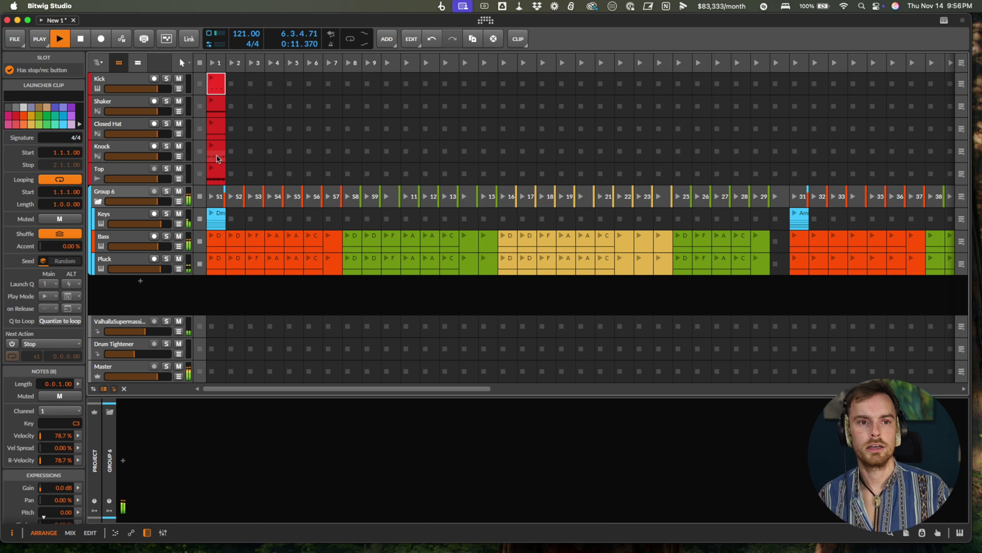
left_click(219, 176, "shift")
left_click(213, 199)
scroll(600, 219, "right", 5)
scroll(600, 219, "right", 2)
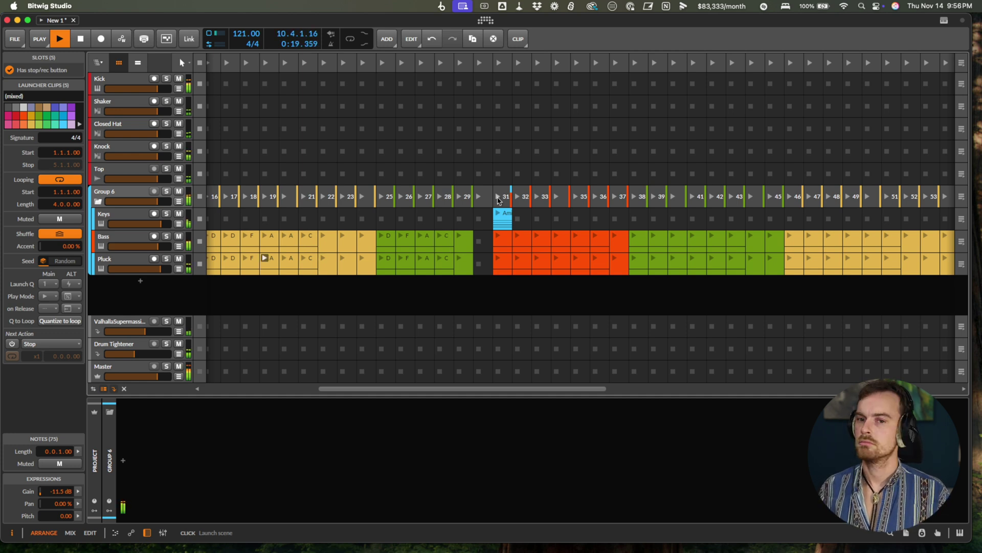
Map the computer keyboard's 1 key to launch the group's Scene 1
scroll(499, 200, "left", 8)
key("ctrl+m")
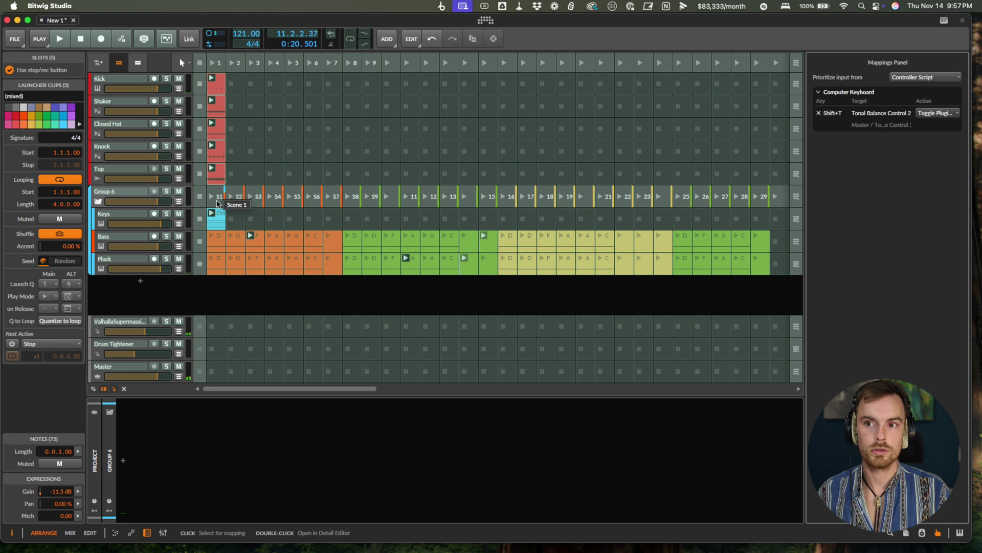
left_click(216, 202)
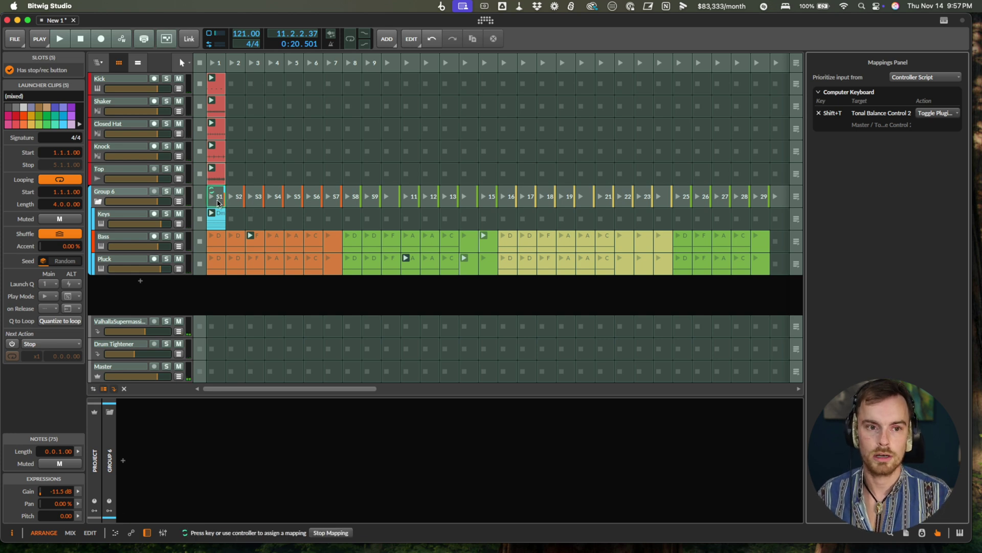
key("1")
scroll(368, 219, "right", 8)
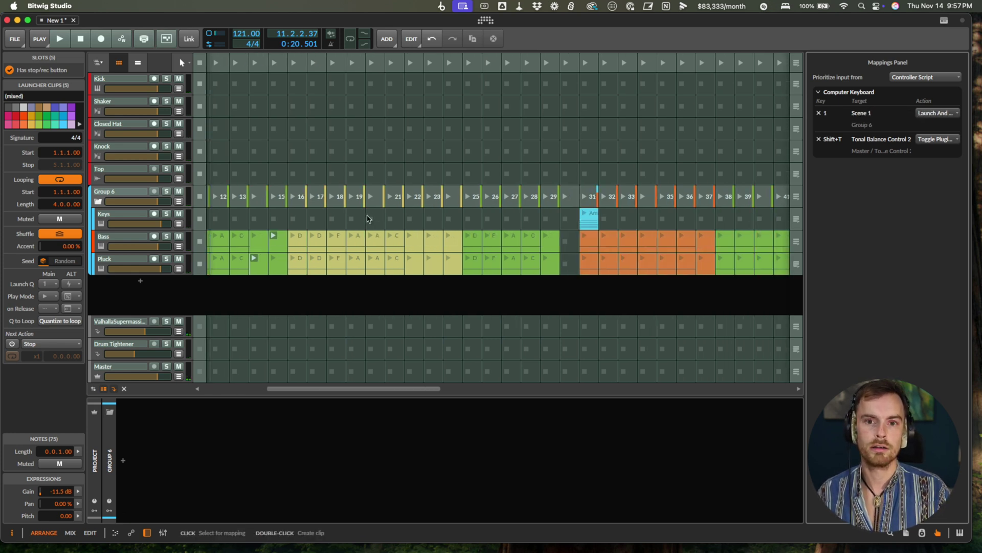
Map the computer keyboard's 2 key to the group's Scene 31 and 3 key to Scene 61, and test-launch Scene 61
left_click(518, 200)
key("2")
scroll(521, 210, "right", 10)
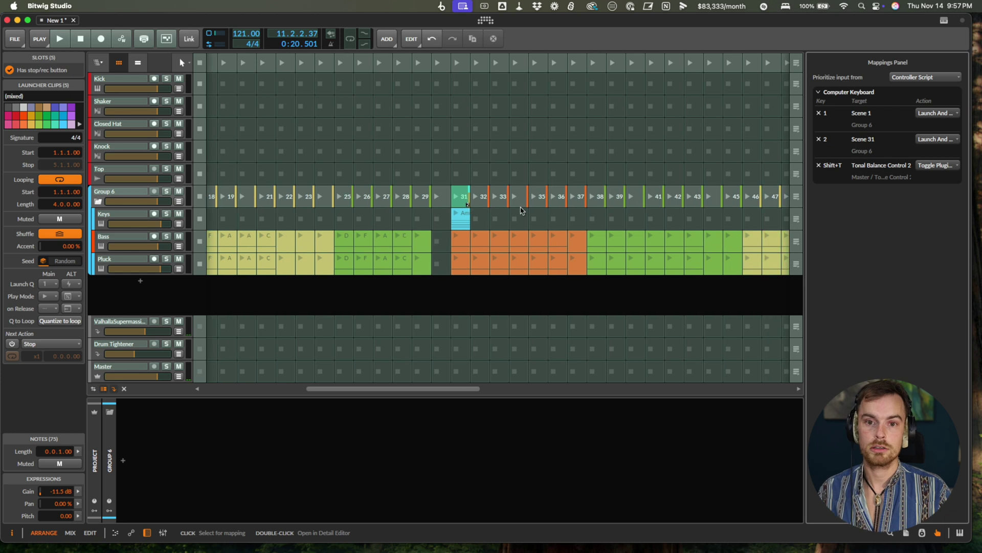
left_click(720, 199)
key("3")
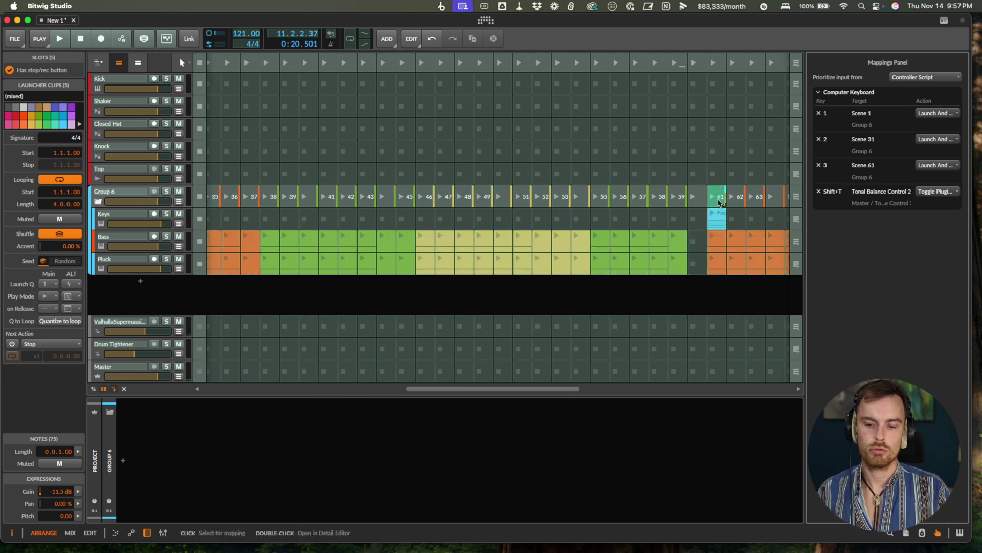
key("Escape")
key("3")
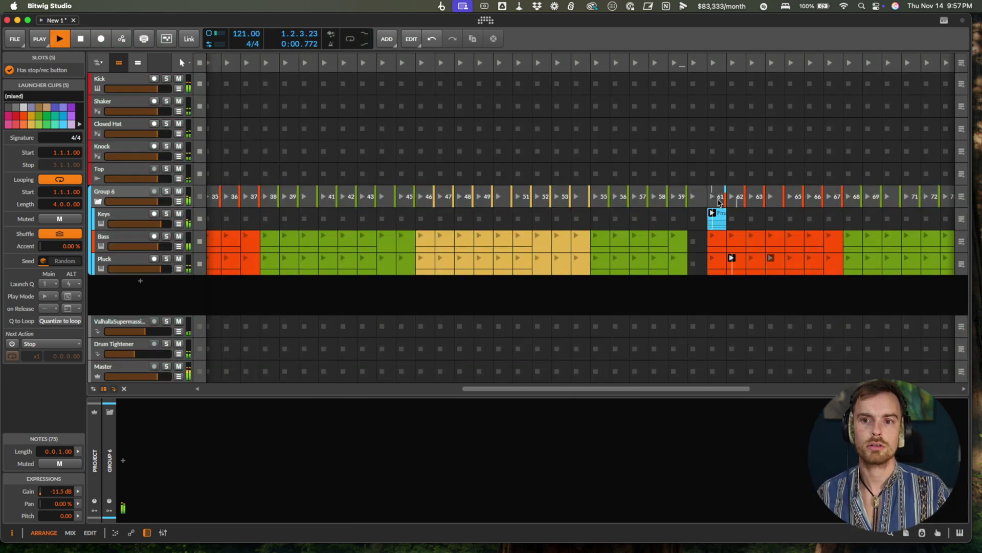
Add an instrument track below Bass and move the Polymer and Trackspacer 2.5 devices from Bass onto it
scroll(512, 220, "left", 18)
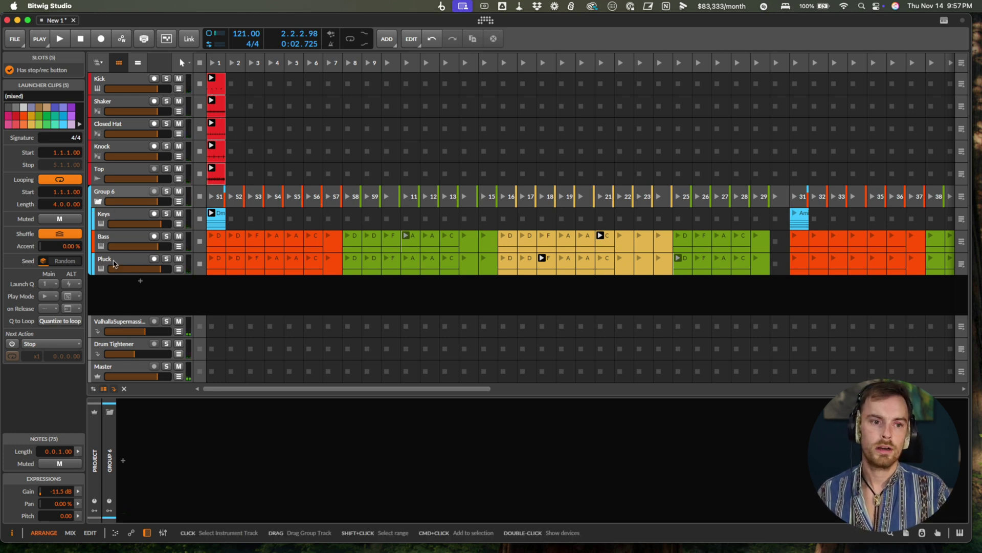
left_click(120, 240)
key("super+t")
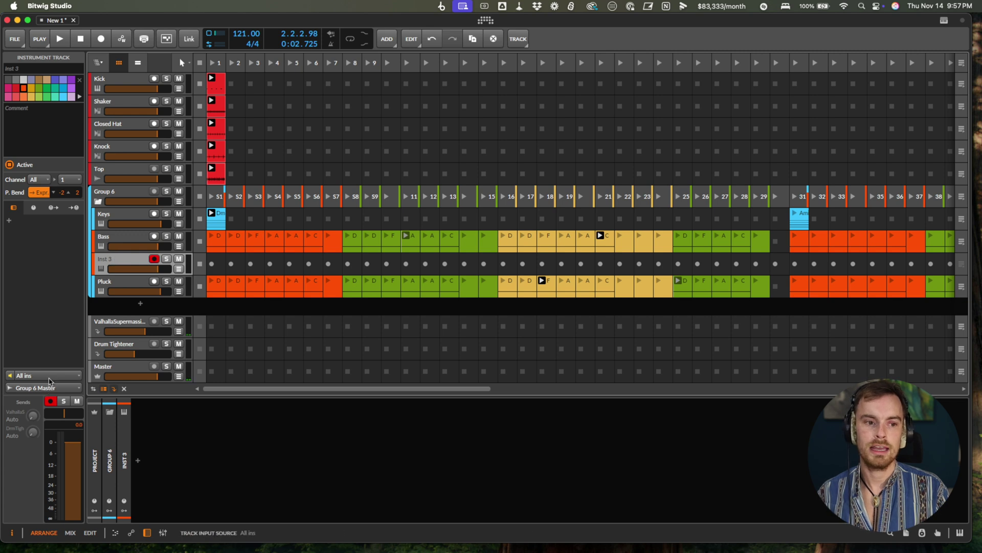
key("Up")
left_click(153, 425)
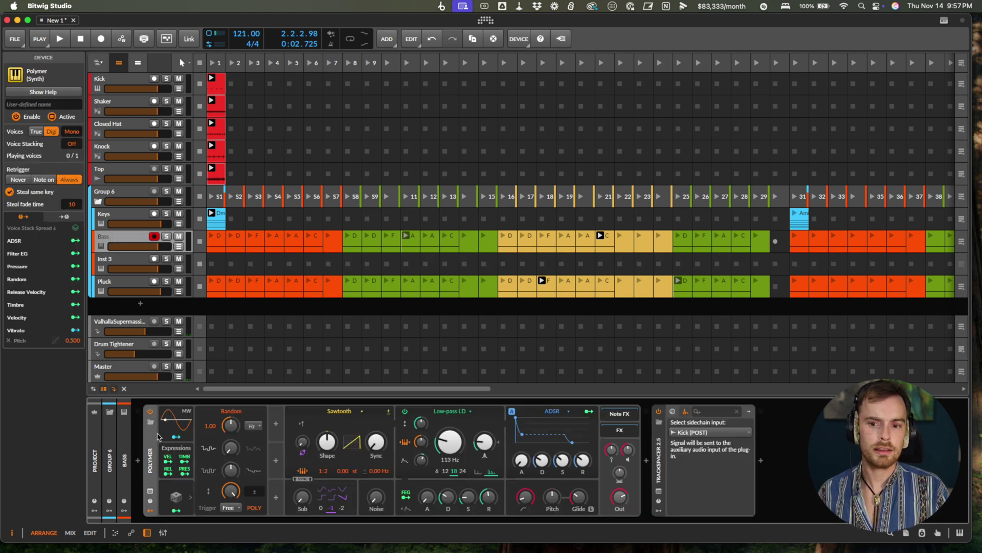
left_click_drag(152, 452, 123, 264)
Name the new instrument track Bass and rename the original clip track Bass MIDI
double_click(122, 265)
type("Bass")
left_click(115, 244)
type("MIDI")
Open the input source choices for the new Bass track
left_click(115, 263)
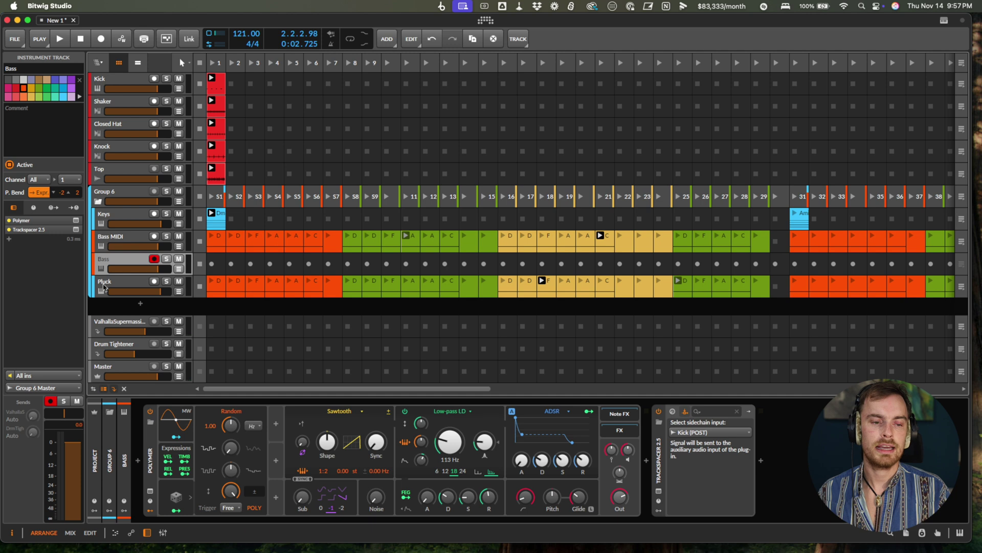
left_click(38, 376)
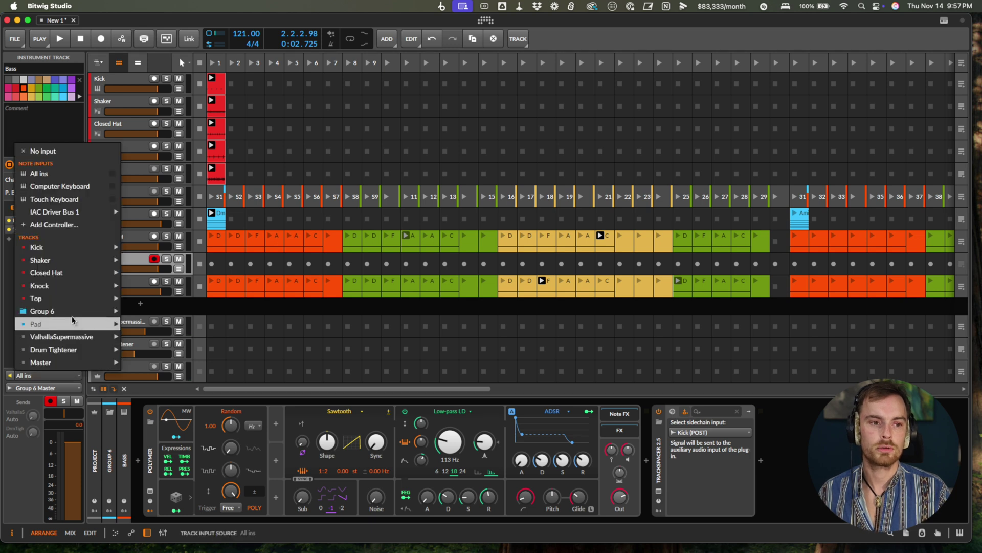
Set the Bass track's note input to the Bass MIDI track in Group 6
mouse_move(71, 312)
mouse_move(169, 324)
left_click(247, 324)
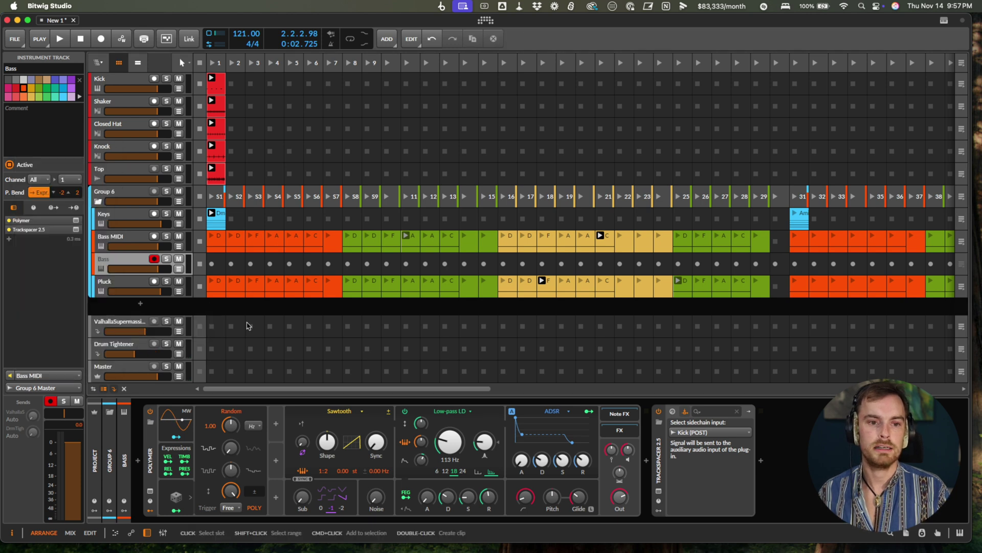
Add an instrument track below Pluck and move Pluck's Polymer and Trackspacer devices onto it
left_click(124, 282)
key("super+t")
left_click(108, 281)
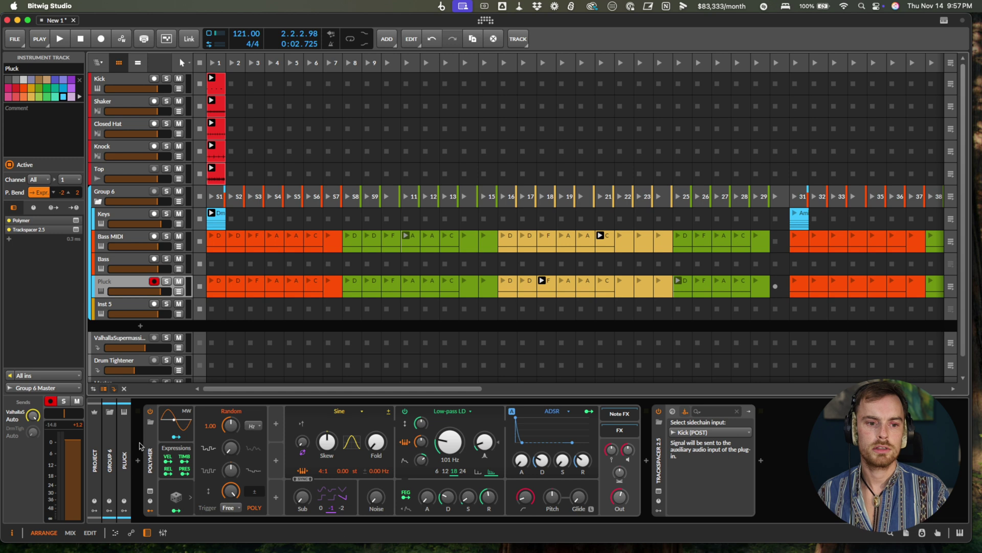
left_click(115, 308)
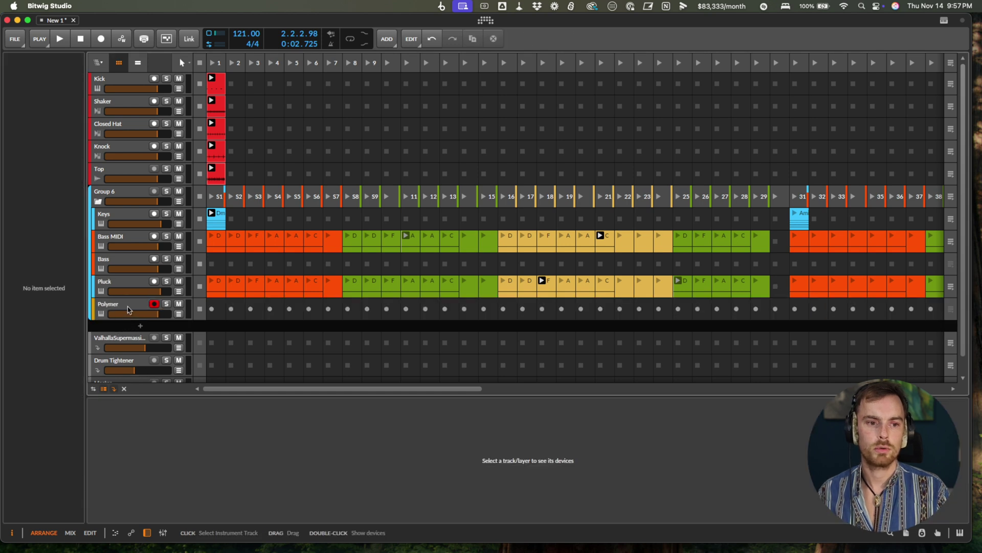
Rename the new device track Pluck and the track holding the pluck clips Pluck MIDI
double_click(128, 305)
type("Pluck")
double_click(107, 282)
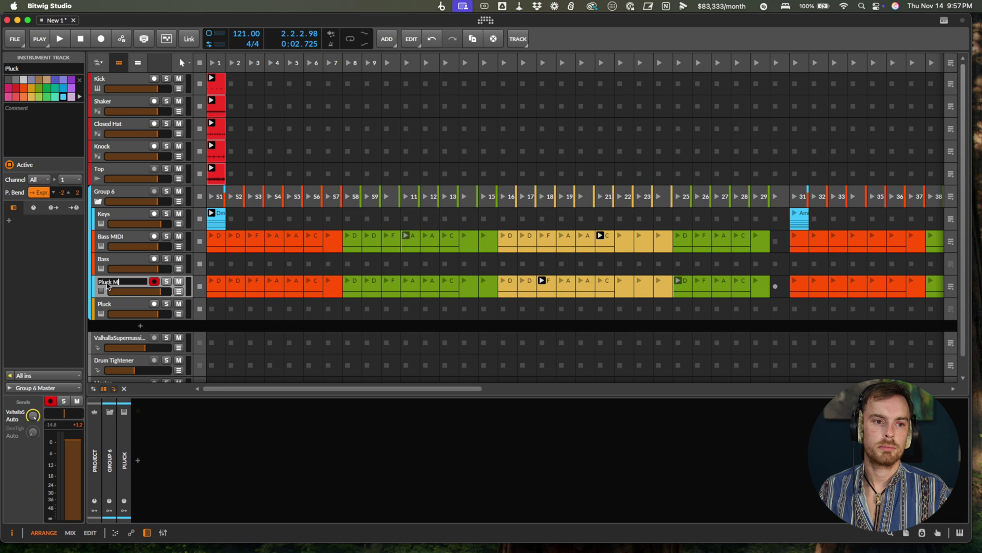
type("MIDI")
key("Return")
Set the new Pluck track's note input to the Pluck MIDI track in Group 6
left_click(110, 308)
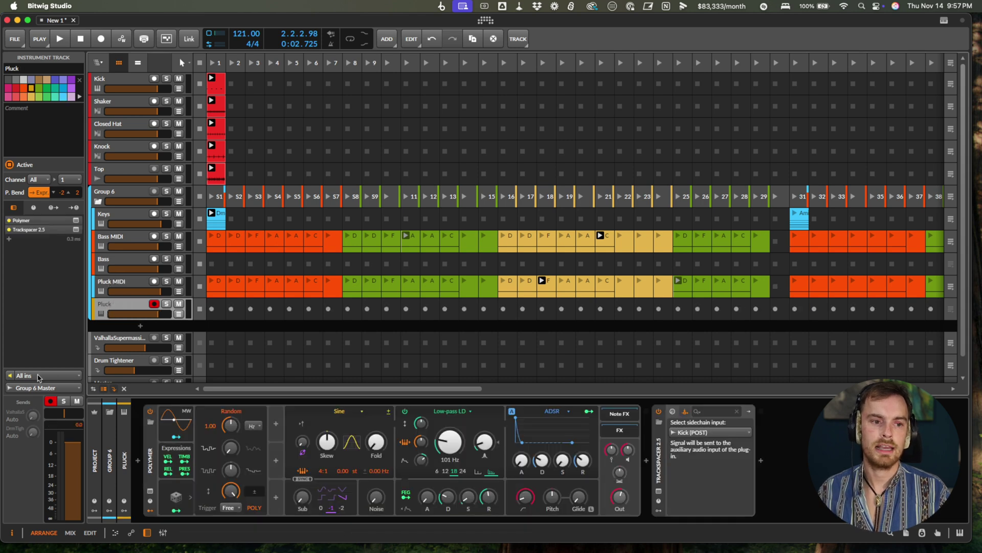
left_click(40, 375)
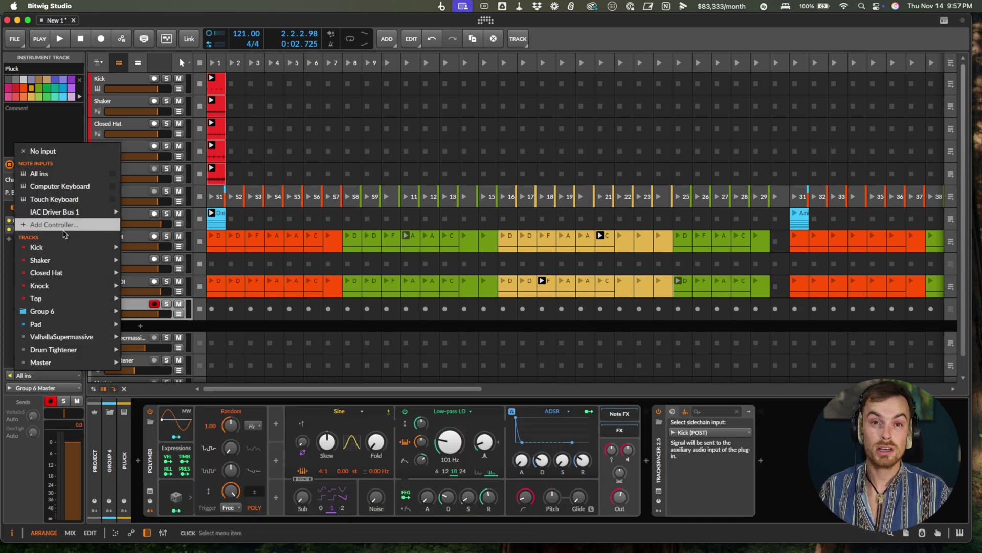
mouse_move(76, 311)
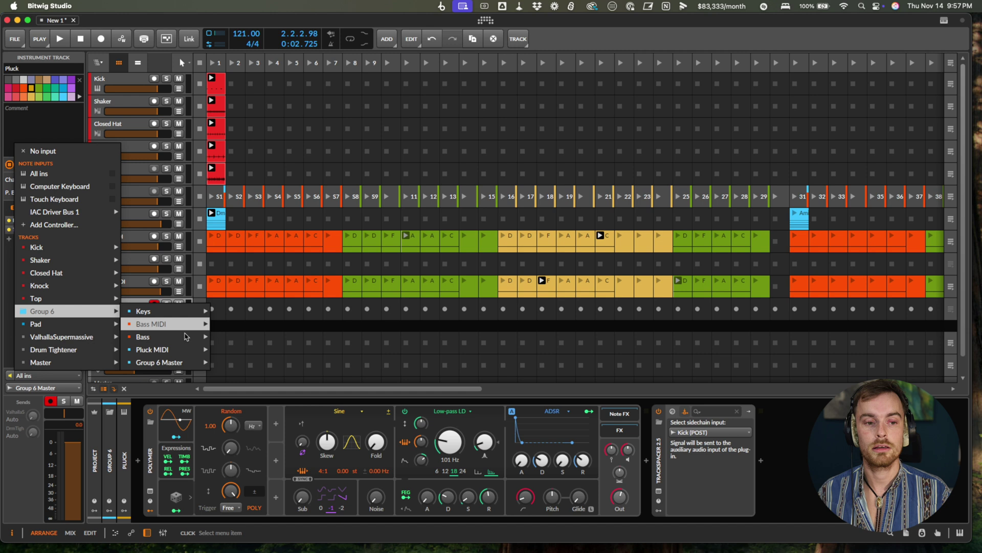
mouse_move(179, 356)
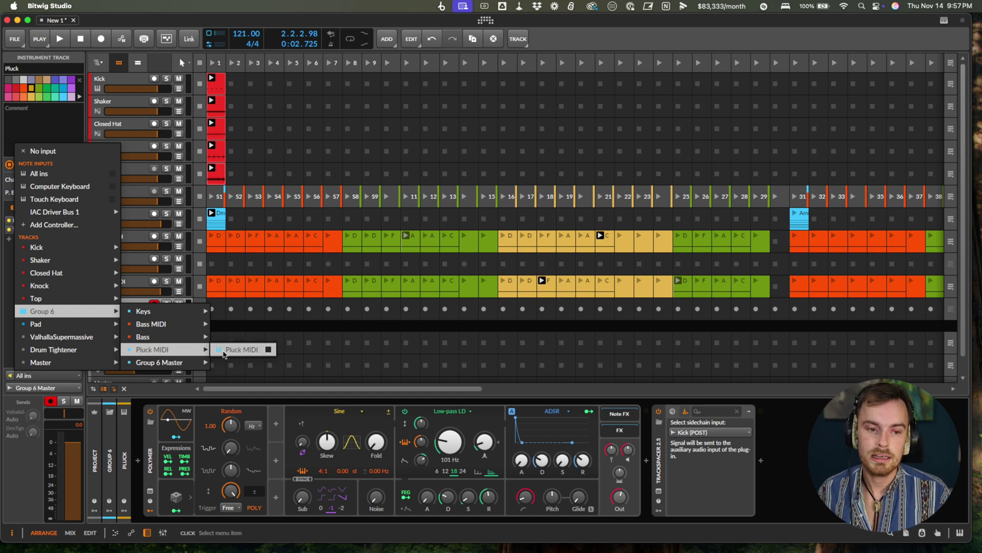
left_click(225, 354)
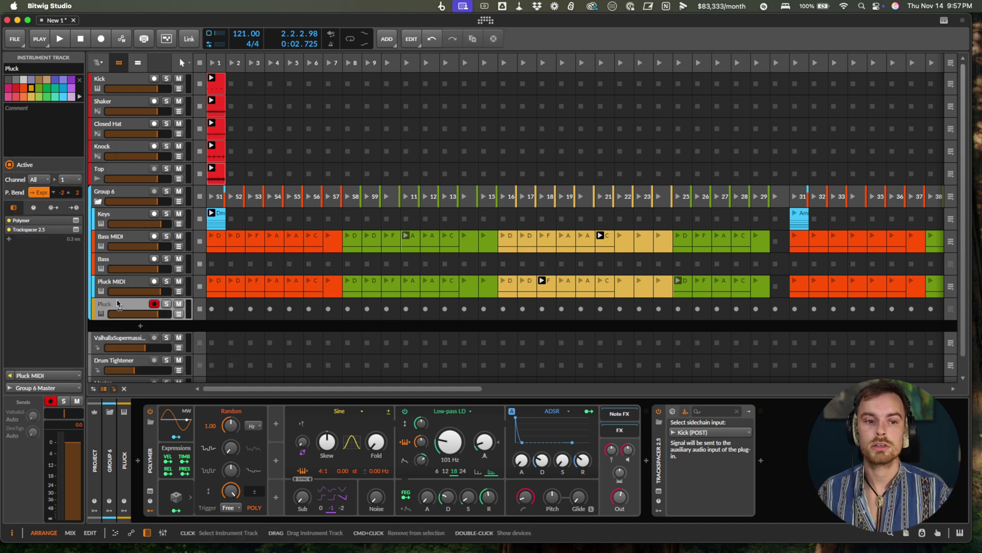
Color the Pluck track light blue like Pluck MIDI and arm the Bass track for recording as well
right_click(130, 309)
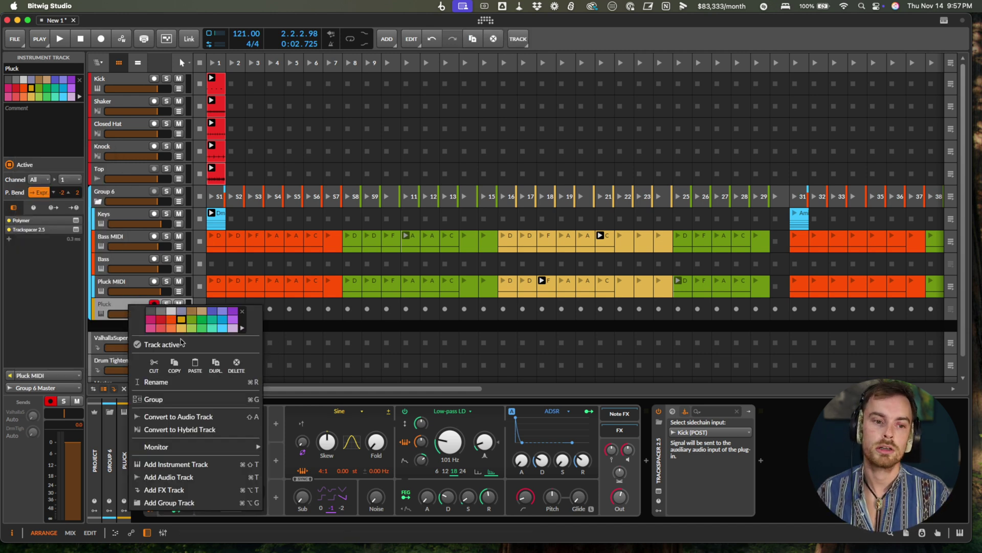
left_click(119, 261)
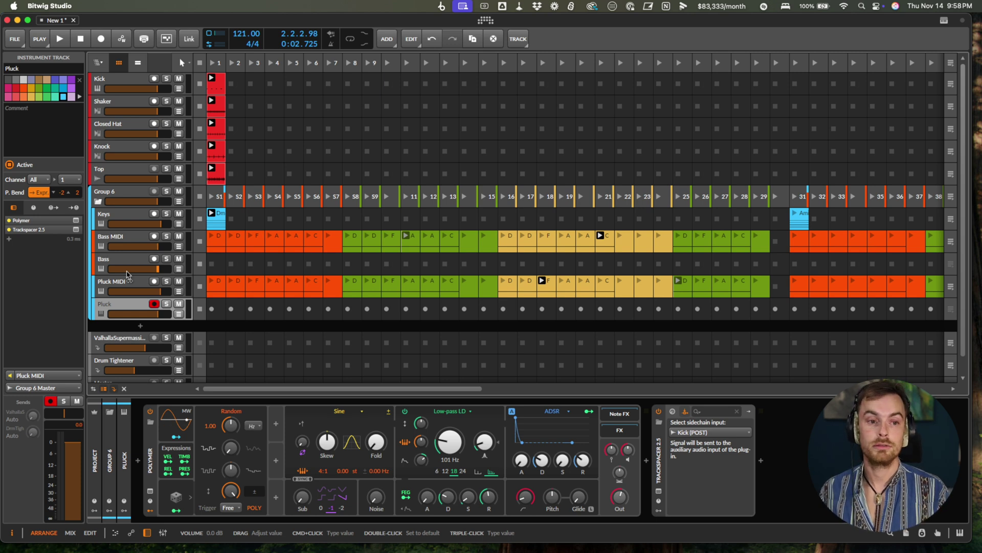
left_click(155, 259)
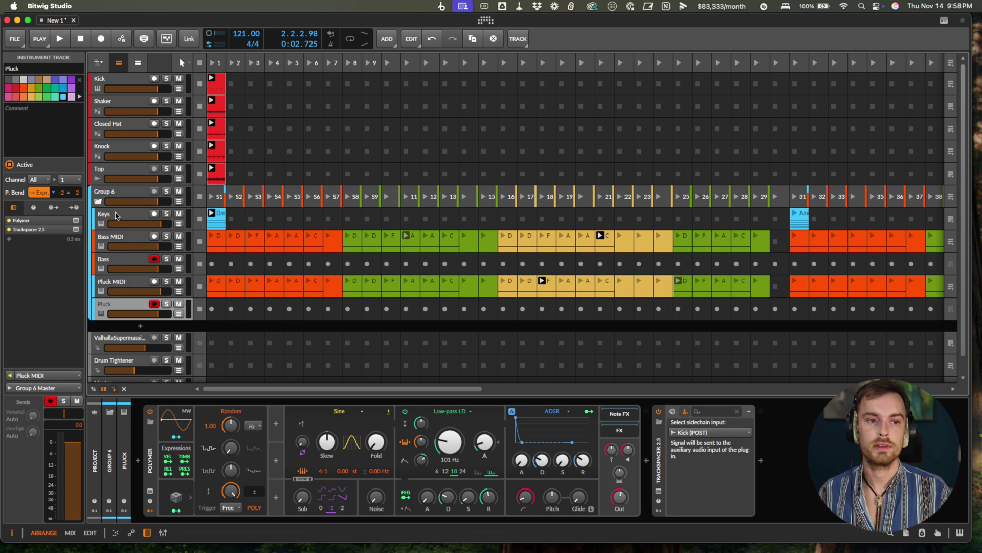
Show the hidden deactivated Pad track and activate it
key("super+z")
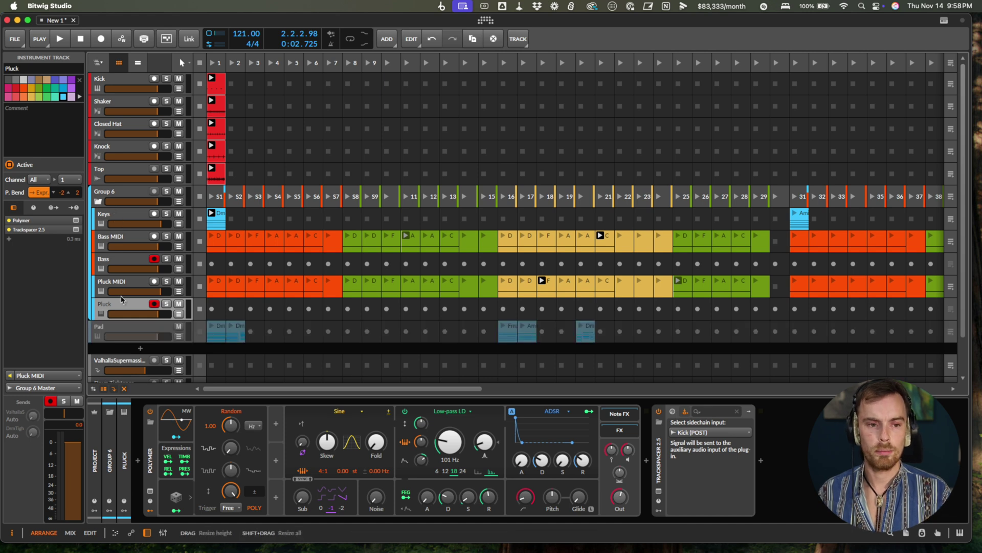
scroll(119, 286, "down", 2)
left_click(119, 297)
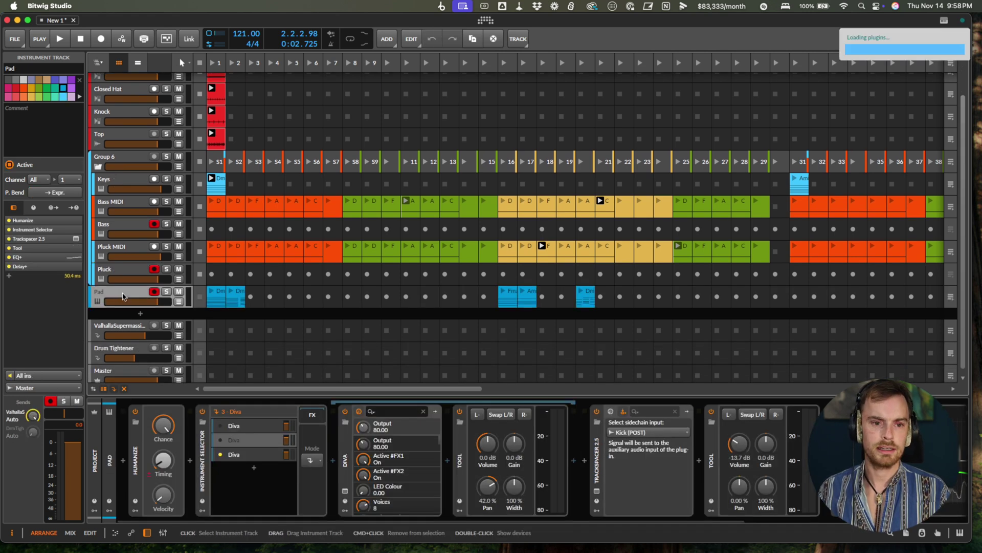
Delete all existing launcher clips on the Pad track
left_click(586, 302)
left_click(586, 301, "shift")
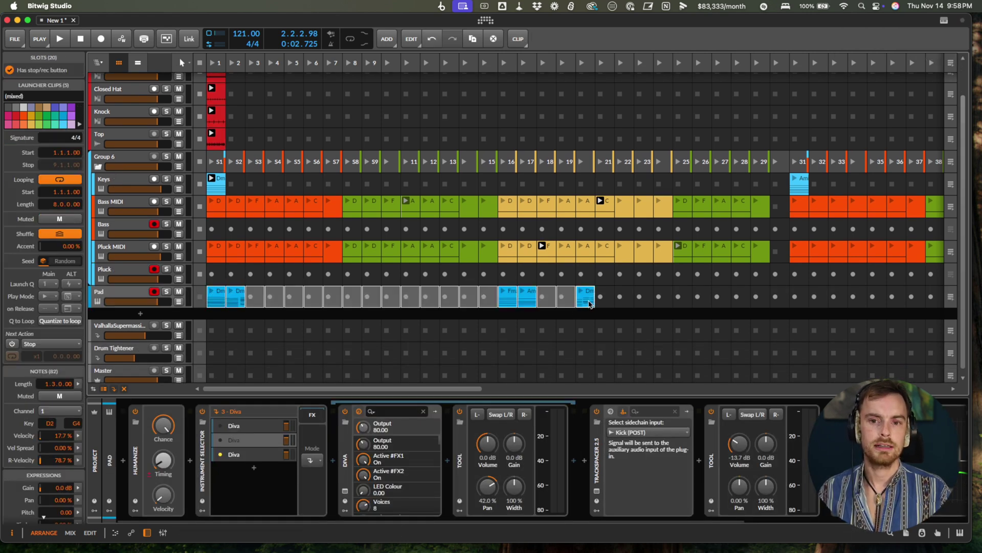
key("Delete")
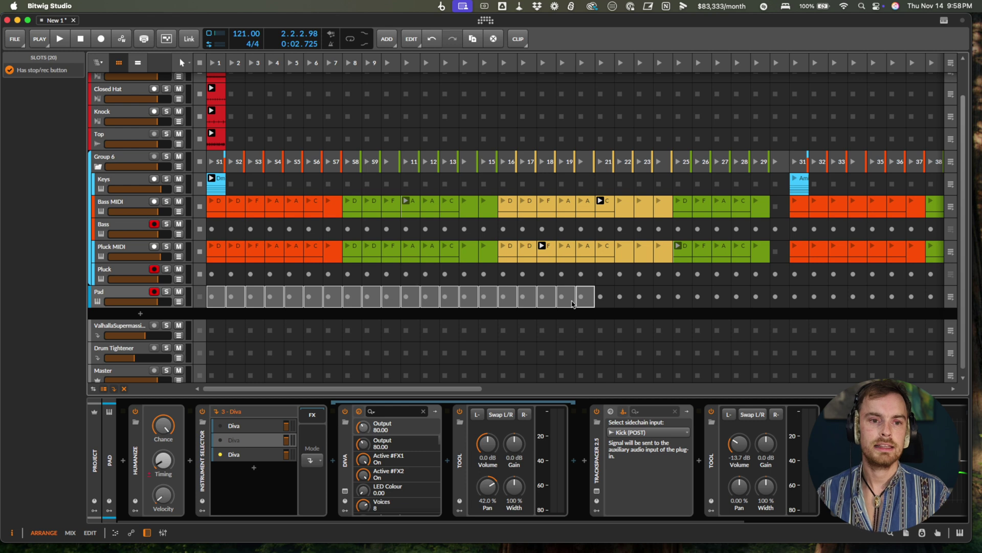
Move the Pad track into Group 6 below Pluck and add a new instrument track beneath it
left_click(113, 295)
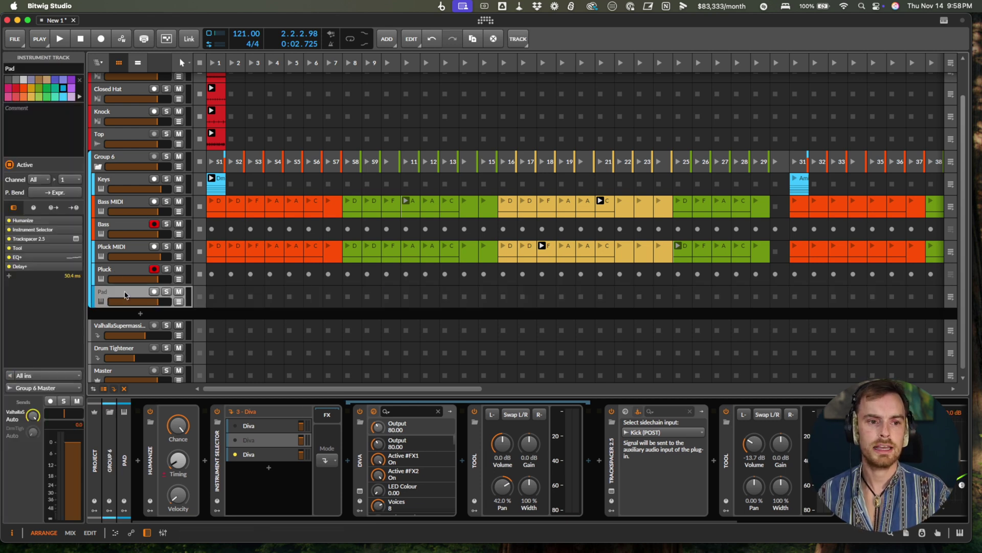
left_click(113, 296)
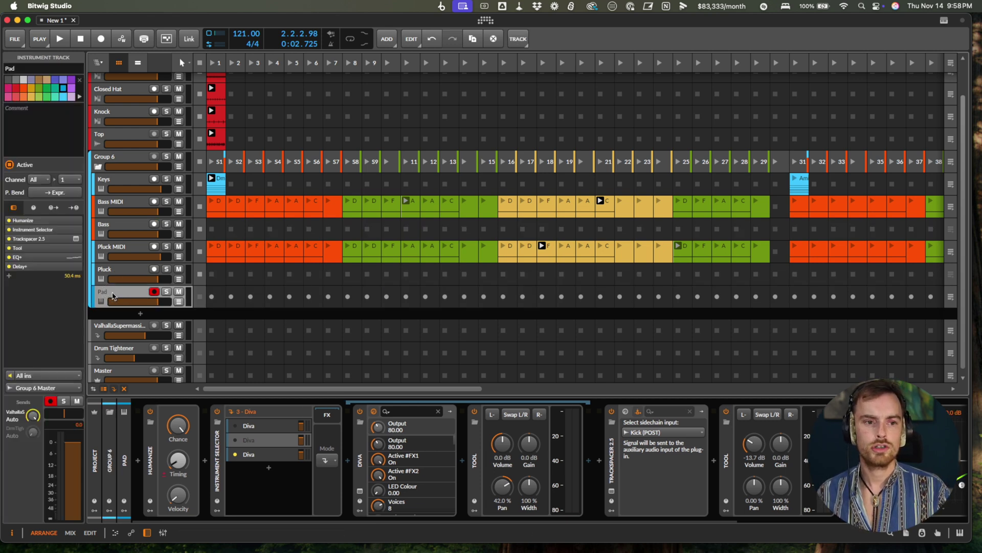
key("super+t")
key("super+z")
key("super+t")
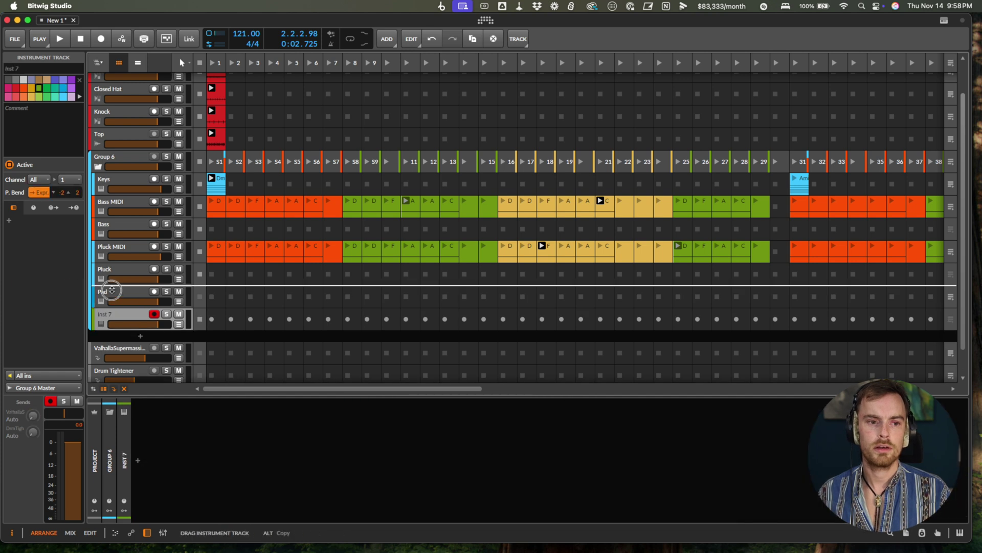
Place the new instrument track above Pad and rename it Pad MIDI
double_click(113, 295)
type("H")
type("ad MIDI")
key("Return")
type("D")
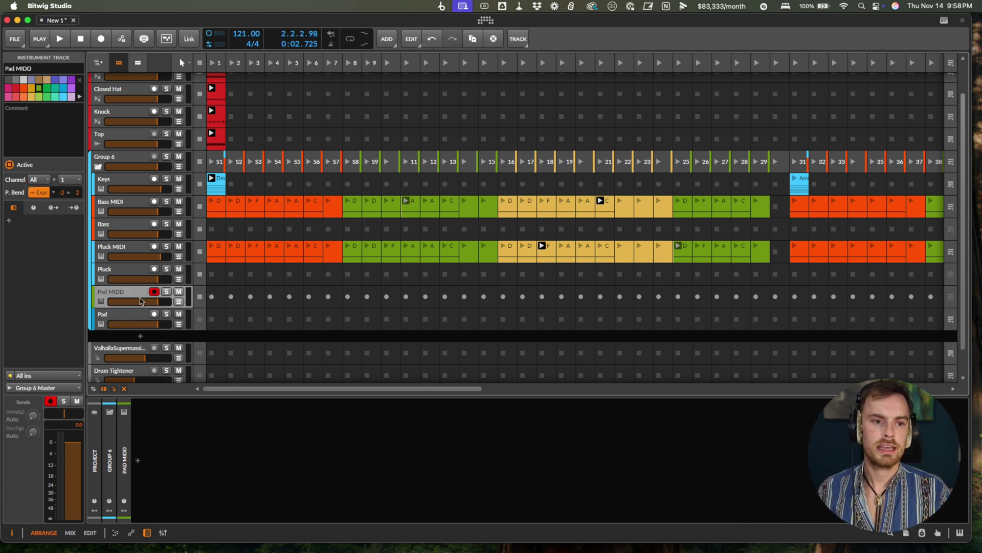
key("BackSpace")
type("I")
key("Return")
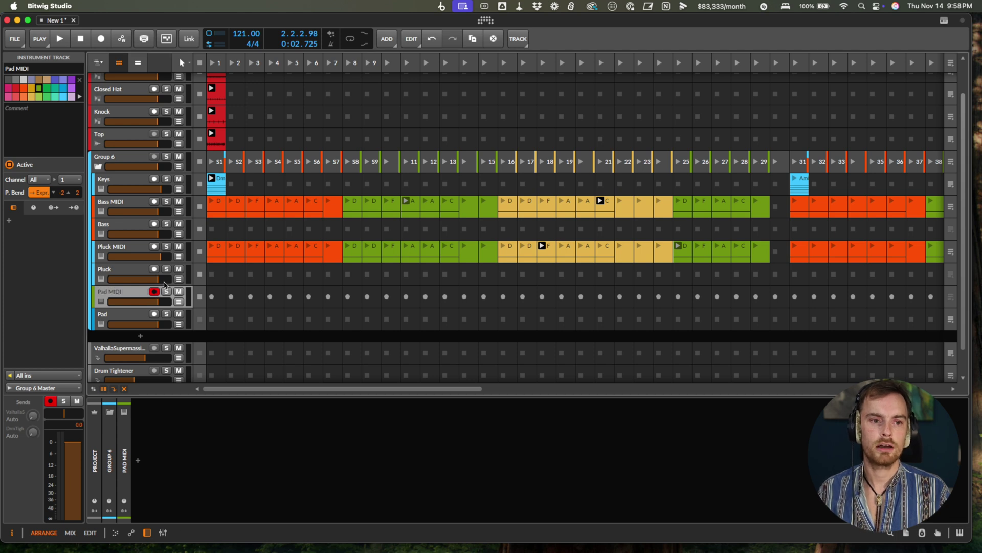
Copy the Keys track's chord clips, including Dmin9 and Amin9, into the same scenes on Pad MIDI
left_click_drag(221, 195, 216, 296)
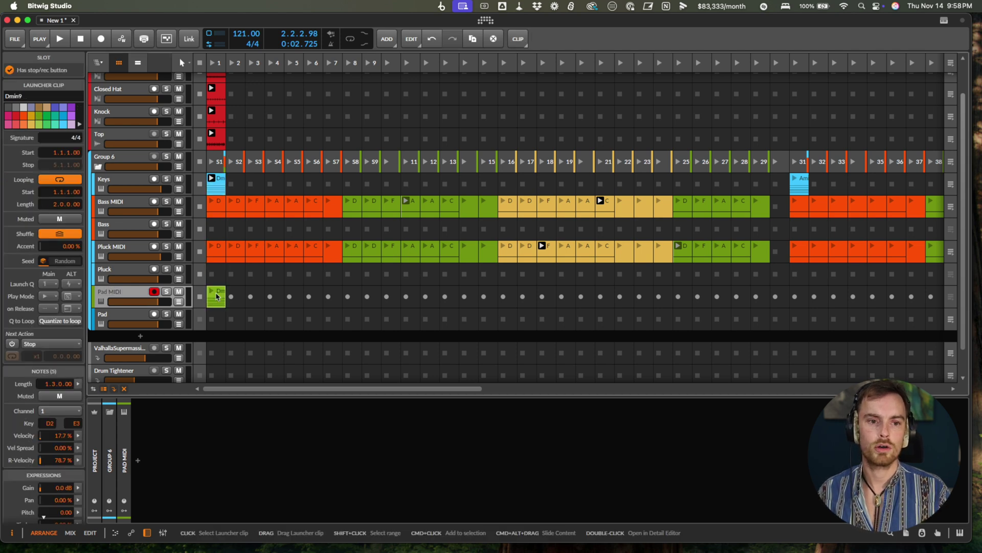
left_click_drag(800, 186, 796, 300)
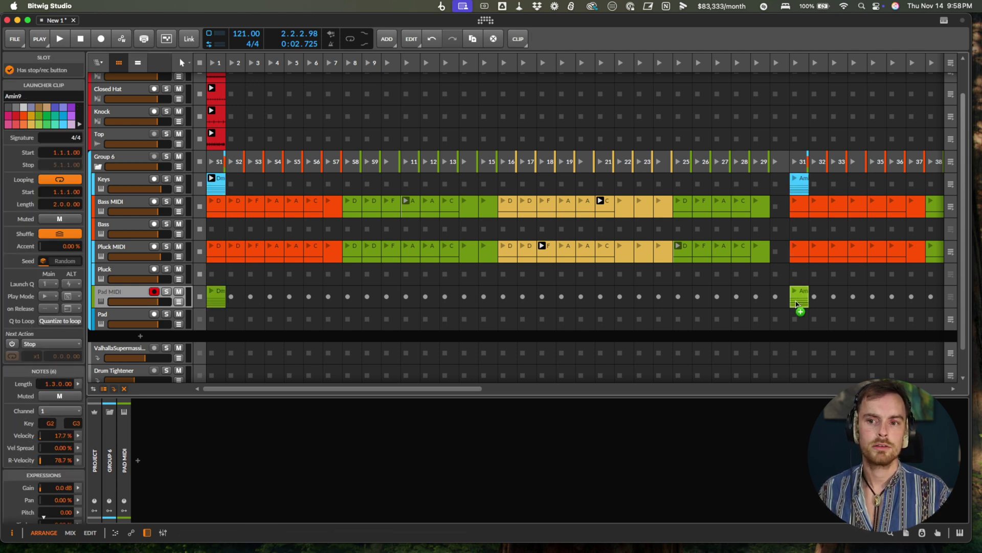
scroll(796, 303, "right", 10)
left_click_drag(874, 189, 874, 299)
scroll(332, 300, "left", 10)
double_click(216, 303)
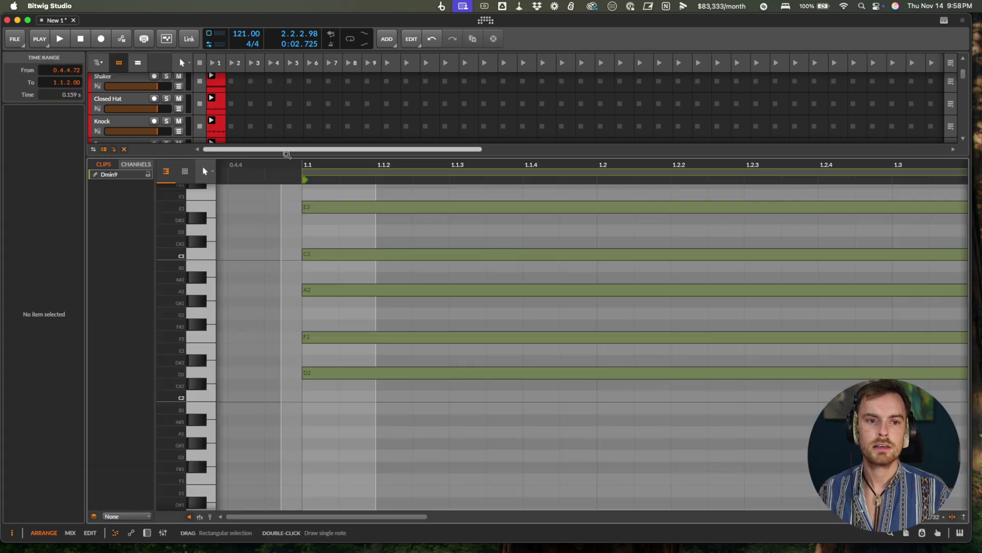
left_click_drag(282, 155, 280, 517)
left_click(173, 331)
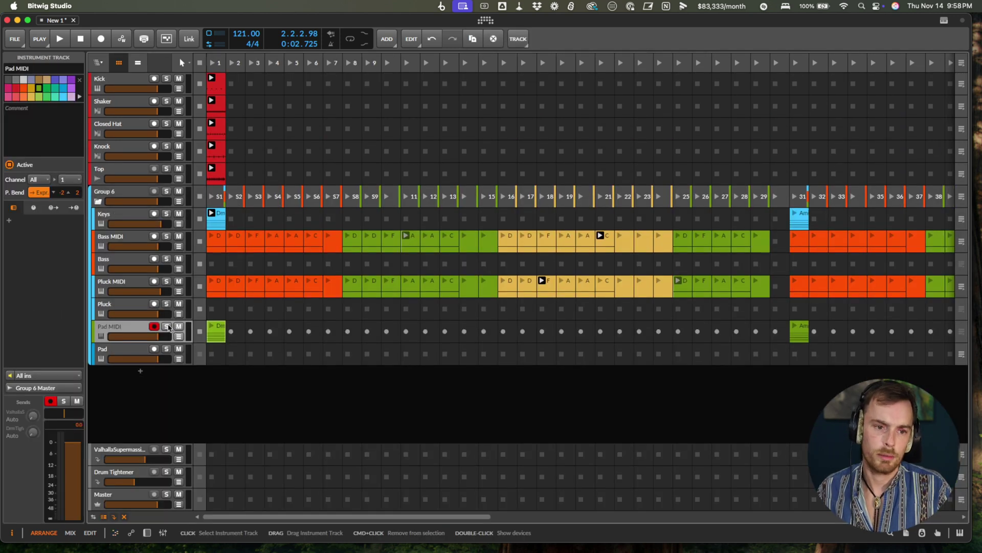
Solo both the Pad MIDI and Pad tracks
left_click(166, 326)
left_click(128, 353)
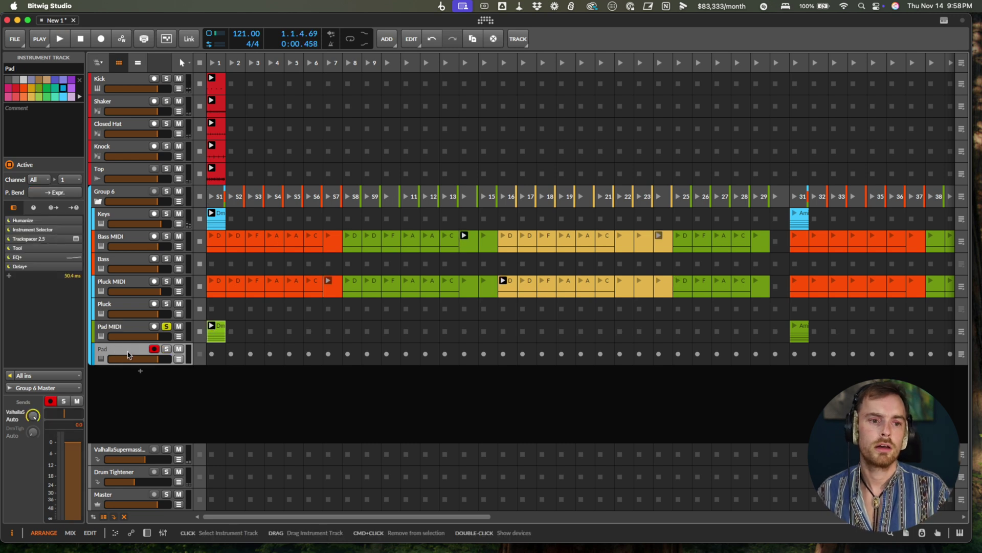
left_click(164, 346)
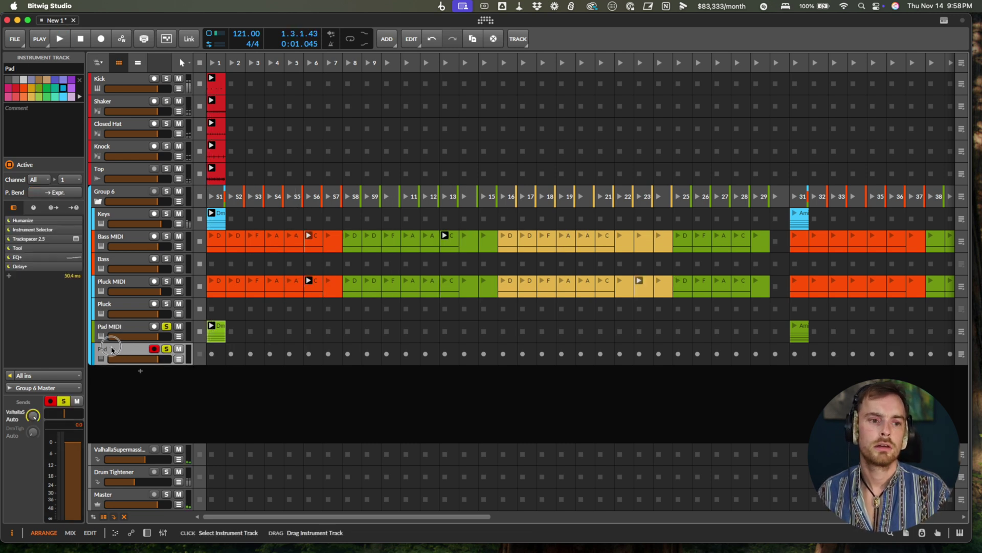
Set the Pad track's note input to the Pad MIDI track
left_click(32, 375)
mouse_move(77, 324)
mouse_move(175, 388)
left_click(248, 387)
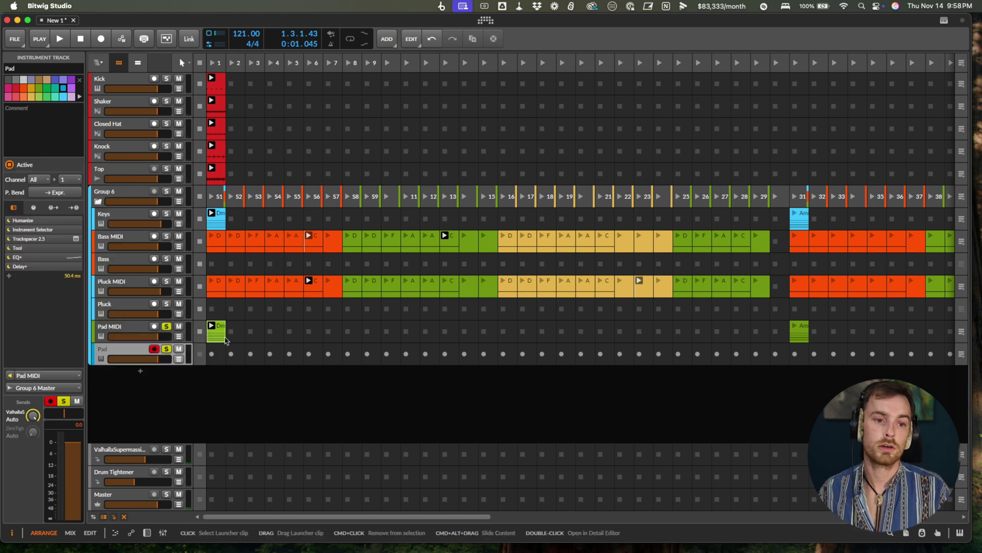
Play the soloed Dmin9 pad clip and show the Pad track's devices with the Instrument Selector selected
key("space")
double_click(224, 341)
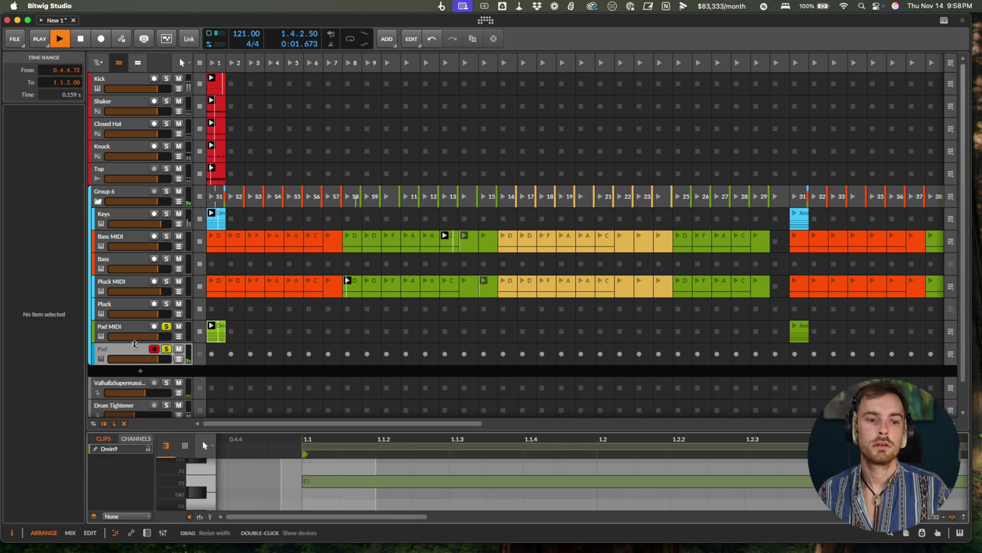
left_click(122, 352)
key("d")
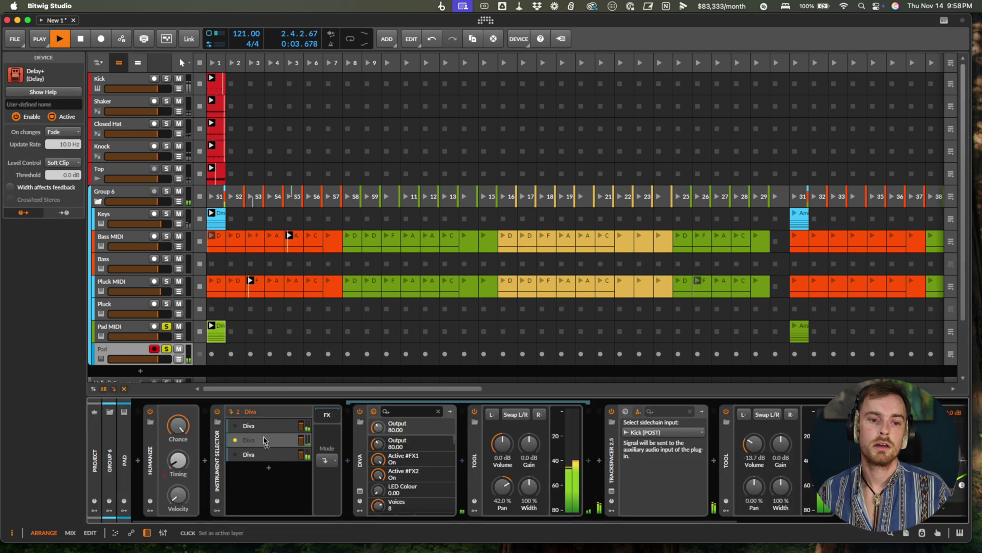
left_click(238, 465)
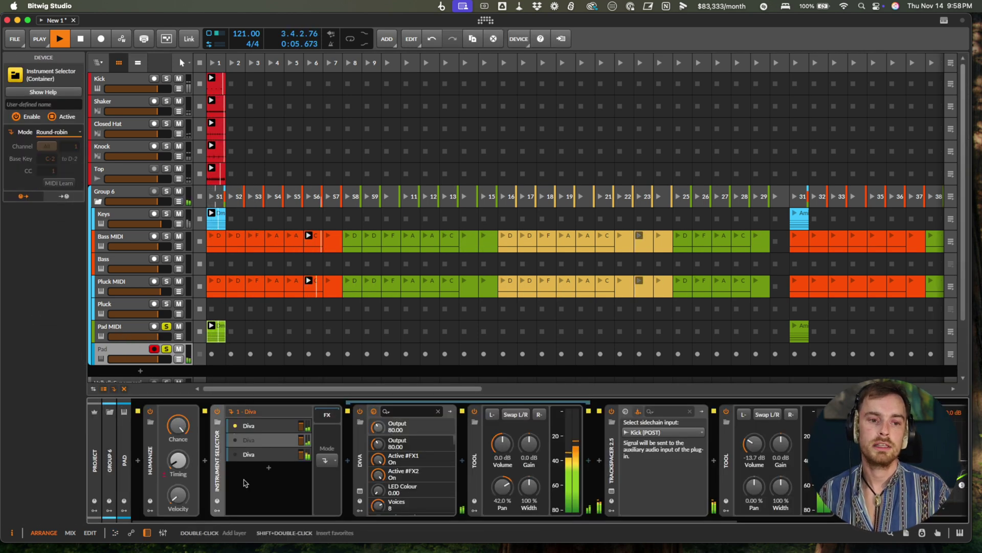
Launch the Amin9 clip on Pad MIDI to audition it, ending with playback stopped
key("space")
left_click(795, 326)
key("space")
Open Pad MIDI's Dmin9 clip in an enlarged note editor and duplicate all its notes one octave higher
double_click(216, 331)
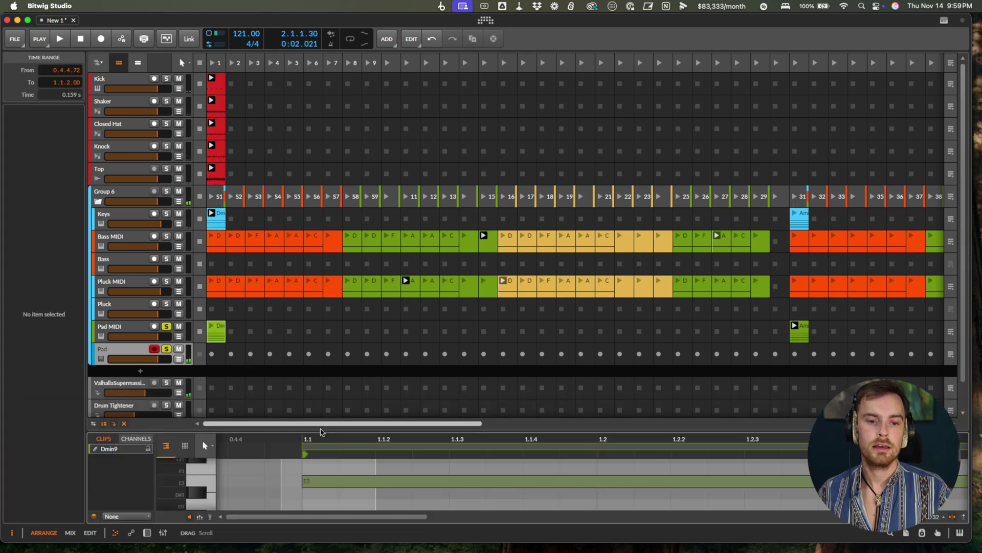
left_click_drag(307, 431, 304, 56)
scroll(351, 329, "up", 2)
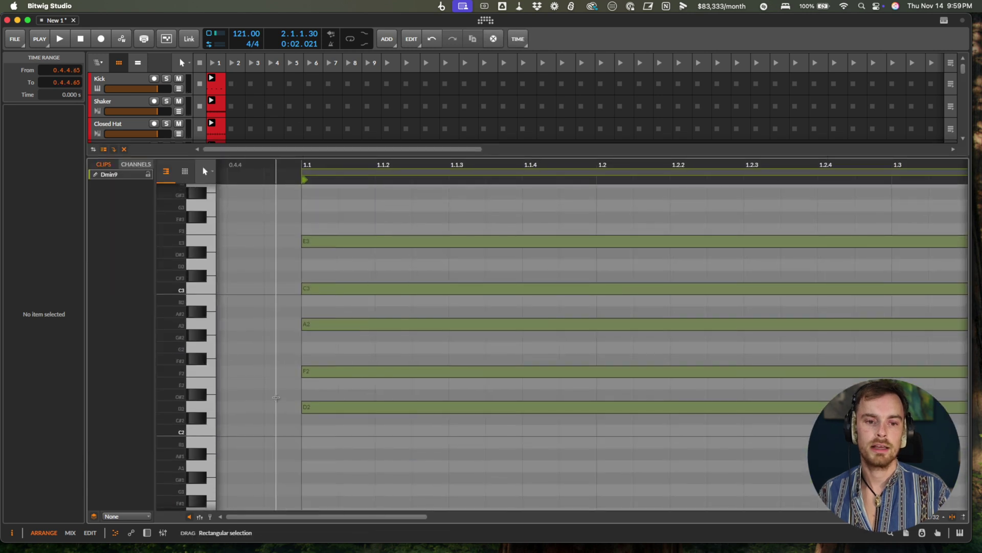
key("super+a")
left_click_drag(318, 412, 327, 277)
scroll(329, 279, "up", 6)
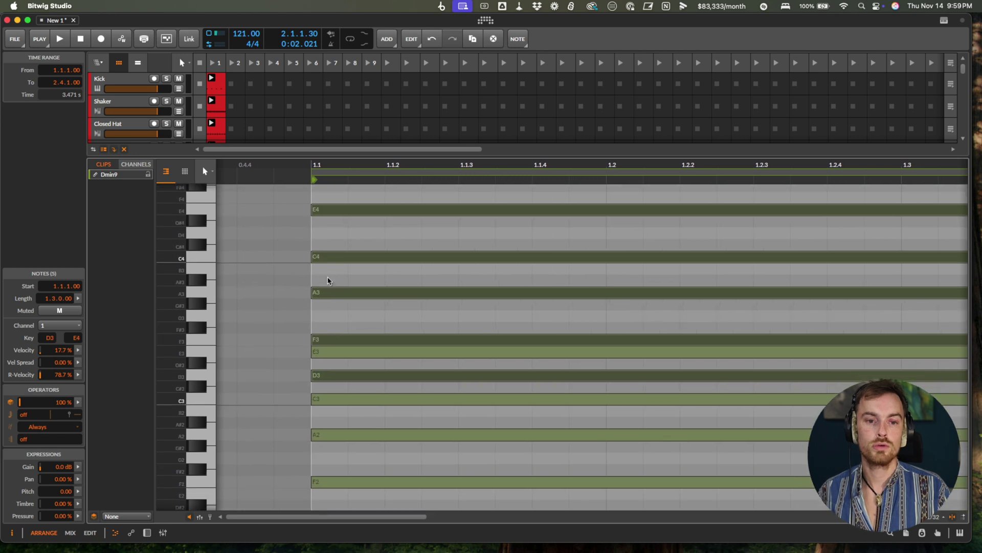
scroll(327, 281, "down", 2)
scroll(328, 281, "right", 1)
left_click(326, 281)
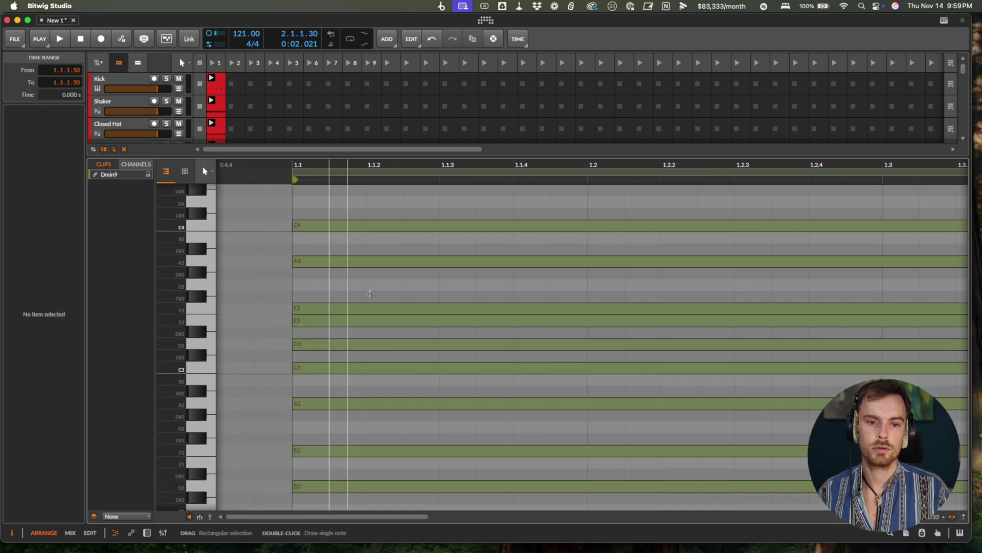
Set the chance of all notes in Pad MIDI's Dmin9 clip to 44%
key("super+a")
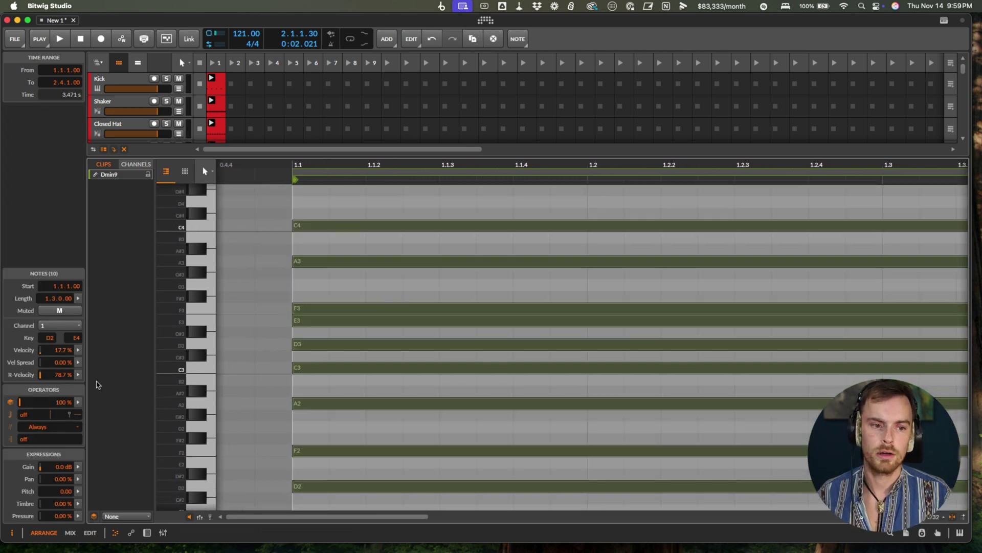
double_click(63, 401)
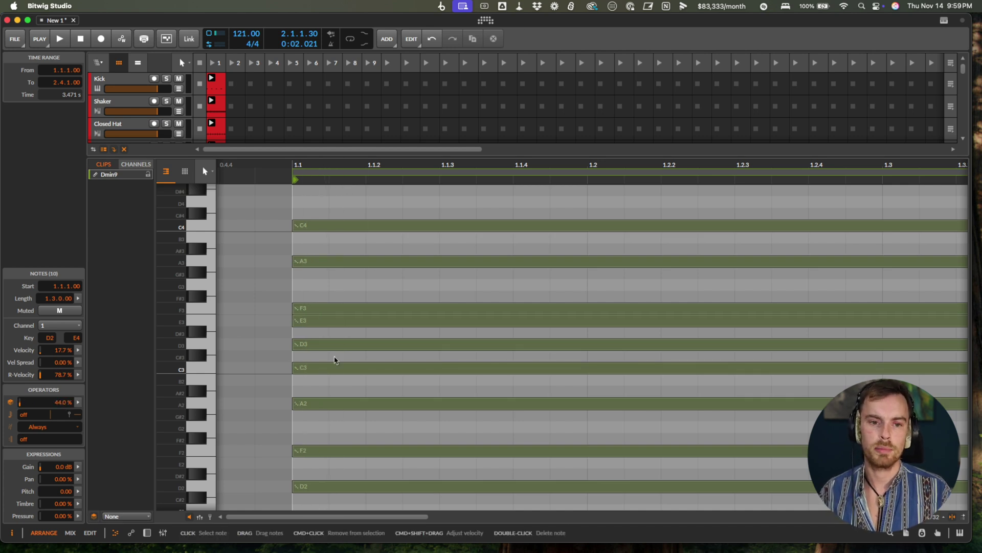
key("d")
Play the Dmin9 pad clip to audition the chance setting, checking its notes and the Pad devices, ending with playback stopped
left_click(210, 329)
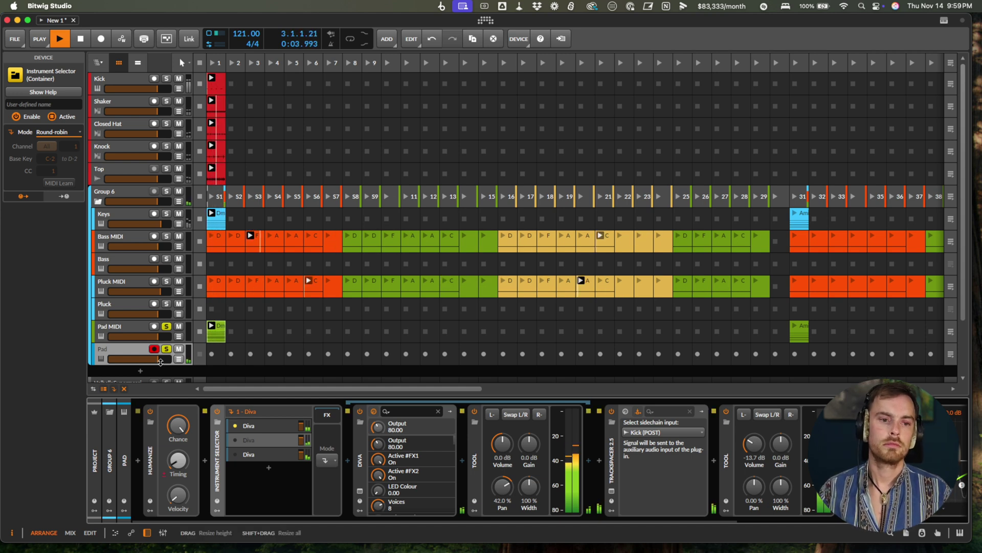
double_click(217, 339)
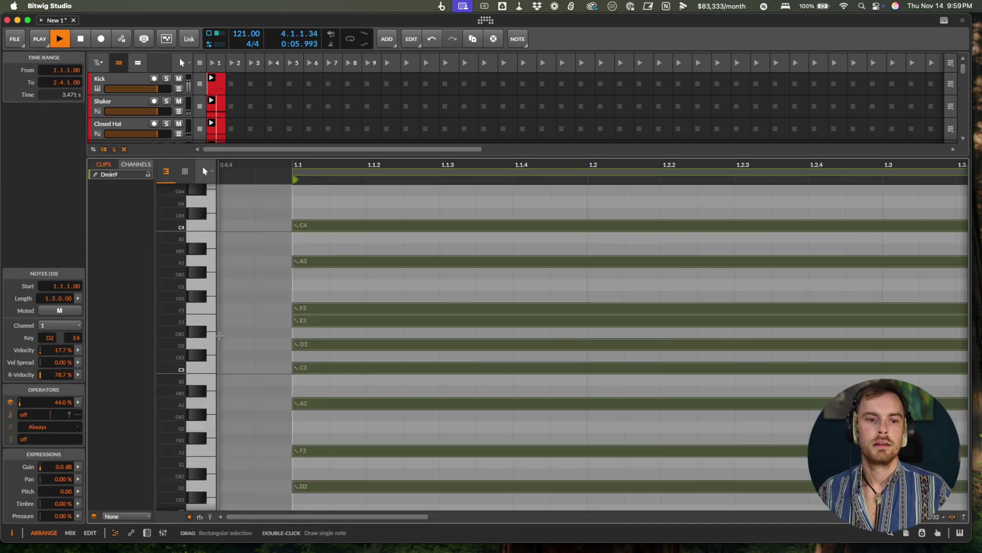
left_click(270, 379)
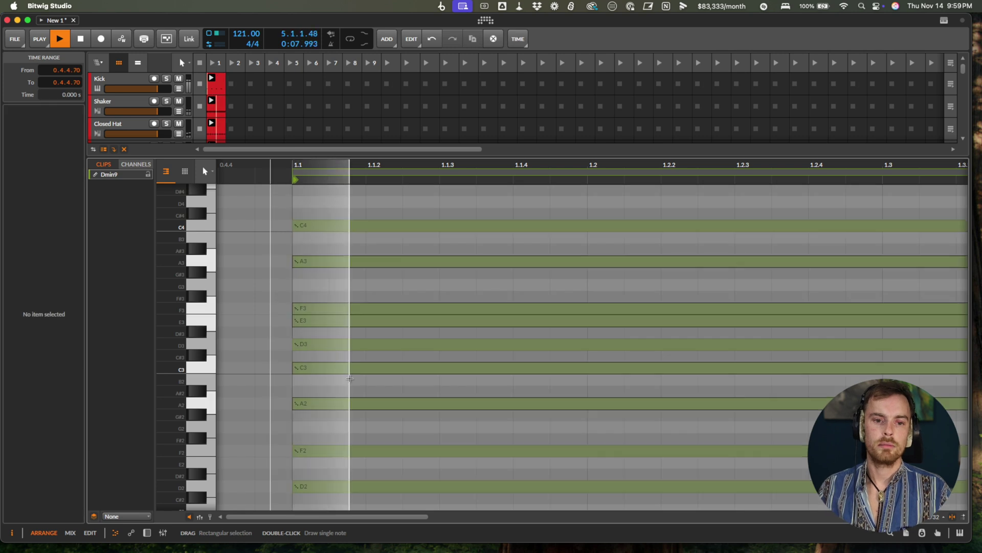
key("d")
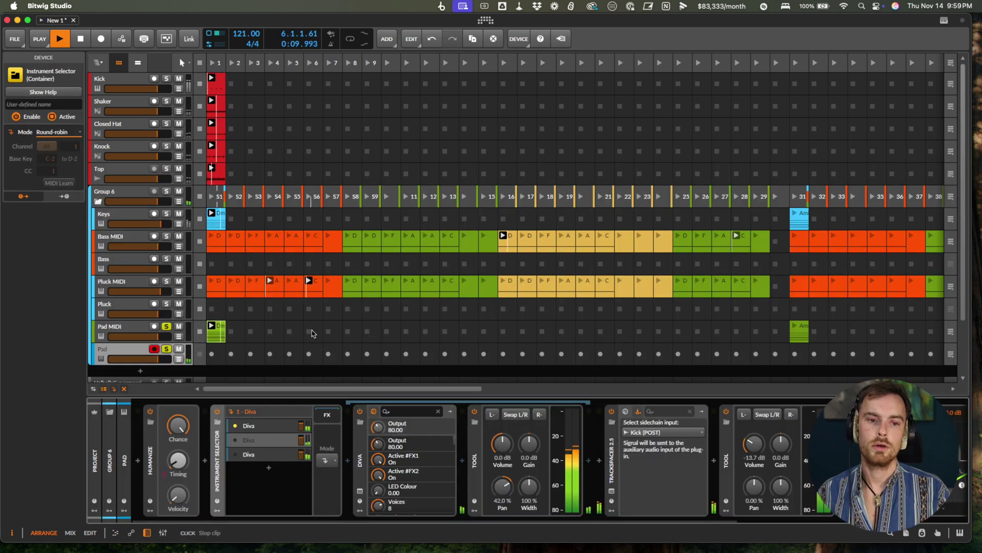
scroll(313, 334, "right", 5)
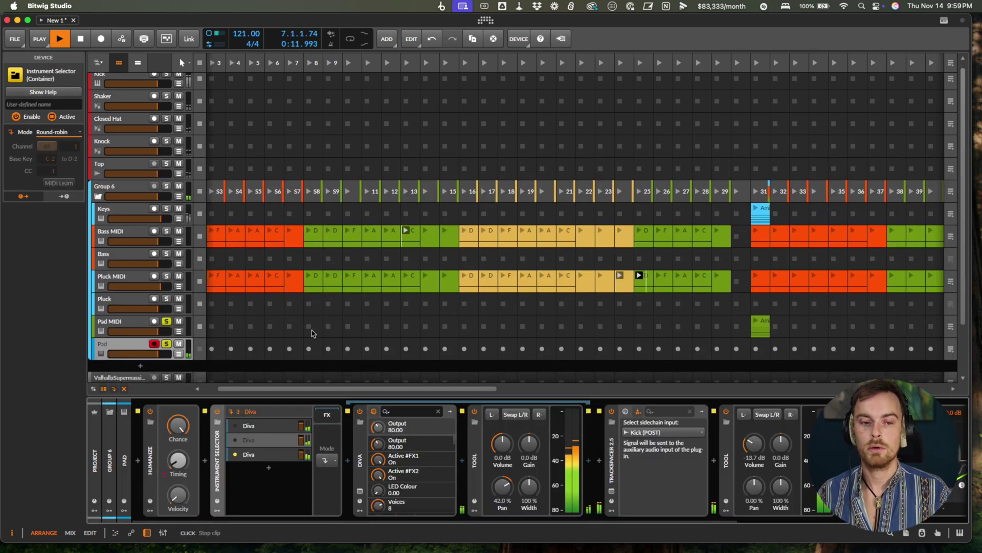
key("space")
Duplicate all notes of Pad MIDI's Amin9 clip one octave higher and lower the chance of all its notes
double_click(647, 333)
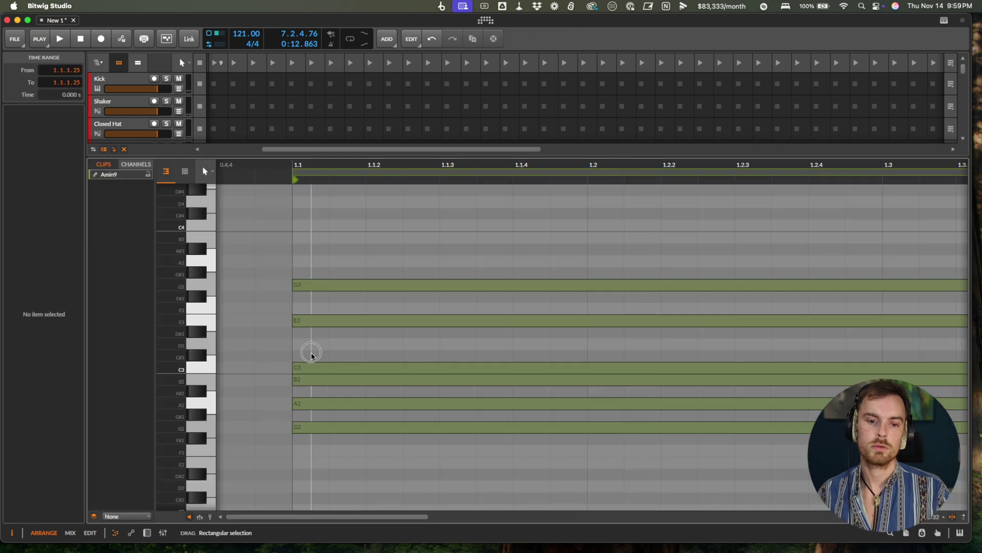
key("super+a")
left_click_drag(312, 373, 323, 292)
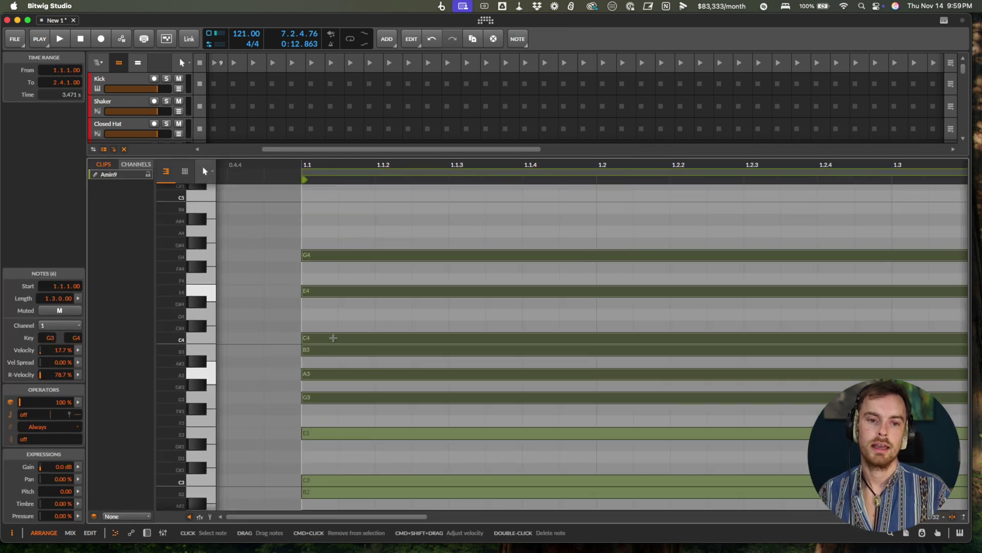
key("super+a")
scroll(339, 333, "up", 5)
double_click(59, 403)
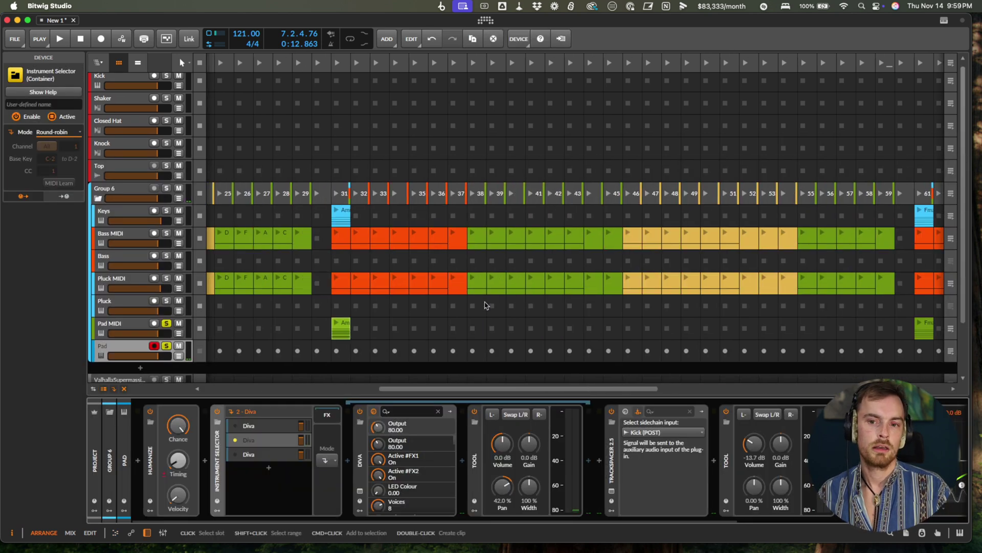
Duplicate all notes of Pad MIDI's Fmaj9 clip one octave higher and lower the chance of all its notes
scroll(486, 305, "right", 10)
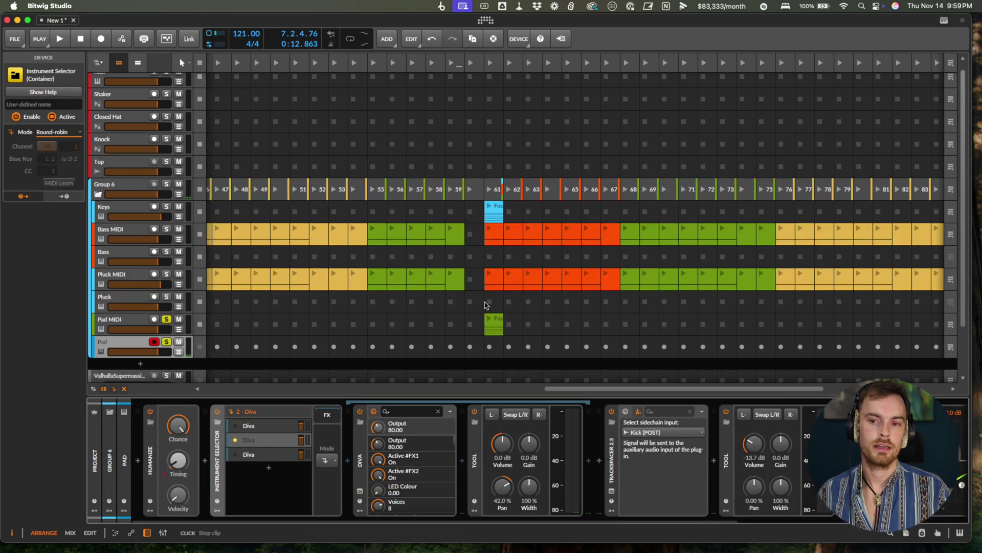
double_click(500, 333)
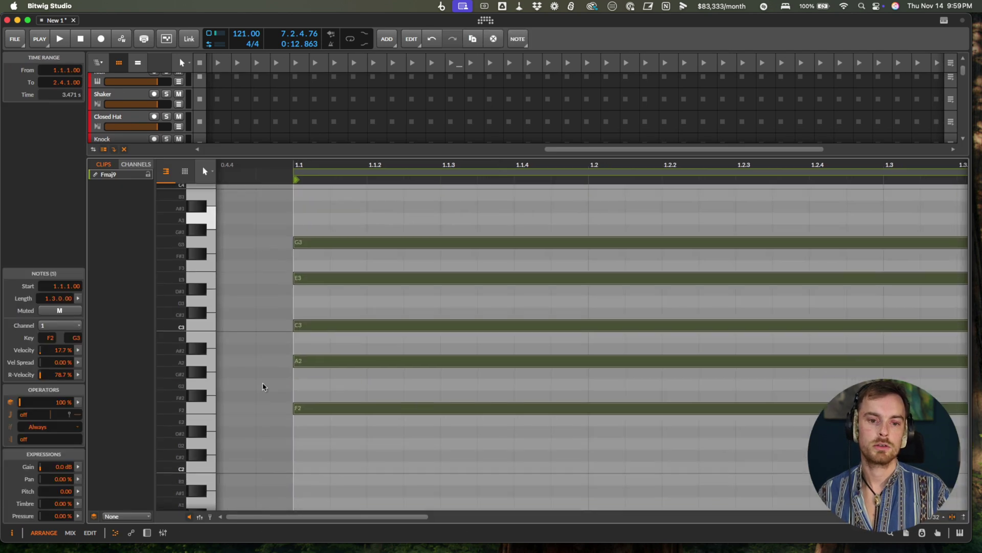
left_click_drag(321, 410, 322, 271)
key("super+a")
double_click(61, 402)
type("4")
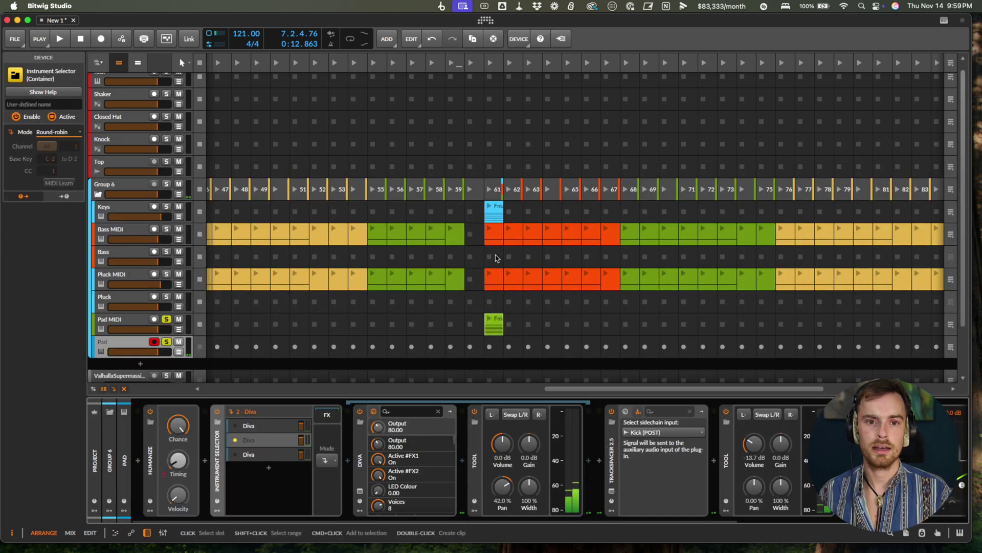
Arm the Bass, Pluck and Pad instrument tracks for recording and select the first Bass slot
scroll(509, 285, "left", 5)
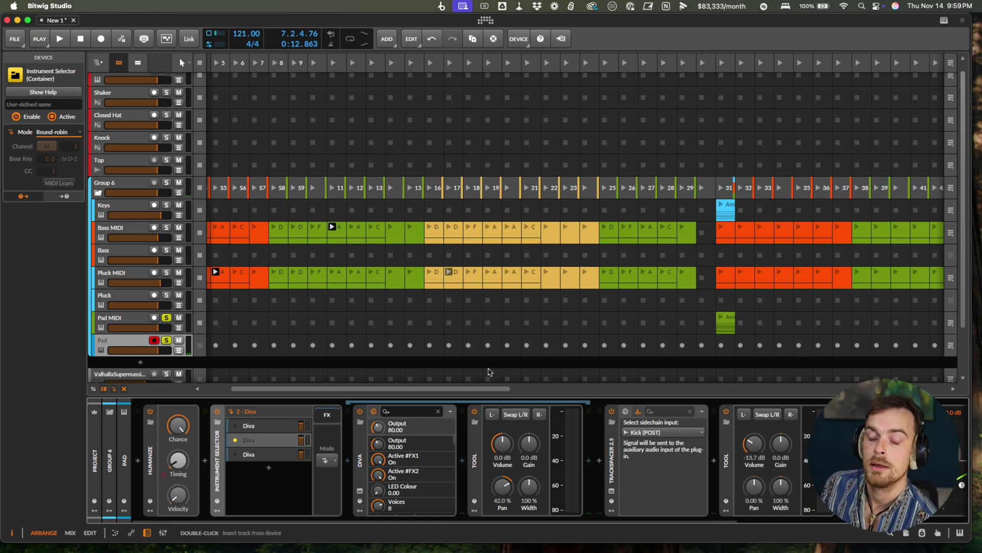
scroll(488, 372, "left", 3)
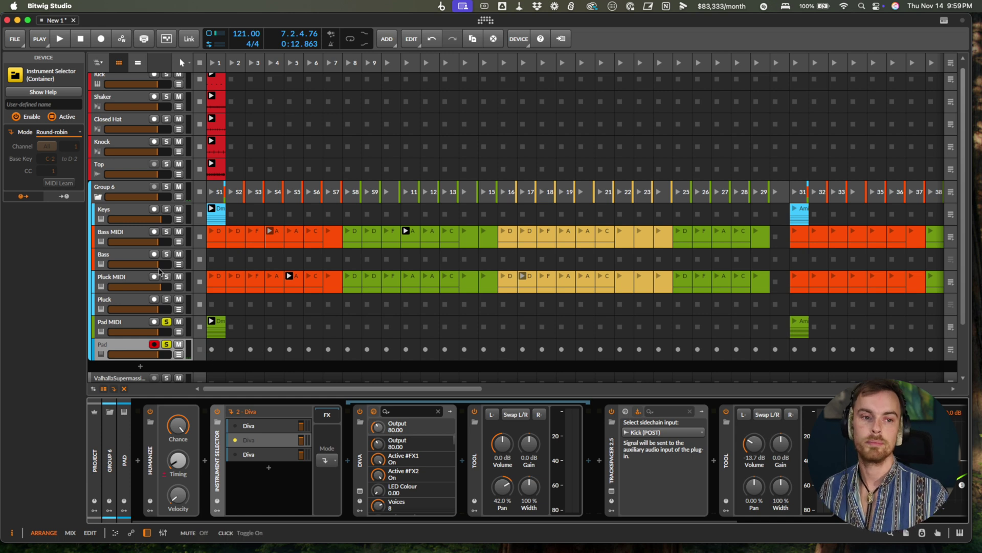
left_click(125, 258)
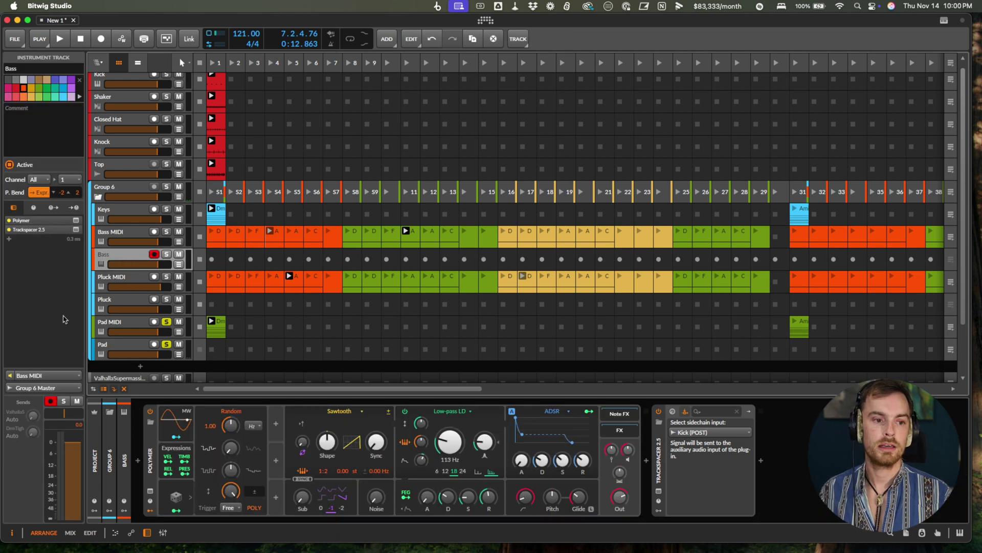
left_click(154, 299)
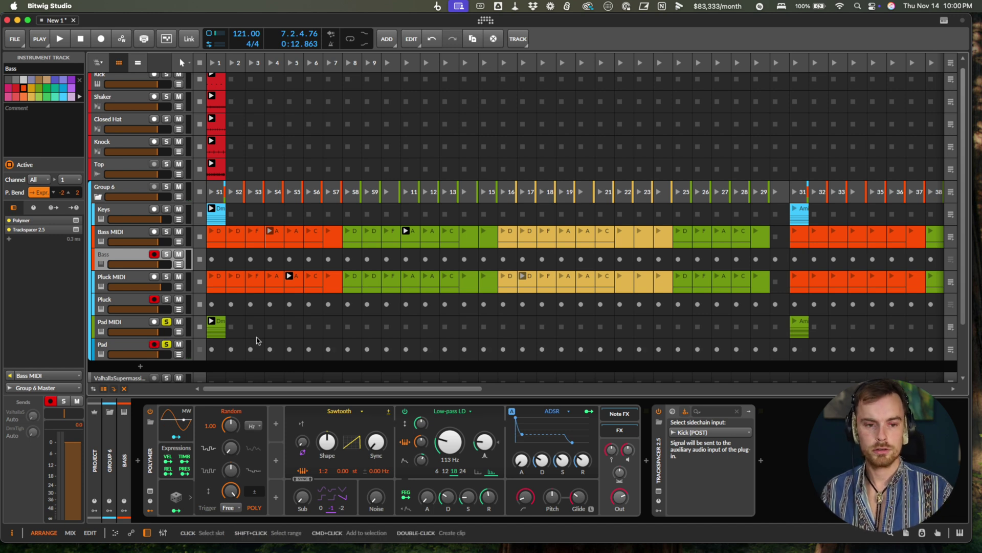
left_click(215, 259)
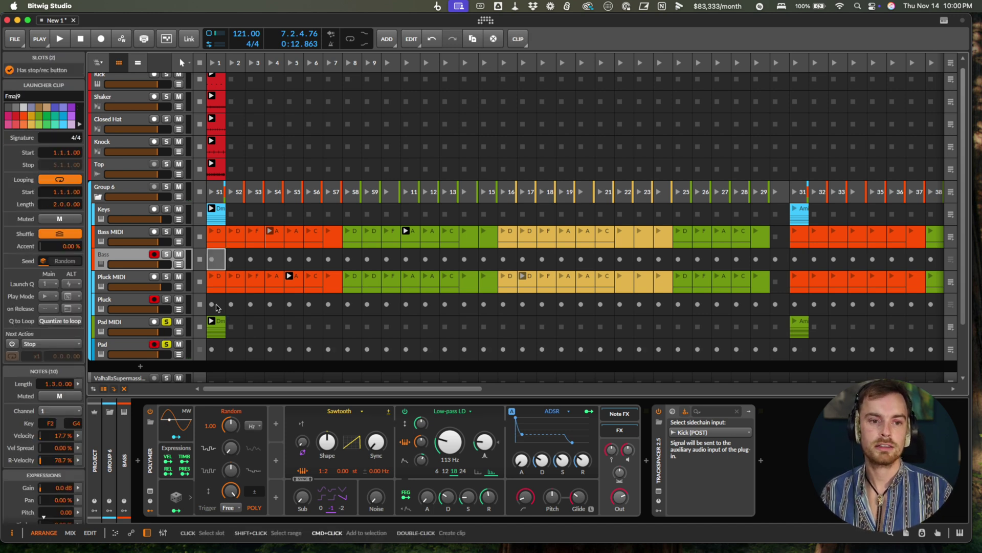
Move the Bass, Pluck and Pad instrument tracks together out of Group 6, directly below the Pad MIDI track
scroll(117, 257, "down", 3)
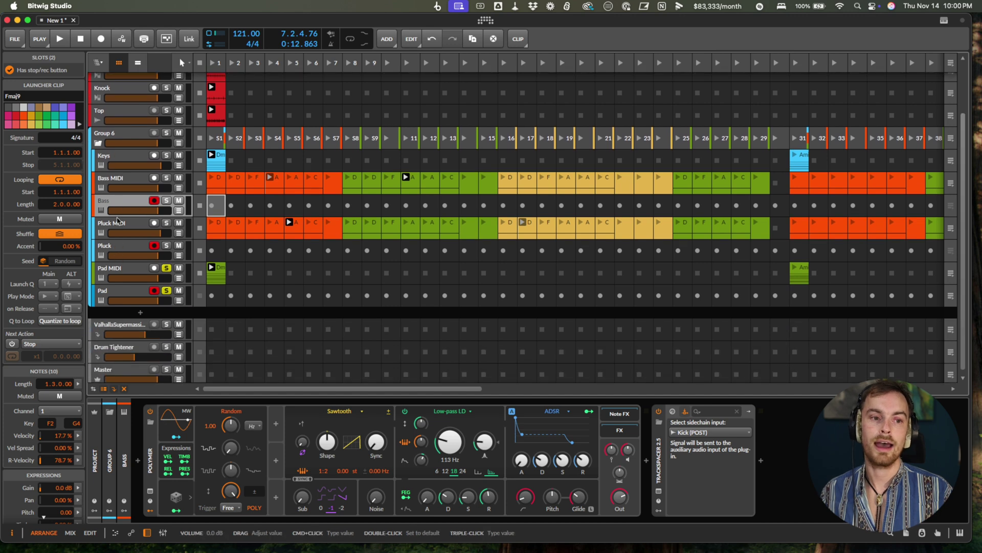
left_click(119, 250, "super")
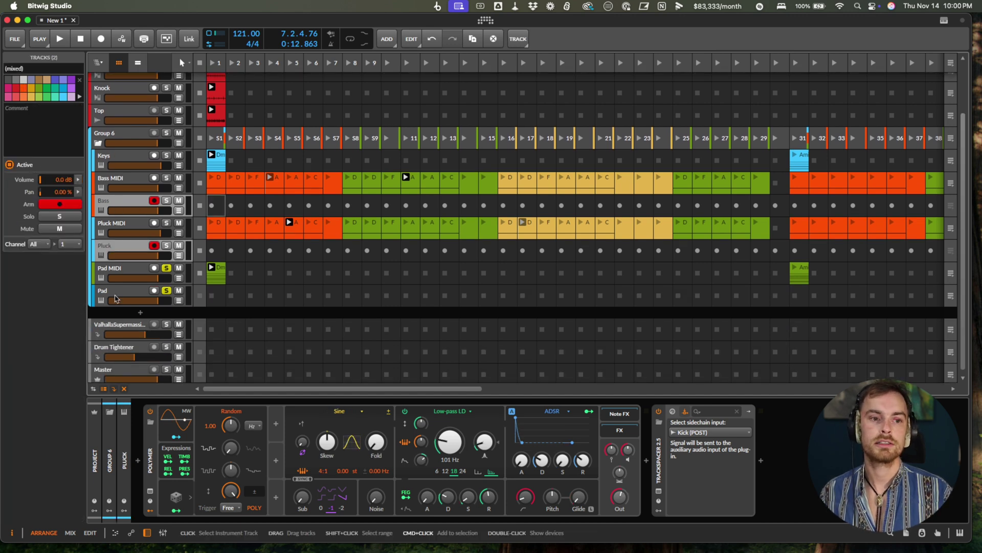
left_click(117, 294, "super")
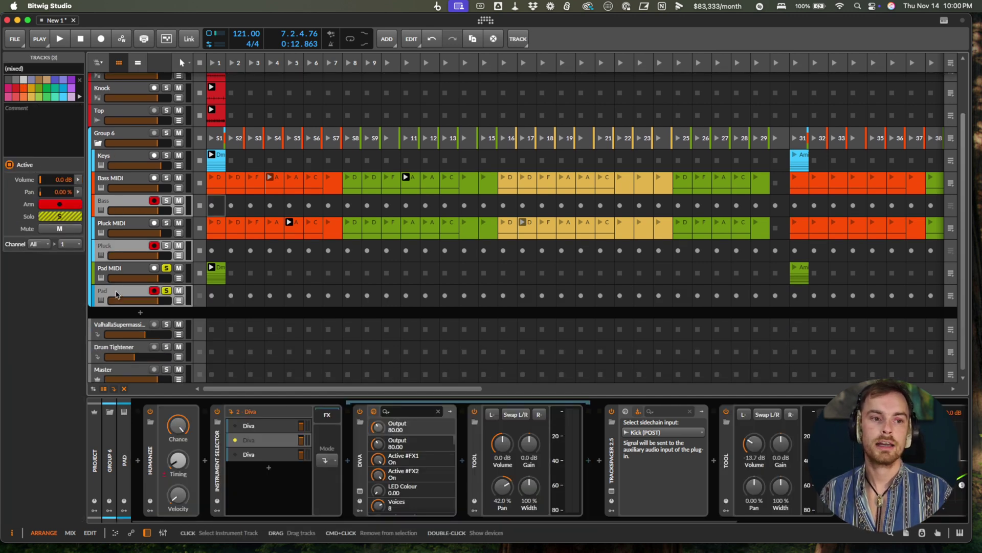
left_click_drag(116, 292, 117, 315)
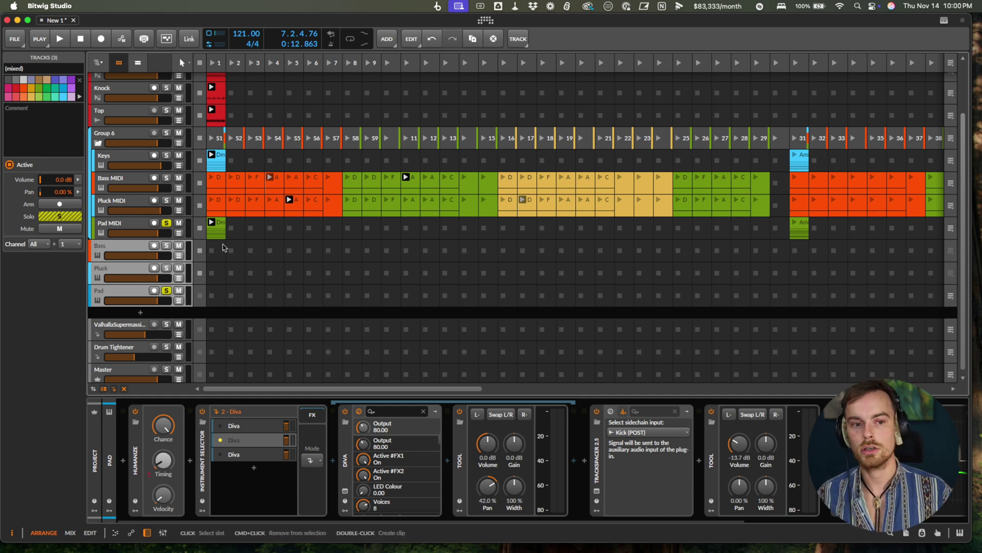
Clear the pad solos and arm the Bass, Pluck and Pad tracks for recording
left_click(121, 250)
left_click(122, 295)
left_click(154, 290)
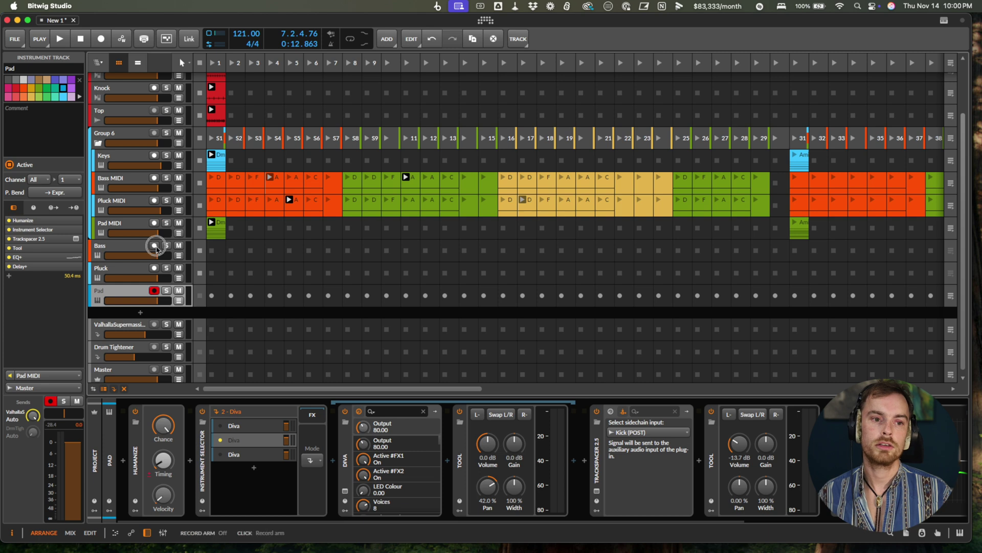
left_click(122, 271, "shift")
left_click(154, 246)
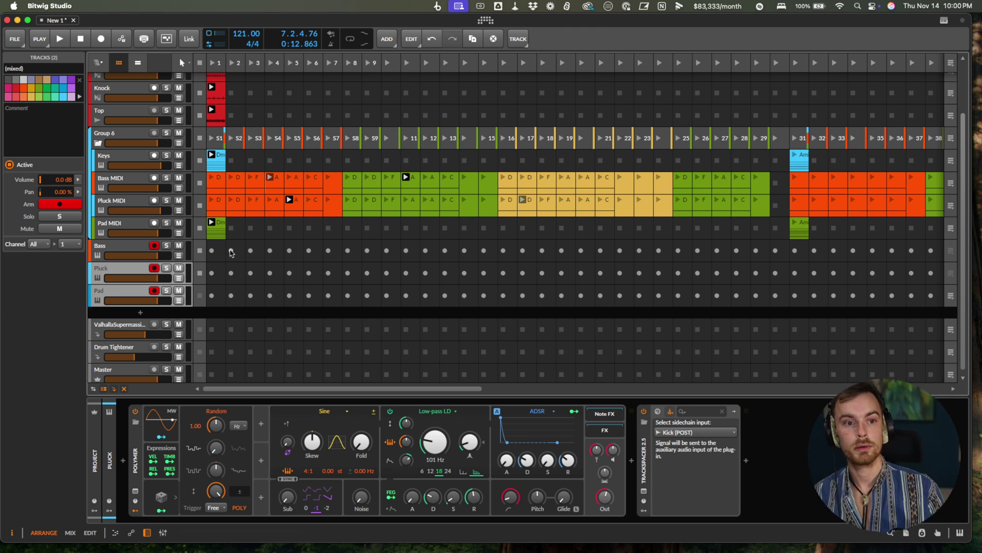
Restart the MIDI clips from the first slots and record them into the first slots of Bass, Pluck and Pad
left_click(223, 176)
key("space")
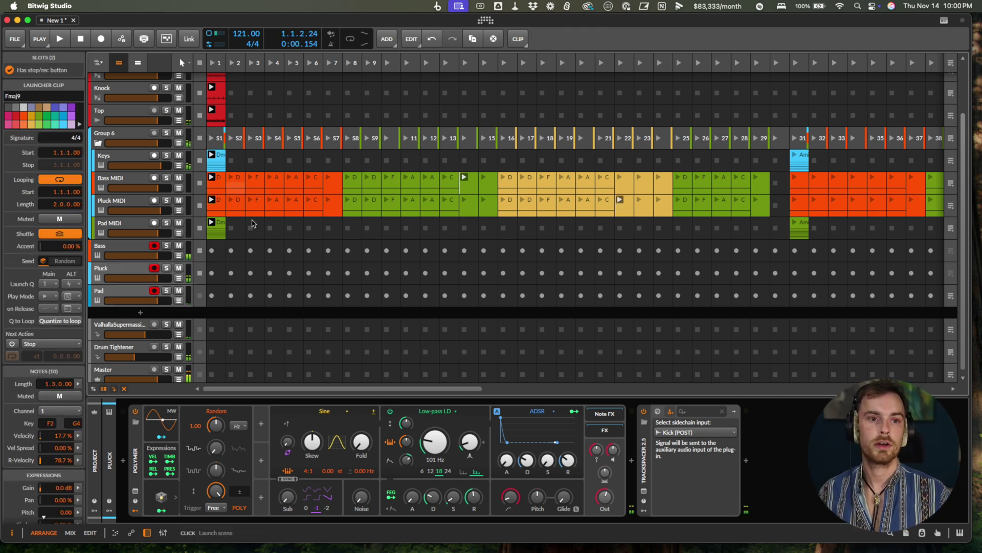
left_click(211, 252)
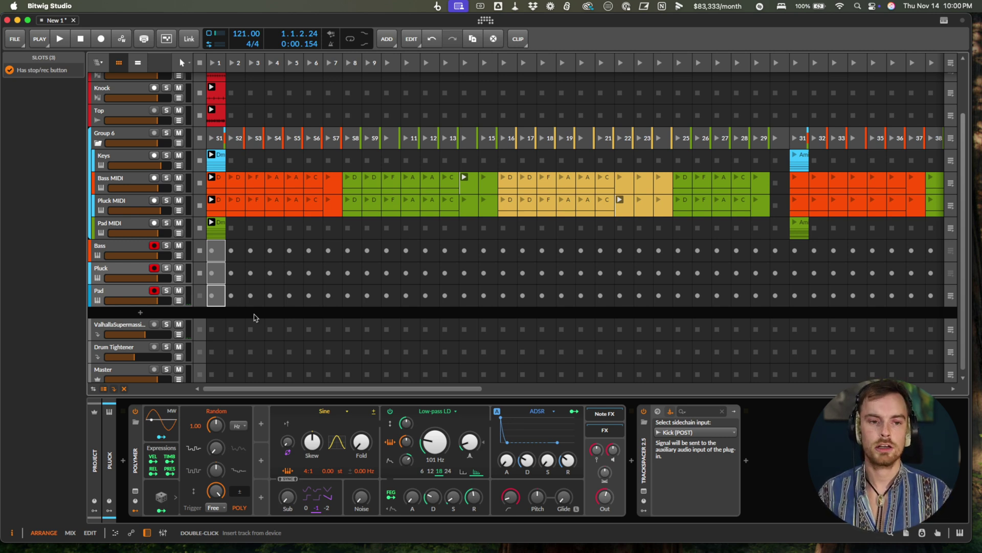
key("Return")
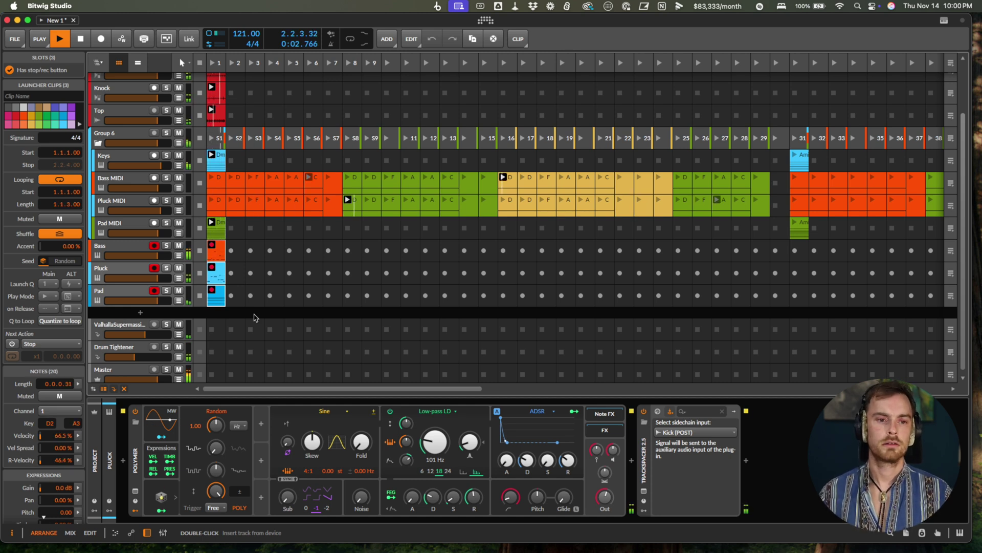
left_click(125, 267)
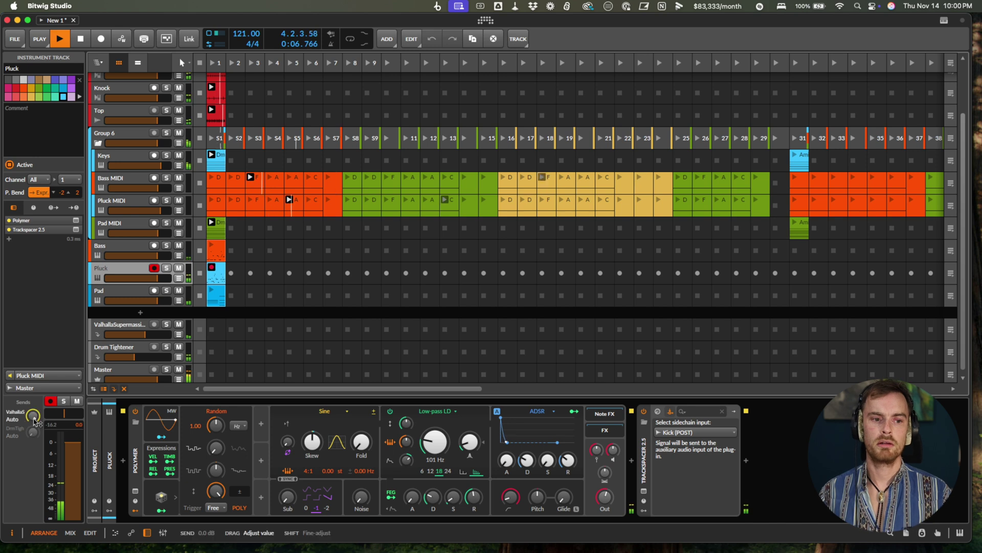
left_click(155, 298)
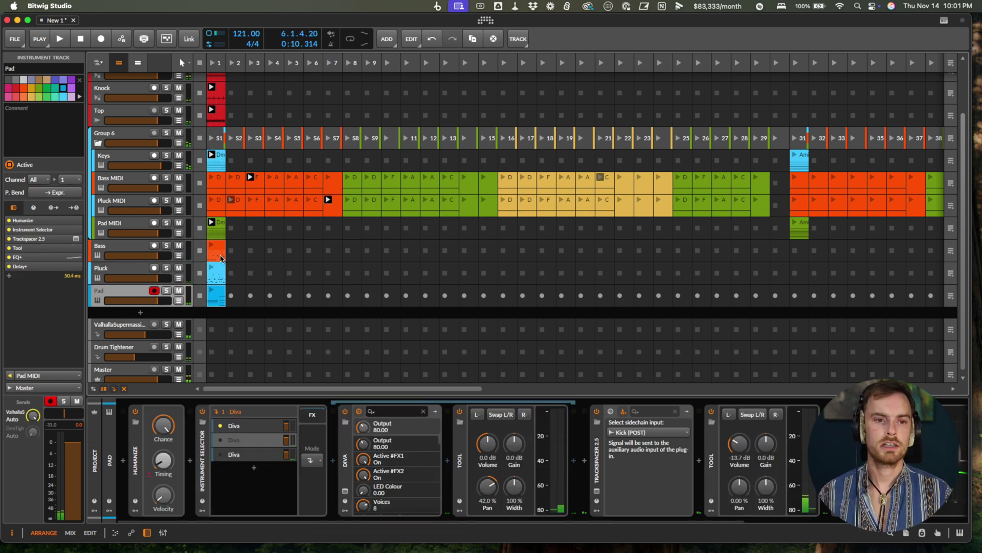
Delete the recorded clips from the first slots of Bass, Pluck and Pad
left_click(216, 273)
left_click(221, 259, "shift")
key("Delete")
key("shift+Down")
key("Delete")
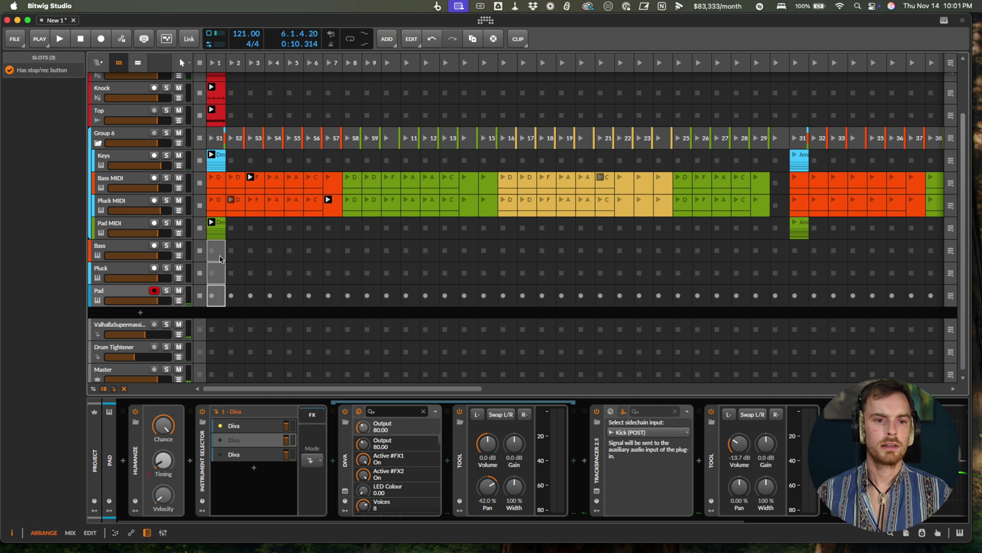
Arm Bass, Pluck and Pad again, relaunch the first MIDI clips and start recording new clips into the three tracks' first slots
left_click(154, 261)
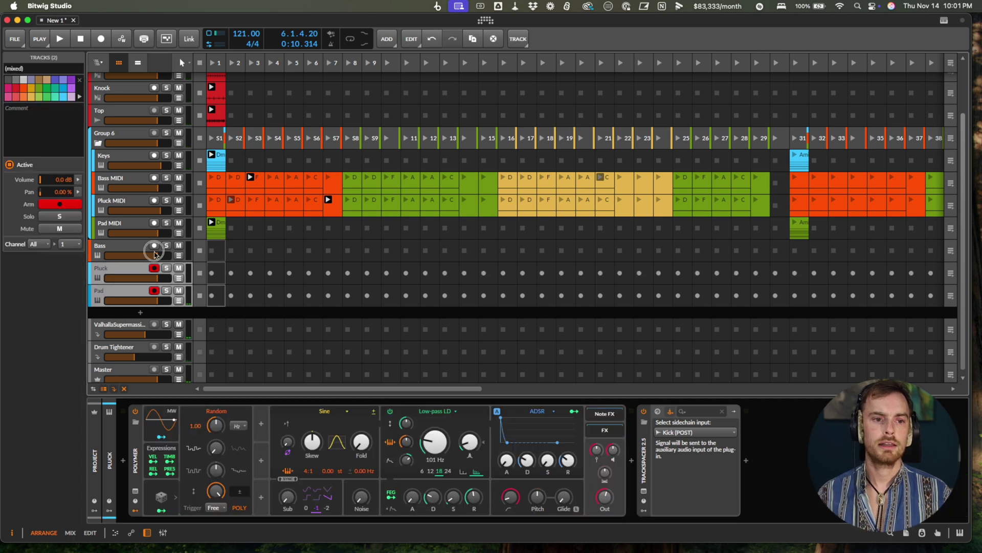
left_click(163, 267, "shift")
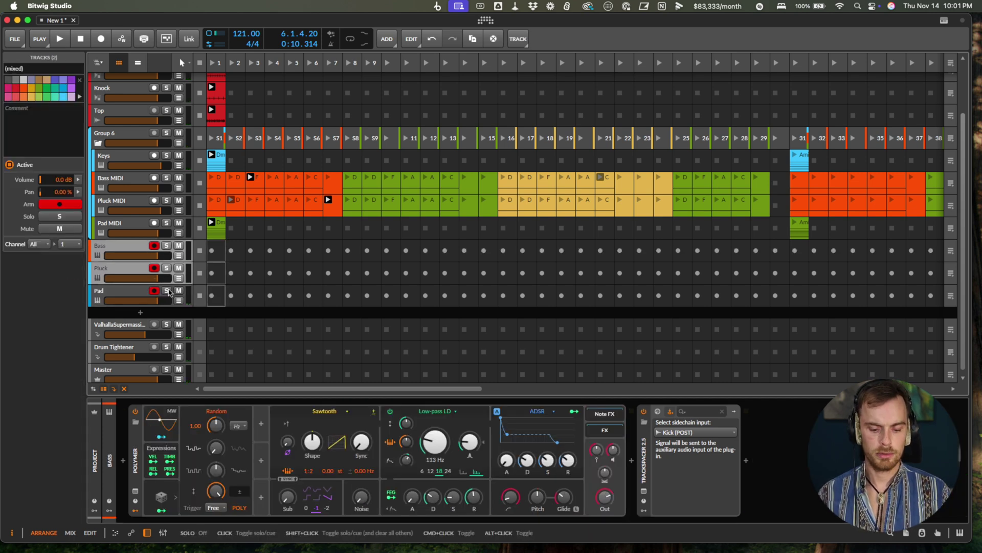
left_click(217, 301)
key("space")
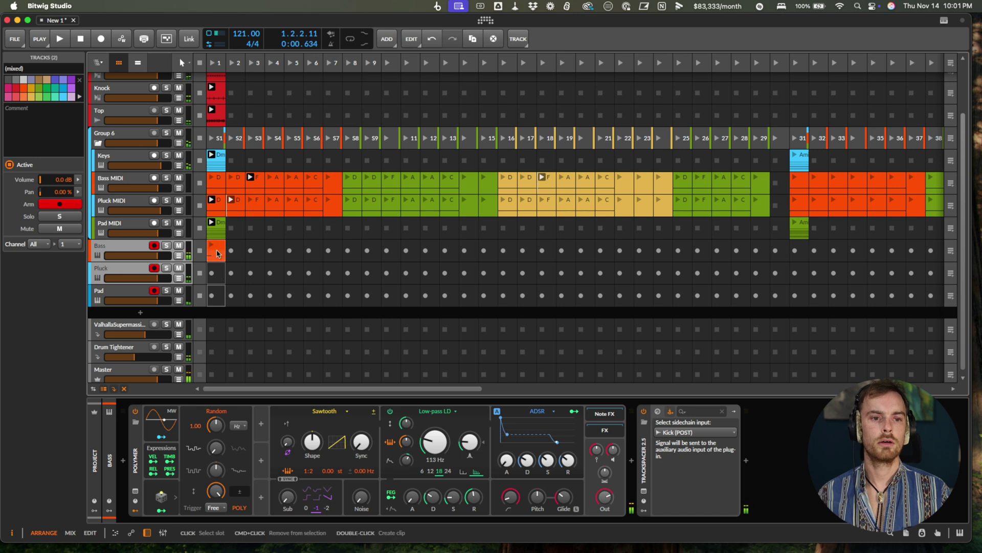
left_click_drag(219, 302, 217, 252)
key("space")
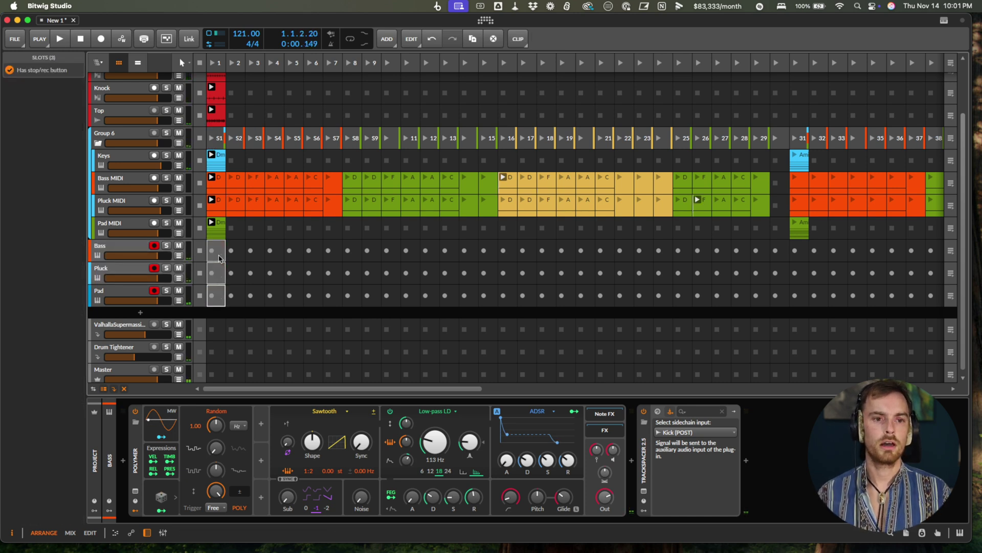
key("Return")
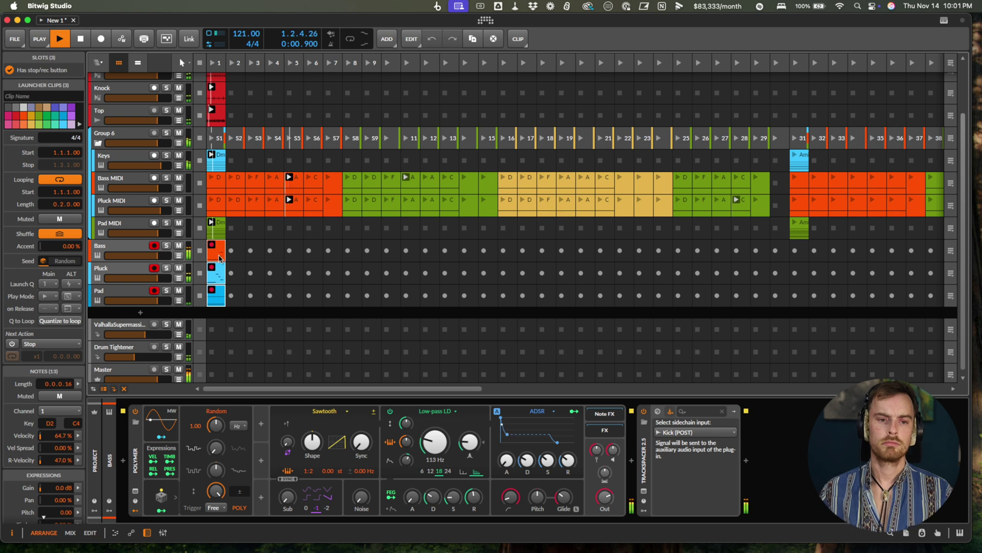
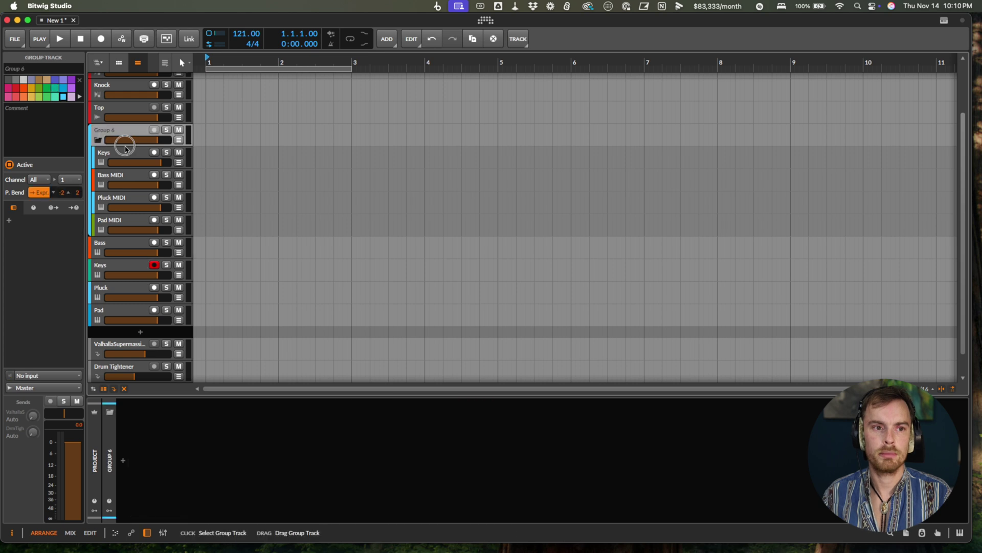
Rename the Keys track in Group 6 to Keys MIDI and the group itself to Generators
double_click(126, 153)
type("Keys MIDI")
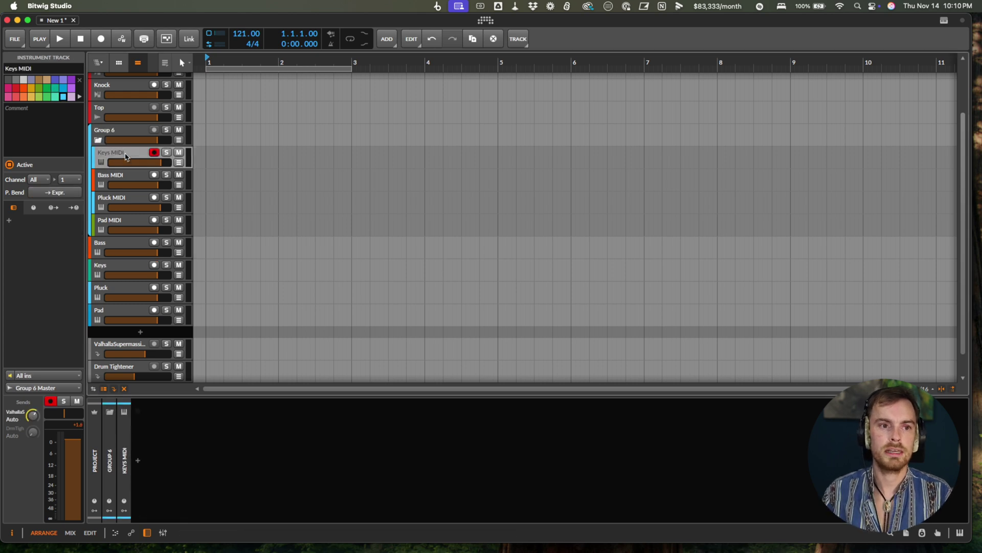
left_click(119, 132)
double_click(120, 131)
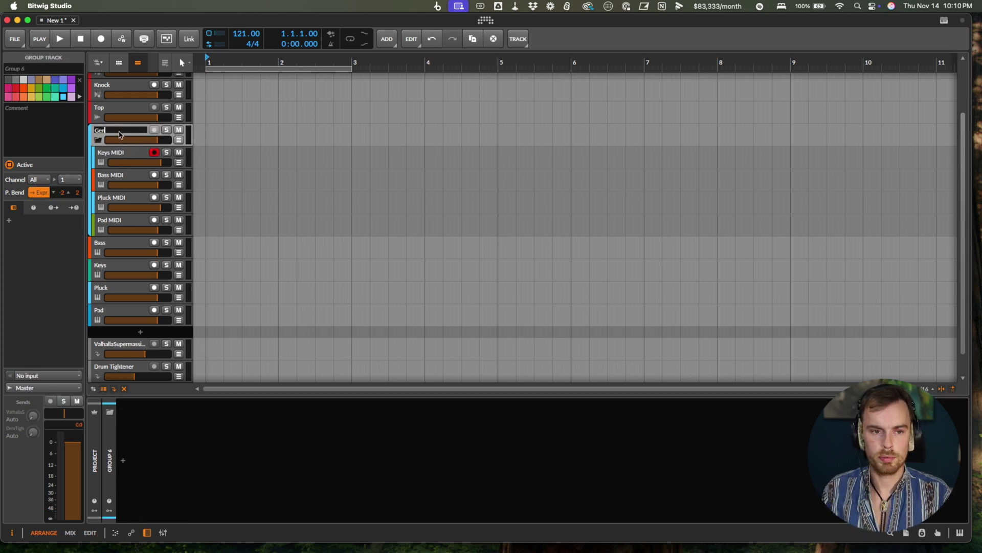
type("Generators")
key("Return")
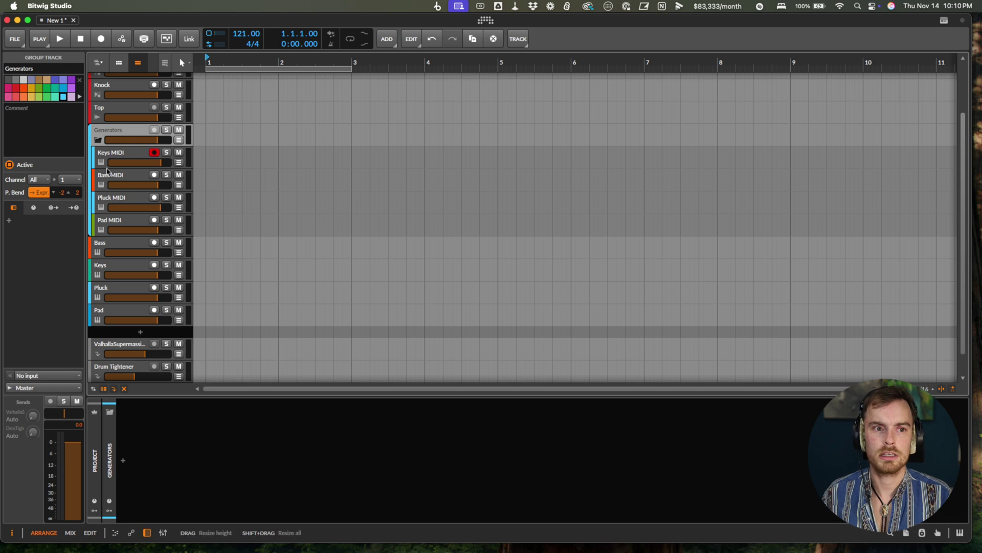
Recolor the Keys instrument track below Bass light blue and set its note input to the Keys MIDI track in Generators
right_click(115, 265)
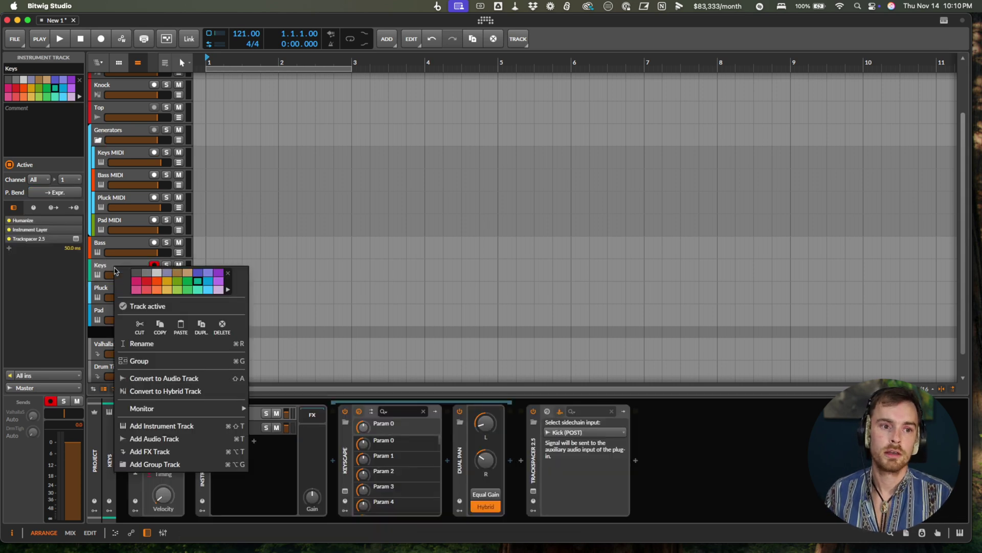
left_click(157, 277)
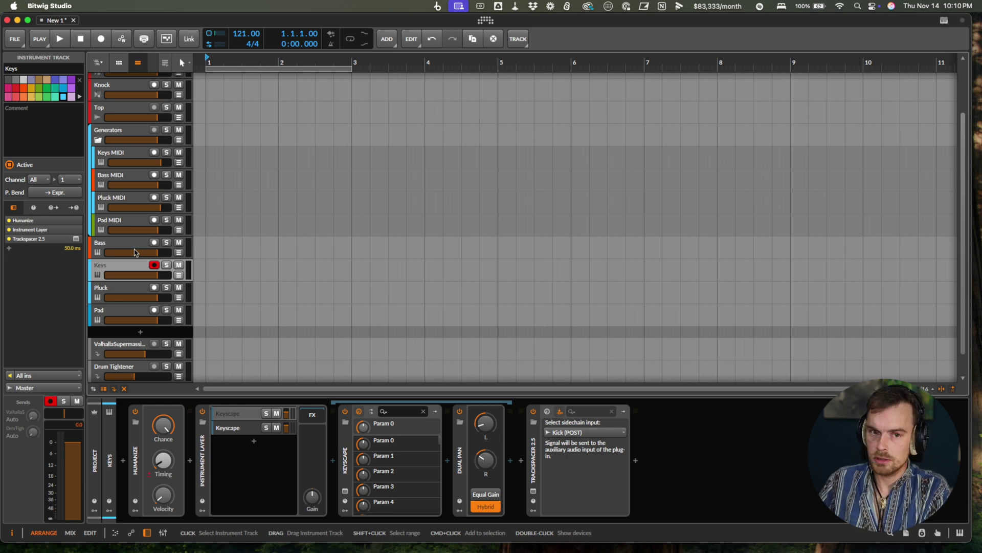
left_click(136, 252)
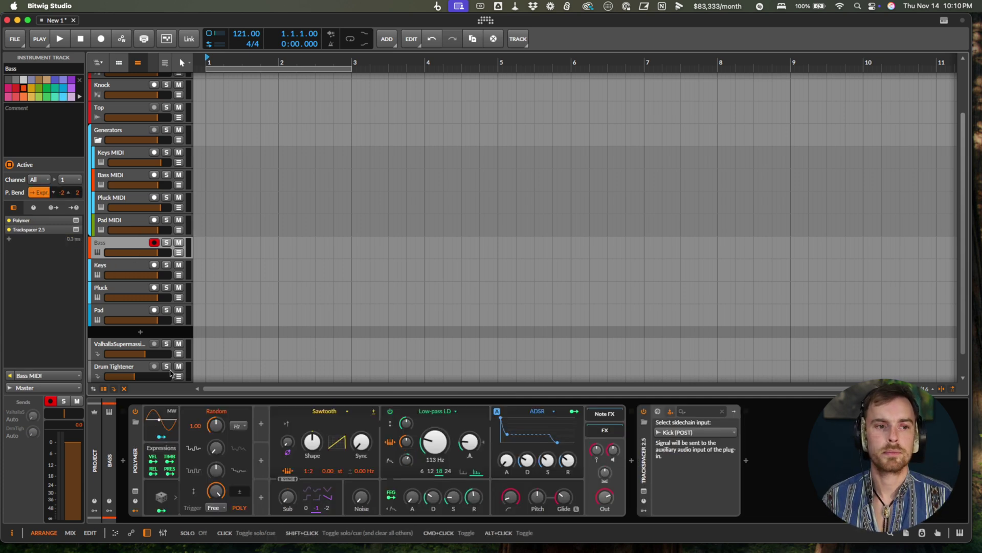
left_click(121, 265)
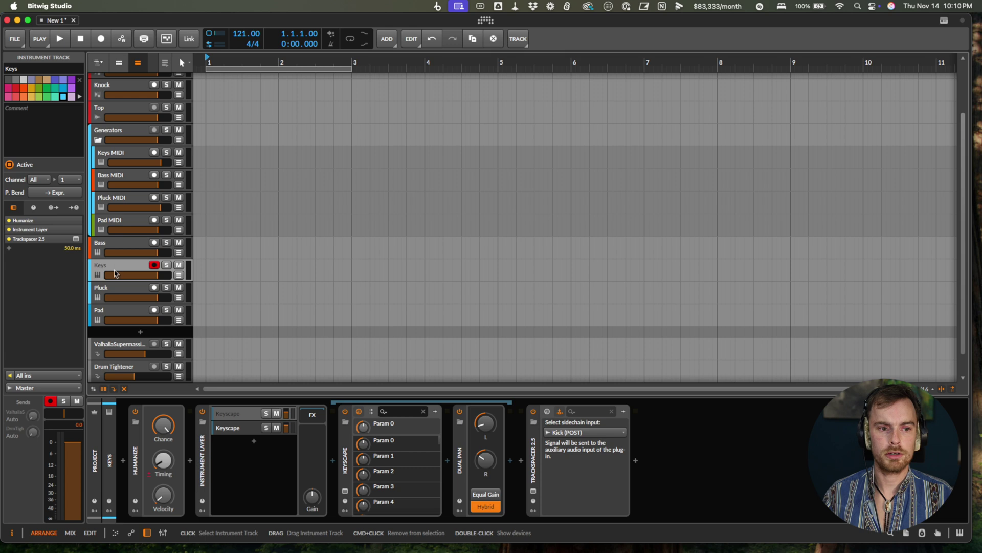
left_click(37, 377)
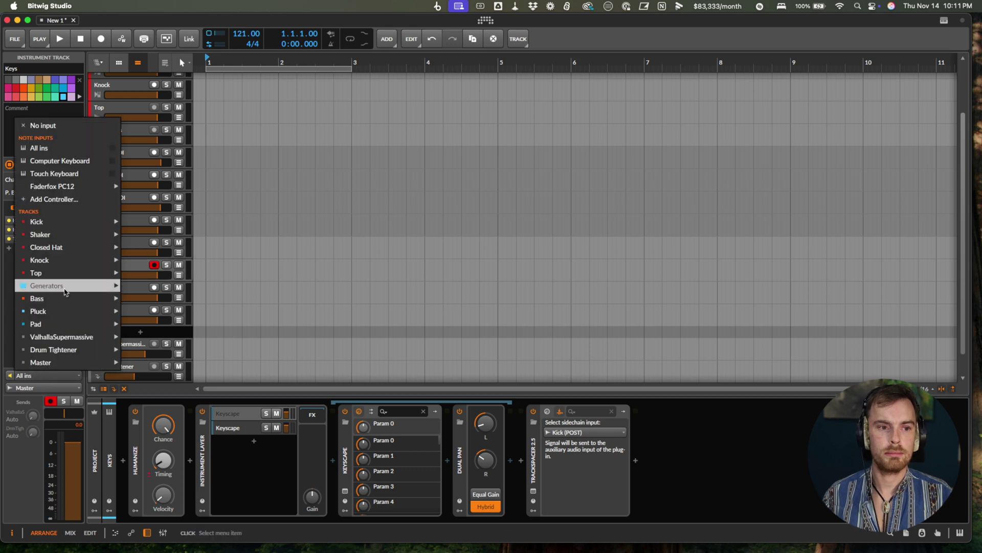
mouse_move(65, 289)
left_click(275, 286)
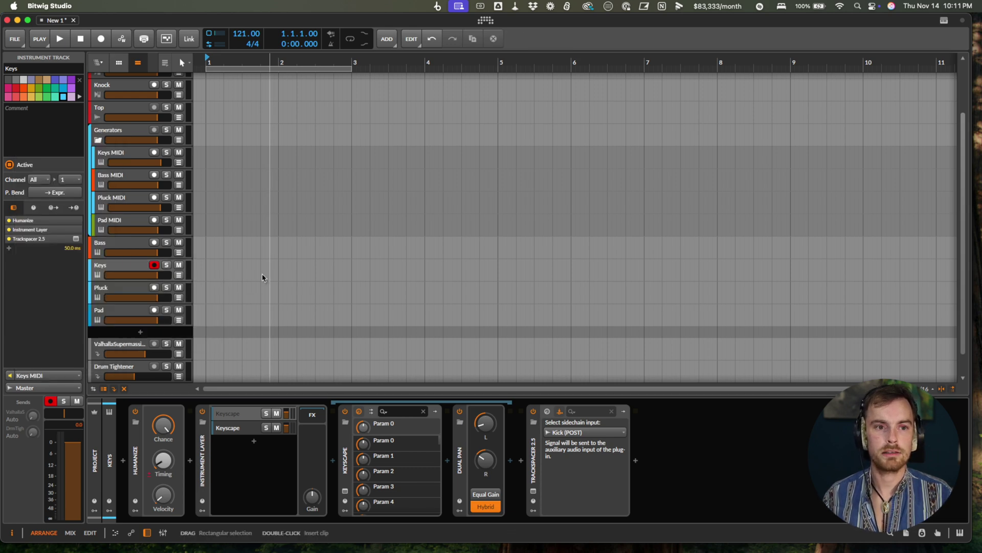
Solo the Bass track and play it briefly to audition its sound
left_click(129, 148)
left_click(121, 249)
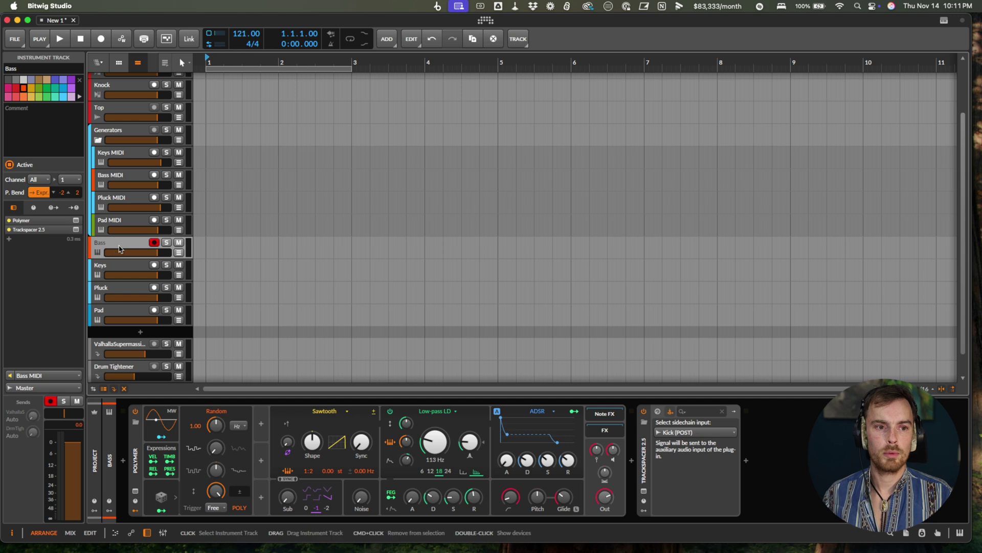
key("space")
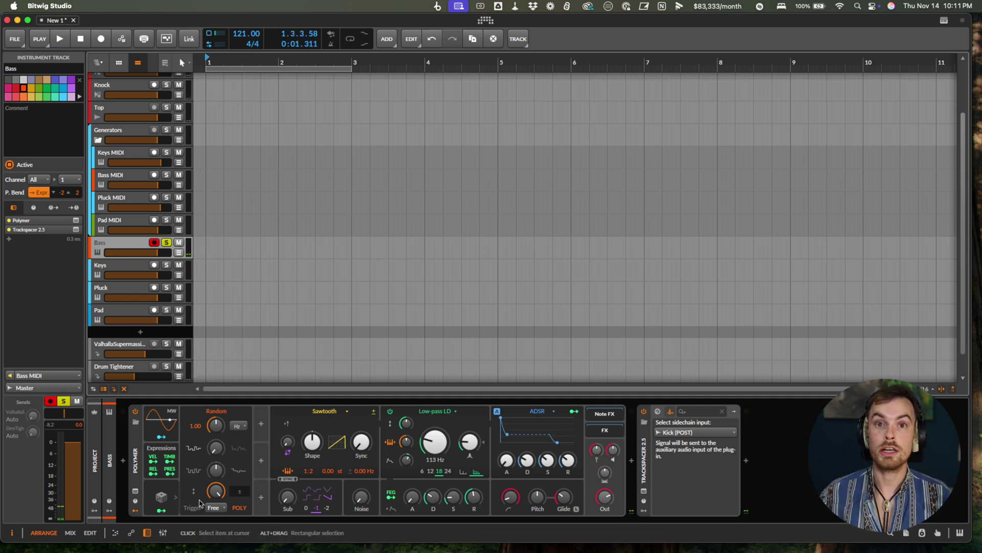
Add a Macro modulator at project level and name it Bigger
left_click(98, 513)
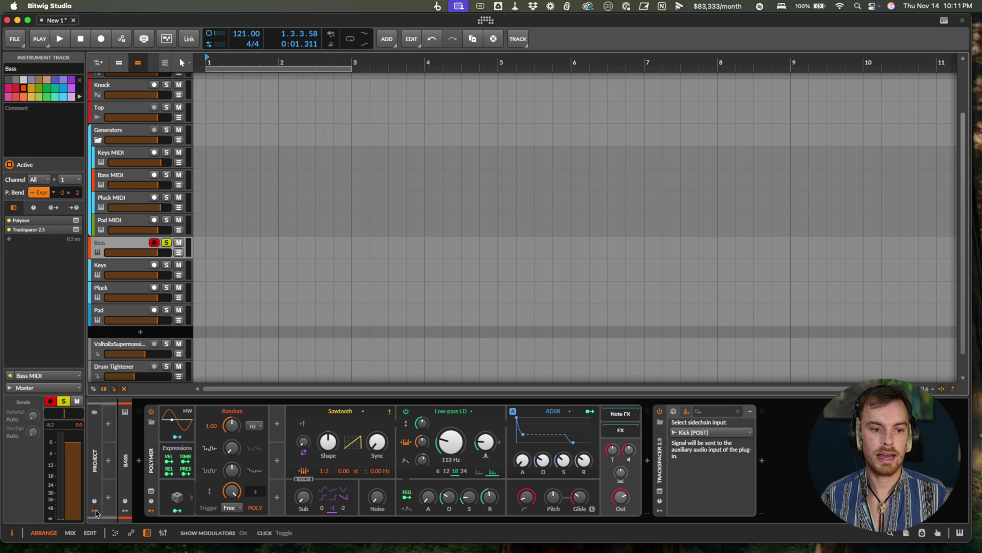
left_click(110, 426)
type("macro")
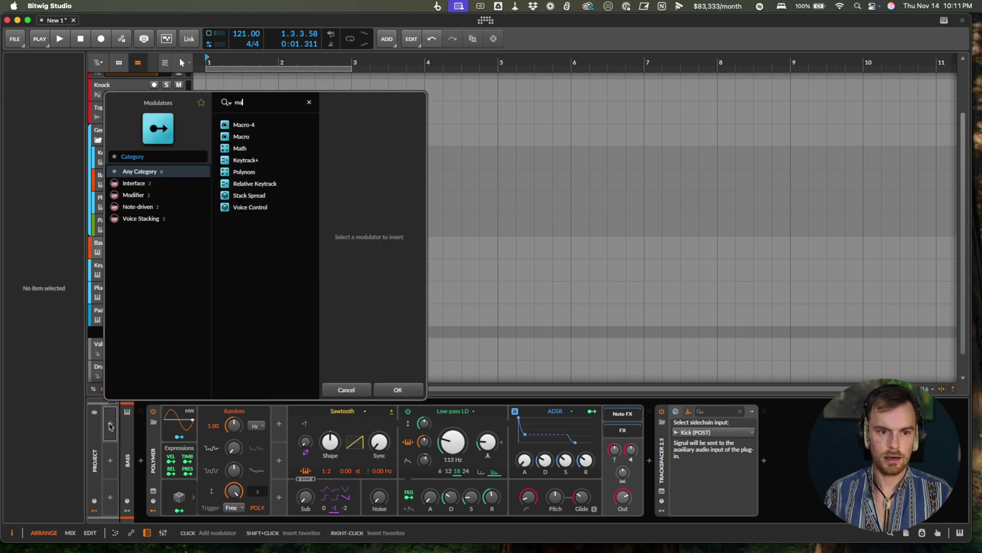
key("Return")
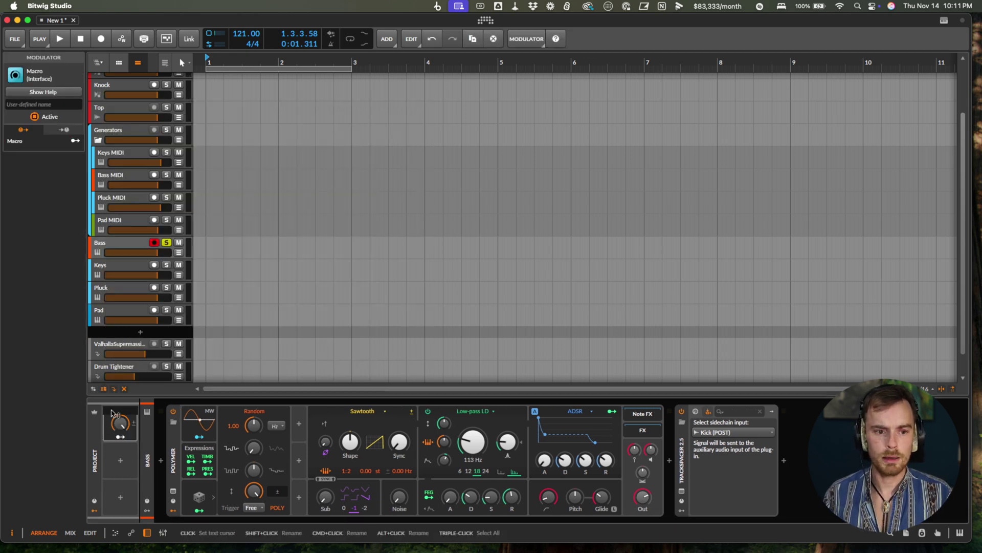
left_click(112, 413)
type("Bigger")
key("Return")
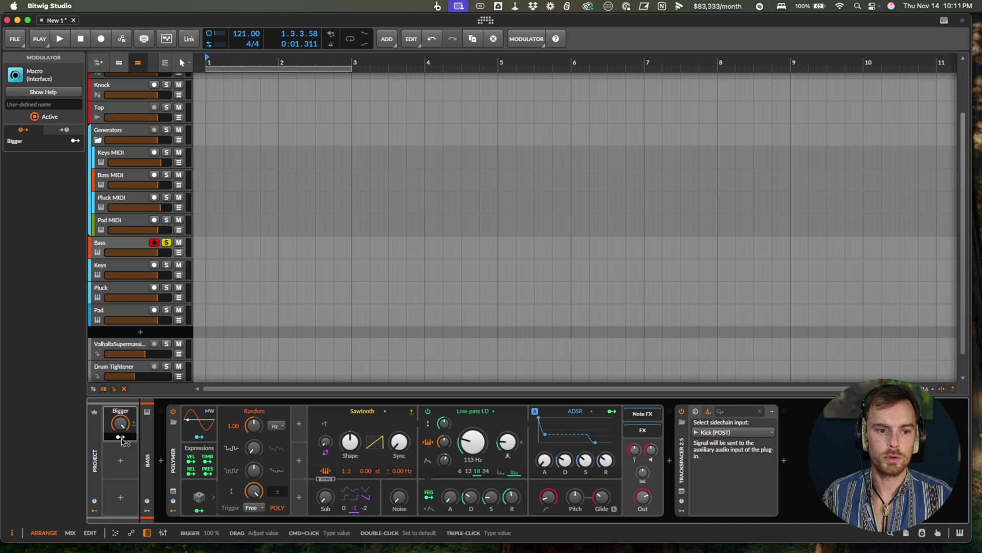
Map Bigger to Polymer's filter cutoff by 24.00, ADSR decay by 0.340, ADSR release by 0.390 and filter envelope decay by 0.200 during playback
left_click(121, 437)
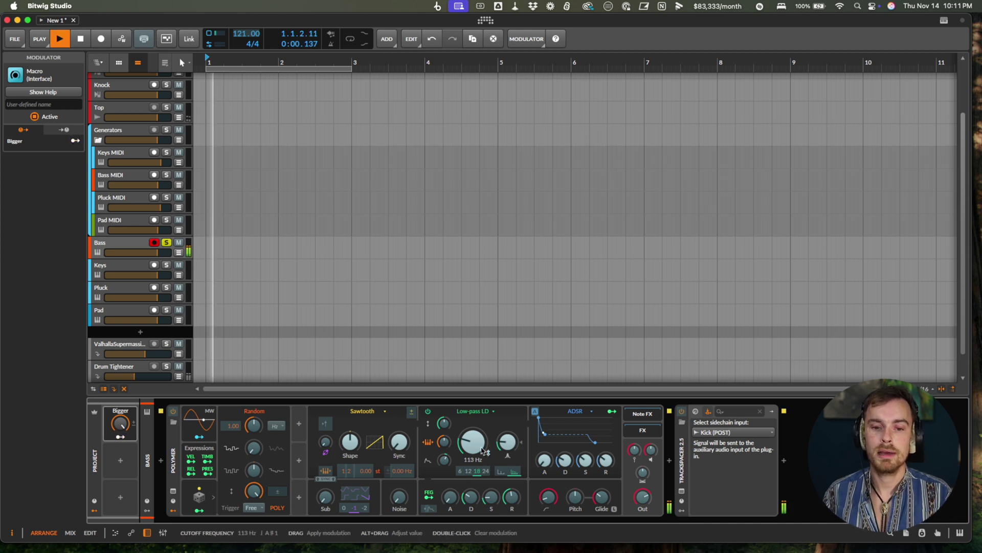
left_click_drag(484, 451, 484, 439)
left_click(566, 460)
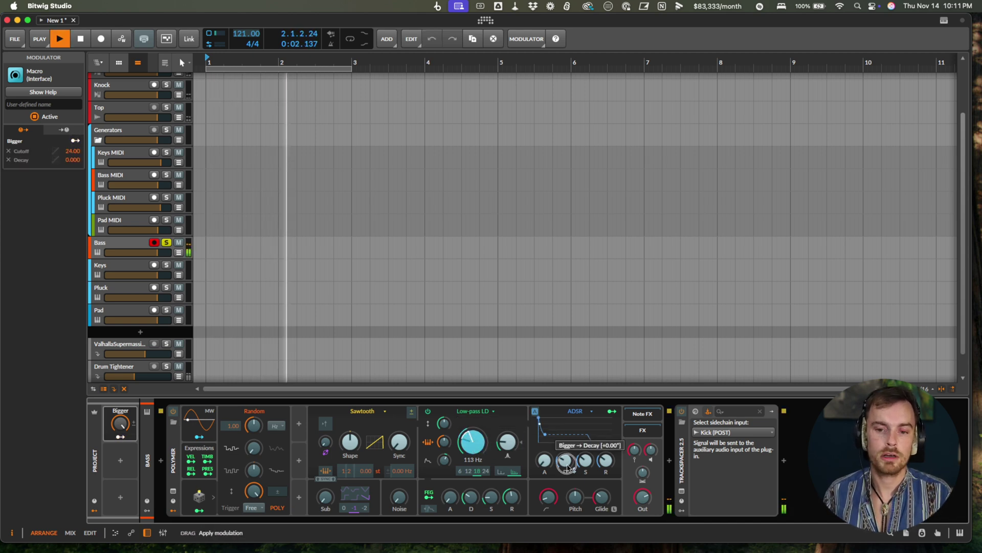
left_click_drag(567, 466, 605, 444)
left_click_drag(470, 497, 470, 485)
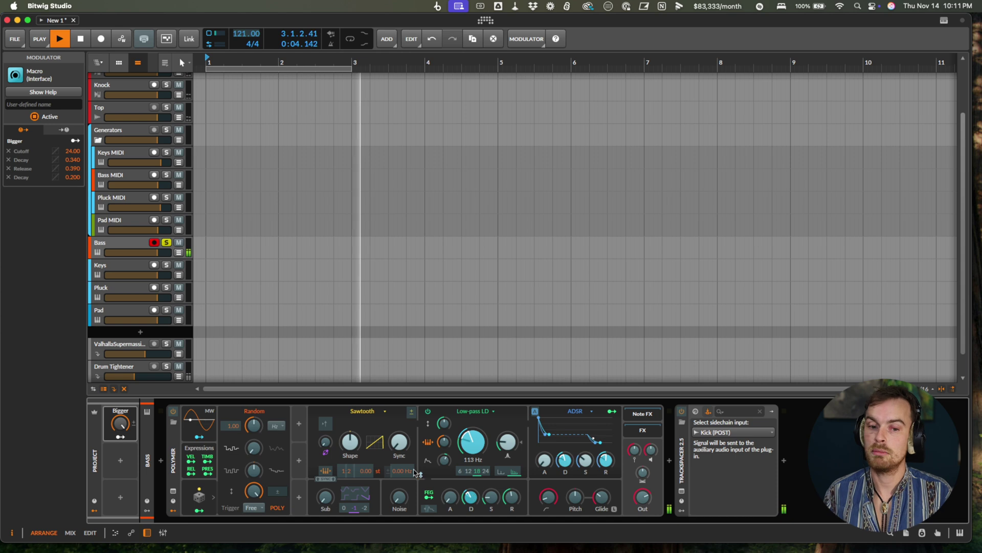
Map Bigger to Polymer's oscillator Shape by 0.125, Oscs/Noise by 0.235 and filter envelope release by 0.230
left_click_drag(350, 444, 350, 435)
left_click_drag(401, 506, 402, 495)
left_click_drag(512, 499, 511, 487)
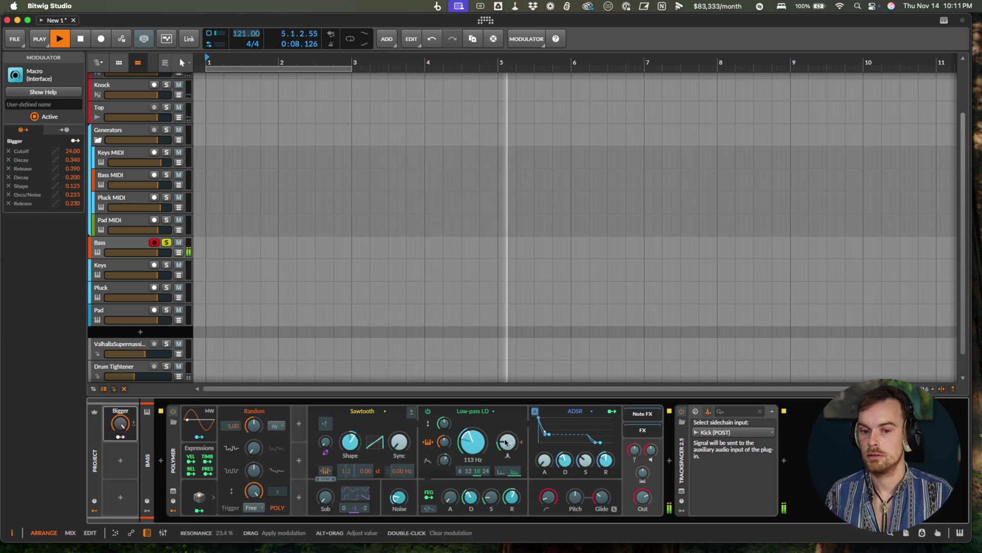
Map Bigger to Polymer's resonance by 0.311 and Freq Mod by 0.100, and adjust its ADSR decay mapping to 0.410 and release to 0.360
mouse_move(505, 442)
left_mouse_down()
mouse_move(505, 427)
mouse_move(506, 450)
left_mouse_up()
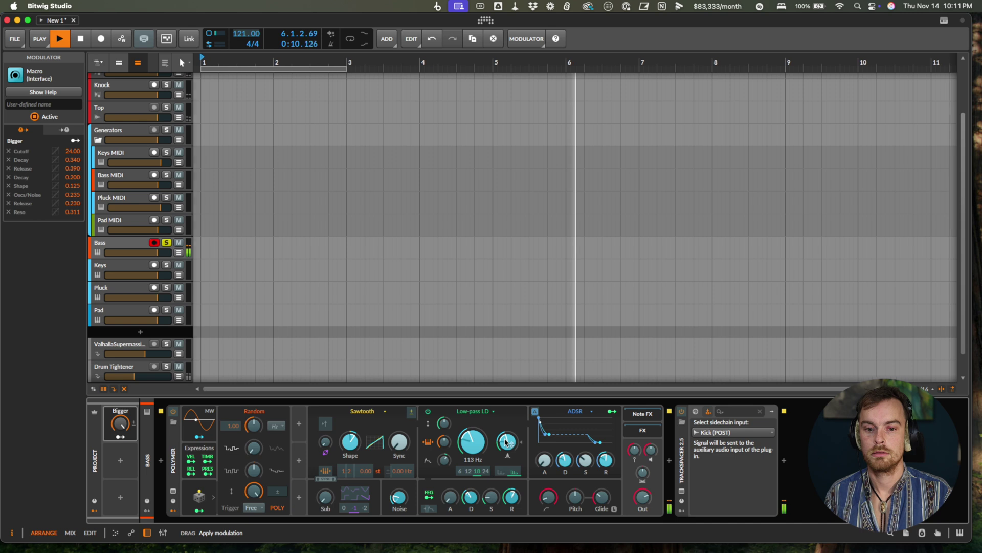
left_click_drag(444, 466, 445, 463)
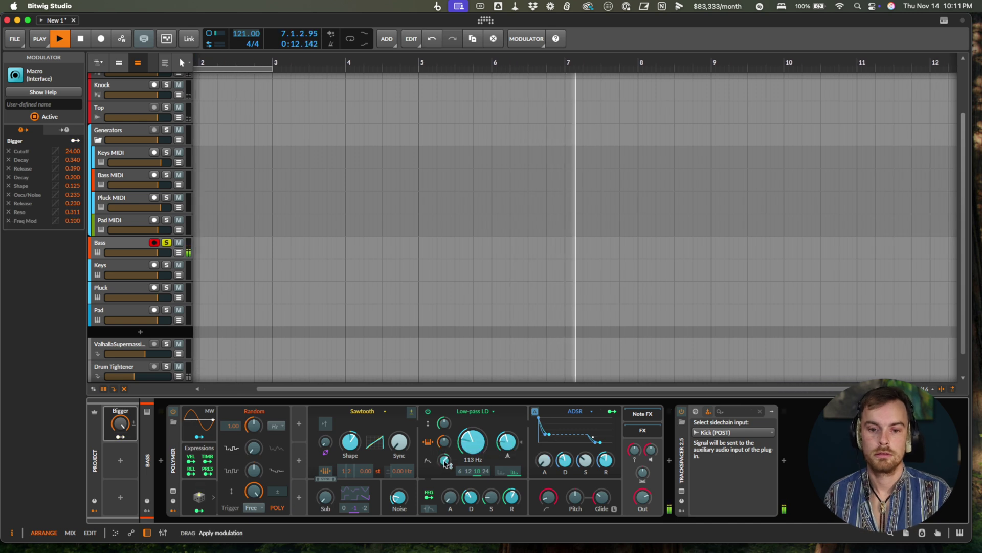
left_click_drag(564, 463, 612, 473)
key("space")
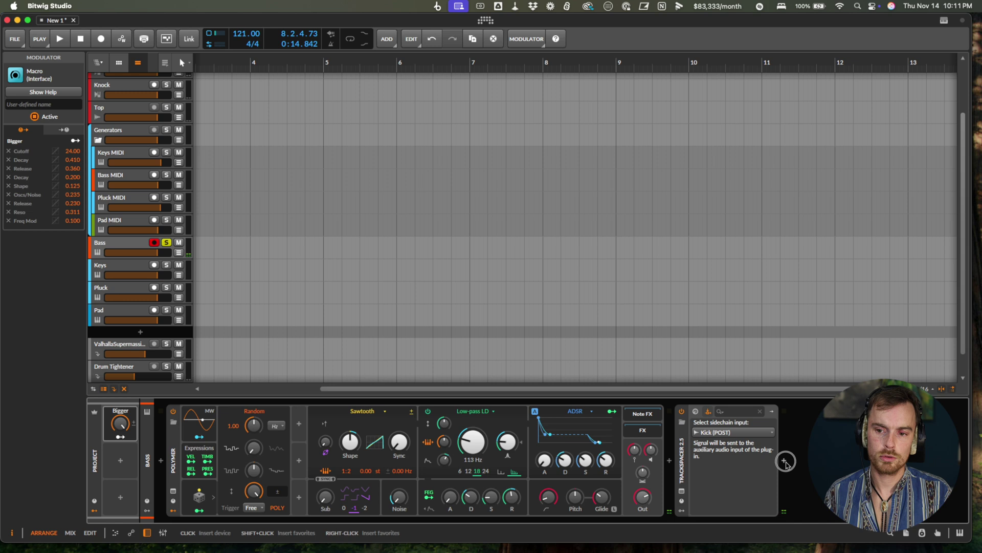
Insert a Delay+ after Trackspacer on the Bass track and an EQ+ with a 265 Hz low-cut in its feedback FX
left_click(785, 461)
type("d")
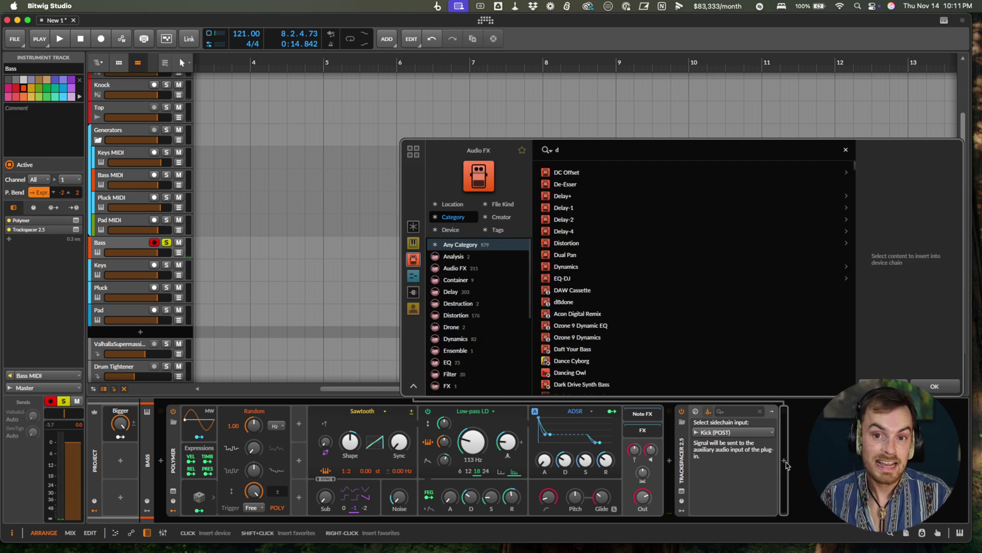
type("e")
key("Return")
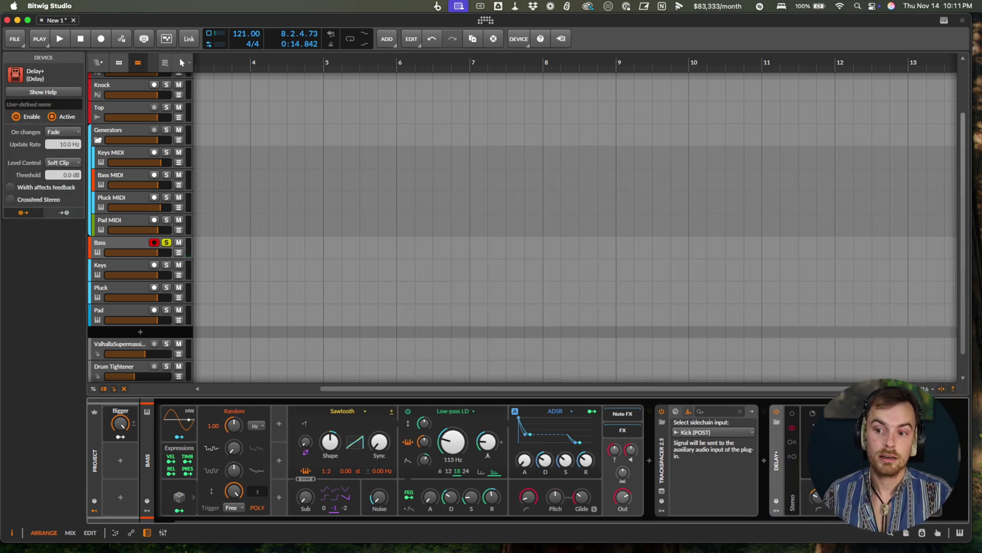
left_click(764, 460)
type("eq")
key("Return")
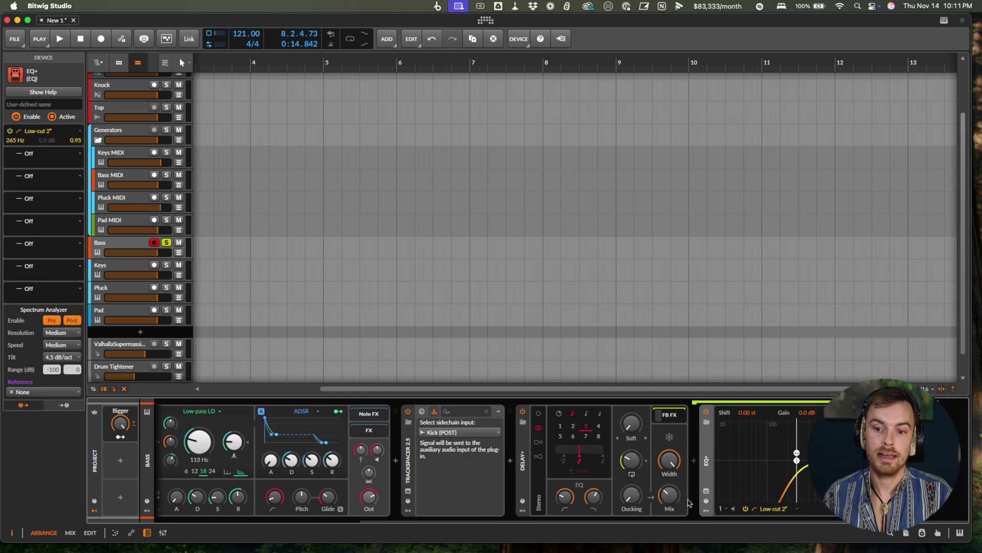
Switch Delay+ to Ping L, set its mix to 0 % and map Bigger to the mix by 26 %
key("space")
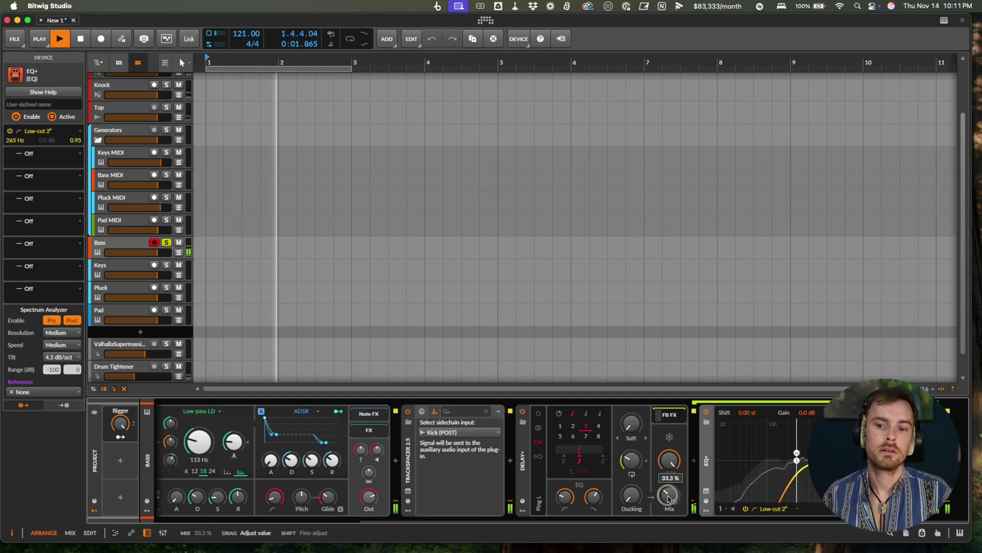
scroll(358, 460, "up", 5)
key("space")
key("space")
left_click(123, 438)
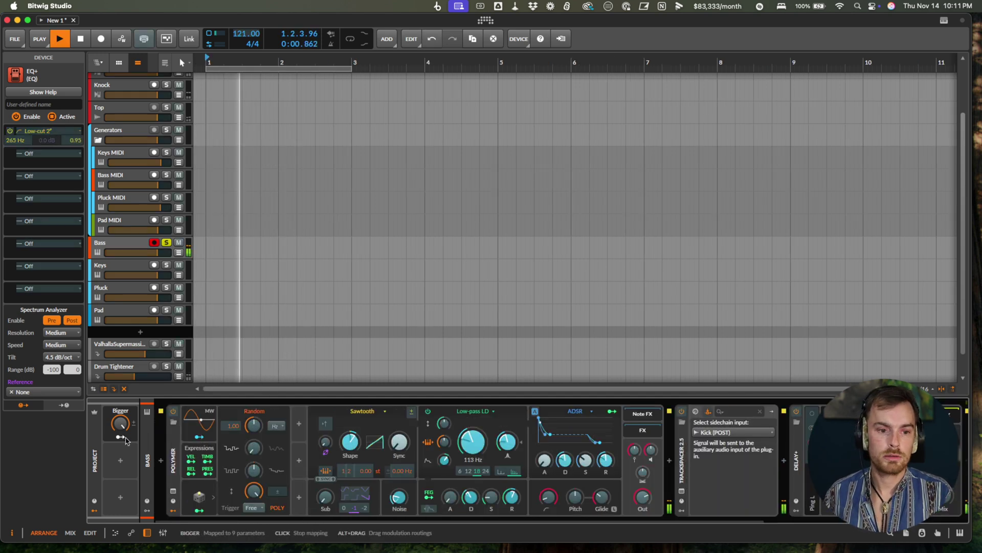
scroll(409, 460, "down", 5)
left_click(670, 504)
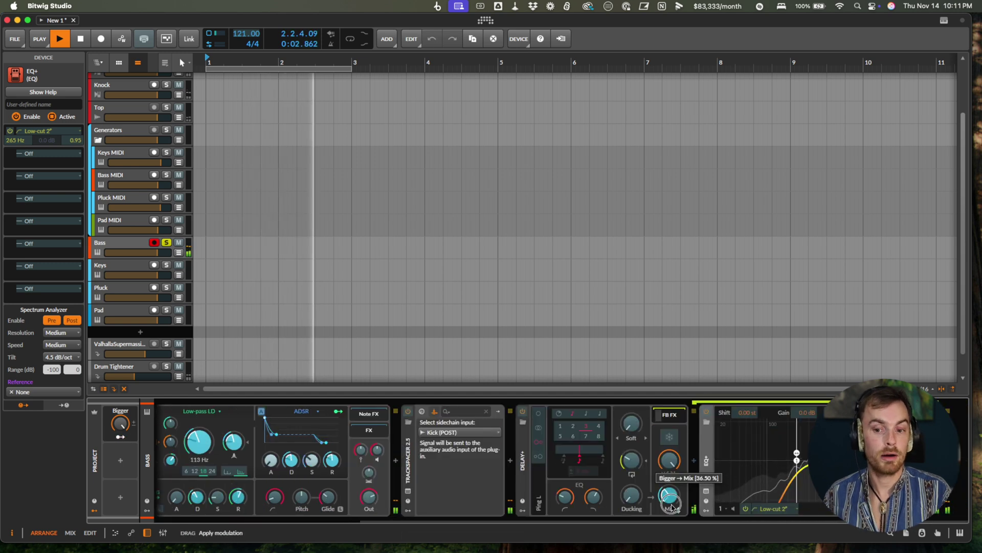
key("Escape")
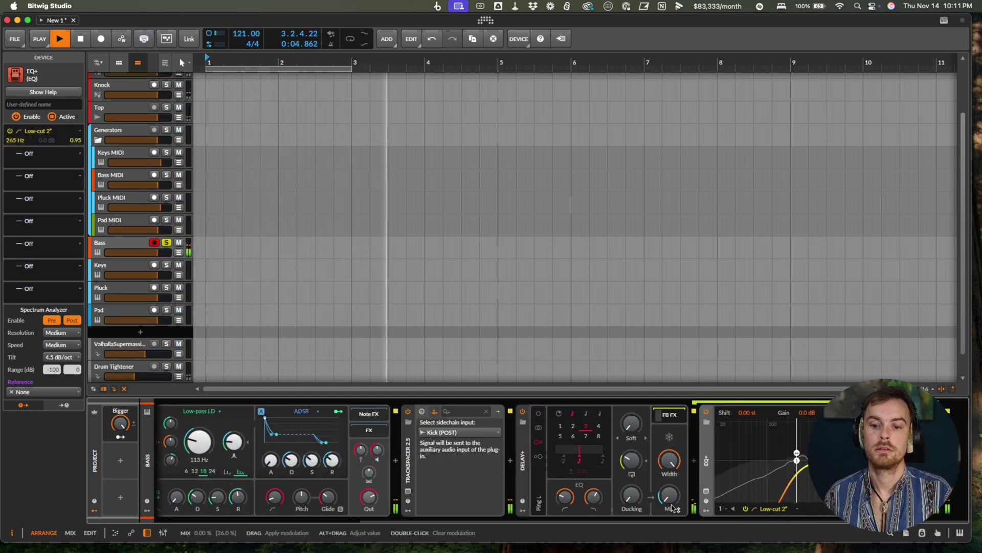
Reset the Bigger macro to 0 %, map it to CC1 on the MIDI controller and audition the bass
scroll(672, 508, "up", 5)
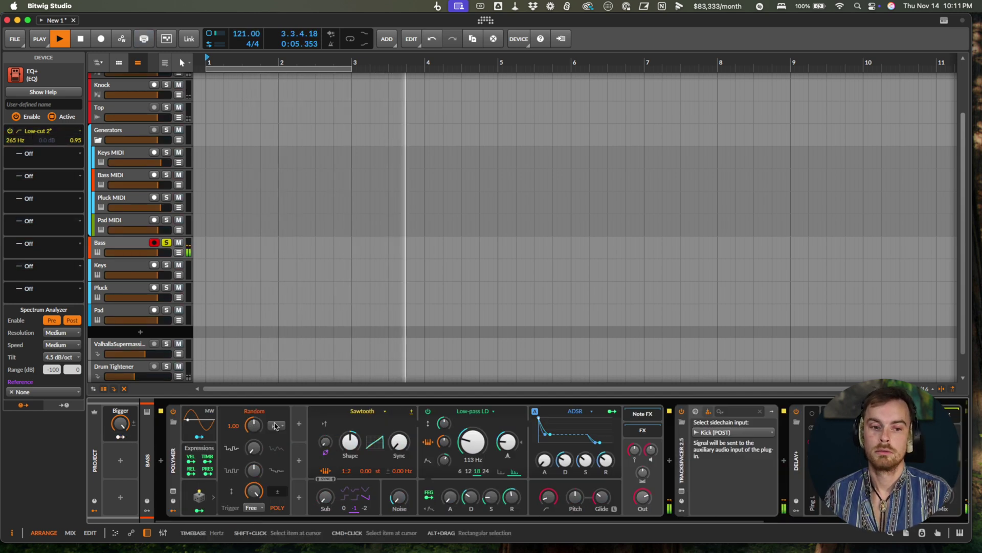
double_click(123, 424)
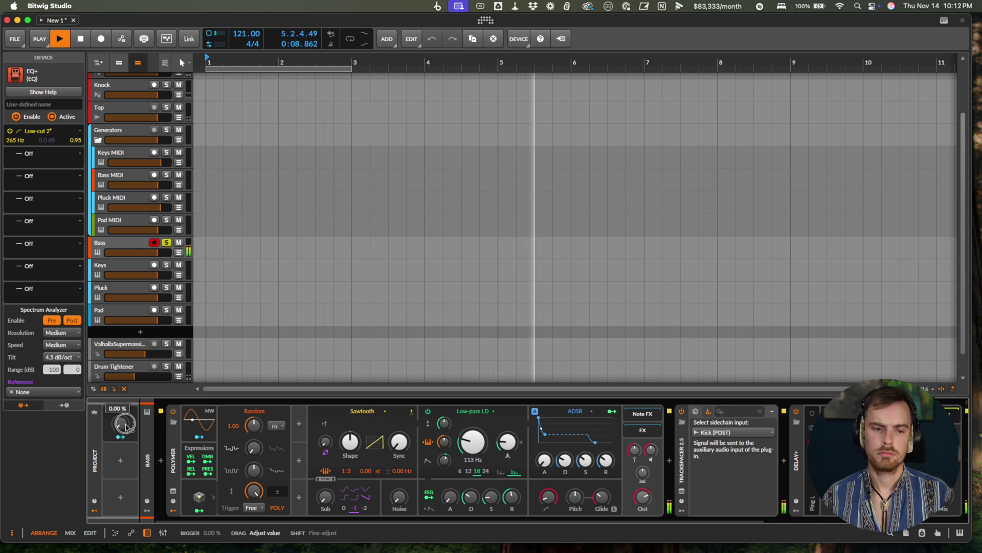
key("space")
key("super+k")
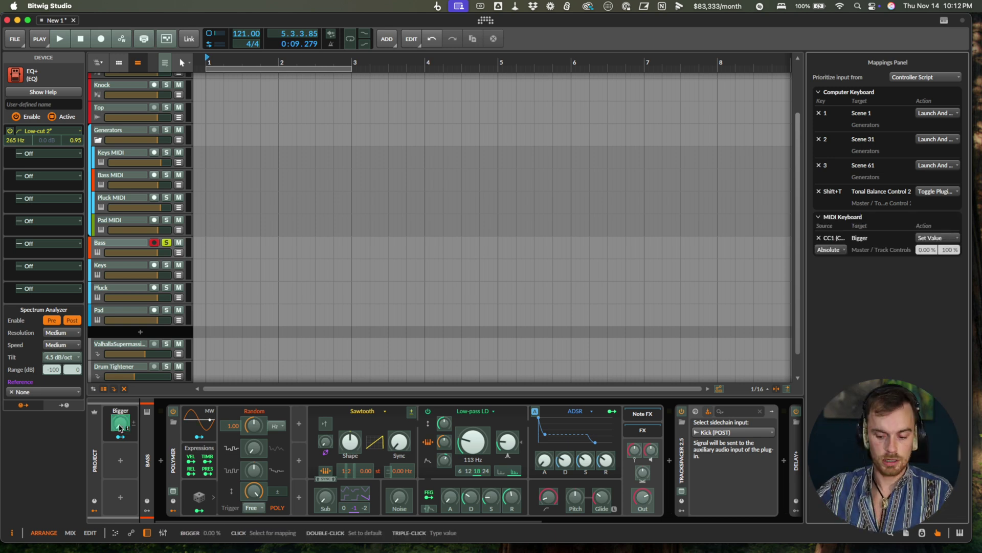
key("super+k")
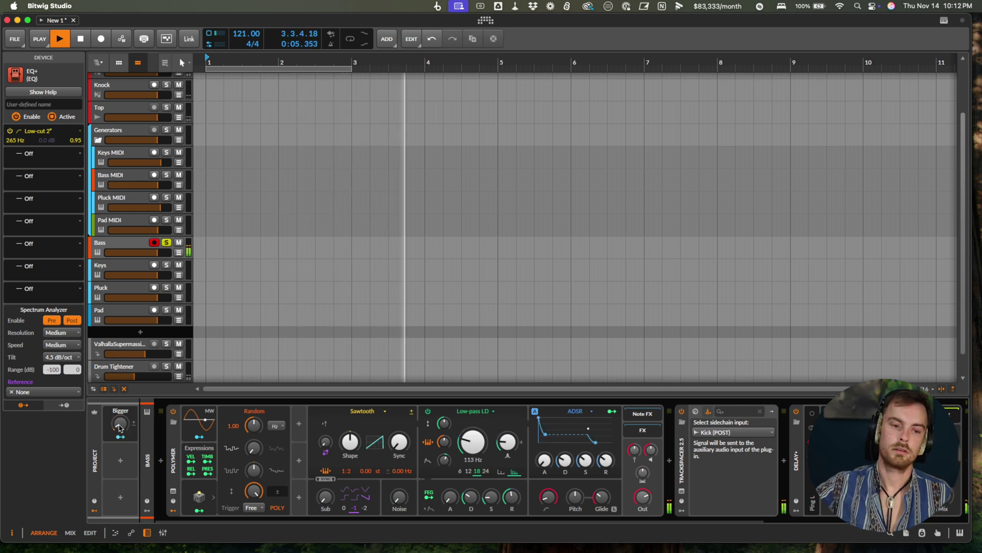
key("space")
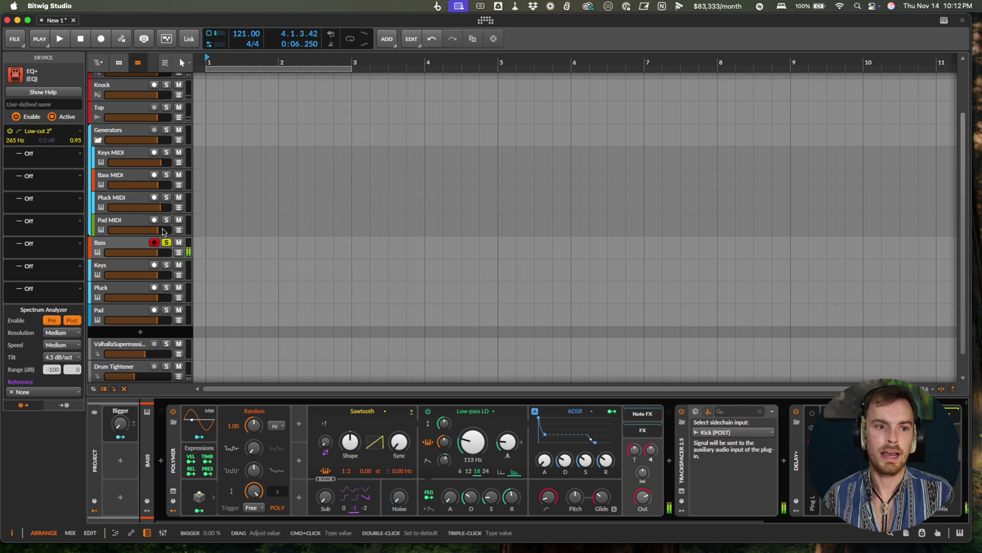
Solo the Pluck track, start playback and map Bigger to Polymer's cutoff frequency by 10.50 st
left_click(121, 295)
left_click(165, 287)
key("space")
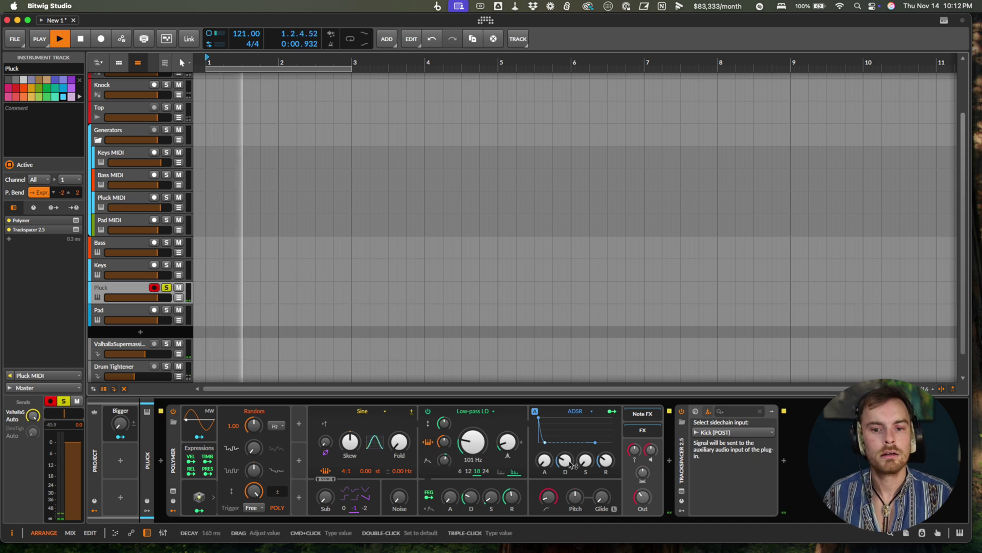
mouse_move(570, 463)
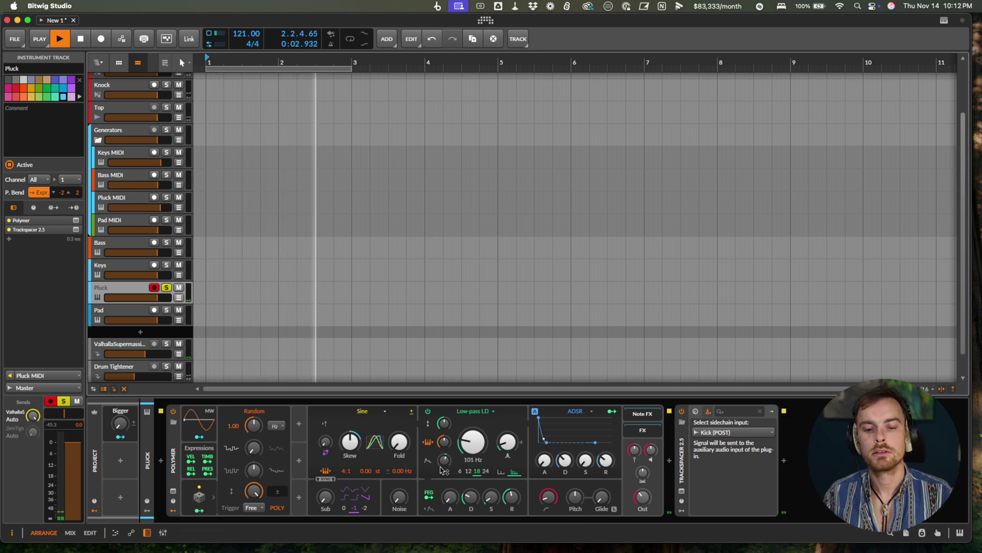
mouse_move(440, 464)
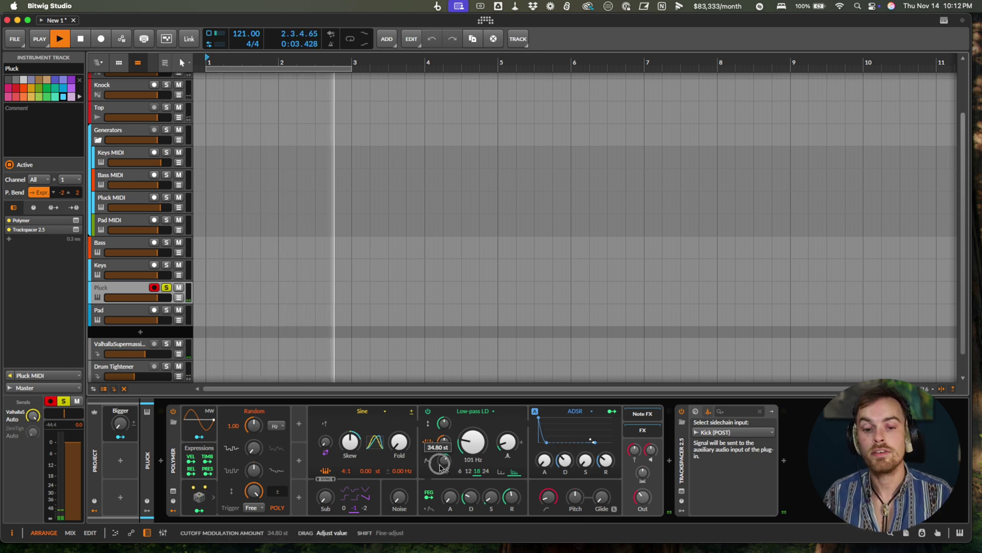
left_click(120, 436)
left_click(472, 433)
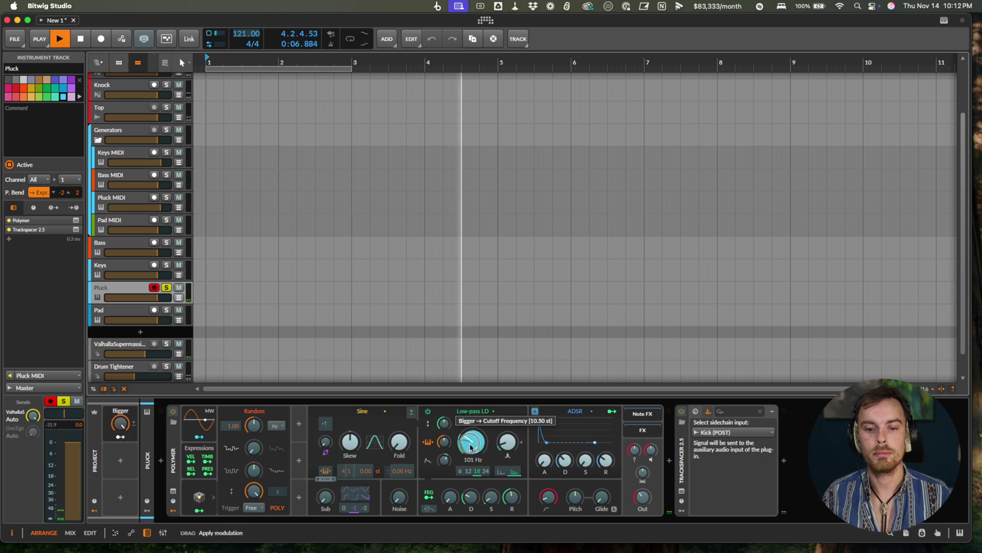
Map Bigger to the decay and release of both the ADSR and the filter envelope in the Pluck track's Polymer
left_click(171, 451)
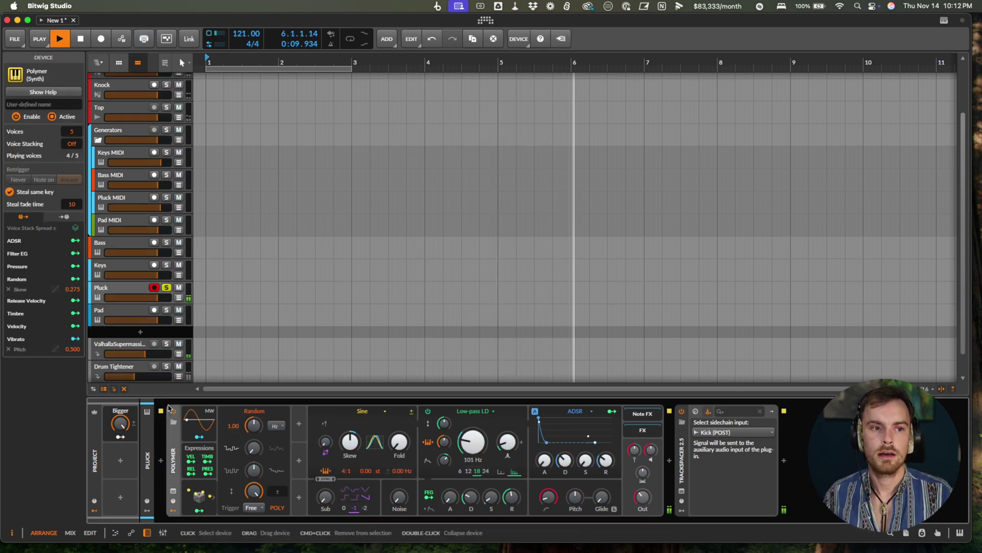
left_click(120, 437)
left_click_drag(563, 459, 609, 462)
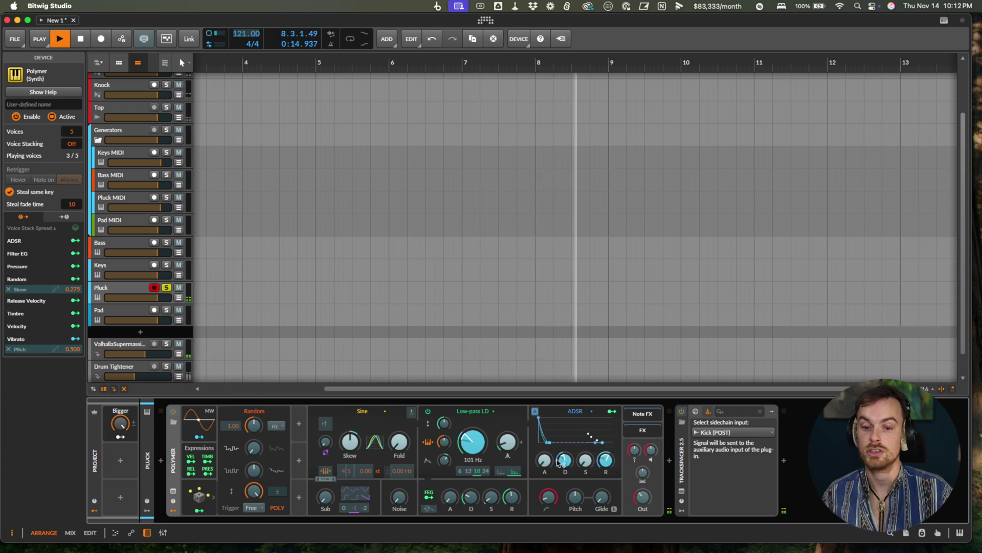
left_click_drag(470, 501, 507, 488)
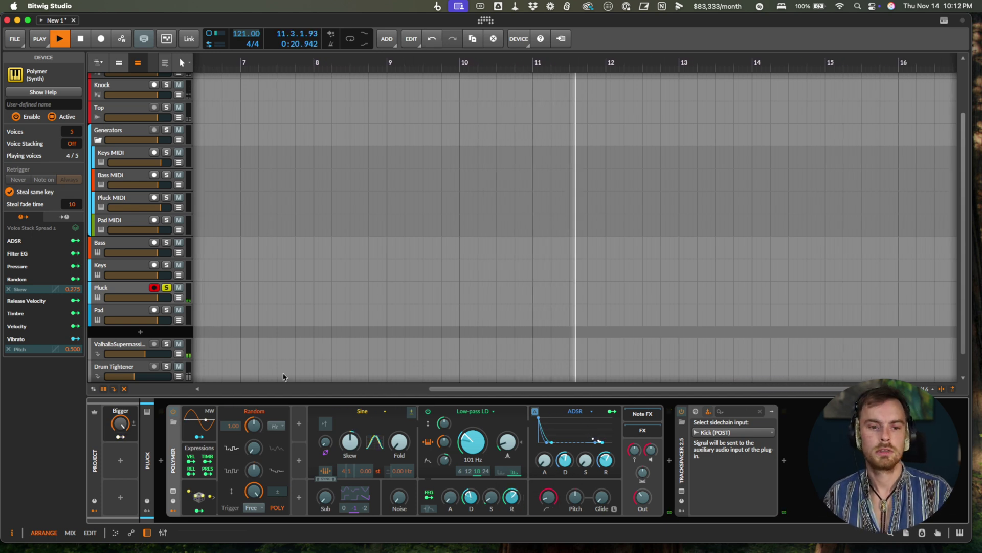
Restart playback, lower the Pluck track's Valhalla send to about -37.7 dB and map Bigger to that send
key("Escape")
left_click(123, 287)
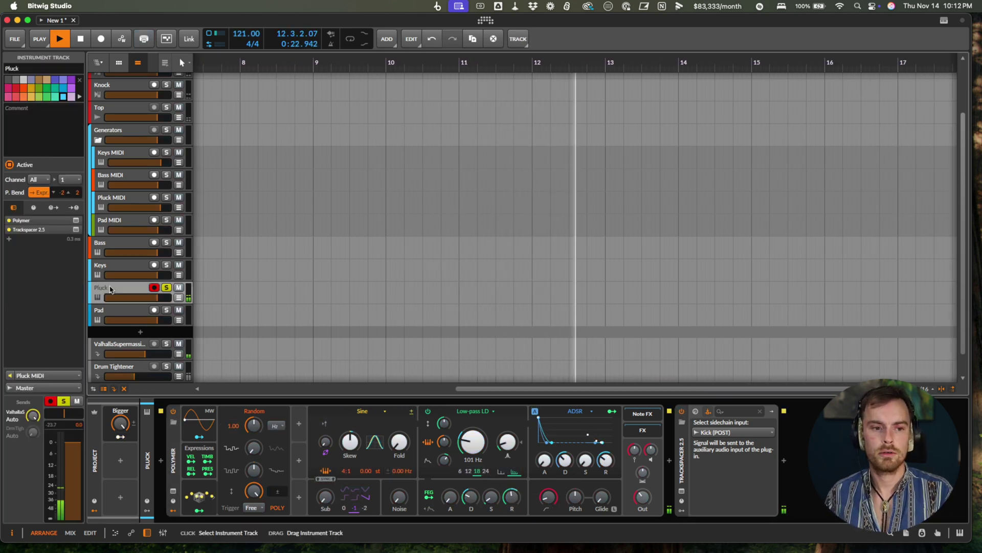
key("space")
key("space")
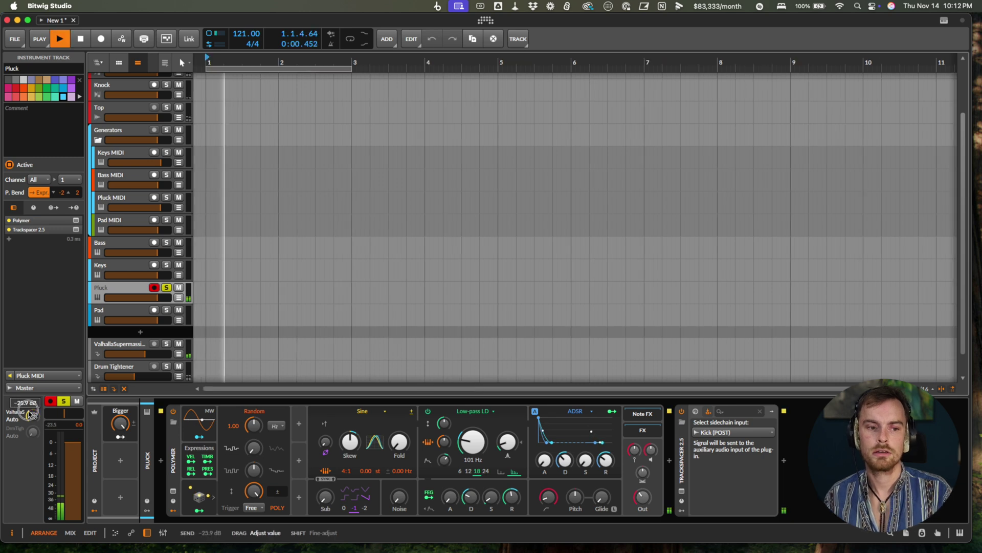
mouse_move(32, 419)
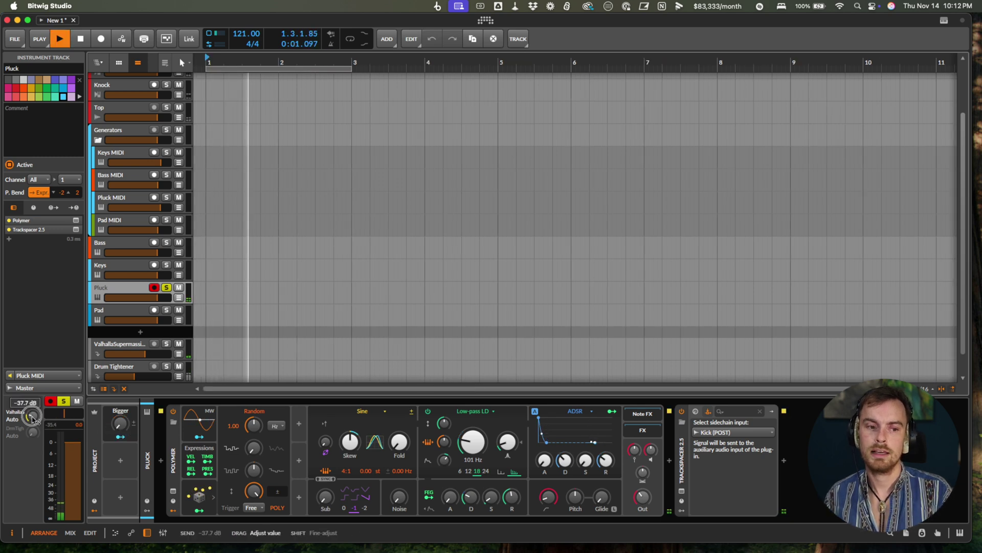
left_click(120, 436)
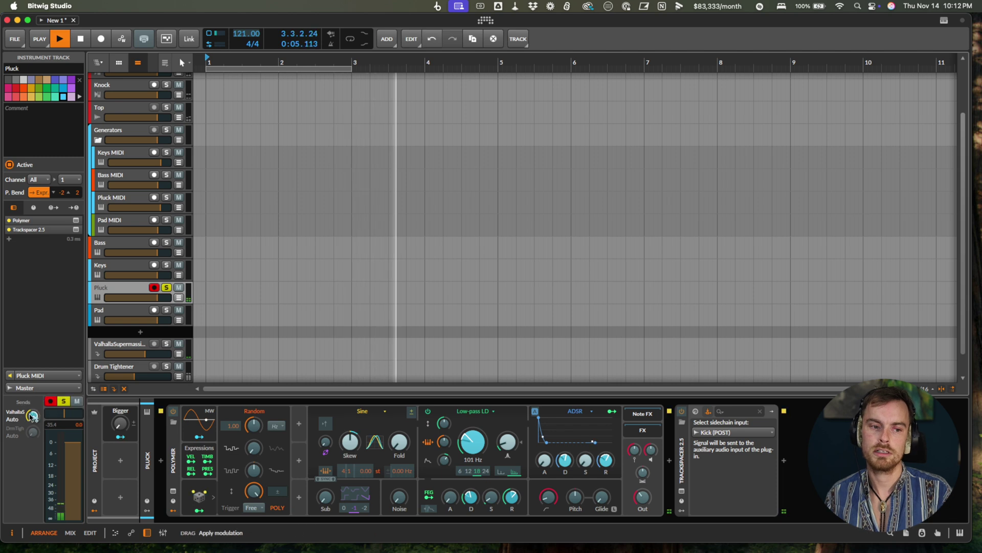
left_click(121, 436)
Map Bigger to Polymer's Fold by 6.48 st, Noise by 27.50 %, cutoff modulation amount by 0.050, ADSR decay by 0.98 s and glide time by 0.01 s
left_click(121, 436)
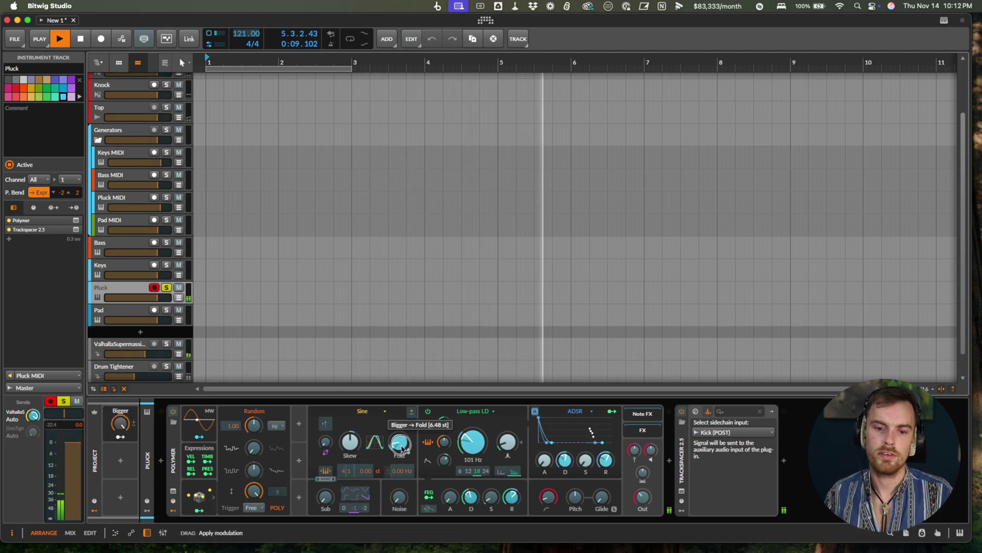
left_click_drag(399, 498, 401, 502)
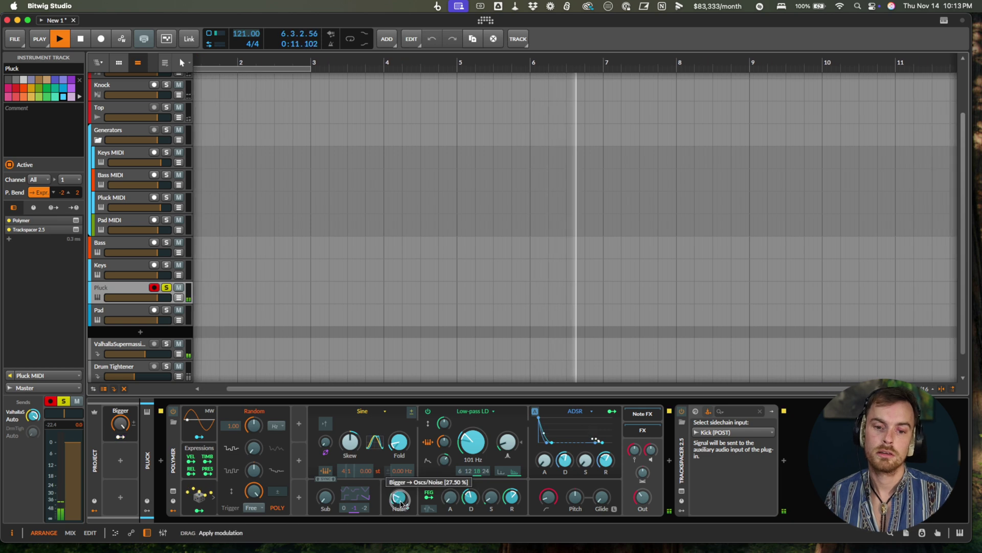
left_click_drag(444, 460, 446, 462)
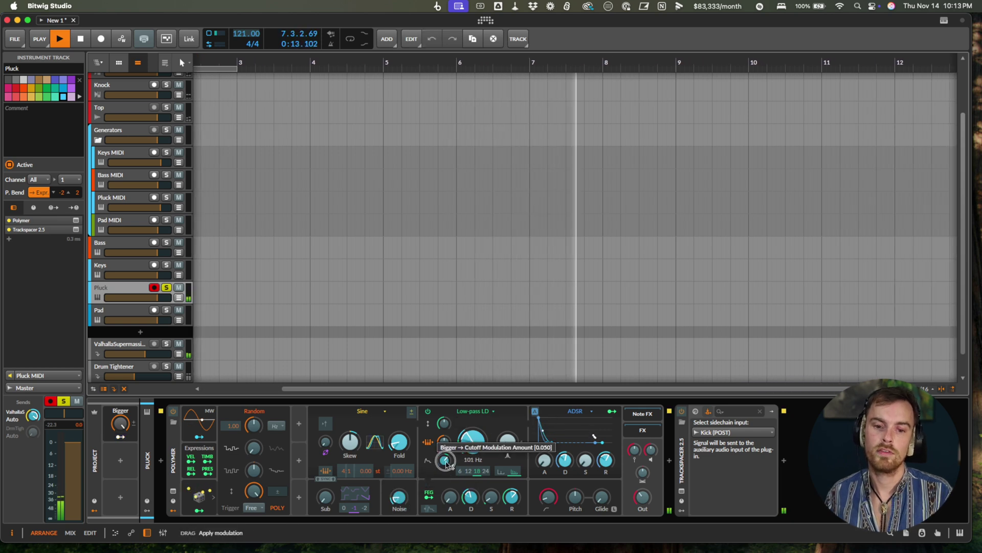
left_click_drag(566, 460, 571, 466)
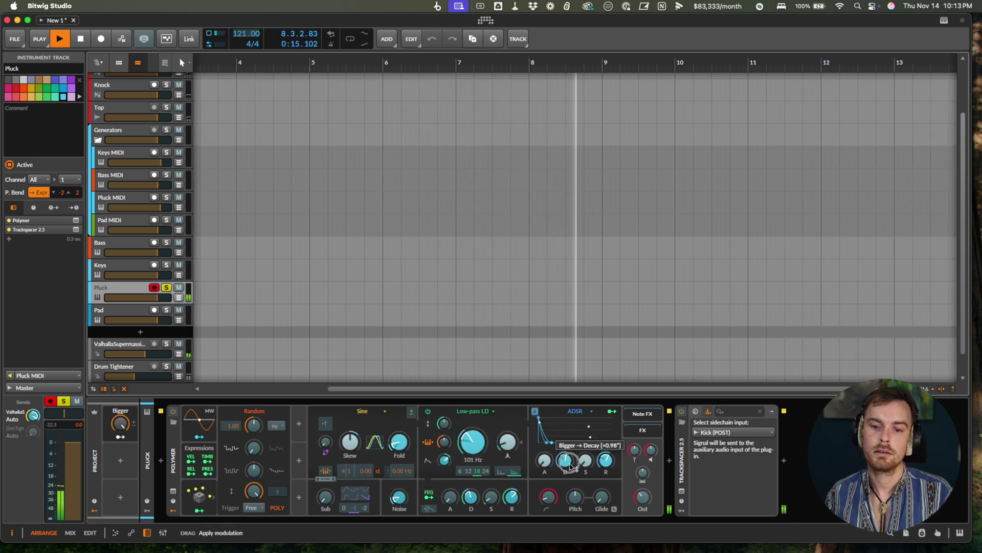
left_click_drag(603, 498, 606, 502)
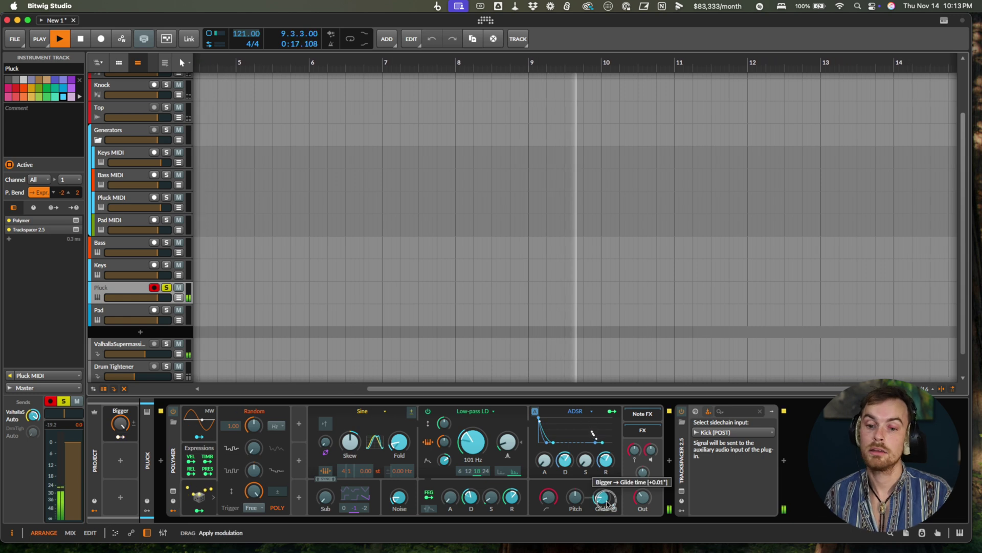
left_click(120, 437)
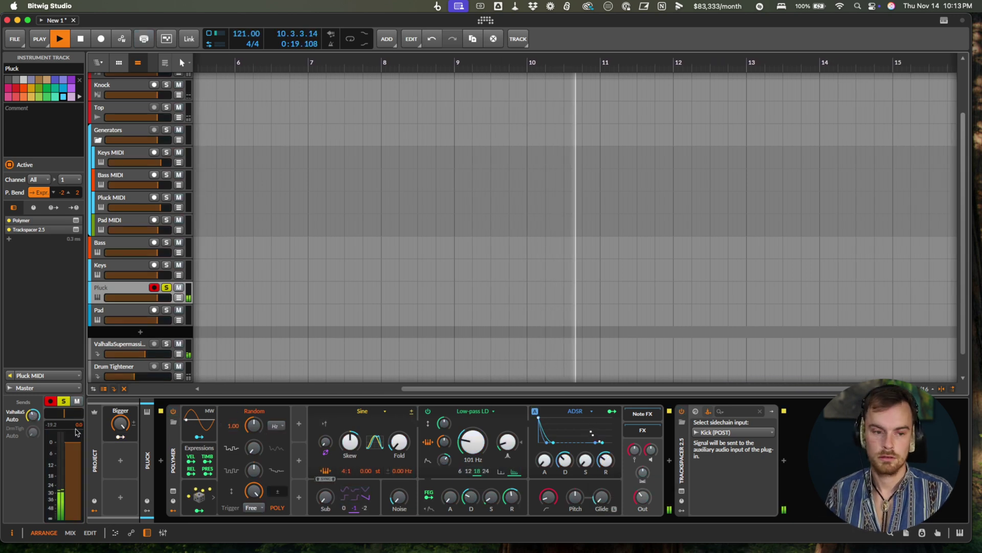
Solo the Bass and Pluck tracks together and audition them
left_click(166, 287)
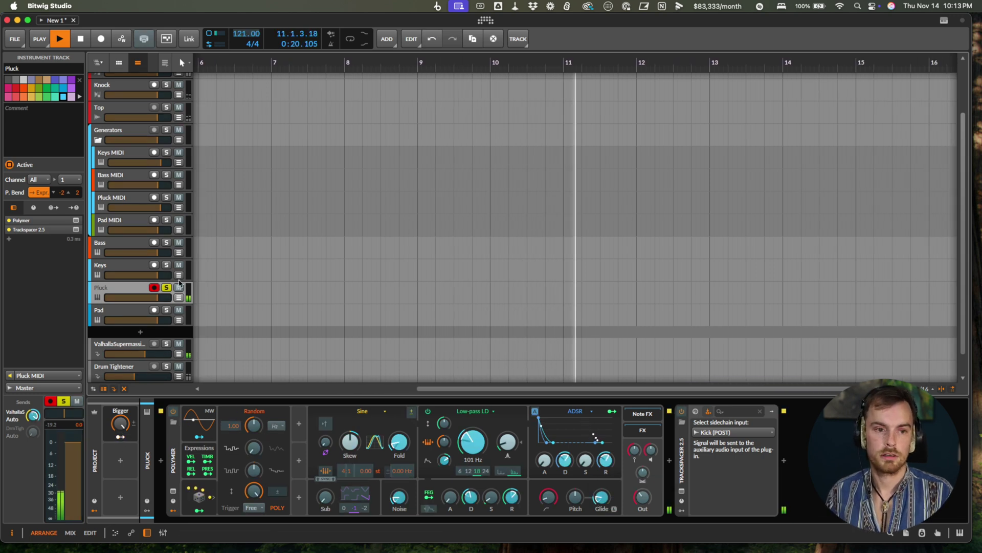
left_click(166, 255)
left_click(169, 293, "super")
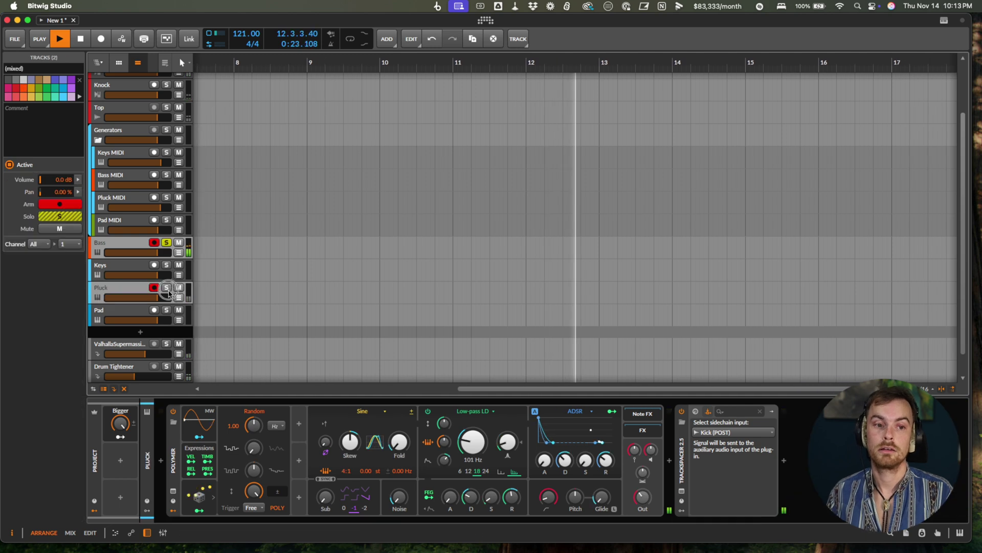
left_click(168, 289)
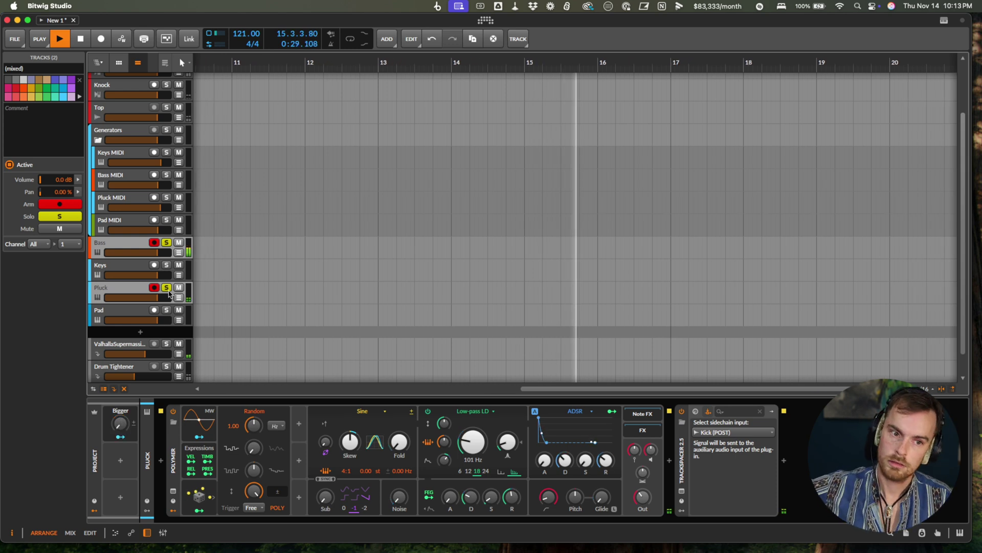
key("space")
Solo only the Pad track, play it and map Bigger to the cutoff frequency of the first Diva layer, MM Choir In The Clouds
left_click(98, 291)
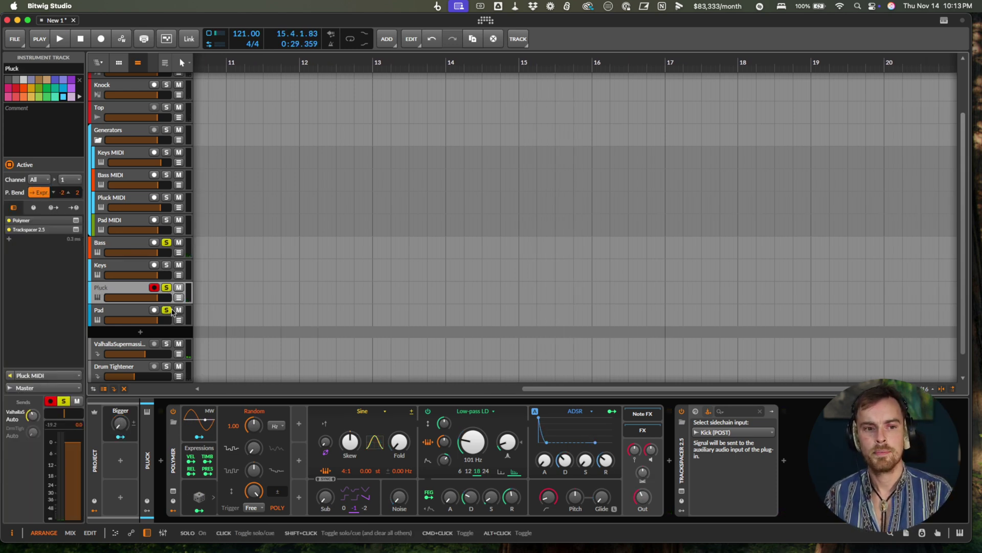
left_click(128, 312)
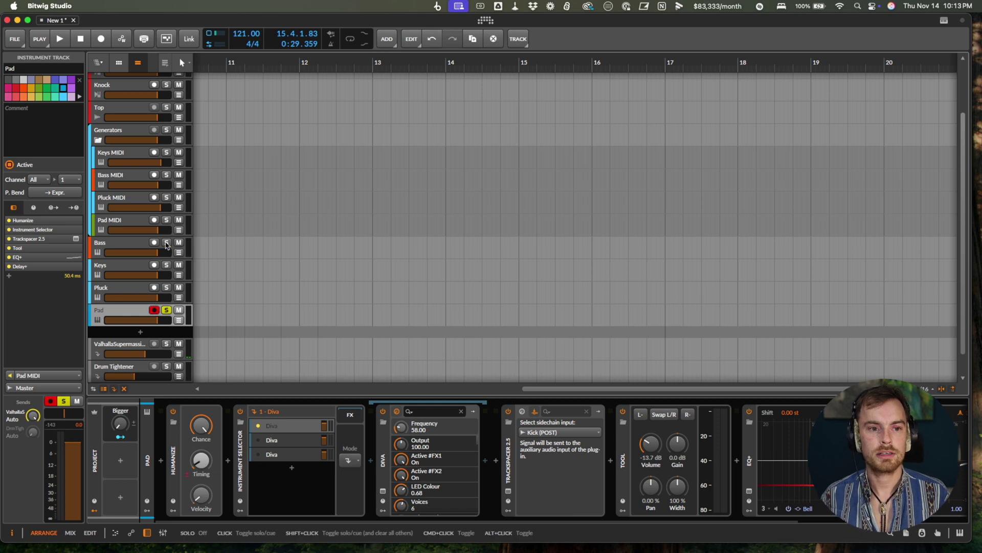
left_click(281, 428)
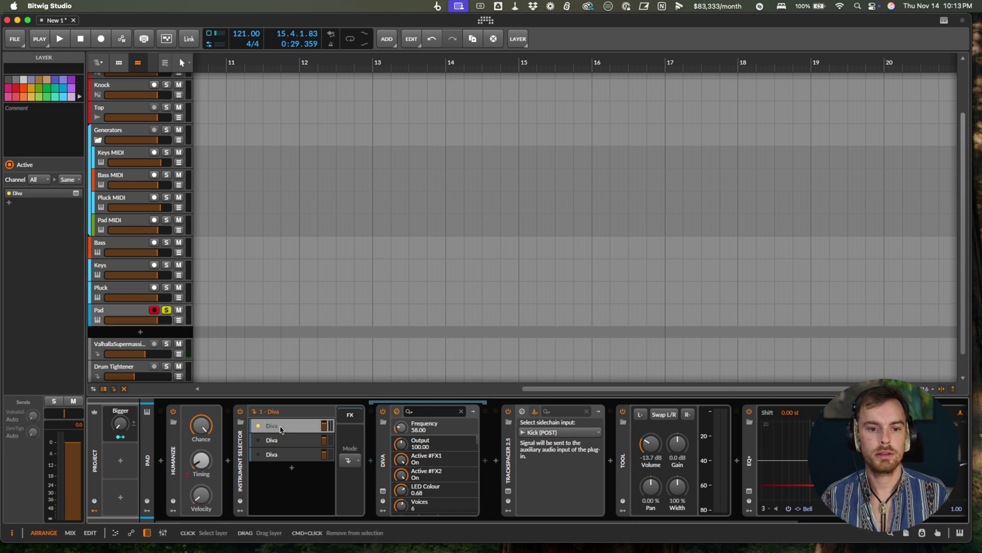
key("space")
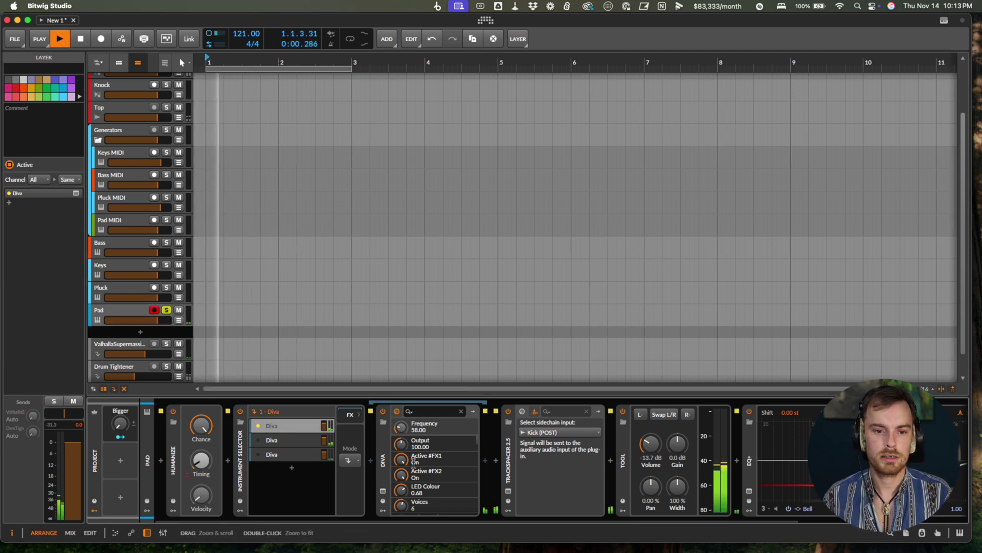
left_click(383, 491)
left_click(525, 123)
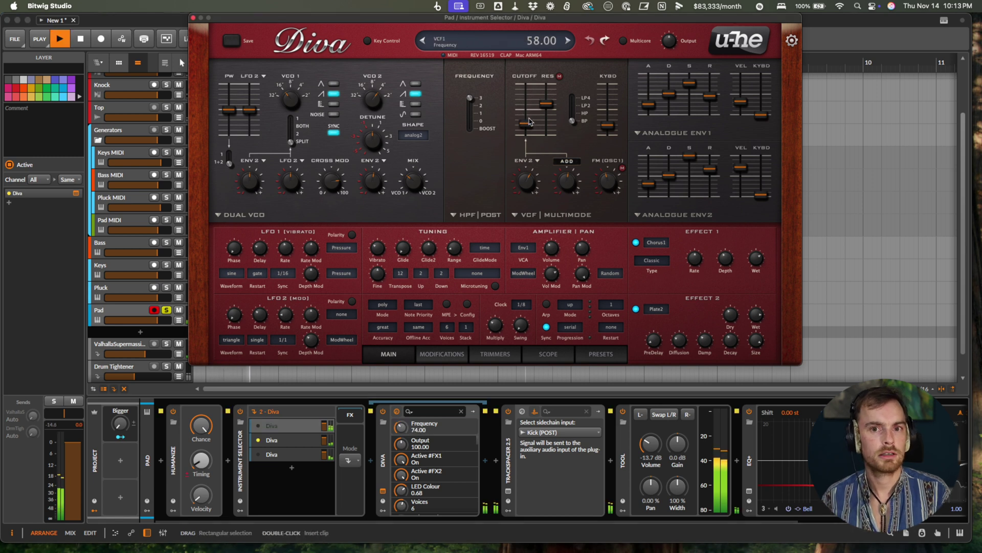
left_click(120, 437)
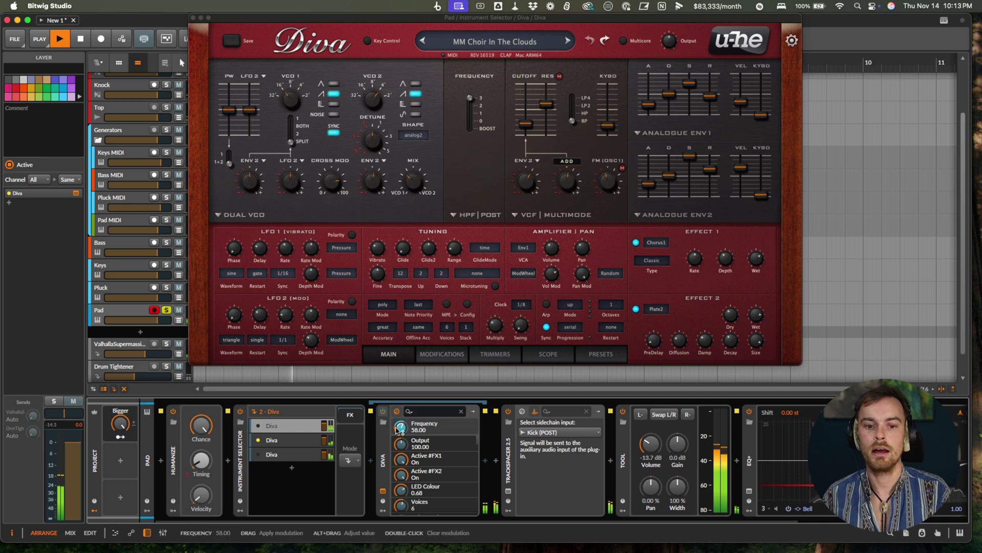
Map Bigger to the cutoff frequency of the second Diva layer, MK Sine Piano, by 0.290
left_click(293, 440)
left_click(384, 492)
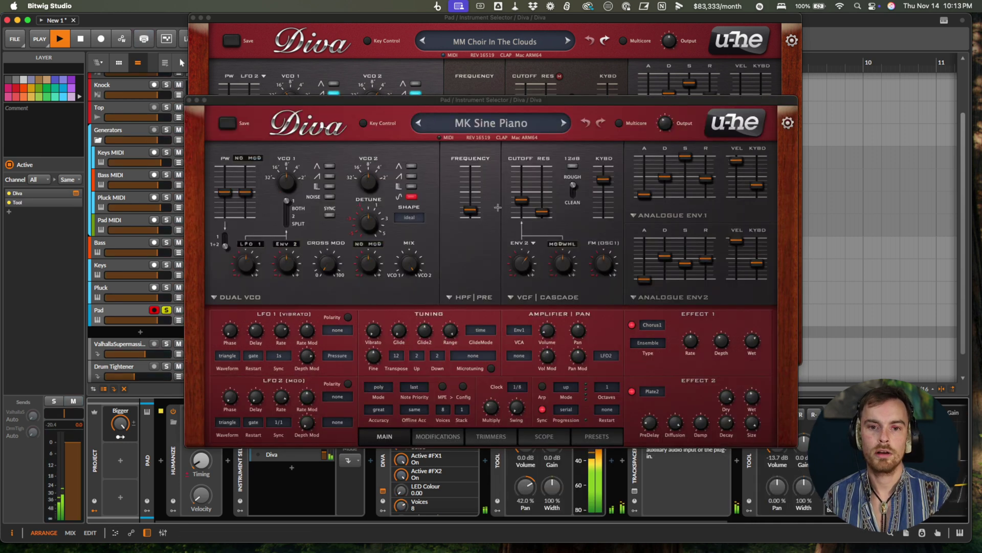
left_click(123, 439)
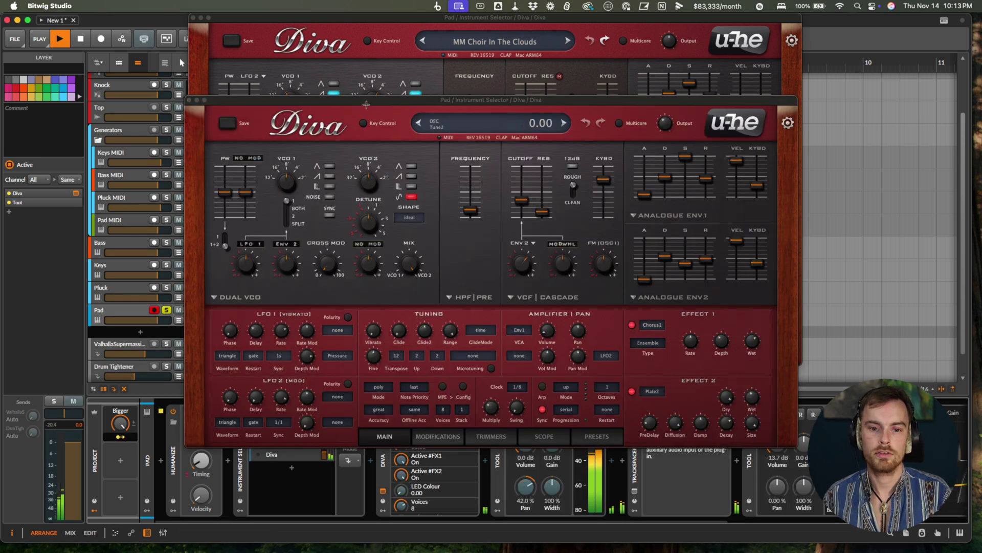
left_click(189, 100)
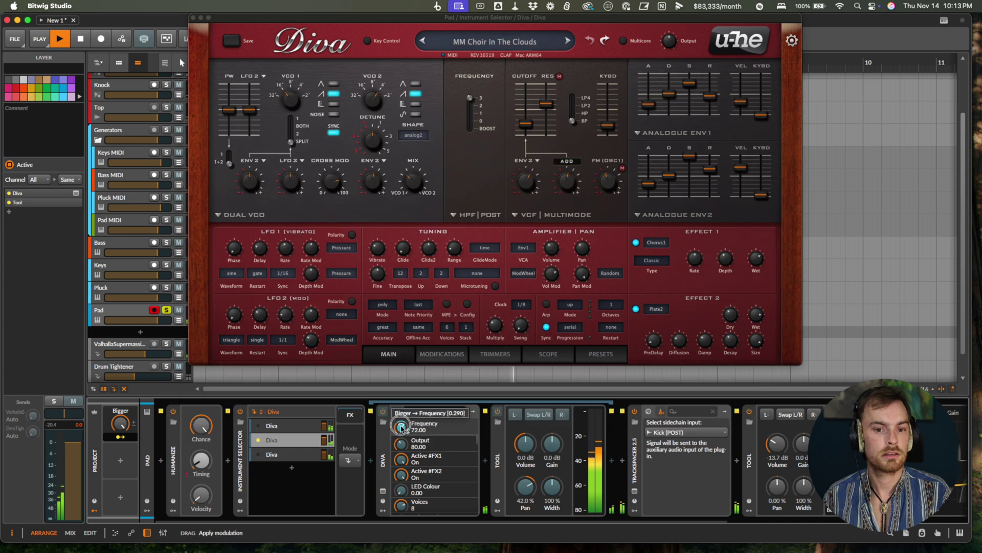
Map Bigger to the cutoff frequency of the third Diva layer, HS Angel Wings, by 0.160
left_click(276, 454)
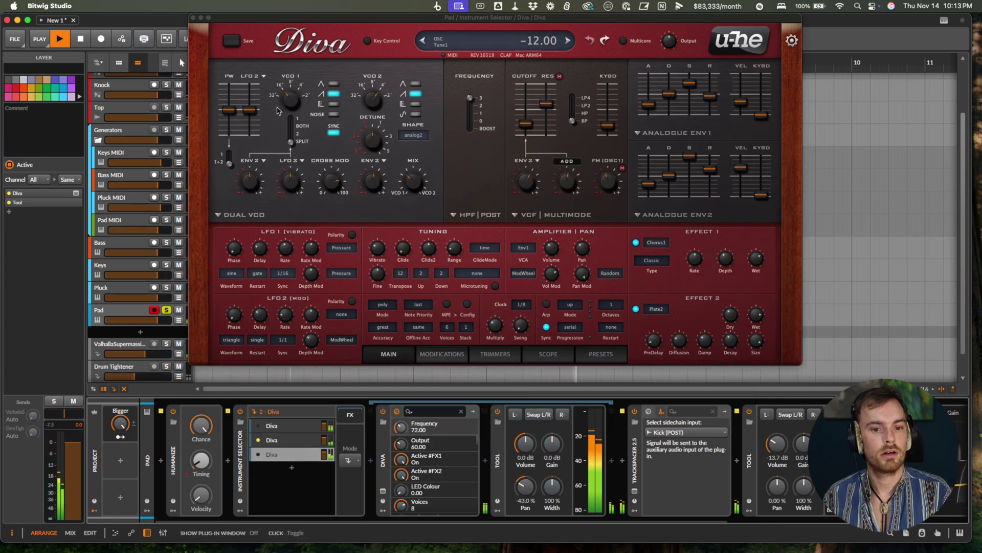
left_click(193, 18)
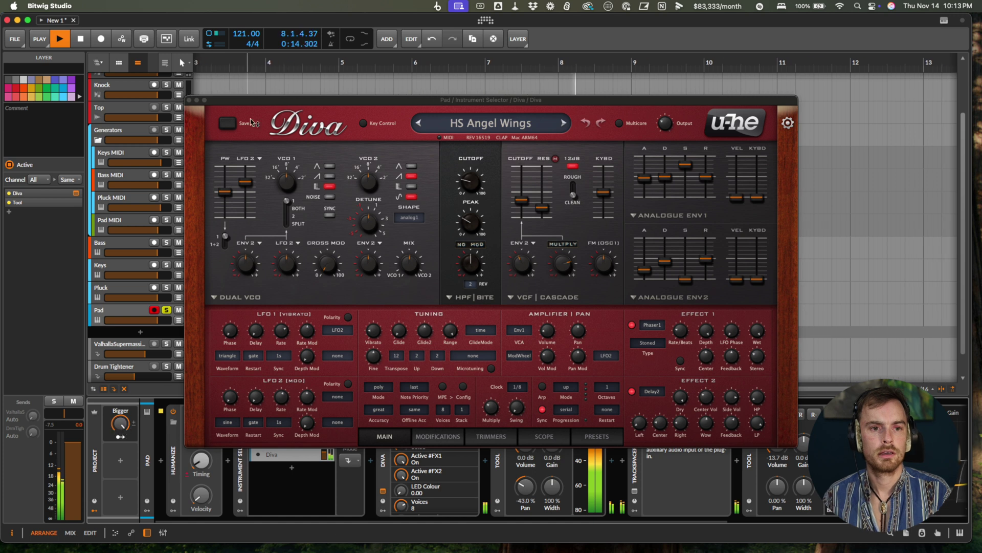
left_click_drag(247, 100, 247, 17)
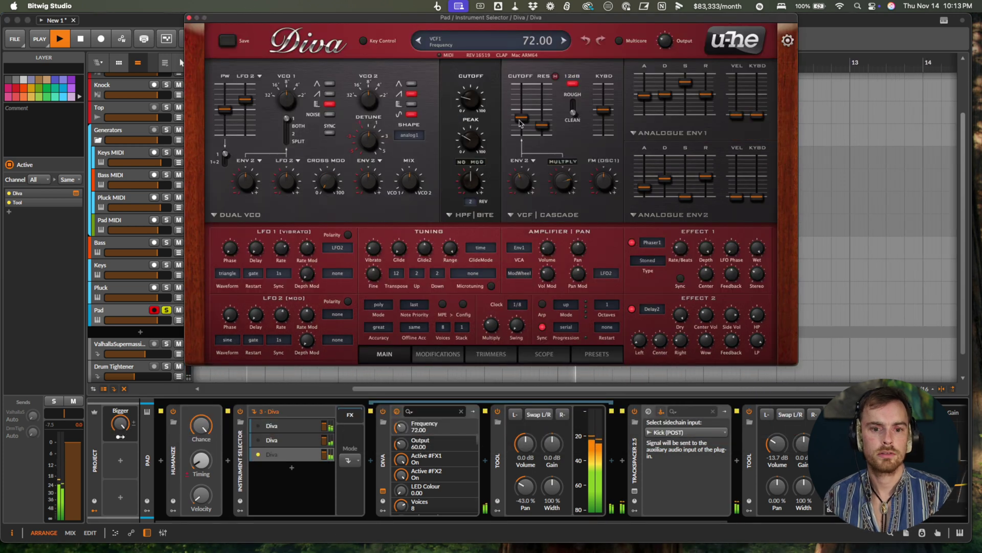
left_click(398, 428)
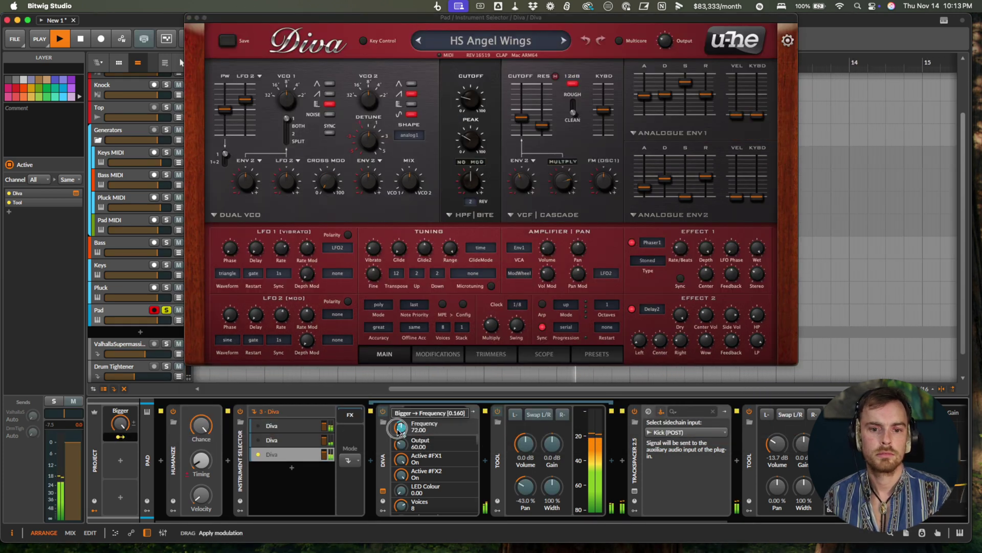
Map Bigger to the Pad track's ValhallaSupermassive send by 0.465 while the pad plays
scroll(399, 431, "right", 5)
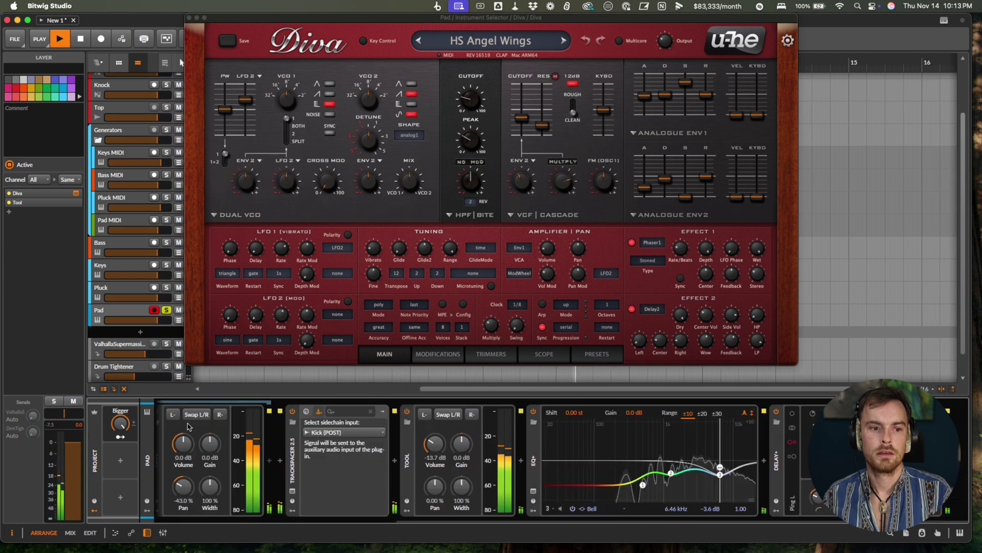
key("space")
left_click(112, 312)
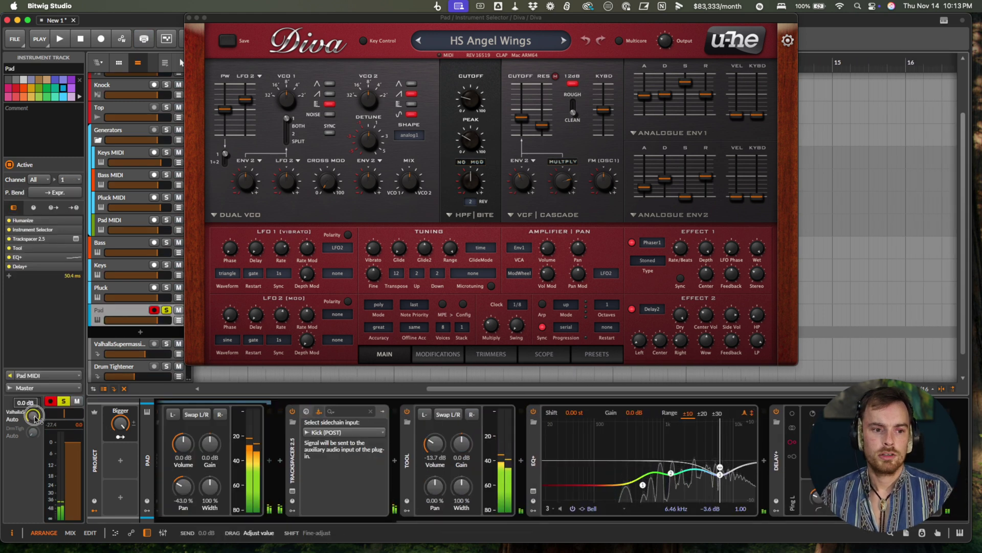
key("space")
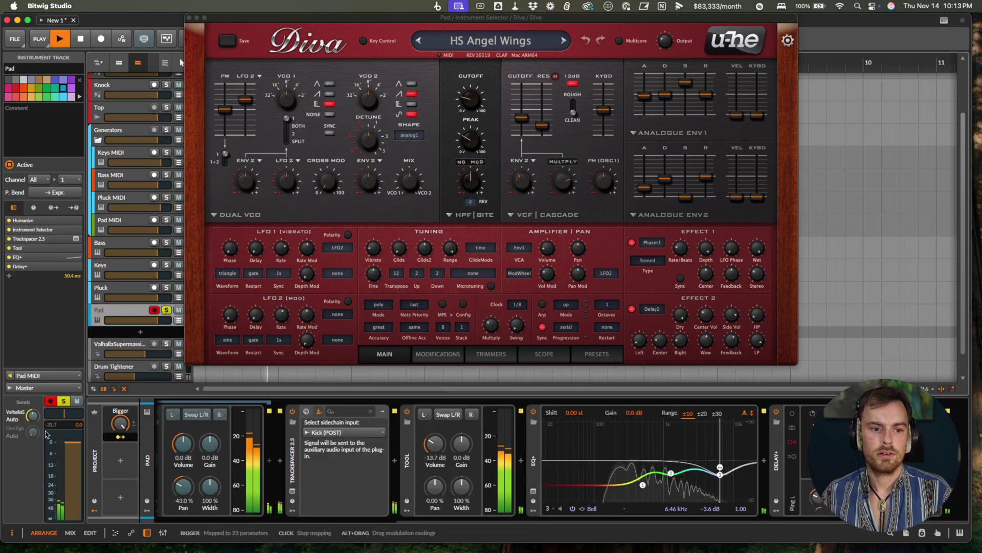
left_click_drag(35, 418, 32, 420)
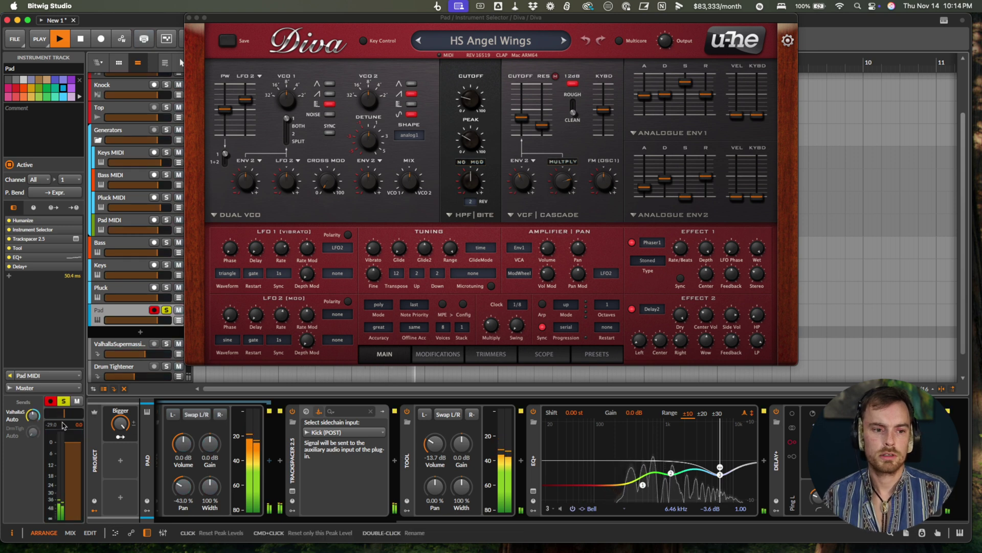
Map Bigger to the gain of bands 3 and 2 in the Pad's EQ+, by 6.1 and 4.8
left_click(120, 437)
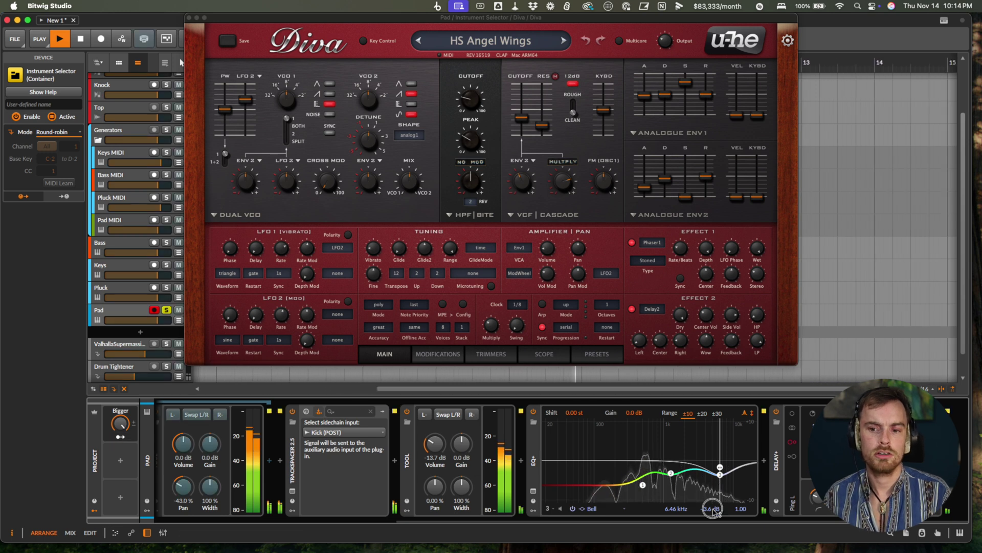
left_click_drag(712, 509, 714, 512)
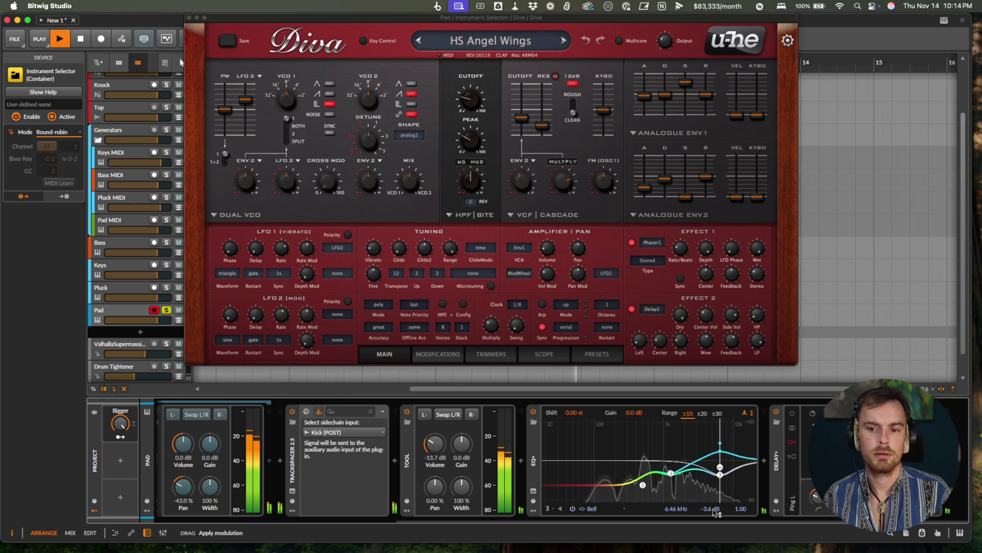
left_click(670, 473)
left_click_drag(715, 513, 714, 509)
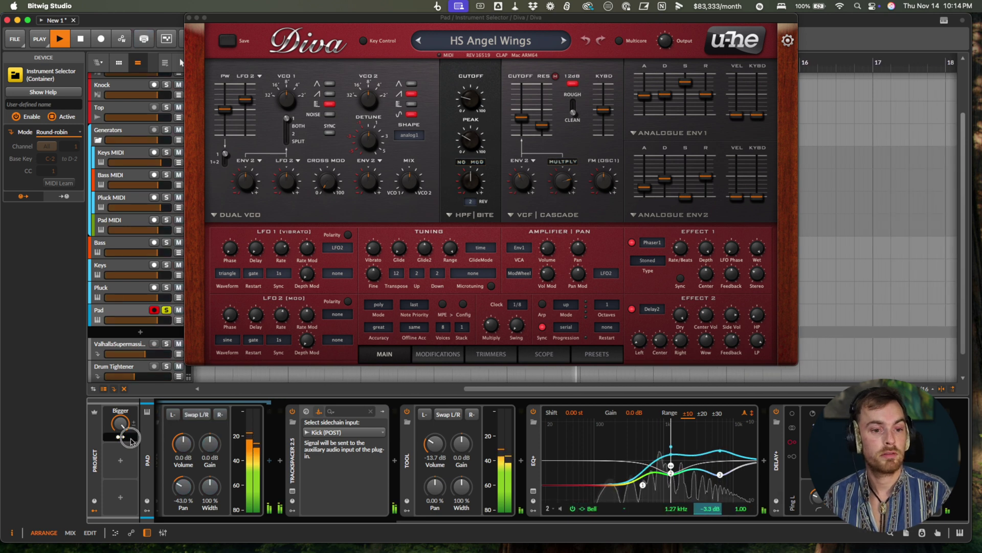
Map Bigger to the volume of the Pad's Tool device before the EQ+, then end mapping and stop playback
left_click_drag(430, 445, 430, 443)
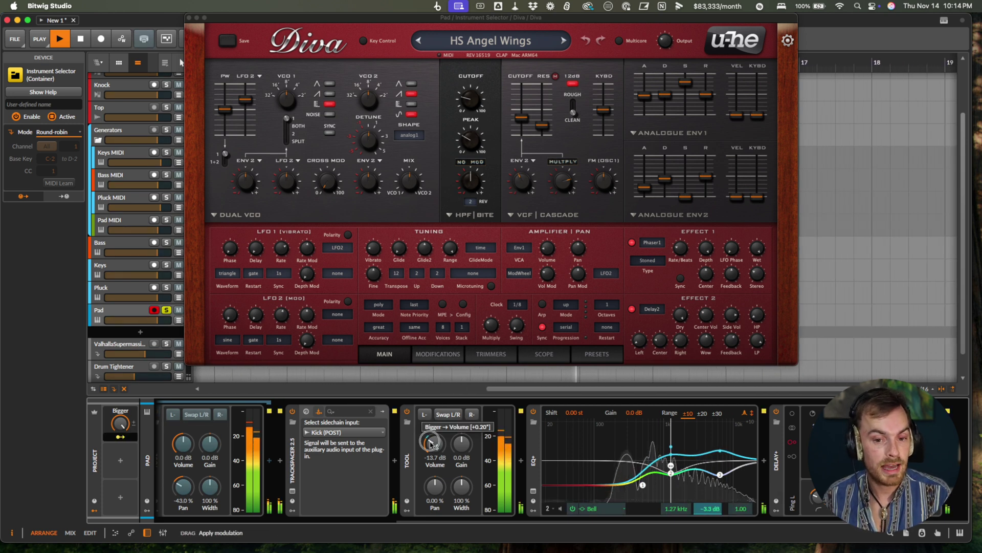
left_click(120, 436)
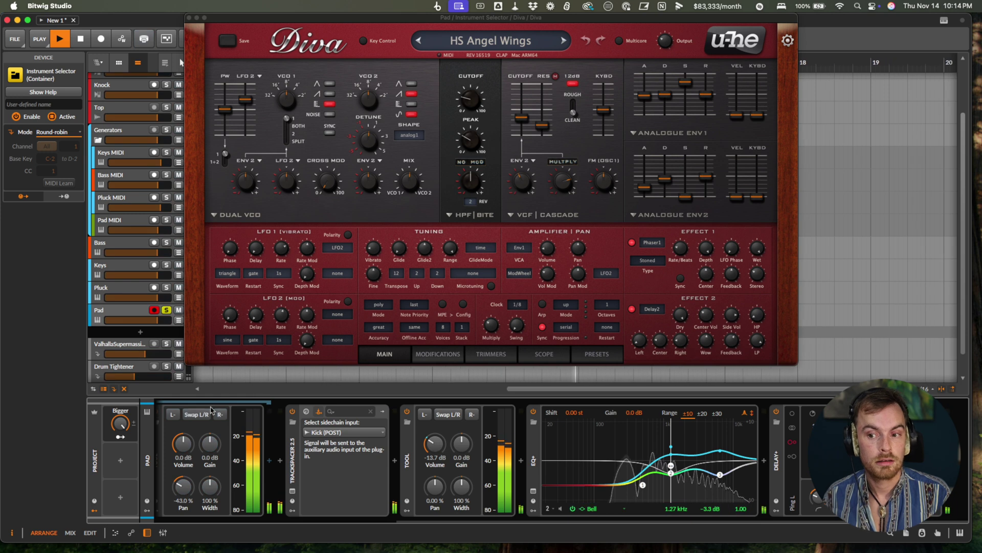
key("space")
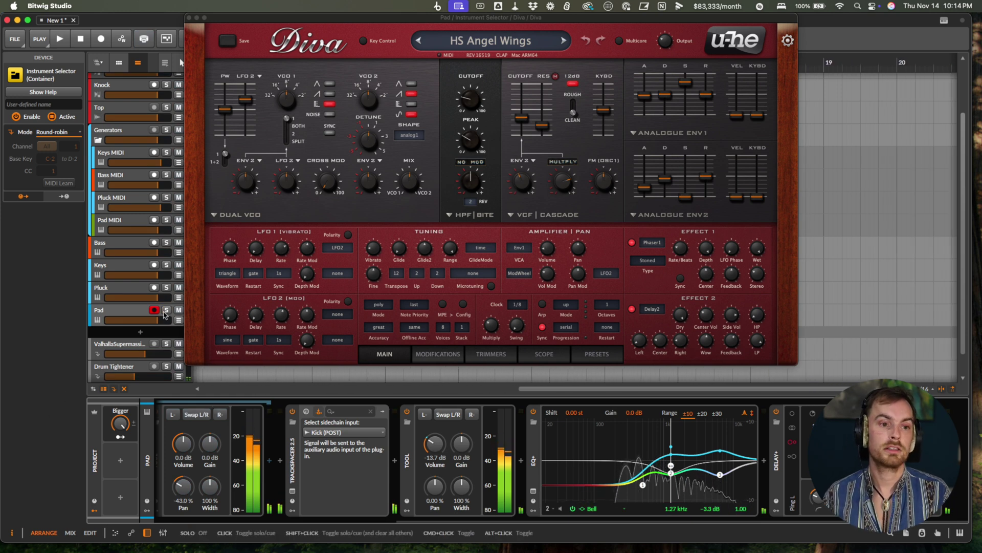
Select the Keys track and open its first Keyscape layer, Rhodes - LA Custom Old Sampler, with the plug-in window clear of the track list
left_click(125, 270)
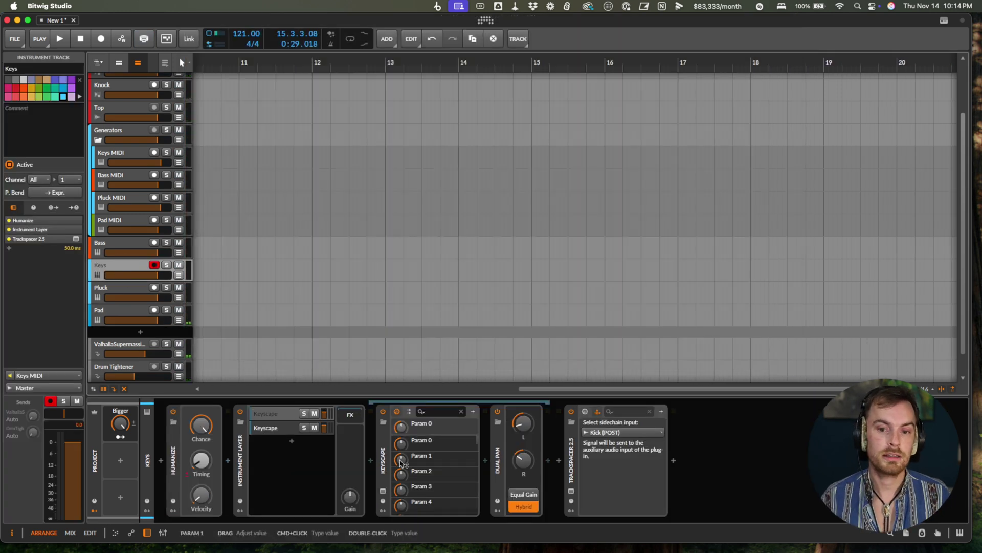
left_click(381, 490)
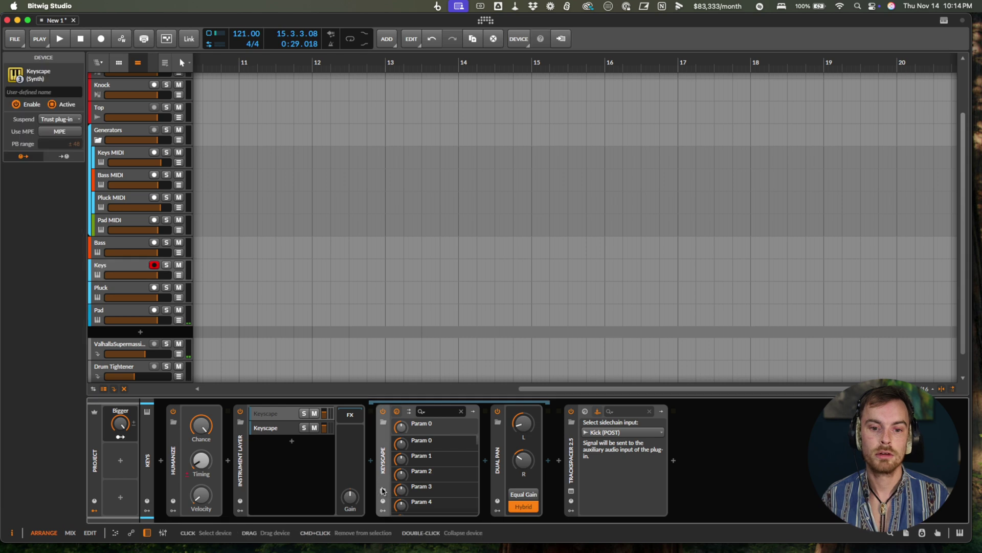
left_click(382, 490)
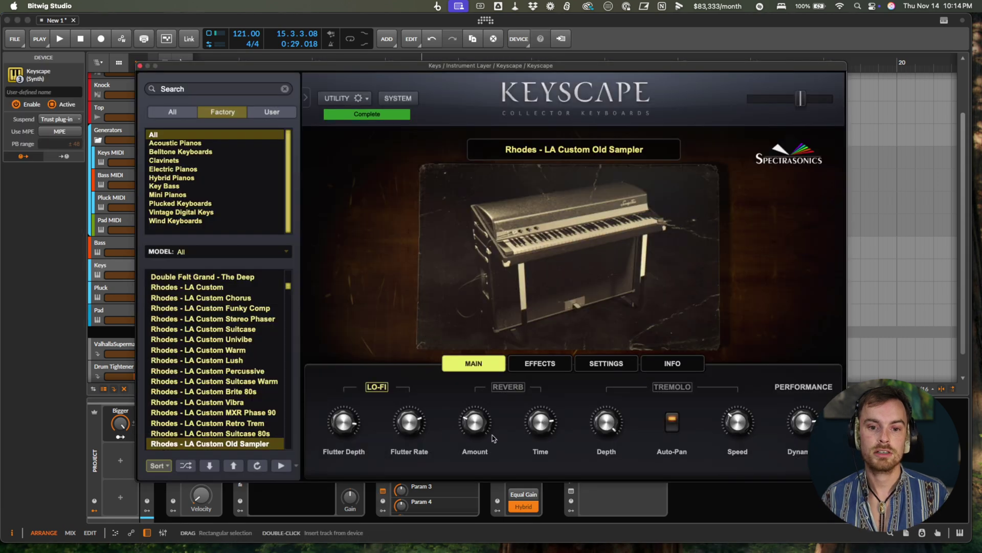
left_click_drag(200, 61, 359, 49)
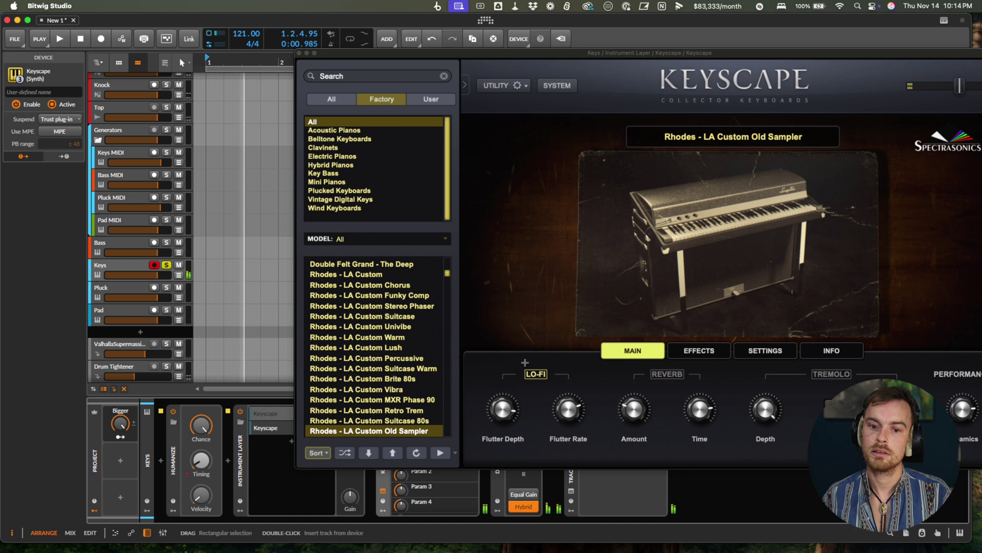
Try out the Lo-Fi Flutter Rate on the soloed Old Sampler layer and enable host automation for it
left_click(536, 374)
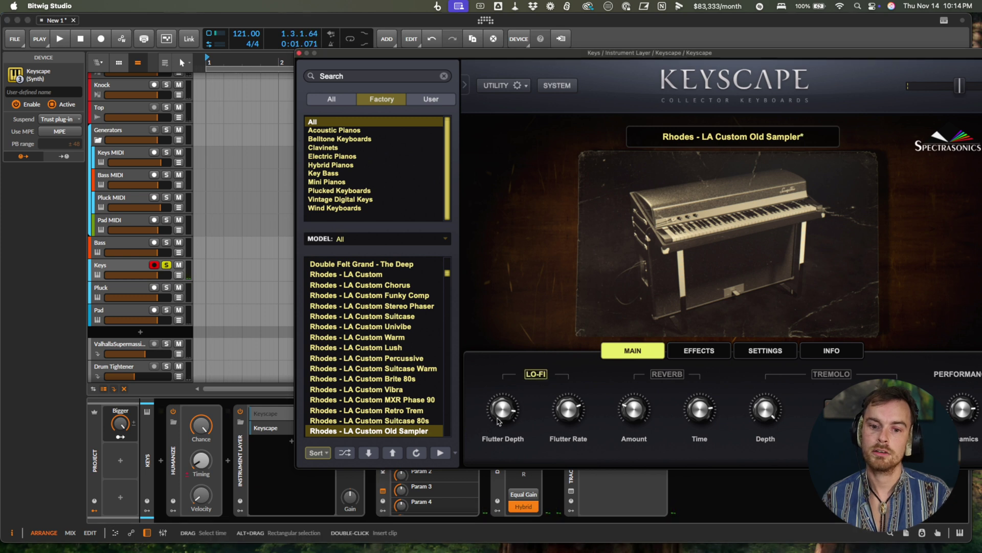
key("space")
mouse_move(568, 410)
left_mouse_down()
mouse_move(565, 441)
mouse_move(564, 414)
left_mouse_up()
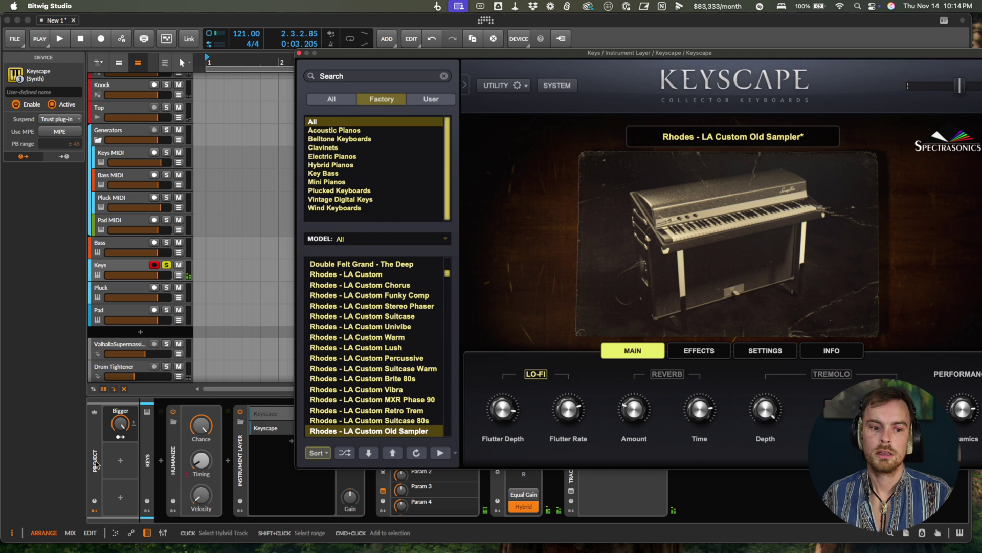
right_click(568, 404)
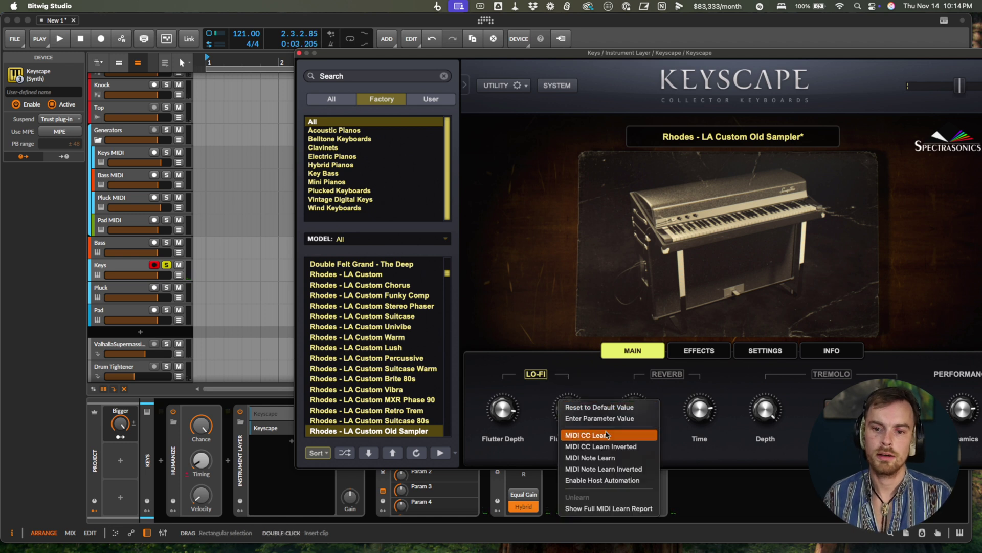
left_click(617, 480)
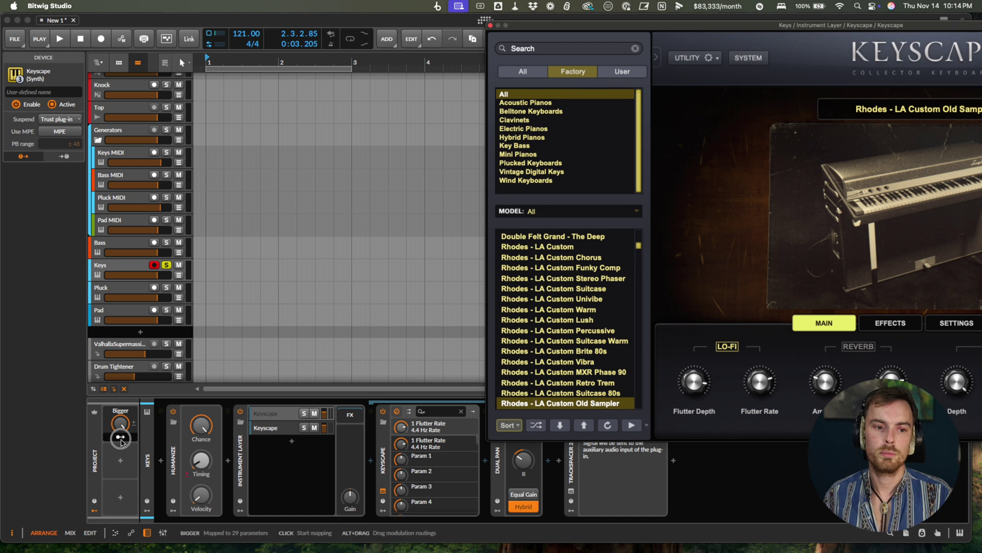
Try mapping Bigger to the Old Sampler layer's Flutter Rate by a negative amount while playing
left_click(122, 439)
key("space")
left_click_drag(401, 428, 402, 434)
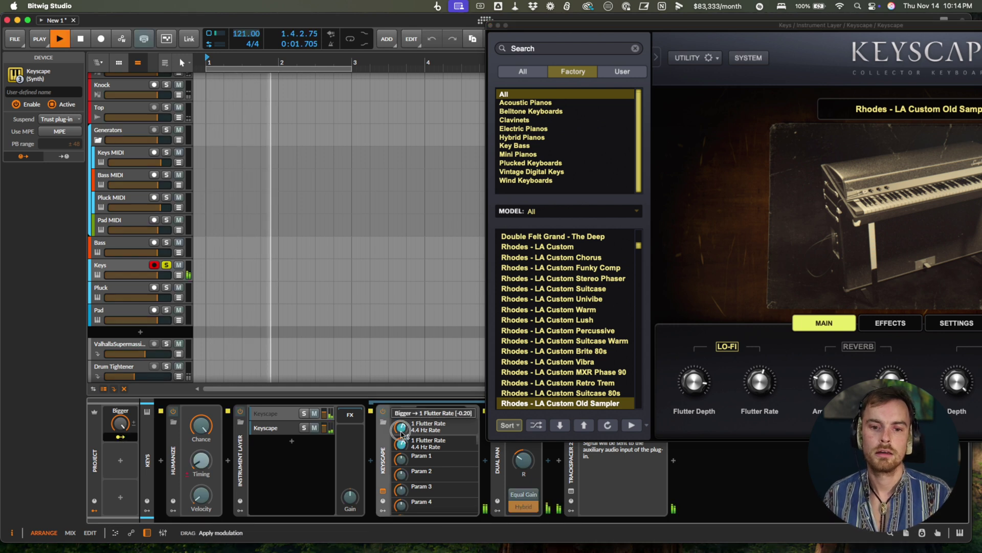
key("space")
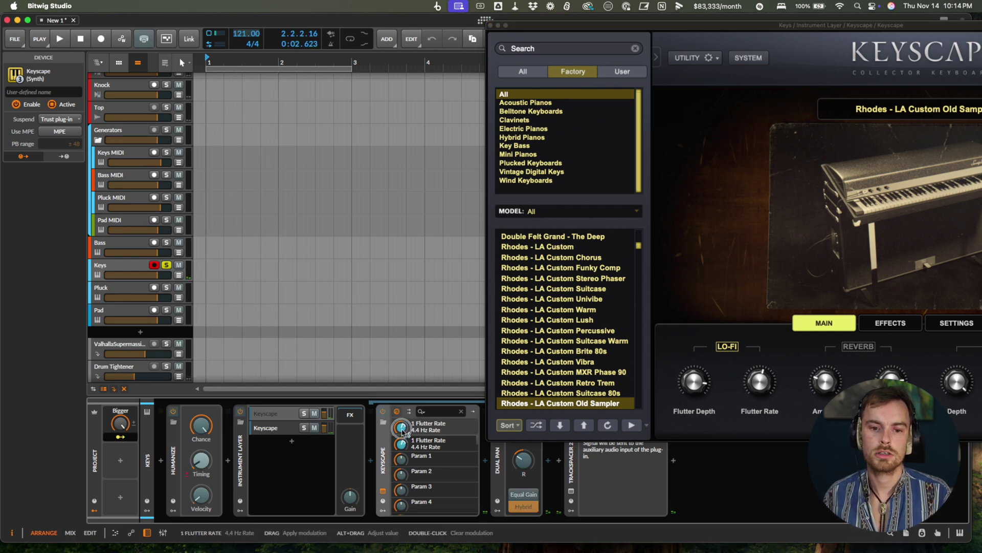
Set the Old Sampler layer's Flutter Rate to 1.2 Hz, map Bigger to it by 0.275 and audition the macro
key("Escape")
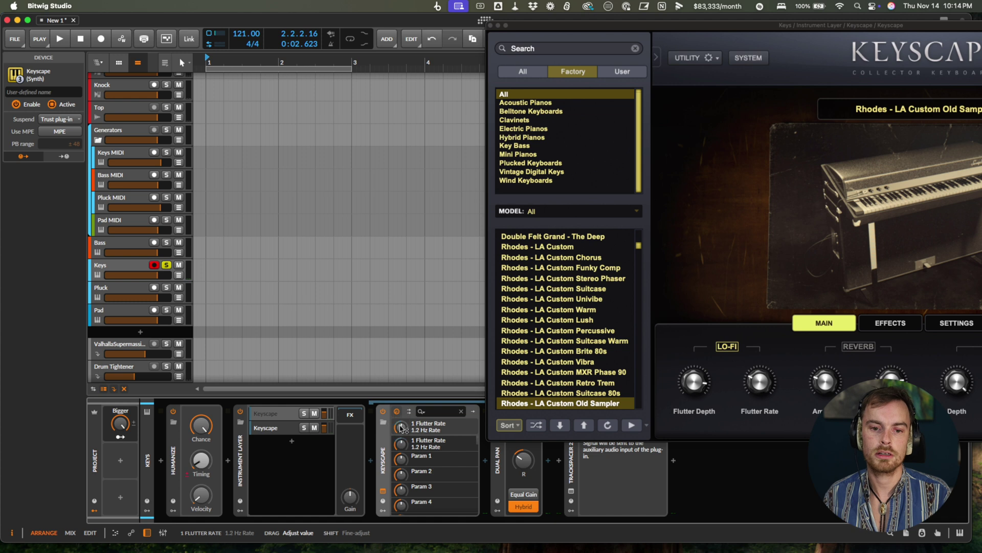
left_click(120, 436)
left_click_drag(401, 428, 402, 430)
key("space")
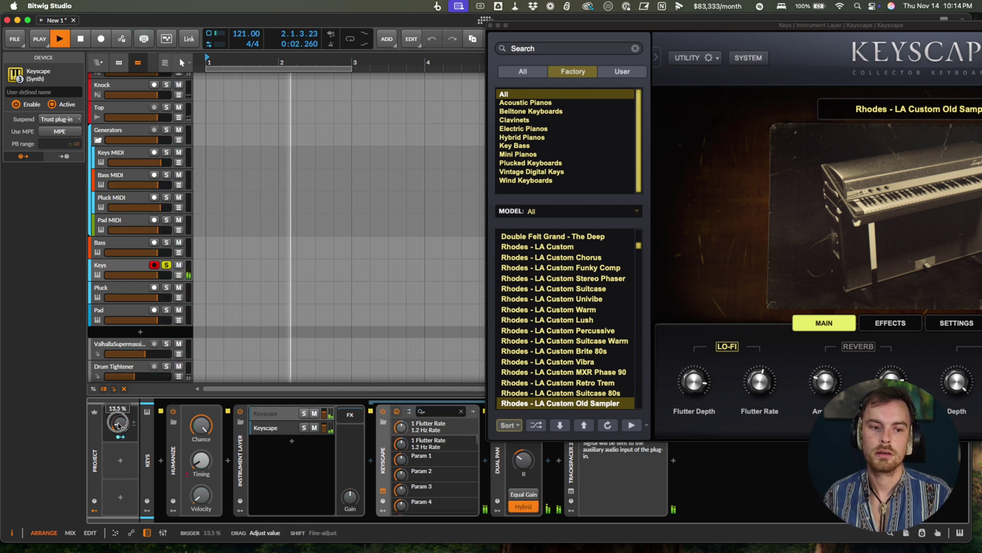
key("space")
Open the second Keyscape layer, Rhodes - LA Custom Vibra, and set its Modulation FX Amount to 29 % depth while auditioning
left_click(266, 429)
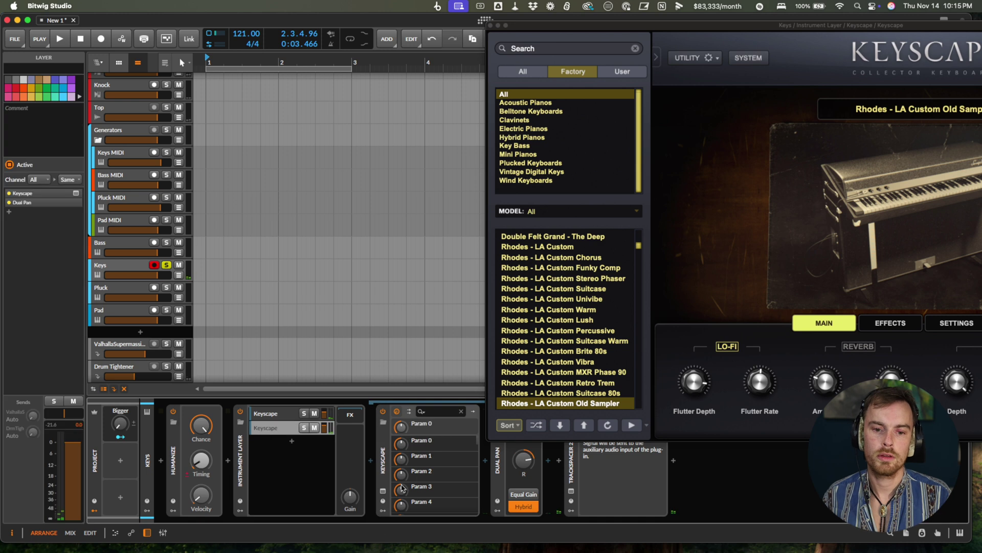
left_click(382, 492)
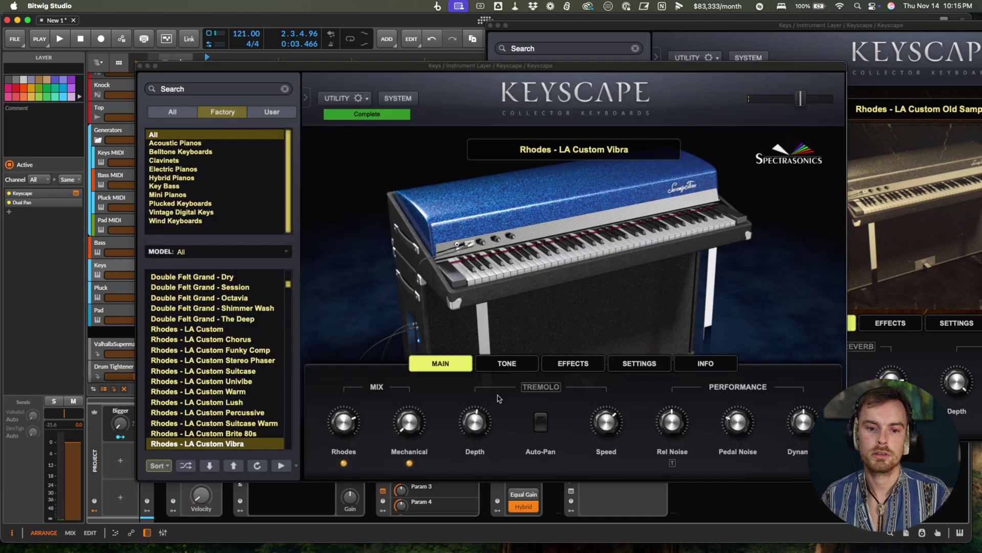
left_click(574, 364)
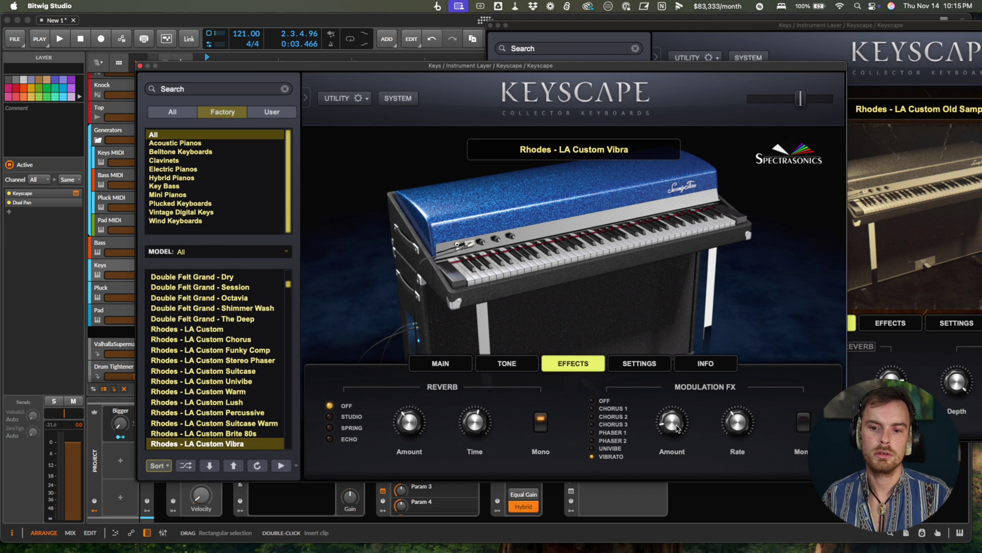
key("space")
left_click_drag(677, 428, 678, 427)
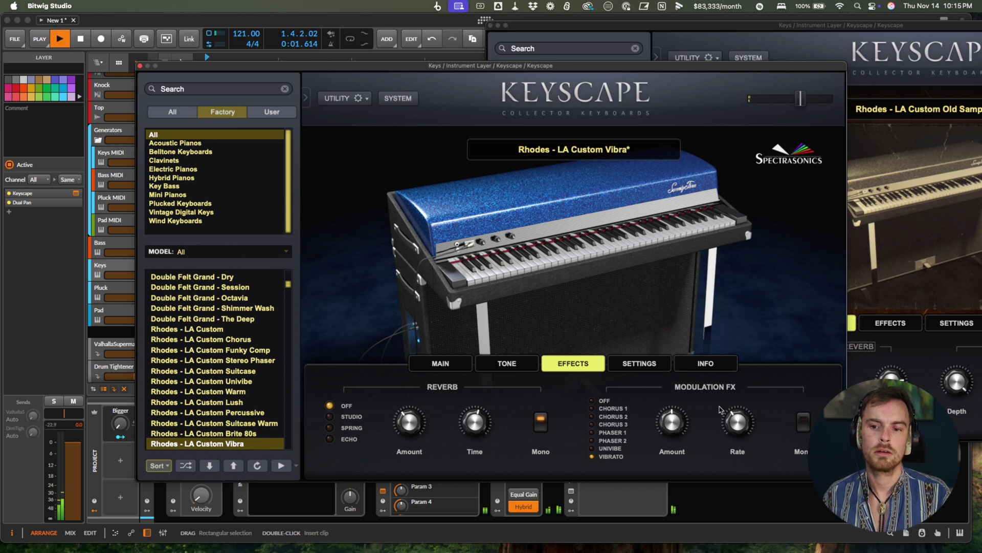
key("space")
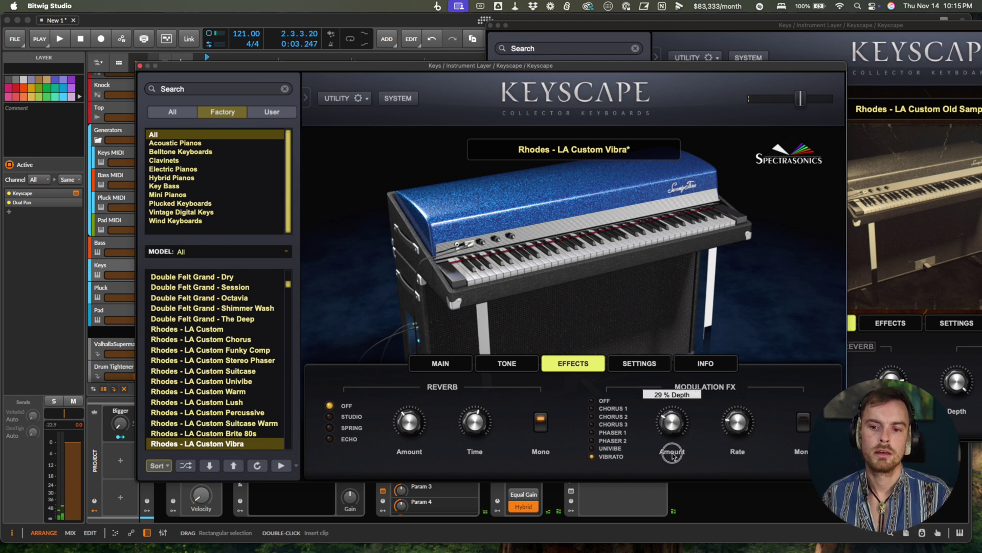
Enable host automation for the Vibra layer's Modulation FX Amount and map Bigger to it by 0.245
right_click(673, 433)
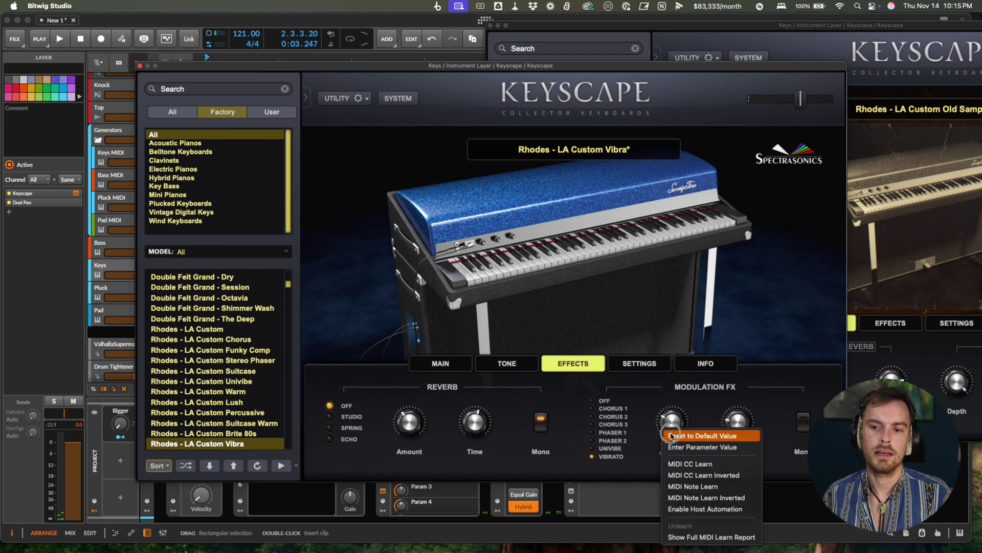
left_click(715, 509)
left_click(139, 65)
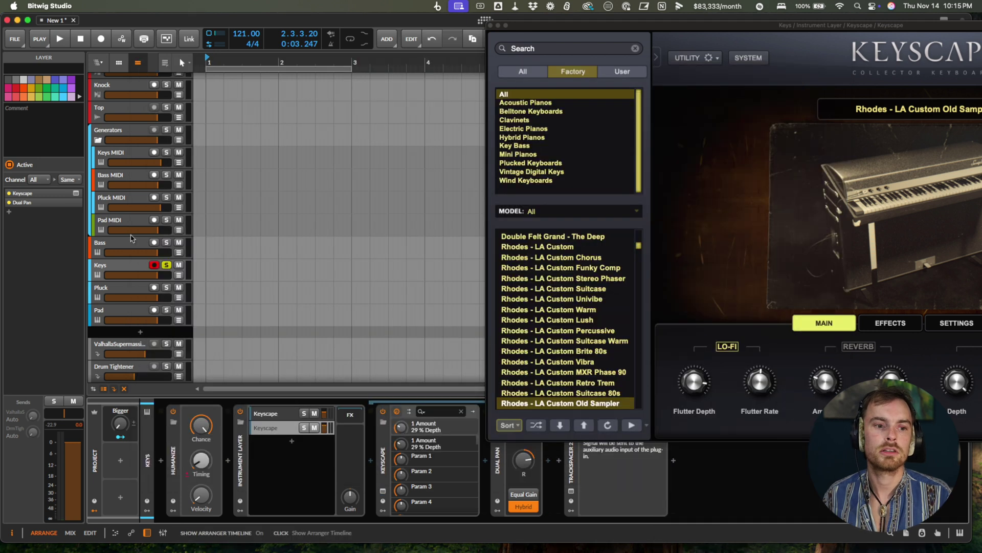
left_click(120, 437)
left_click(402, 434)
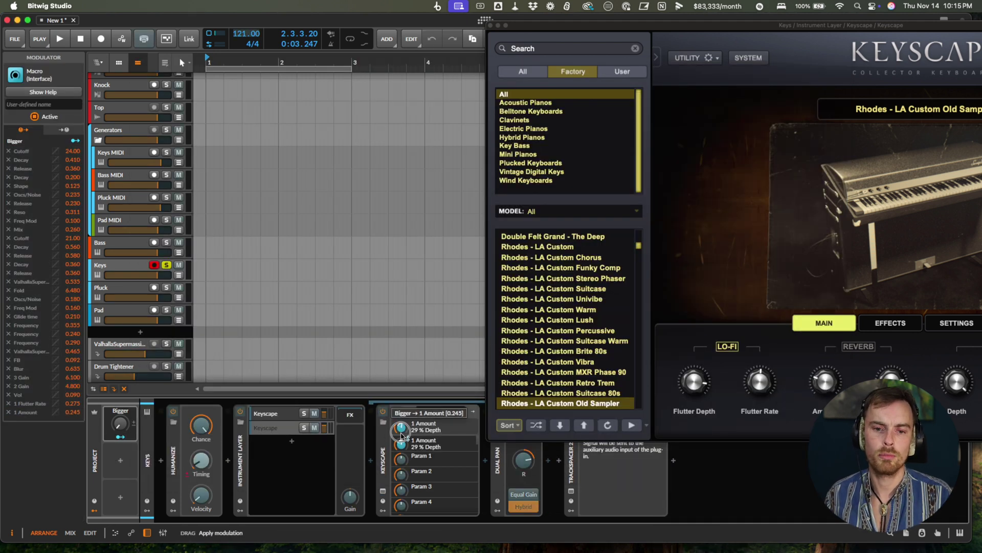
left_click_drag(402, 435, 403, 437)
left_click(89, 409)
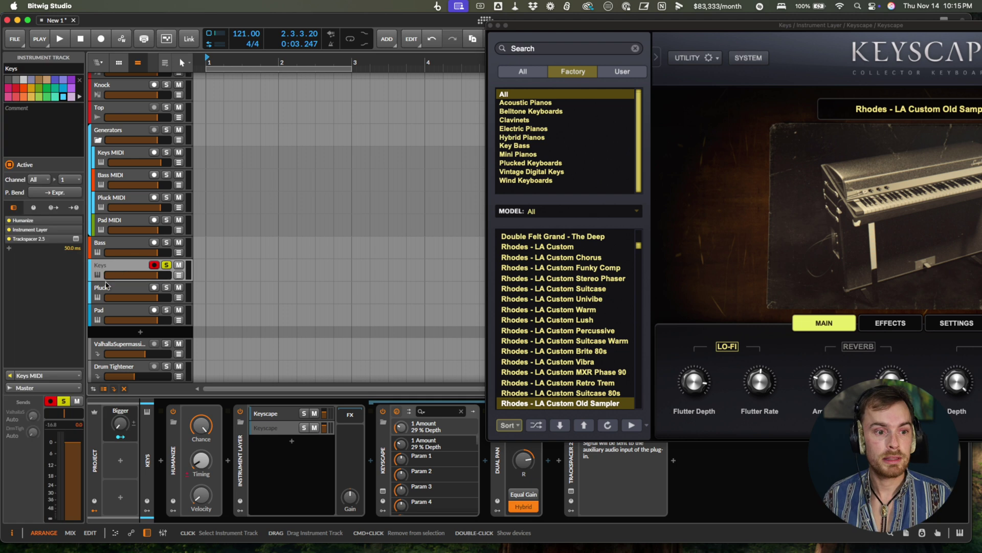
Map Bigger to the Keys track's ValhallaSupermassive send
left_click(121, 436)
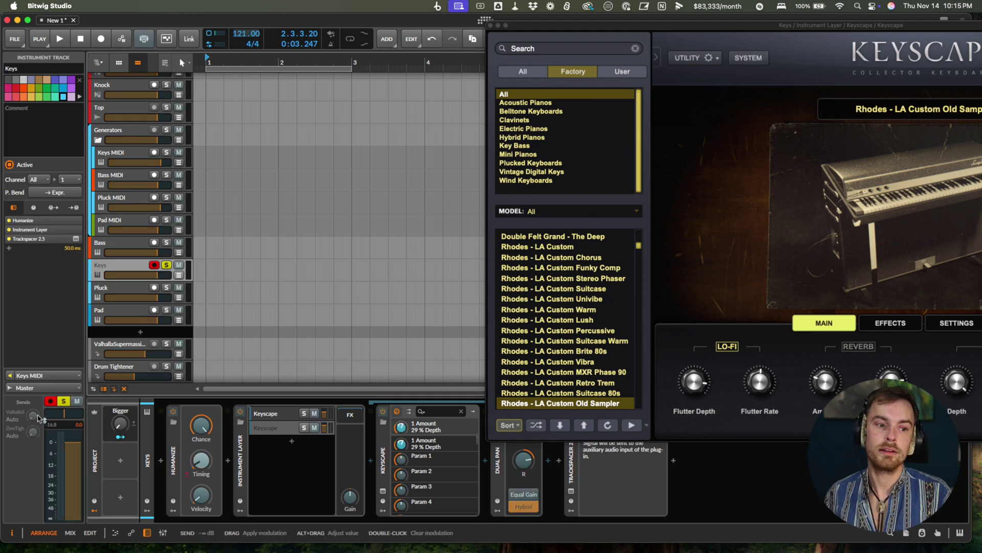
left_click_drag(35, 415, 38, 417)
left_click(121, 437)
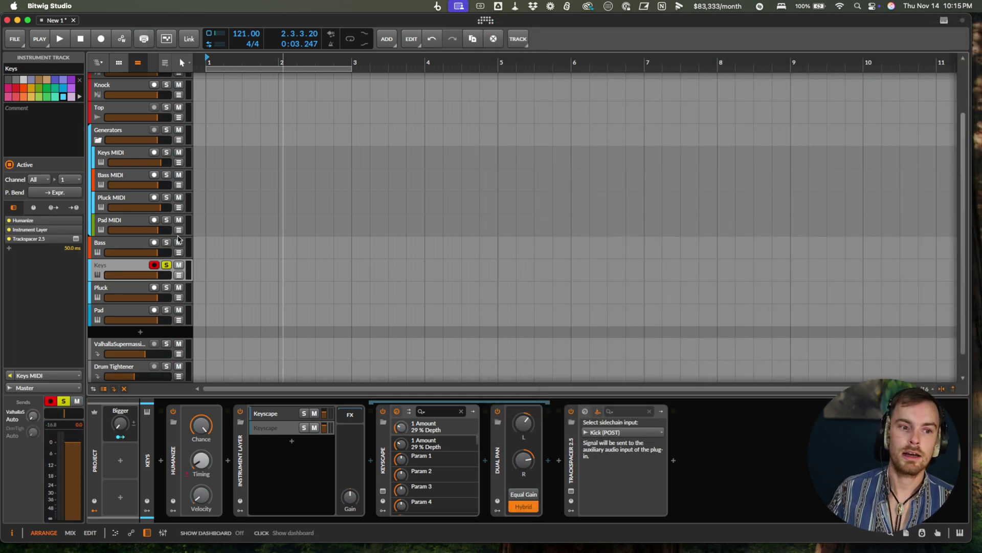
Unsolo the Keys track and play the whole project from the start
left_click(166, 265)
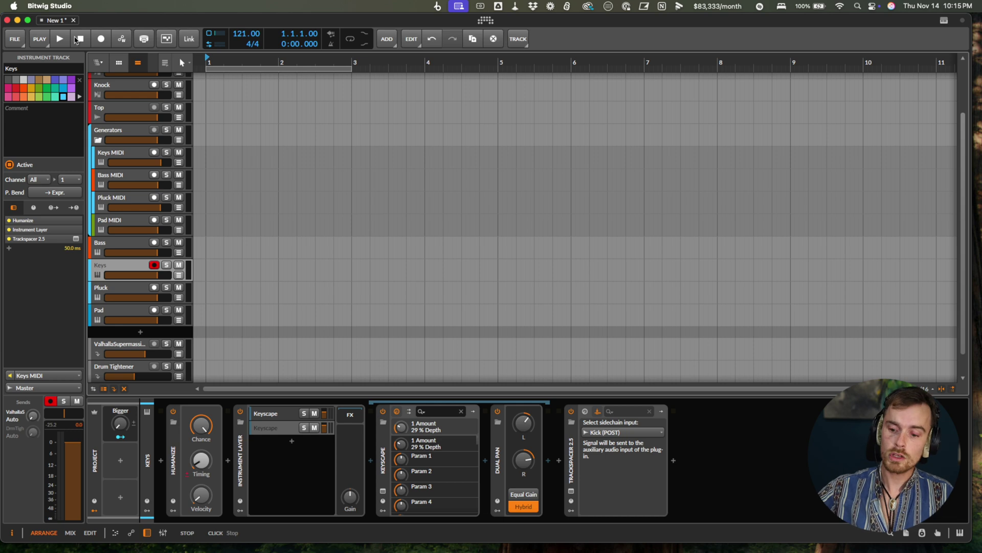
key("space")
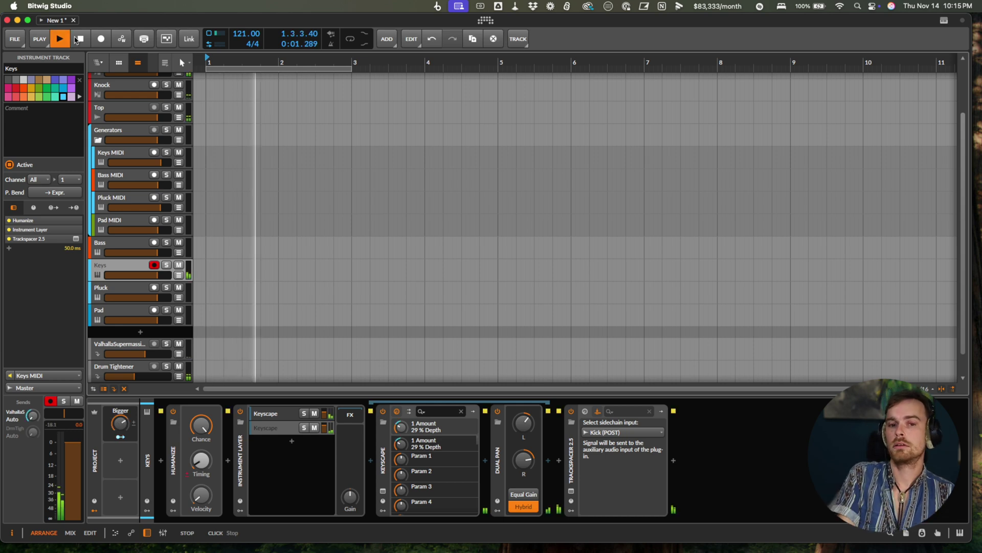
Launch Scene 1 of the Generators group, and arm the Bass, Pluck and Pad tracks alongside Keys for playback
left_click(77, 40)
key("alt+2")
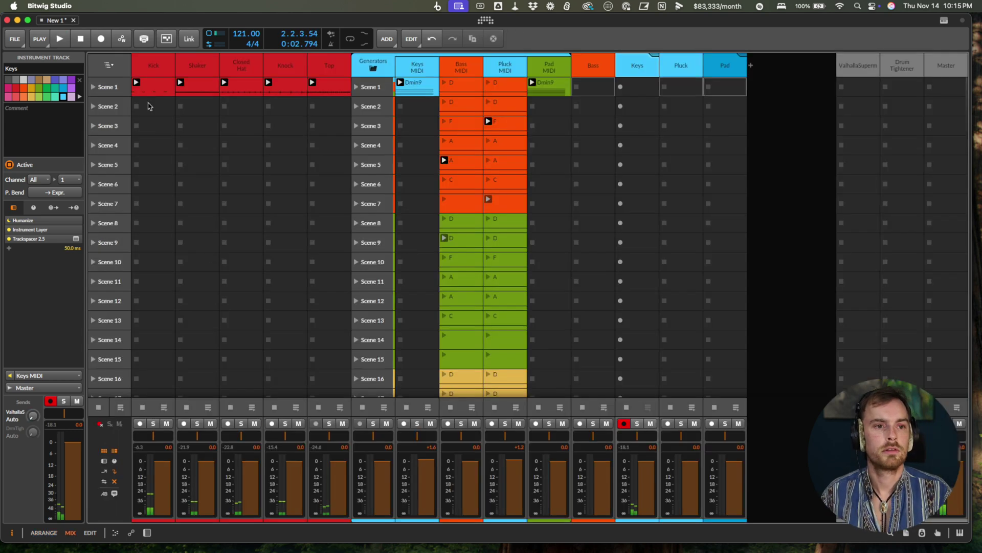
left_click(371, 86)
key("alt+1")
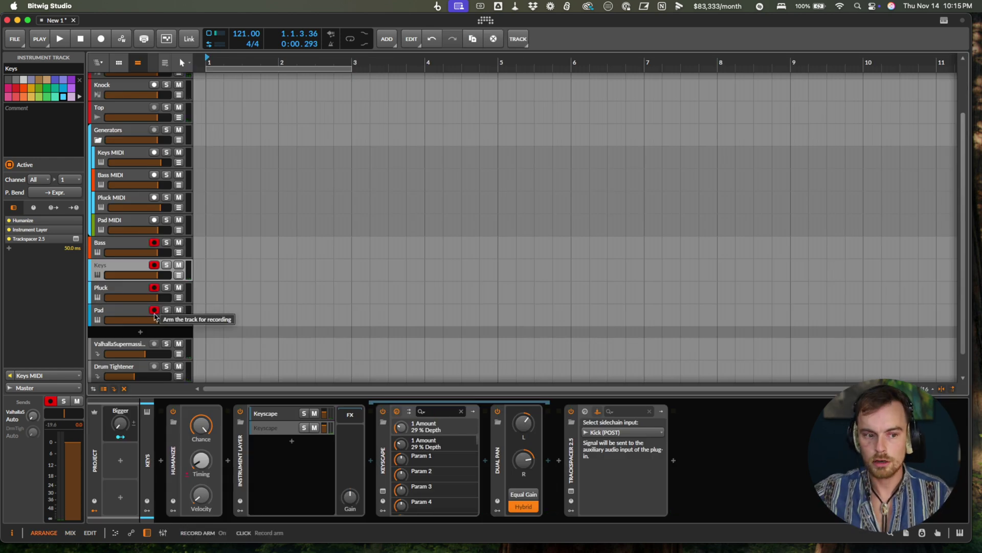
key("space")
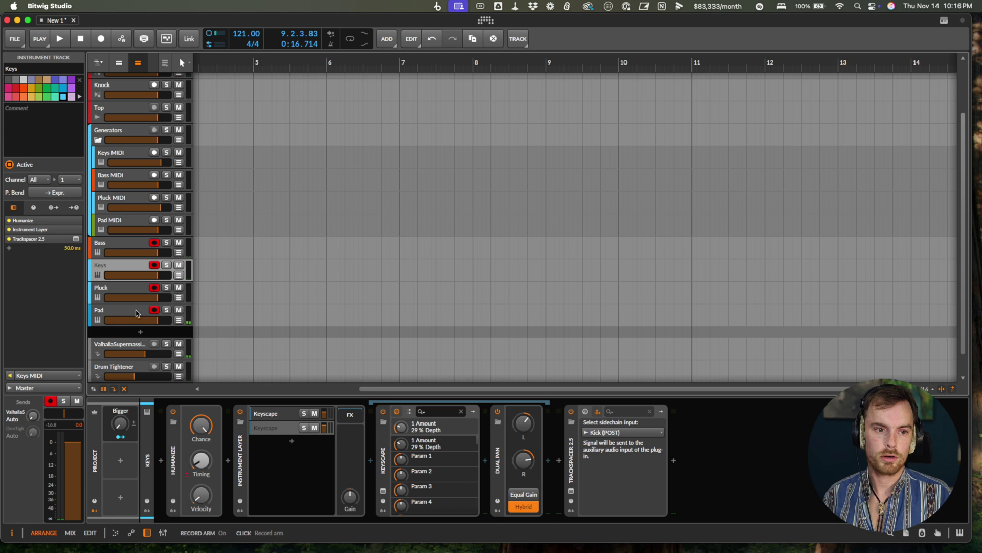
Close the Pad's Diva window and group the Bass, Keys, Pluck and Pad instrument tracks
left_click(137, 313)
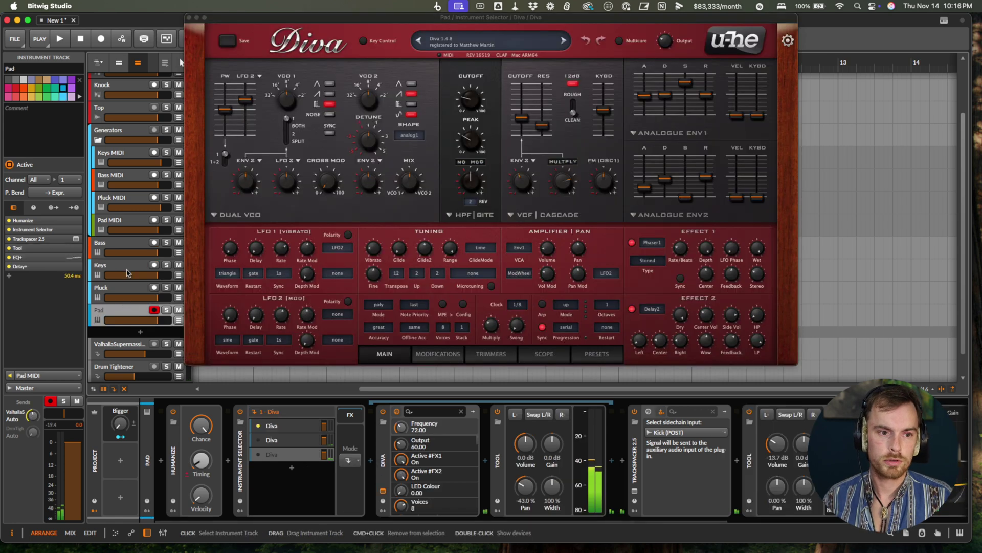
left_click(189, 18)
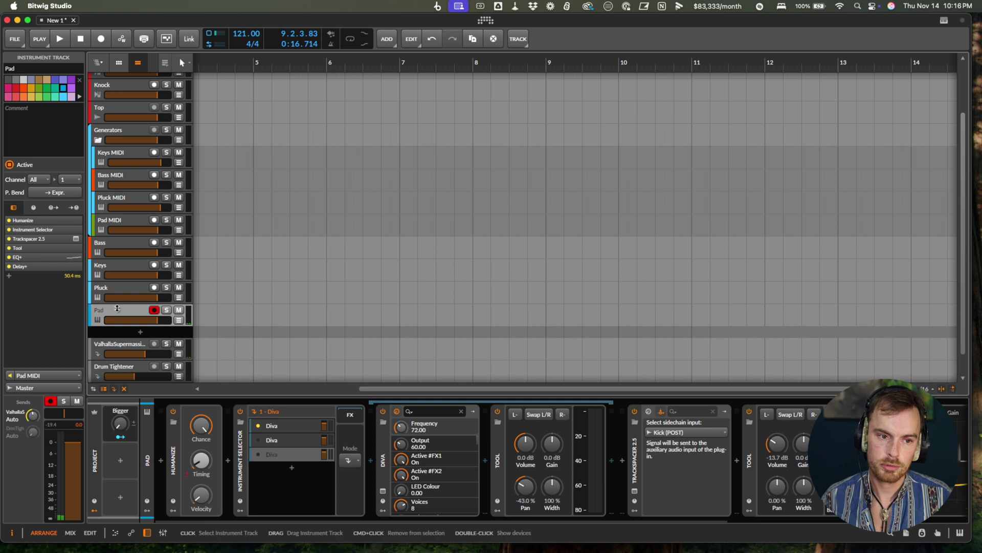
left_click(112, 246, "shift")
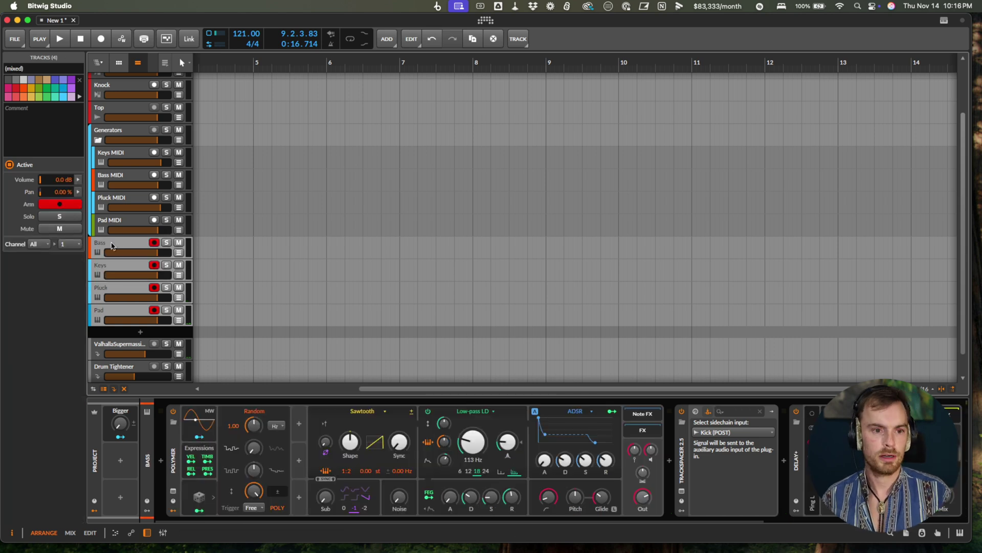
key("super+g")
Name the new group track Instruments and colour it magenta
double_click(112, 245)
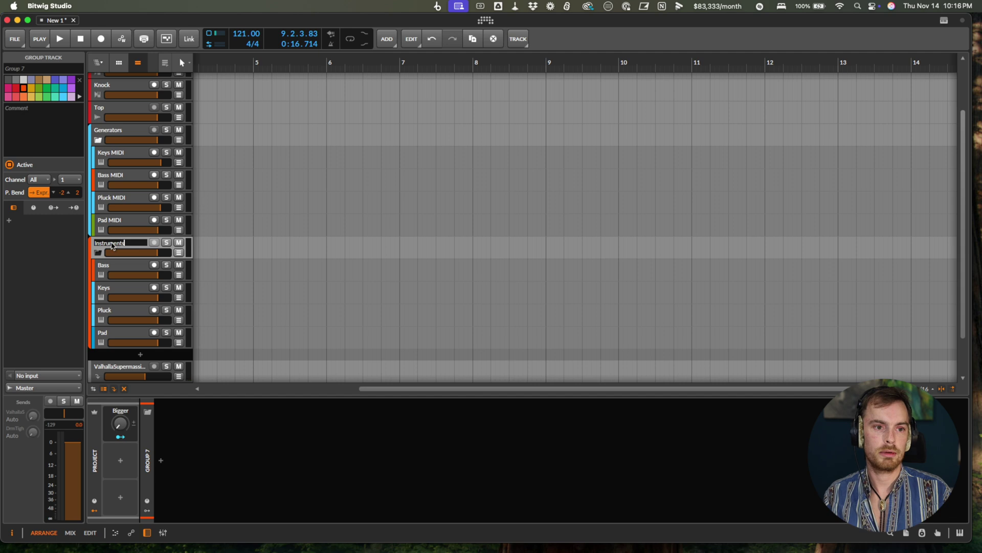
key("Return")
right_click(112, 244)
left_click(86, 270)
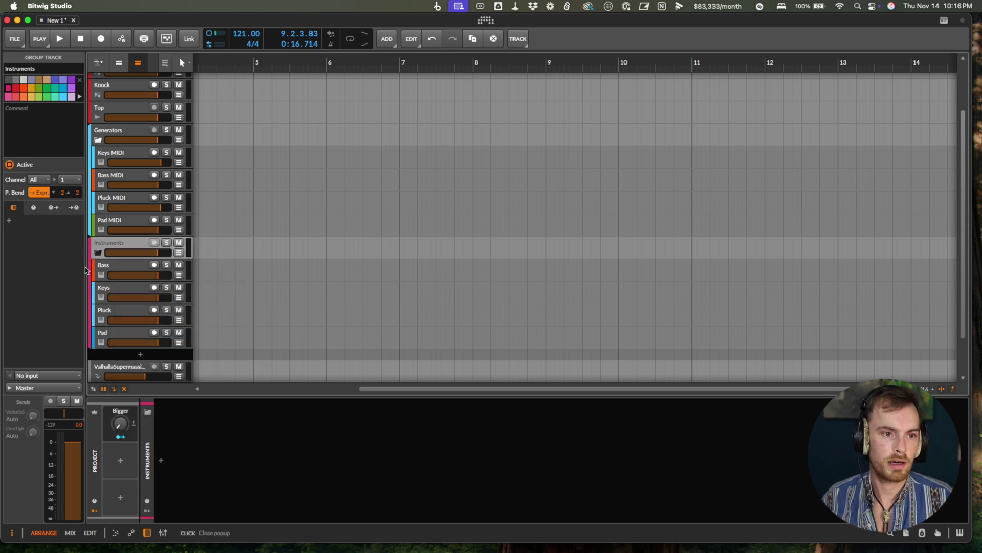
Add an audio track below and outside the Instruments group and name it Bass Audio
left_click(139, 355)
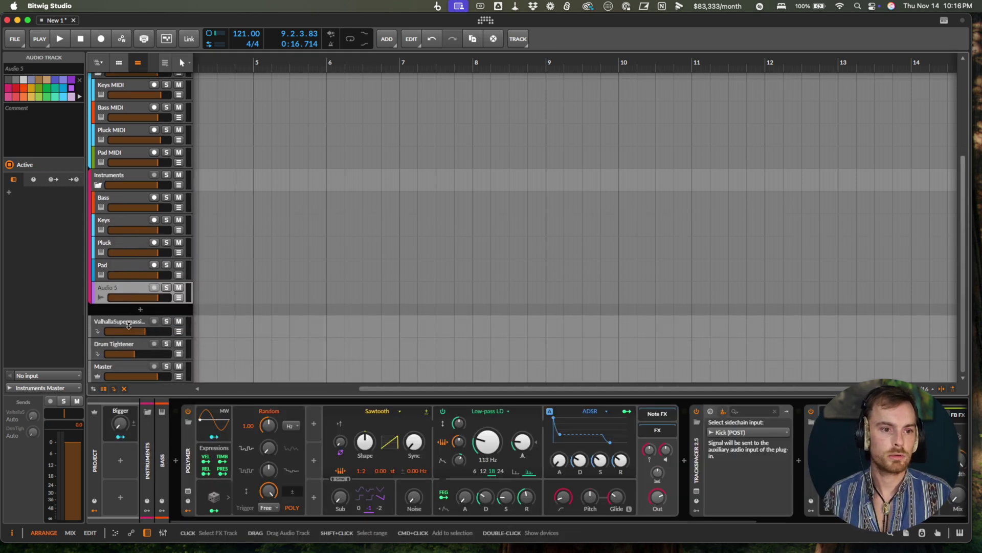
left_click_drag(119, 287, 114, 306)
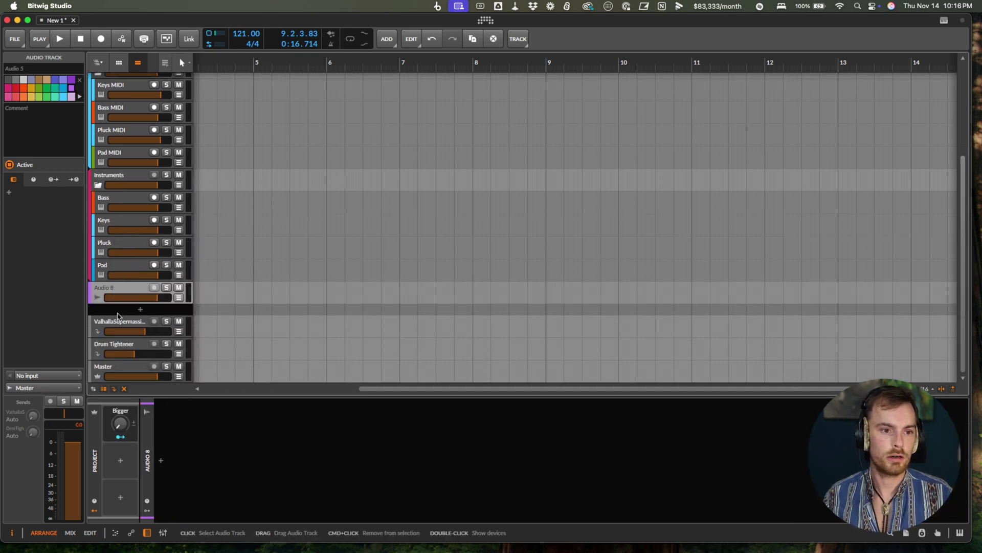
double_click(111, 288)
type("Bass Audio")
key("Return")
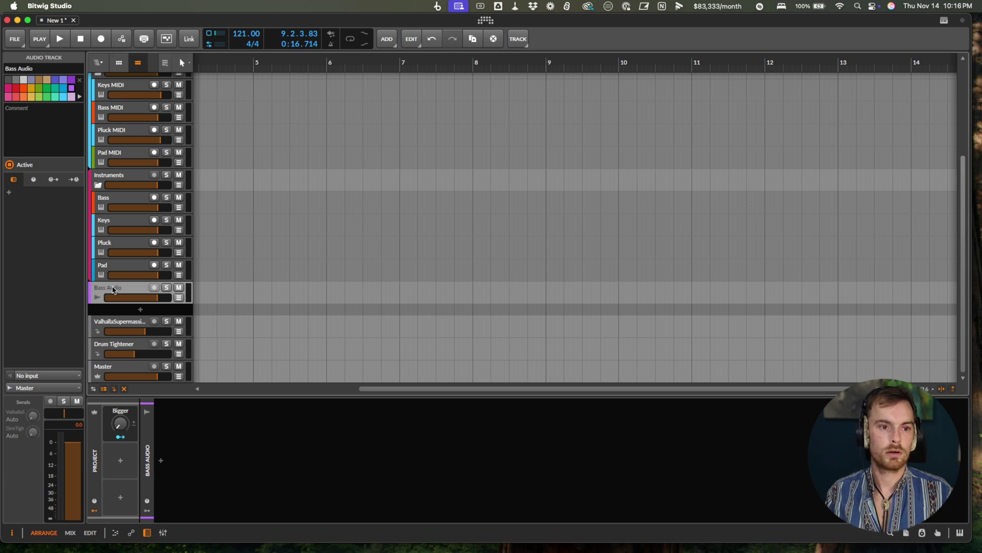
Add three more audio tracks below Bass Audio, named Keys Audio, Pluck Audio and Pad Audio
key("cmd+shift+t")
key("cmd+r")
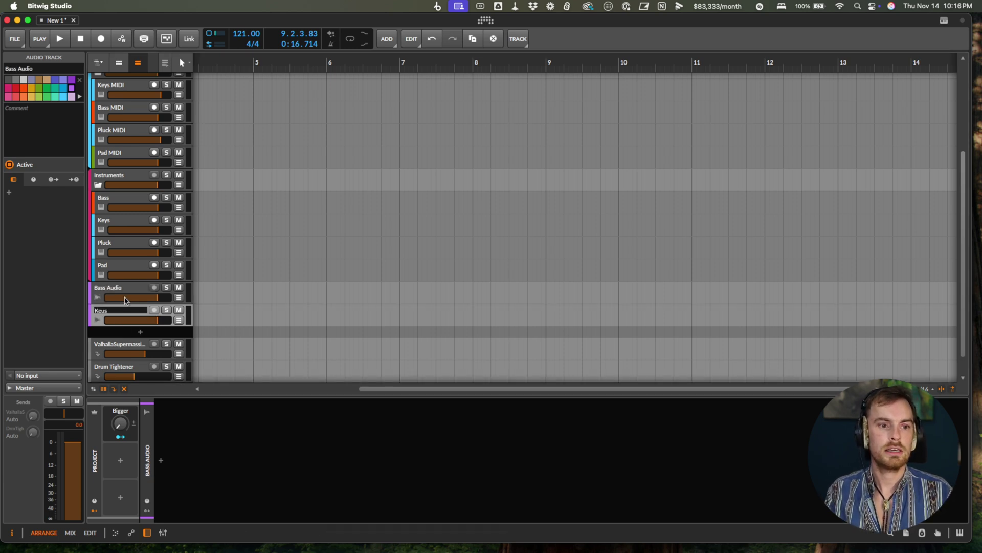
type("Keys Audio")
key("Return")
key("cmd+d")
key("cmd+r")
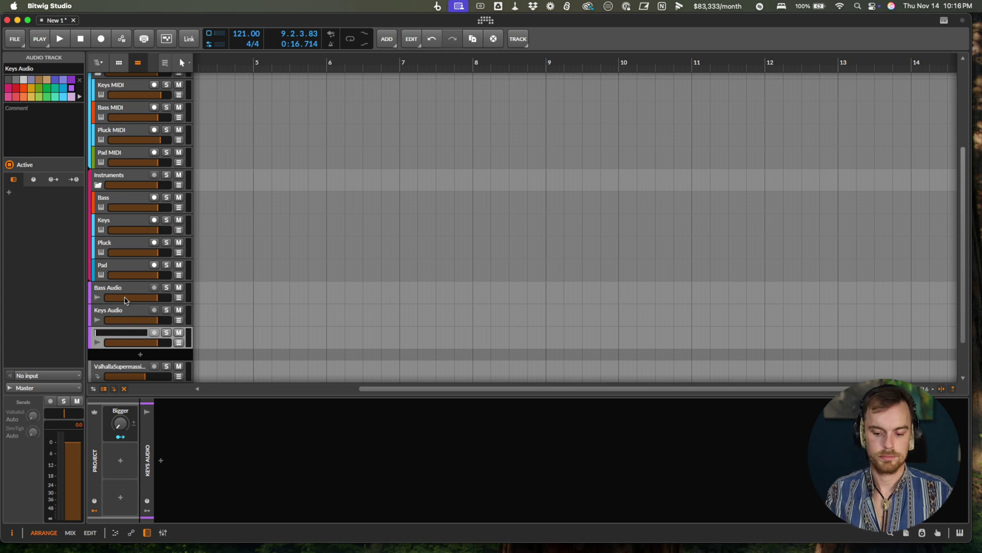
type("Pluck Audio")
key("Return")
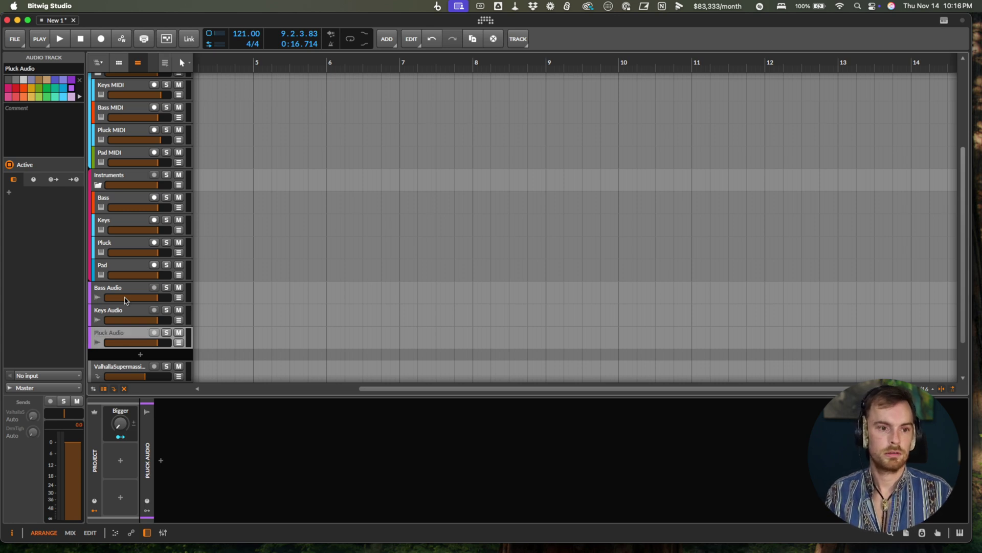
key("cmd+d")
key("cmd+r")
type("Pad Audio")
key("Return")
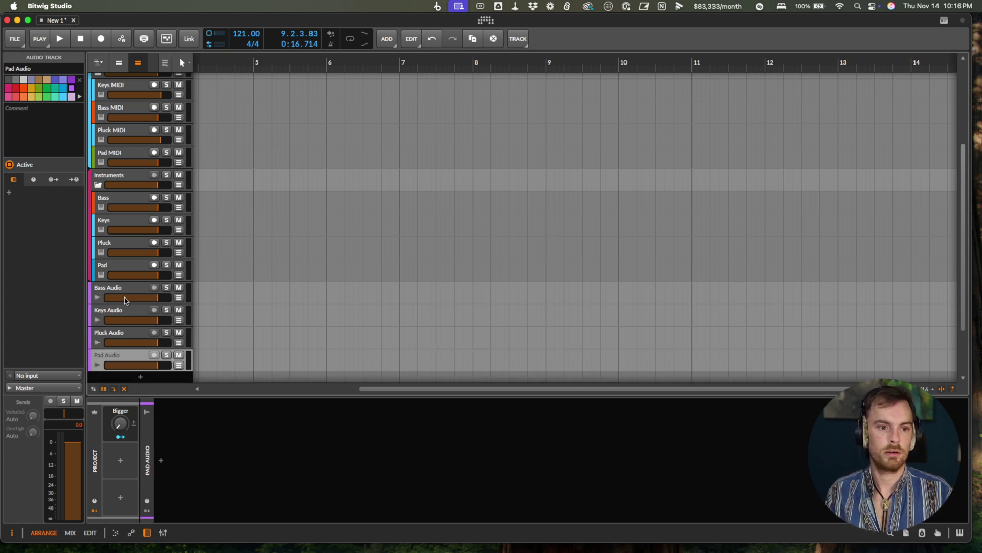
Set the Bass Audio track's input source to Bass (POST) from the Instruments group
left_click(125, 300)
left_click(44, 375)
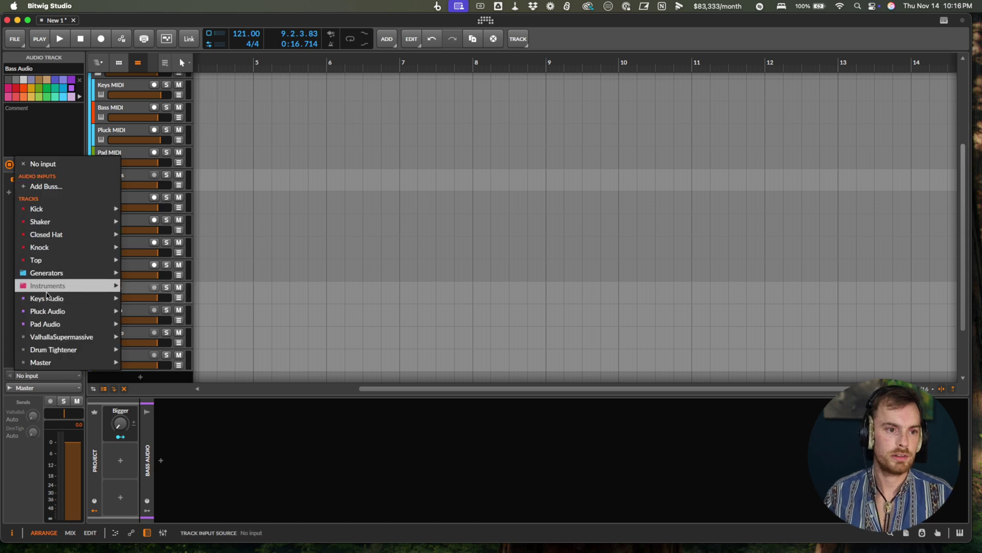
mouse_move(102, 285)
mouse_move(205, 288)
left_click(273, 303)
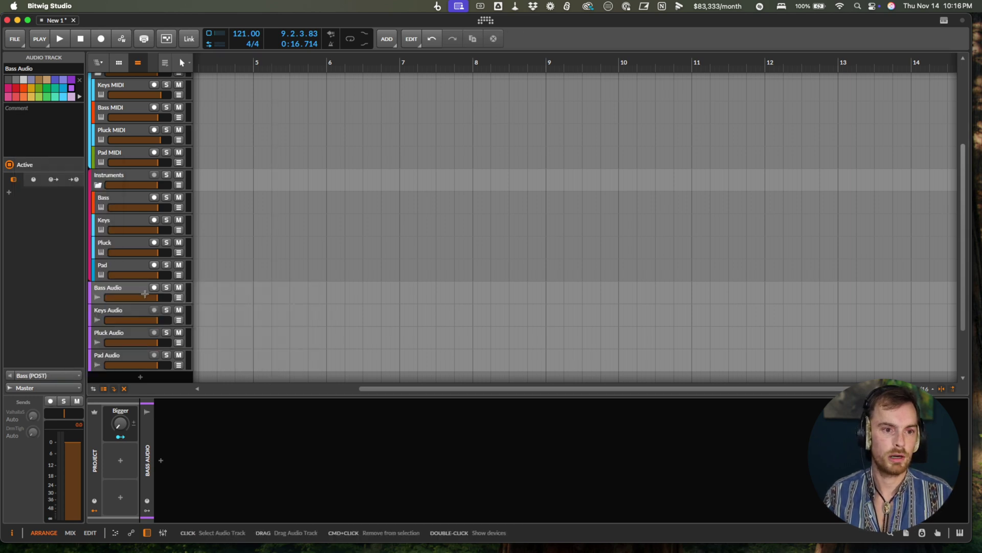
Set the Keys Audio track's input source to Keys (POST) from the Instruments group
left_click(123, 320)
left_click(44, 375)
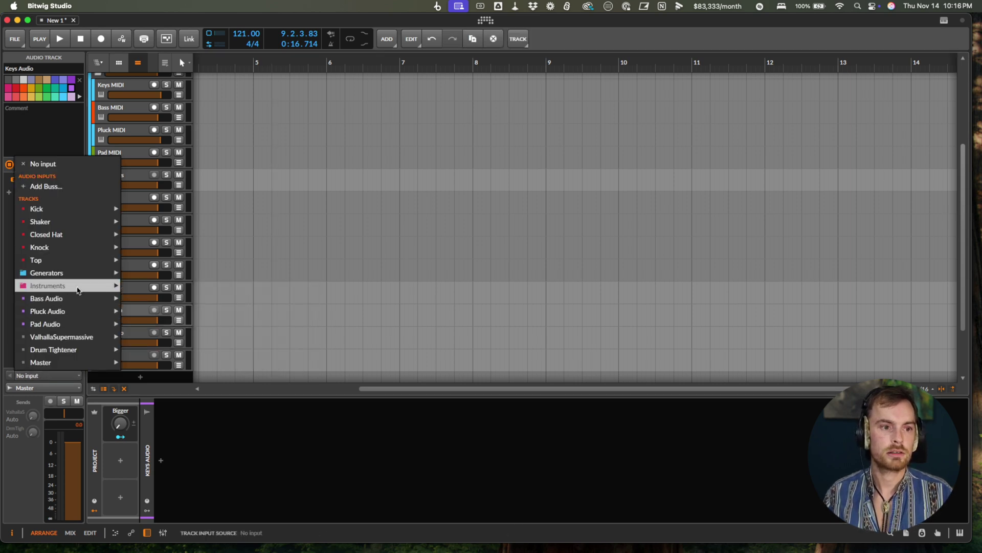
mouse_move(79, 287)
mouse_move(153, 301)
left_click(279, 310)
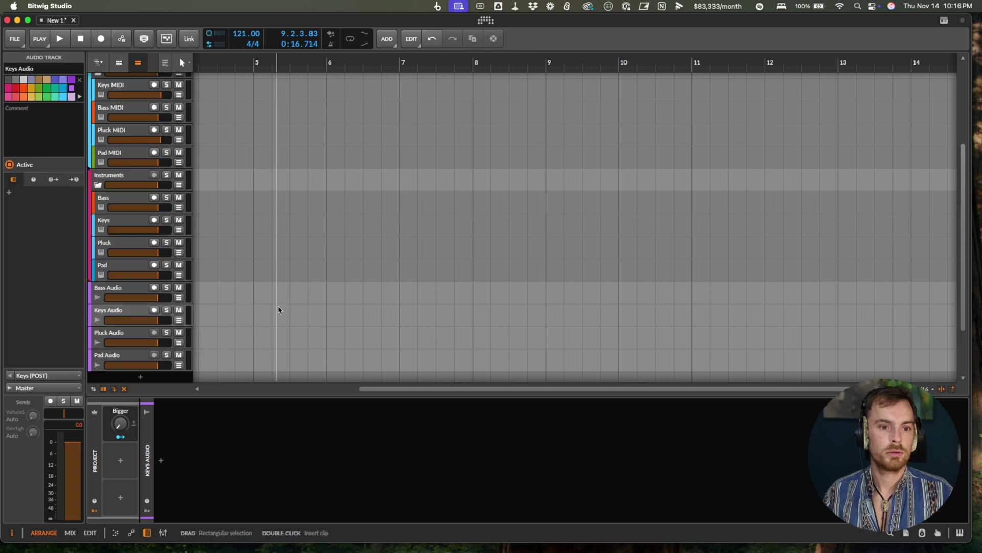
Set the Pluck Audio track's input source to Pluck (POST) from the Instruments group
left_click(113, 338)
left_click(43, 375)
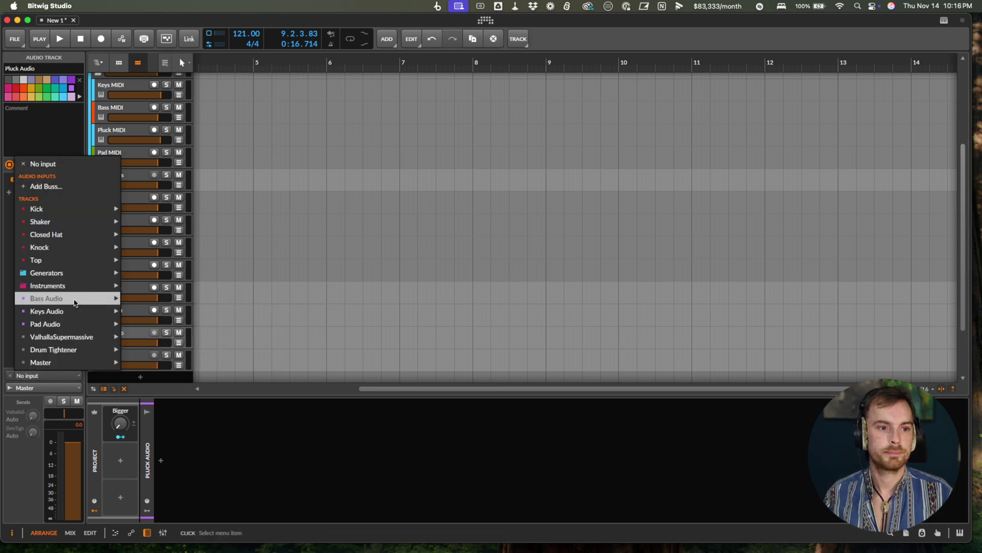
mouse_move(75, 287)
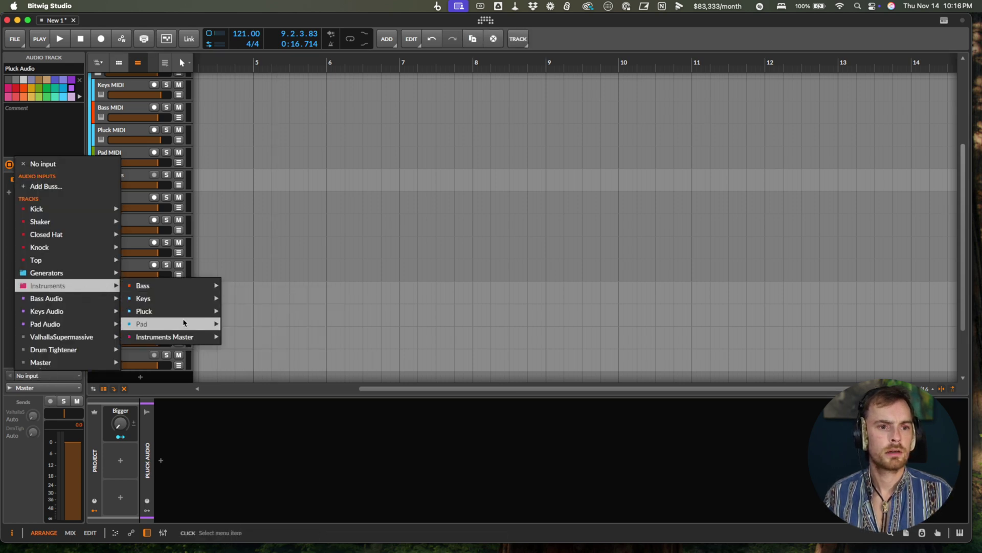
mouse_move(189, 311)
left_click(279, 324)
Set the Pad Audio track's input source to Pad (POST) from the Instruments group
left_click(113, 360)
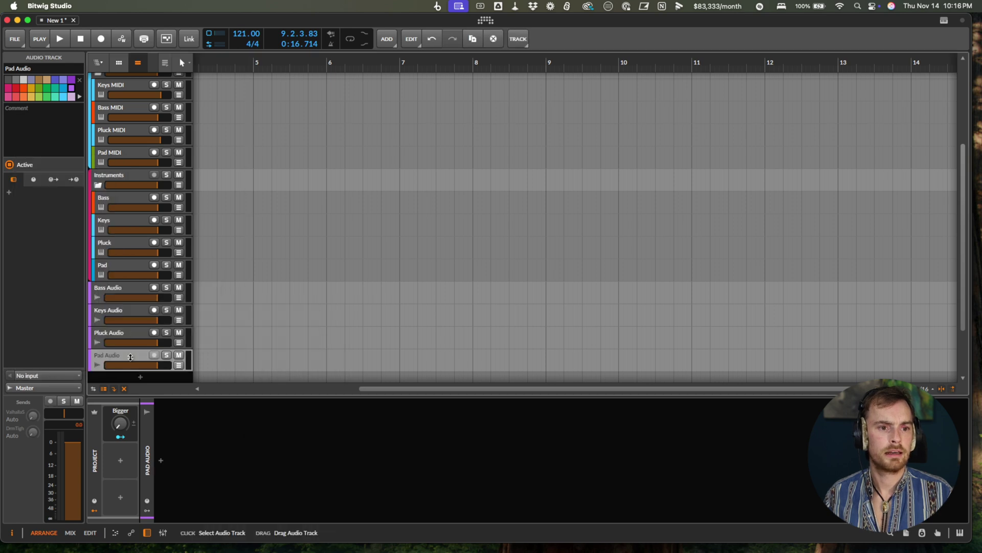
left_click(21, 376)
mouse_move(77, 286)
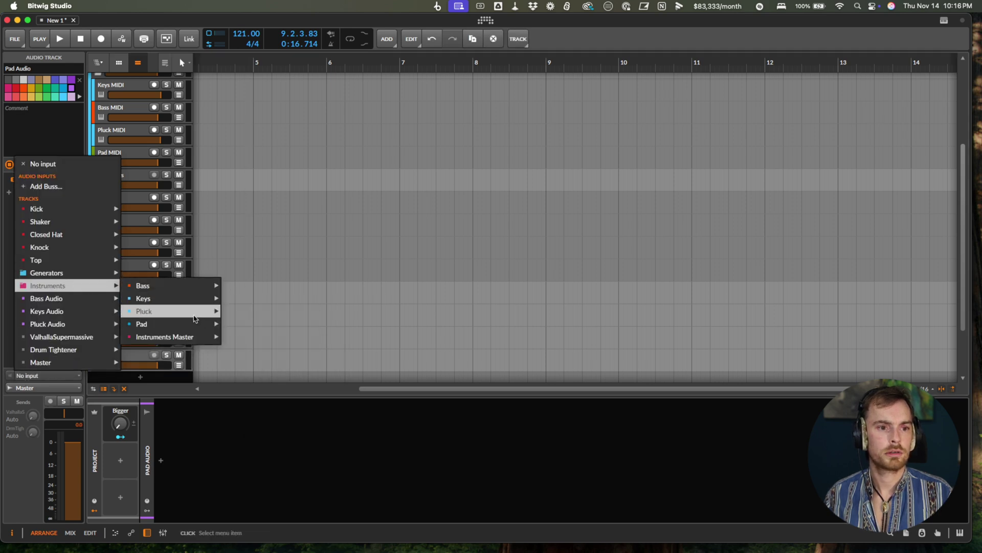
mouse_move(220, 325)
left_click(254, 336)
Mute all four audio tracks, and arm them together with the Bass, Keys, Pluck and Pad instruments for recording
left_click(179, 354)
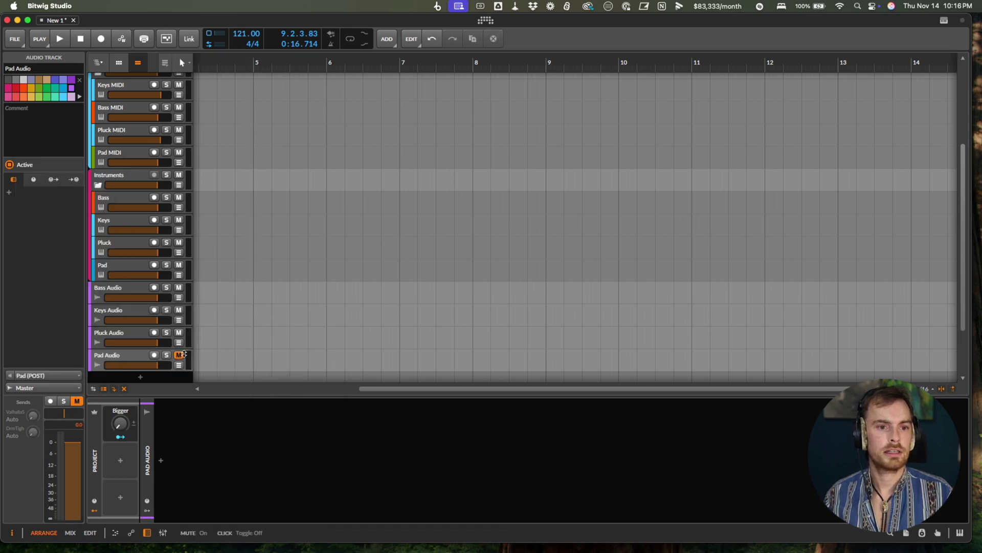
left_click(179, 333)
left_click(179, 310)
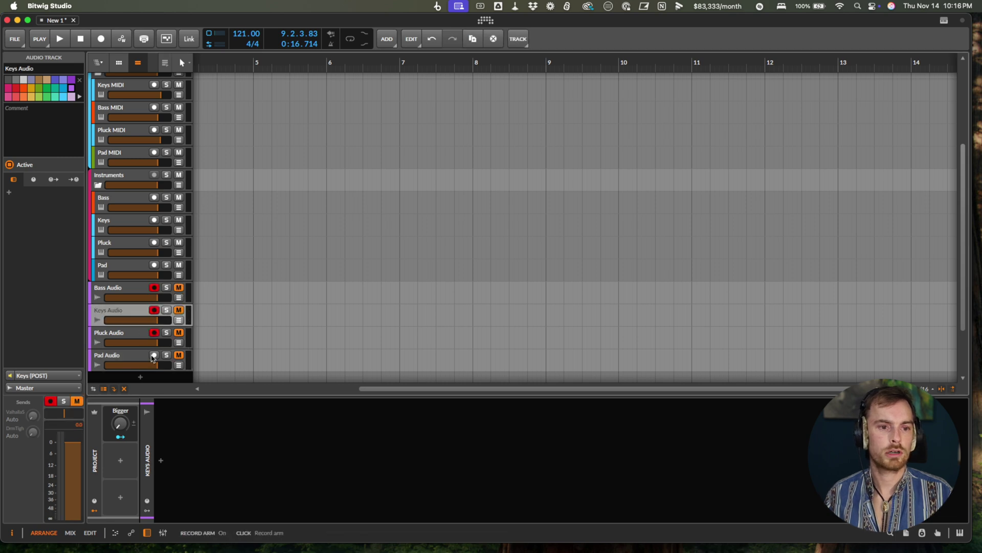
left_click(154, 265)
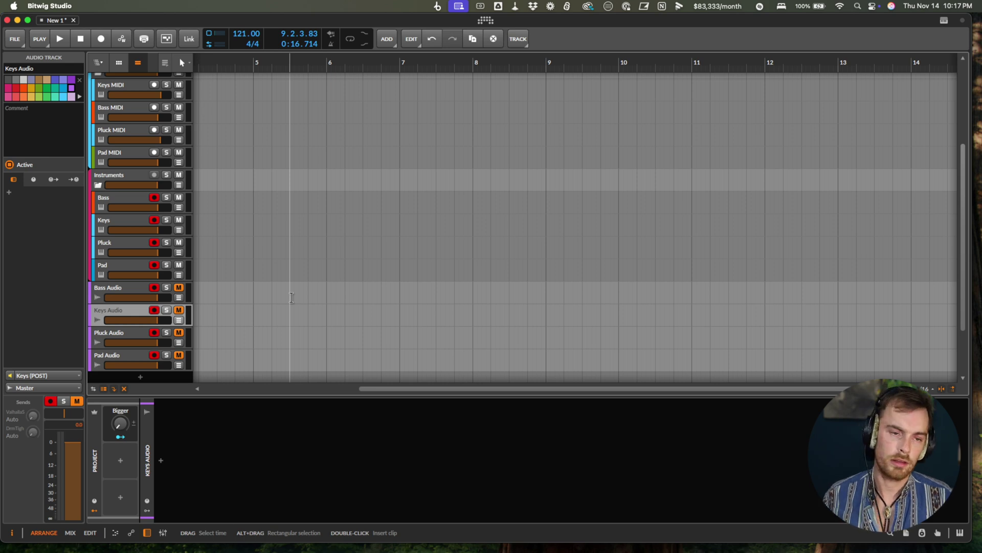
Record the generated performance into the arrangement from bar 1 to about bar 32 with automation writing enabled
key("alt+2")
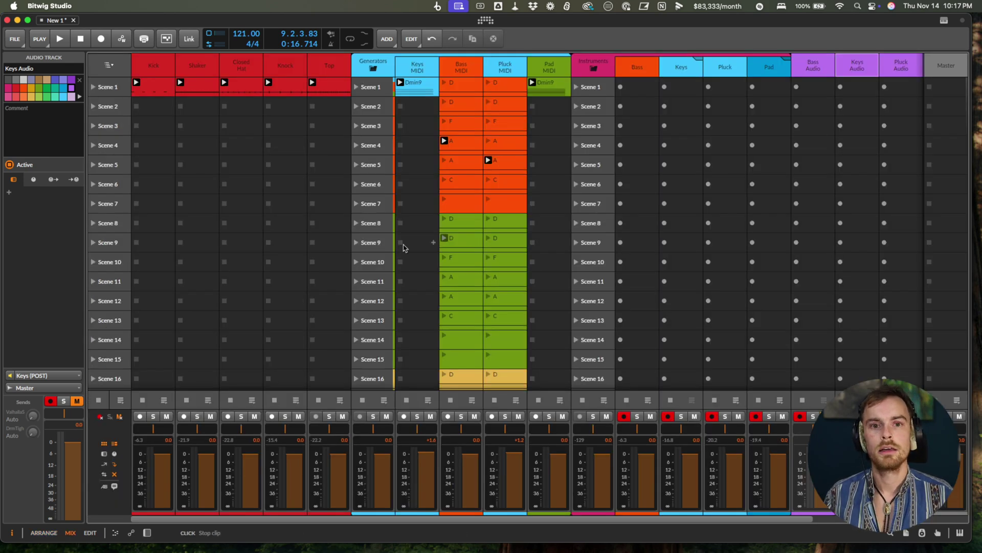
key("alt+1")
left_click(124, 68)
left_click(122, 68)
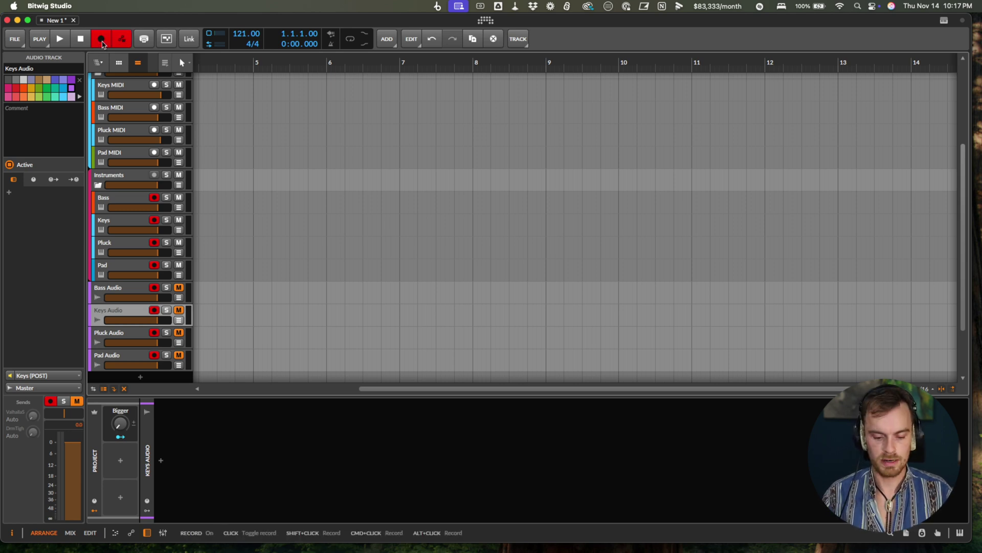
left_click(102, 43)
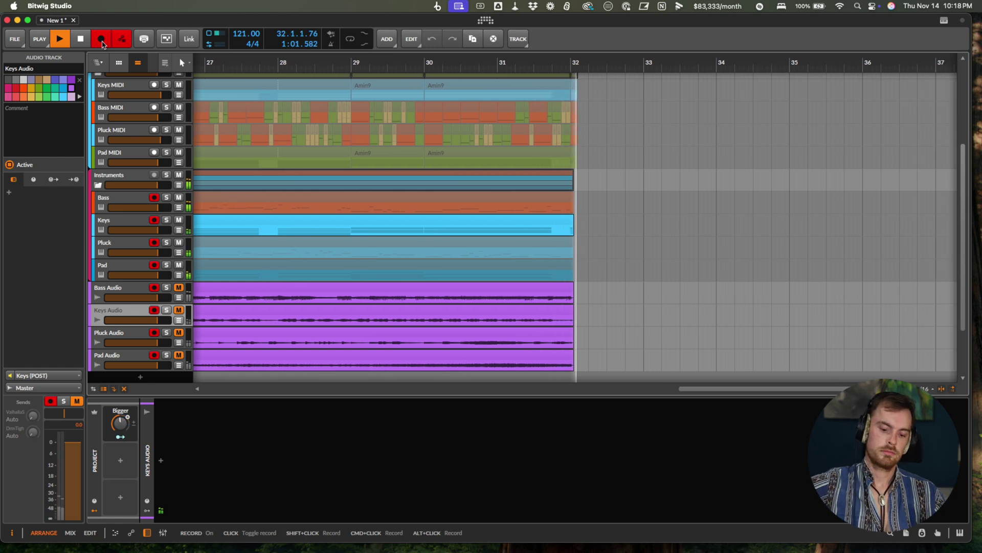
left_click(102, 40)
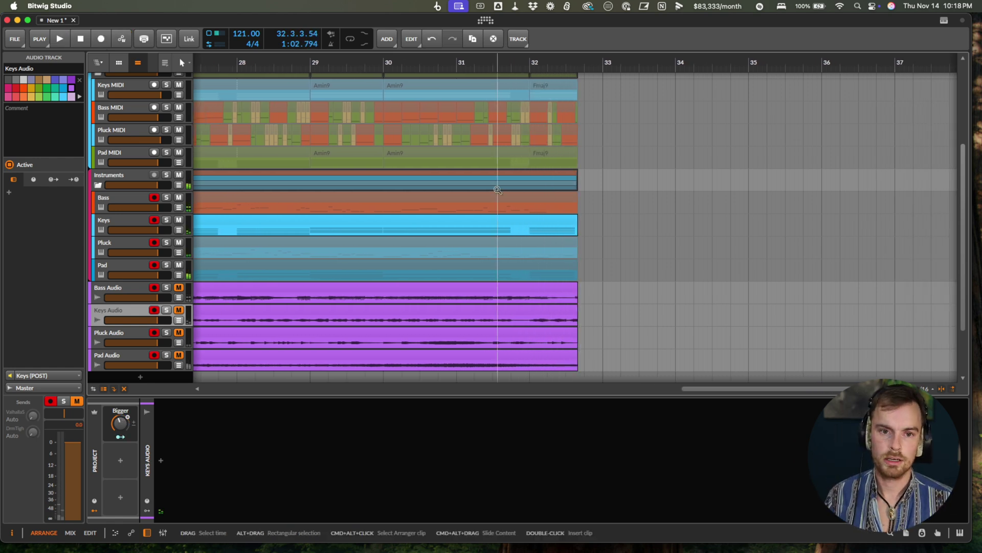
Enlarge the four audio tracks to inspect their recorded waveforms, and place the play position at bar 21 on Bass Audio
scroll(497, 189, "down", 10)
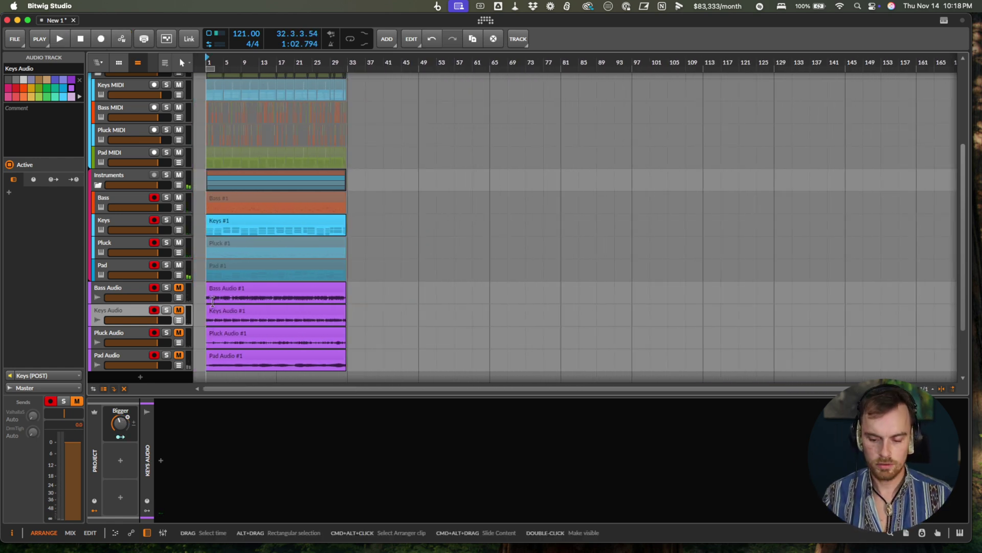
left_click(123, 292)
left_click(122, 357, "shift")
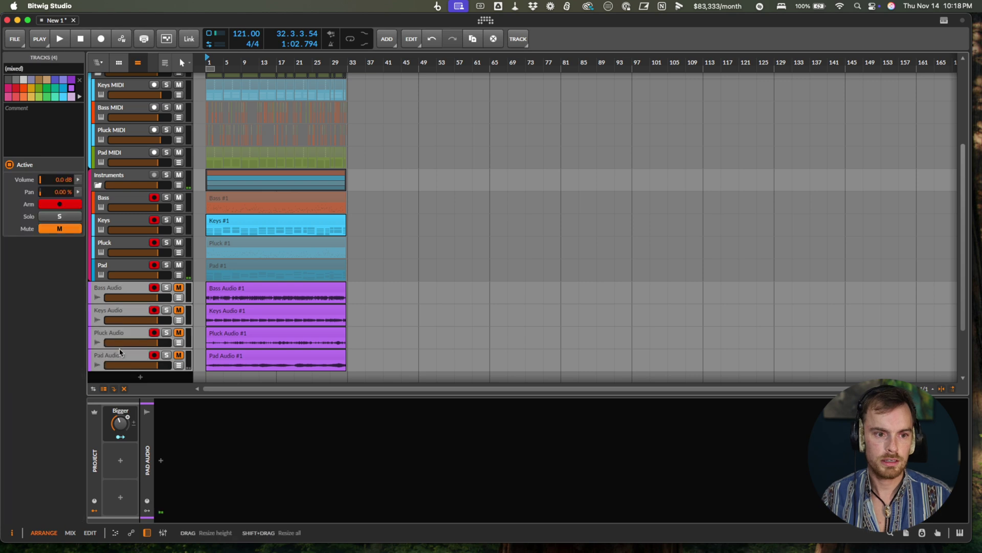
scroll(308, 249, "up", 5)
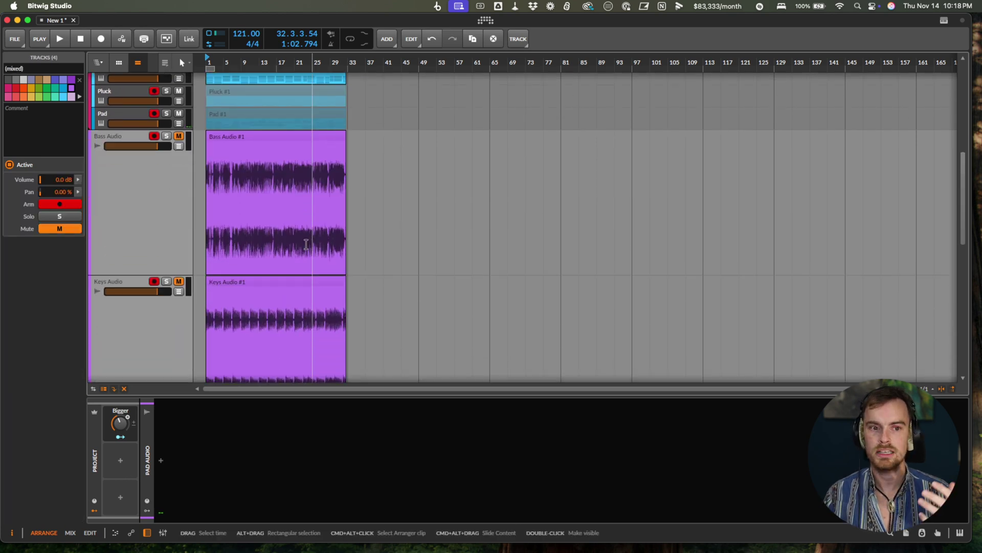
left_click(295, 236)
Deactivate the Instruments group track with its Bass, Keys, Pluck and Pad tracks
scroll(230, 205, "up", 4)
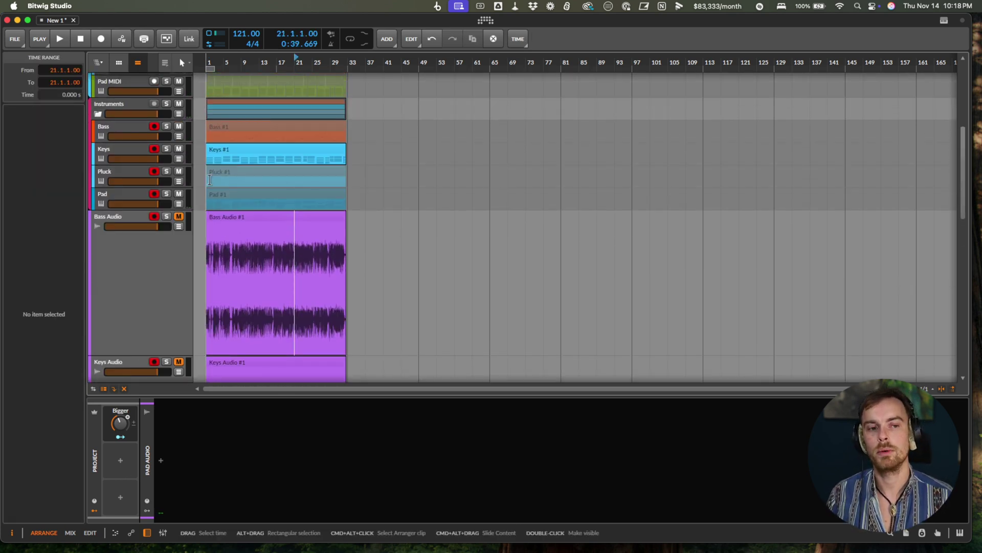
left_click(121, 109)
key("alt+a")
scroll(121, 112, "up", 3)
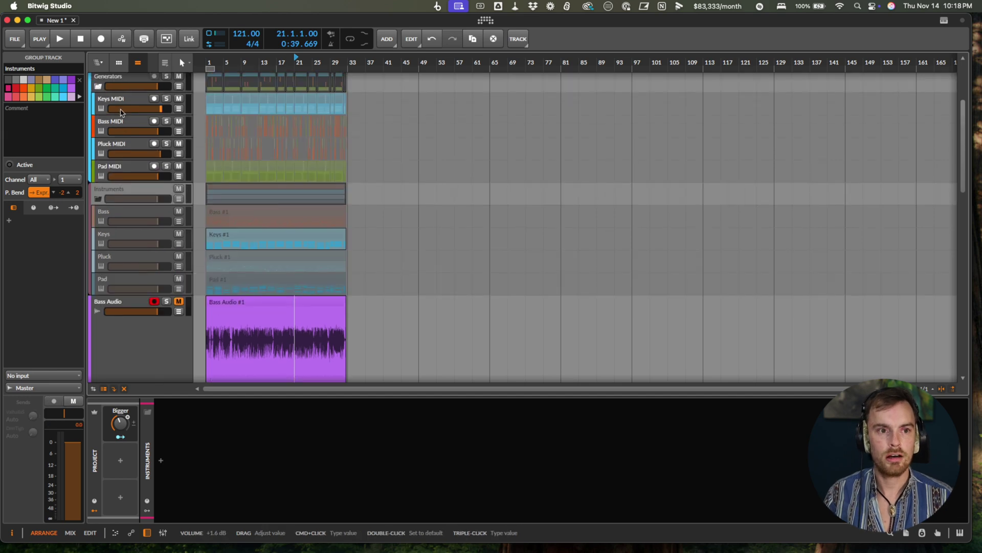
Deactivate the Generators group track with its Keys, Bass, Pluck and Pad MIDI tracks, and hide all deactivated tracks
left_click(111, 84)
key("alt+a")
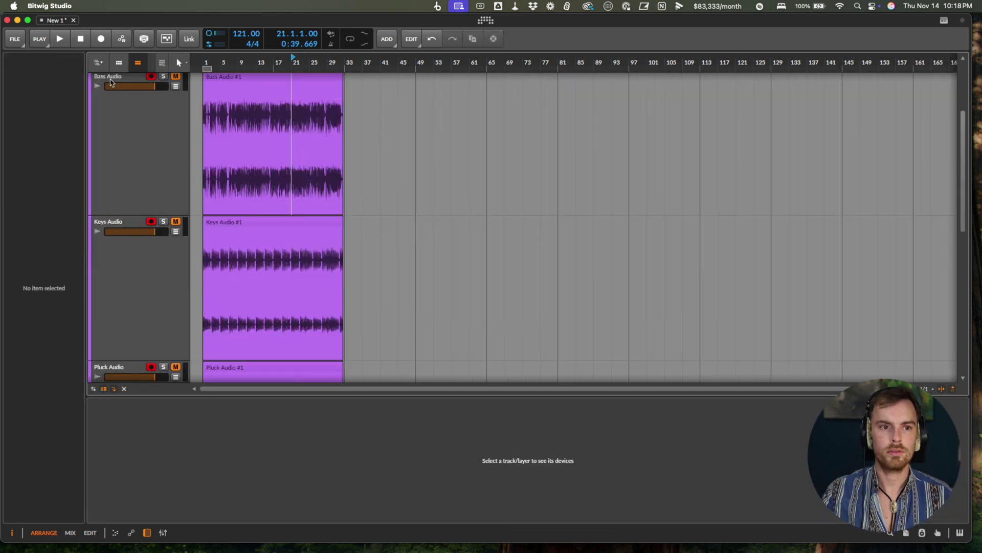
Unmute the Bass Audio, Keys Audio, Pluck Audio and Pad Audio tracks
scroll(231, 176, "up", 5)
scroll(175, 196, "down", 5)
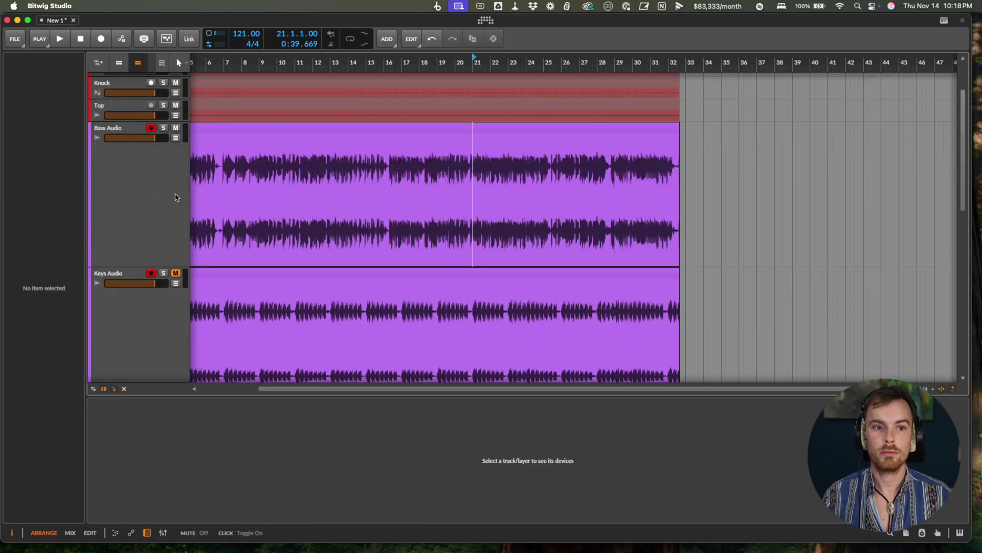
scroll(177, 220, "down", 3)
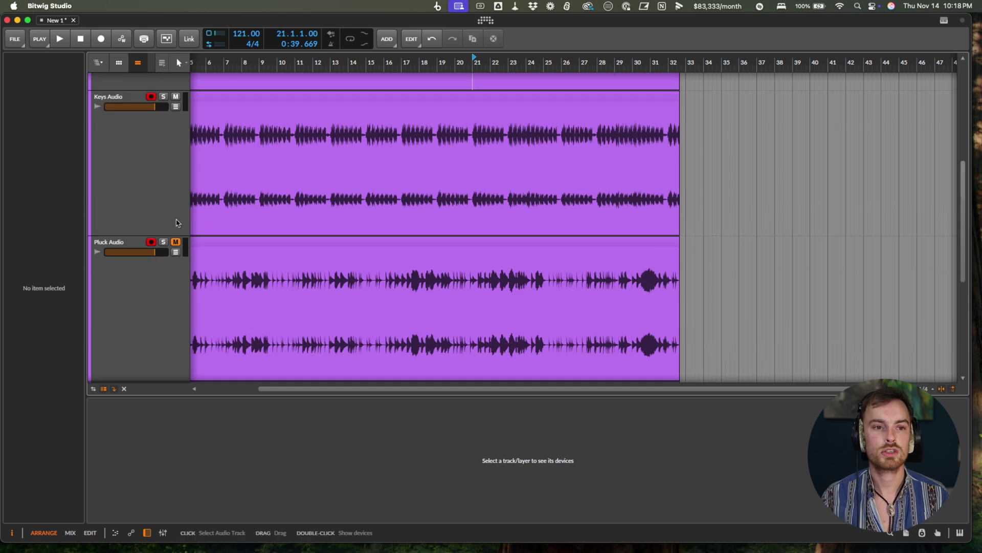
scroll(177, 247, "down", 3)
scroll(350, 255, "left", 4)
scroll(350, 256, "down", 1)
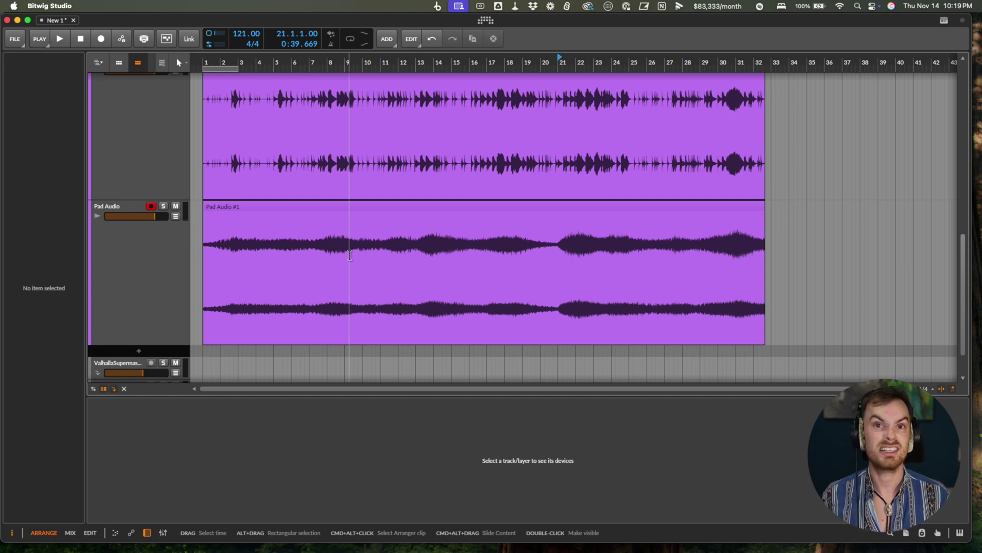
Play the arrangement from position 5.2.1 to listen to the four recorded audio tracks with the drums
scroll(306, 167, "up", 3)
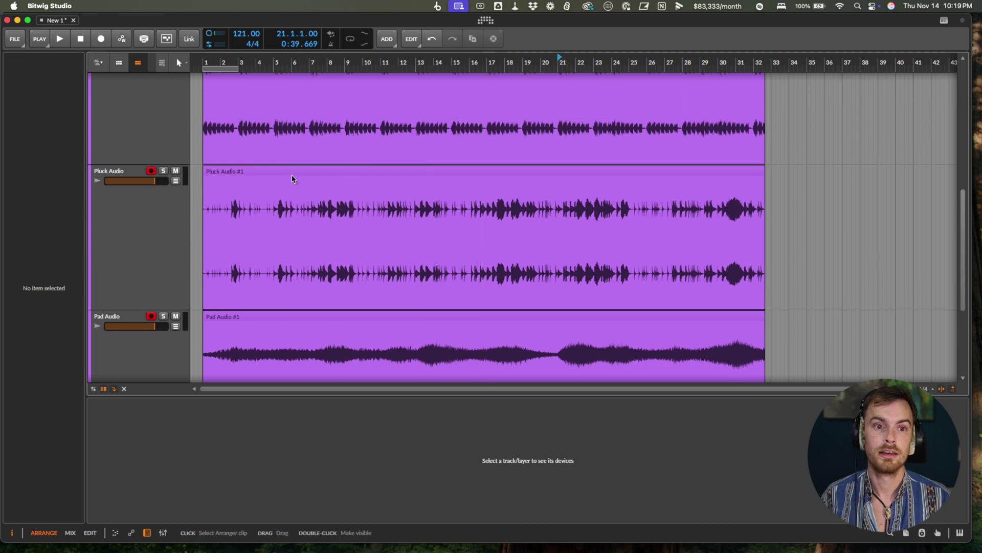
left_click(279, 204)
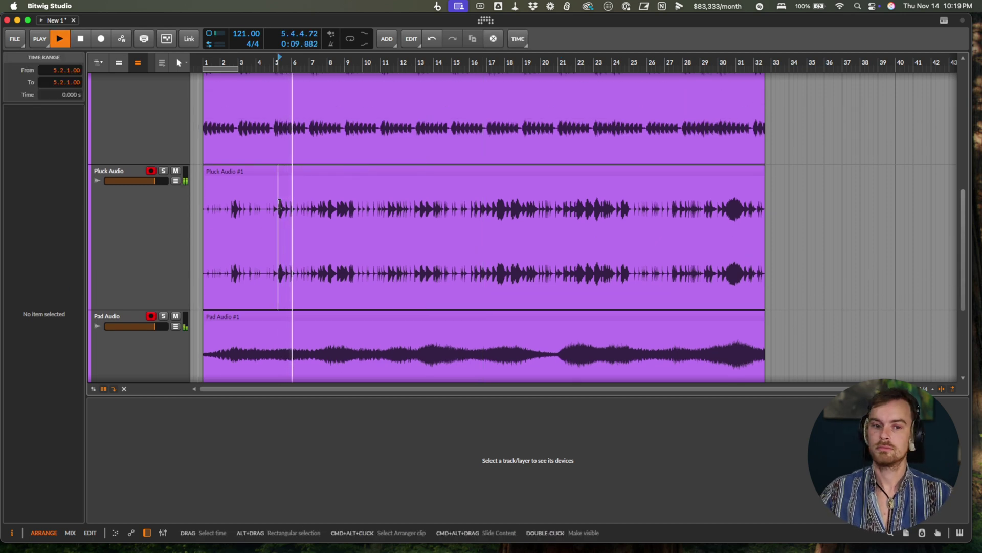
scroll(280, 204, "down", 3)
scroll(284, 203, "up", 11)
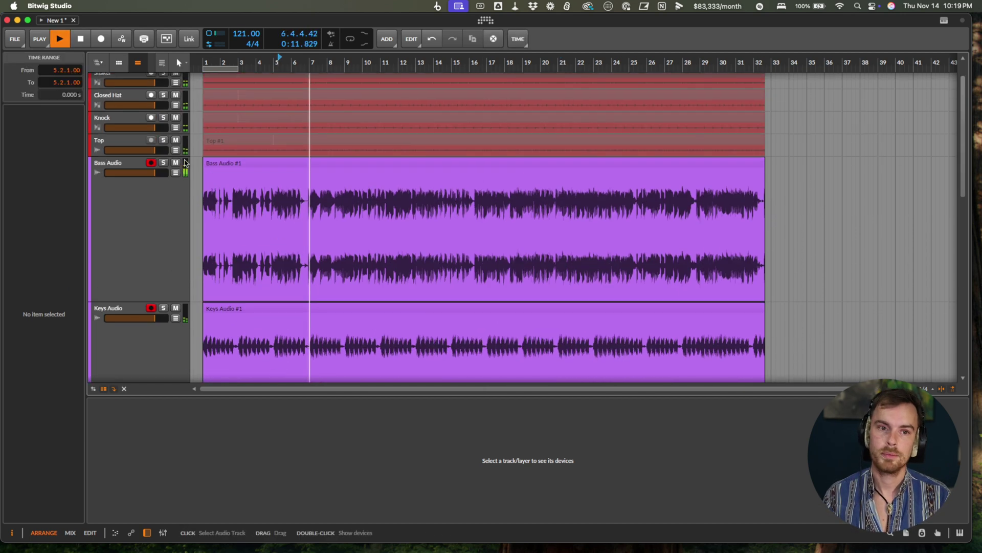